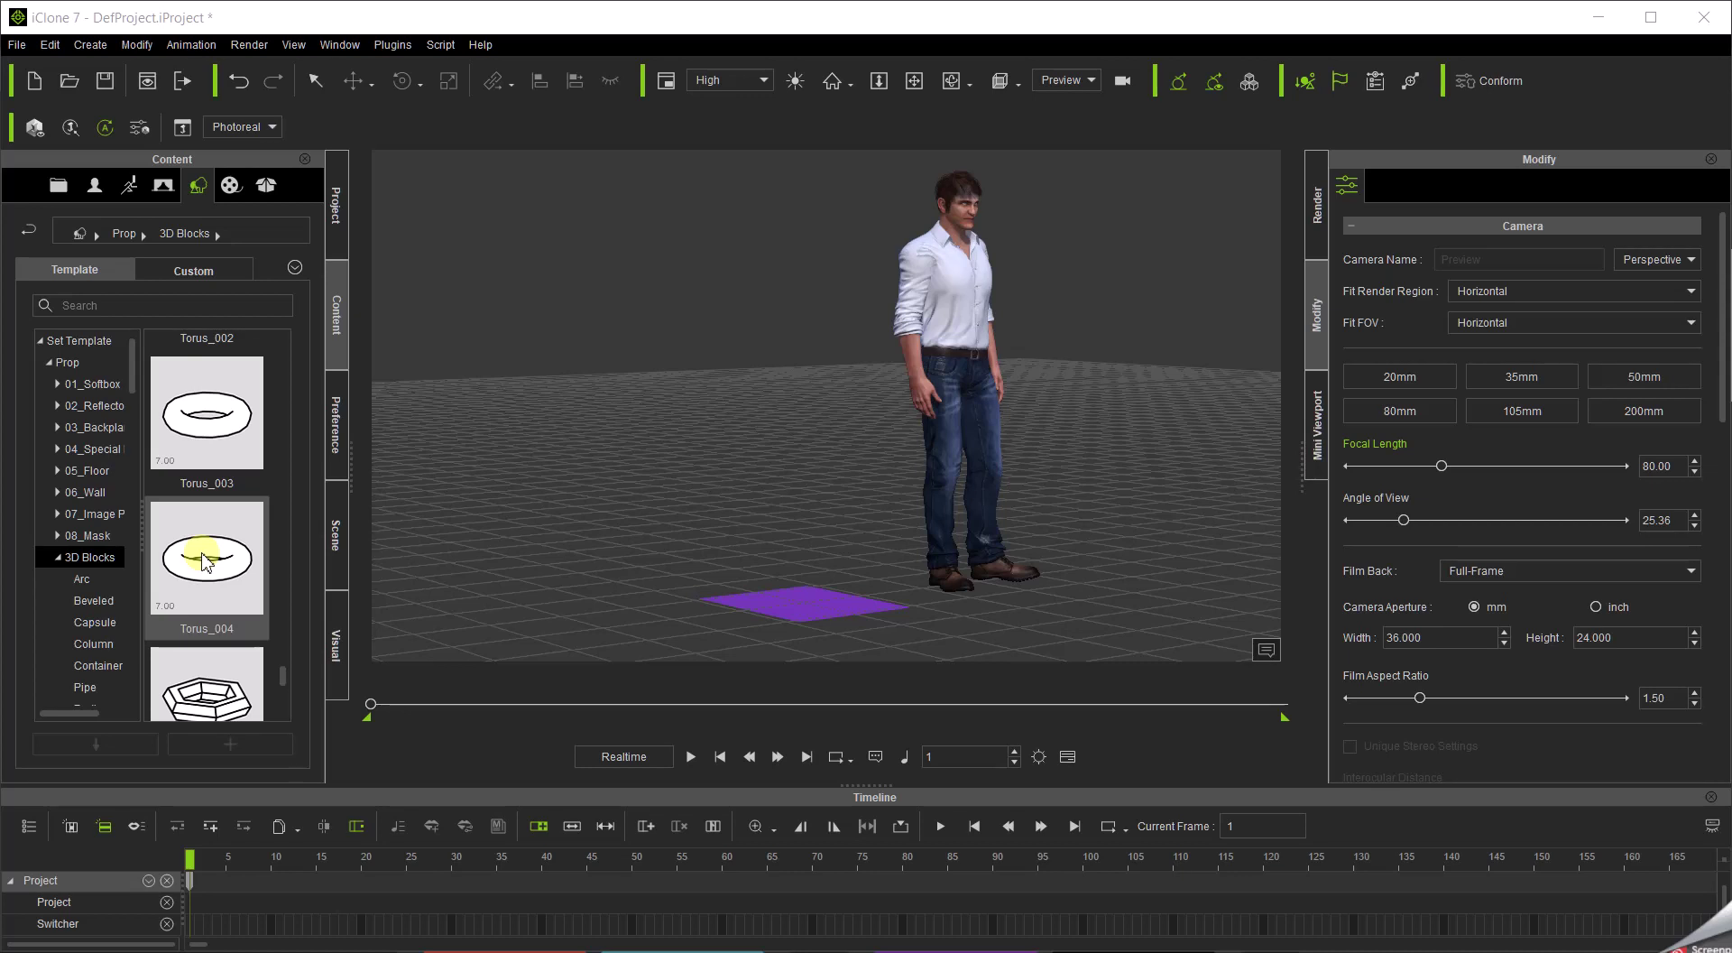
# Add the Torus_004 block to the scene and stand it upright with an X rotation of 90.
pyautogui.doubleClick(207, 560)
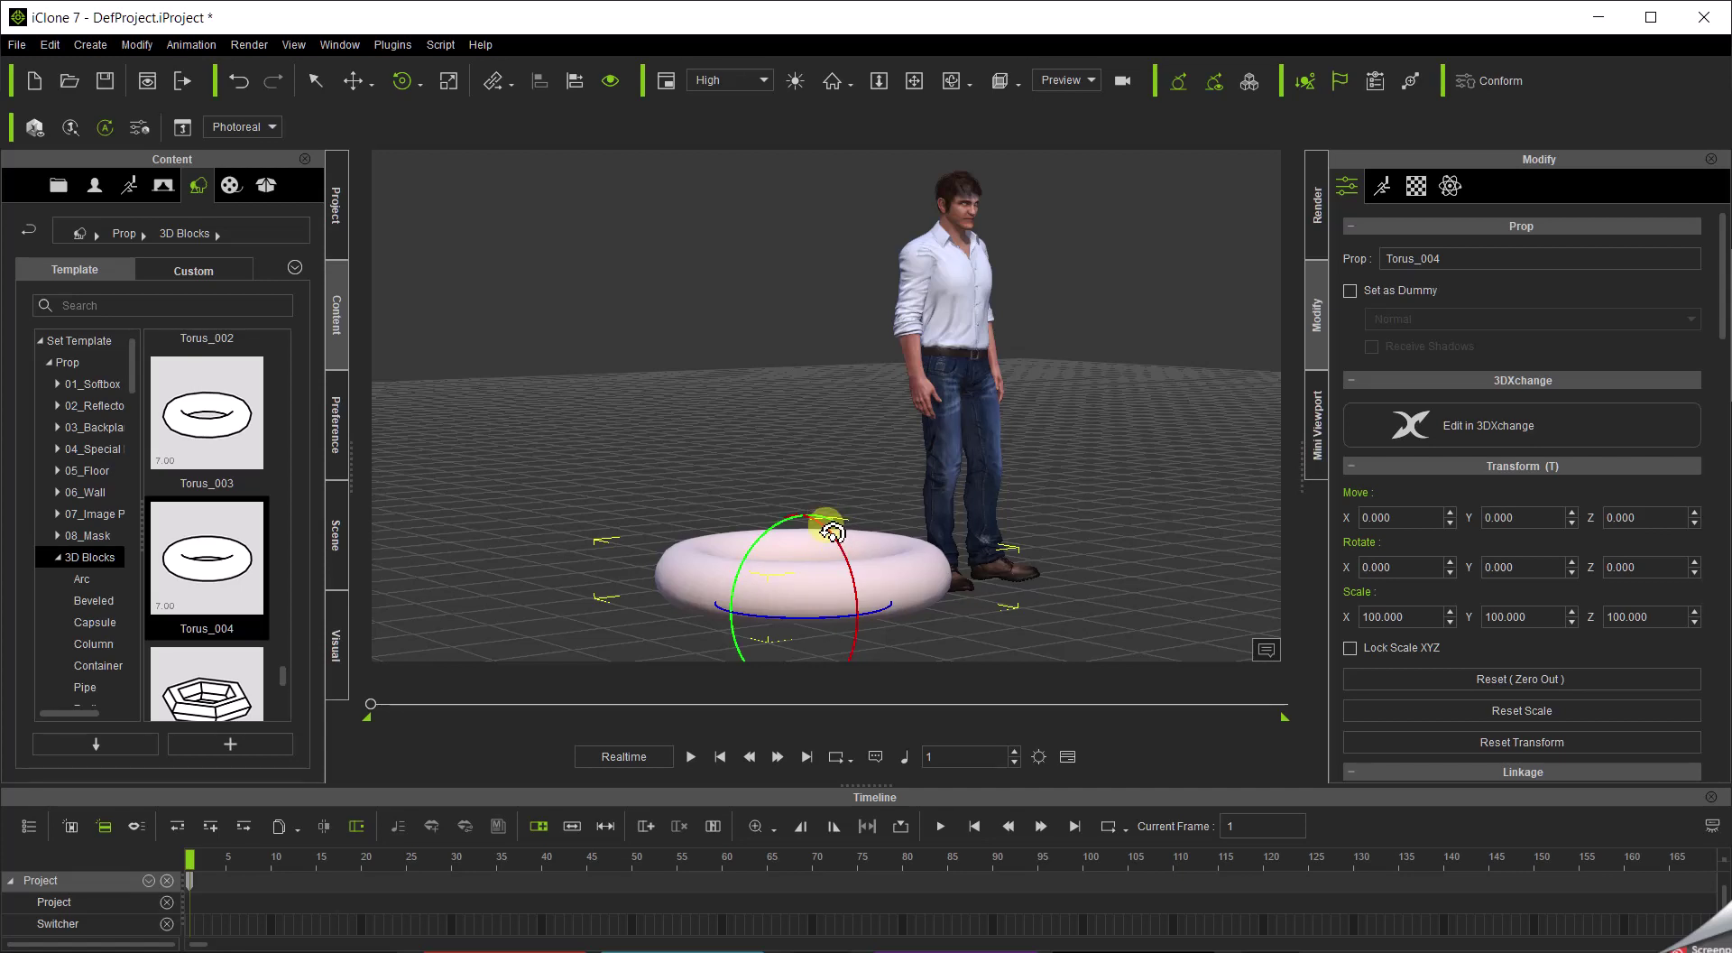
pyautogui.moveTo(832, 534); pyautogui.dragTo(840, 631)
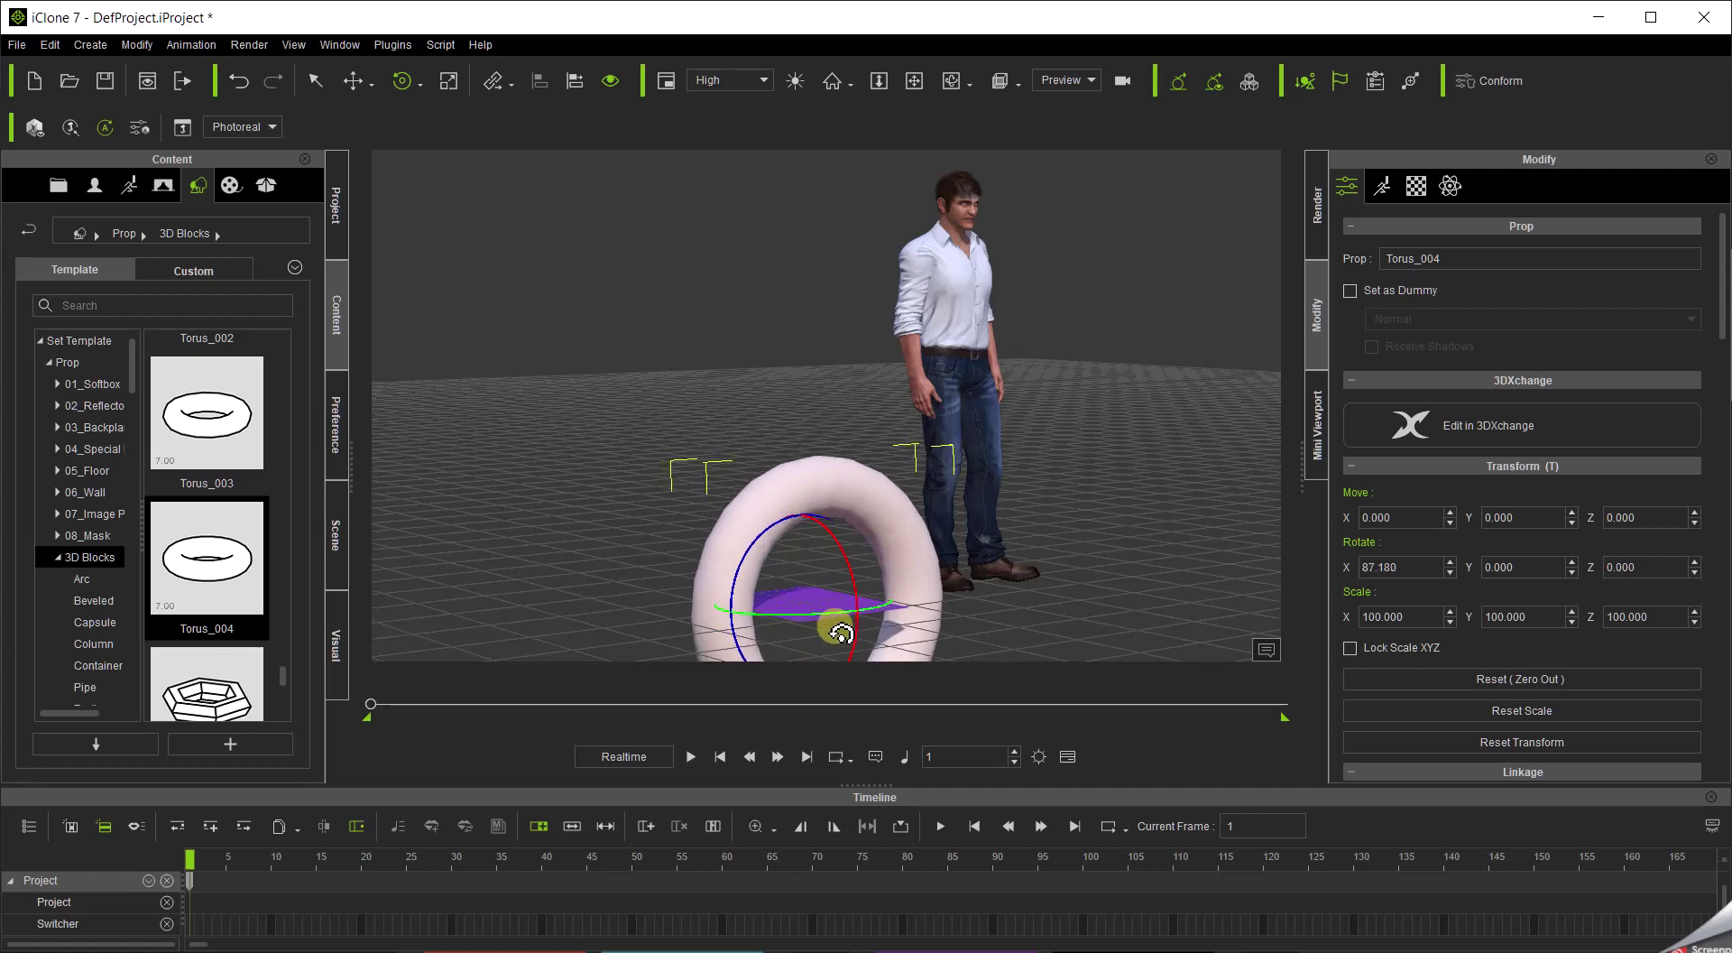
pyautogui.doubleClick(1411, 565)
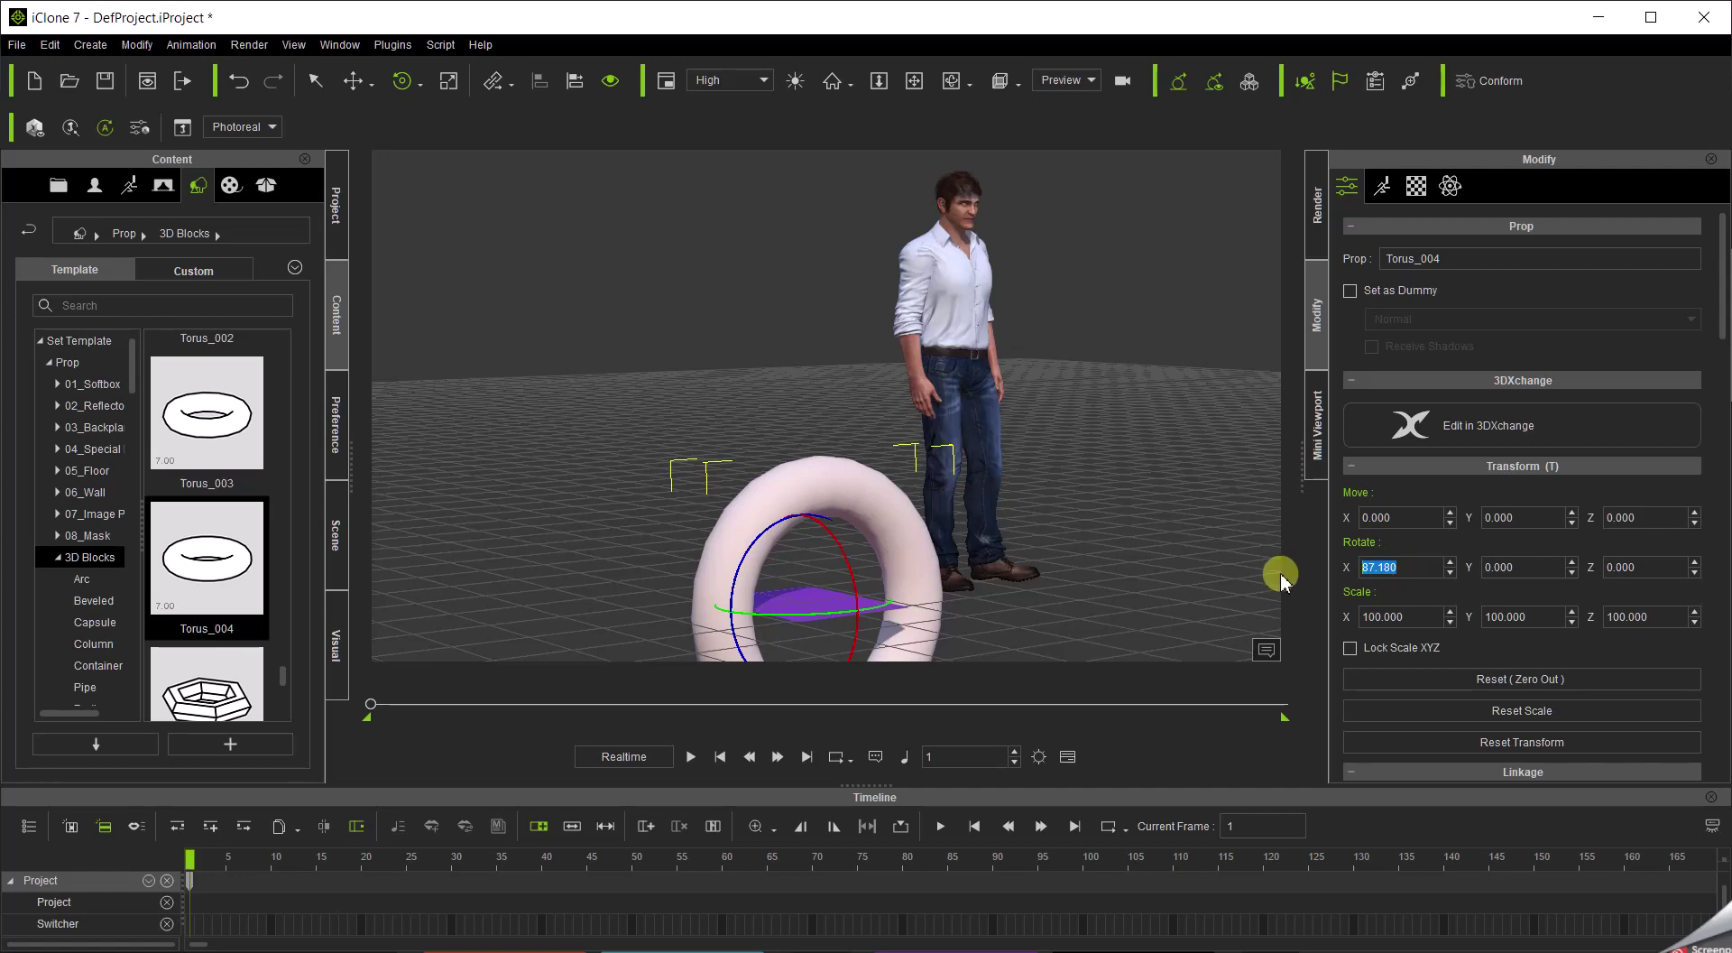
pyautogui.press('Return')
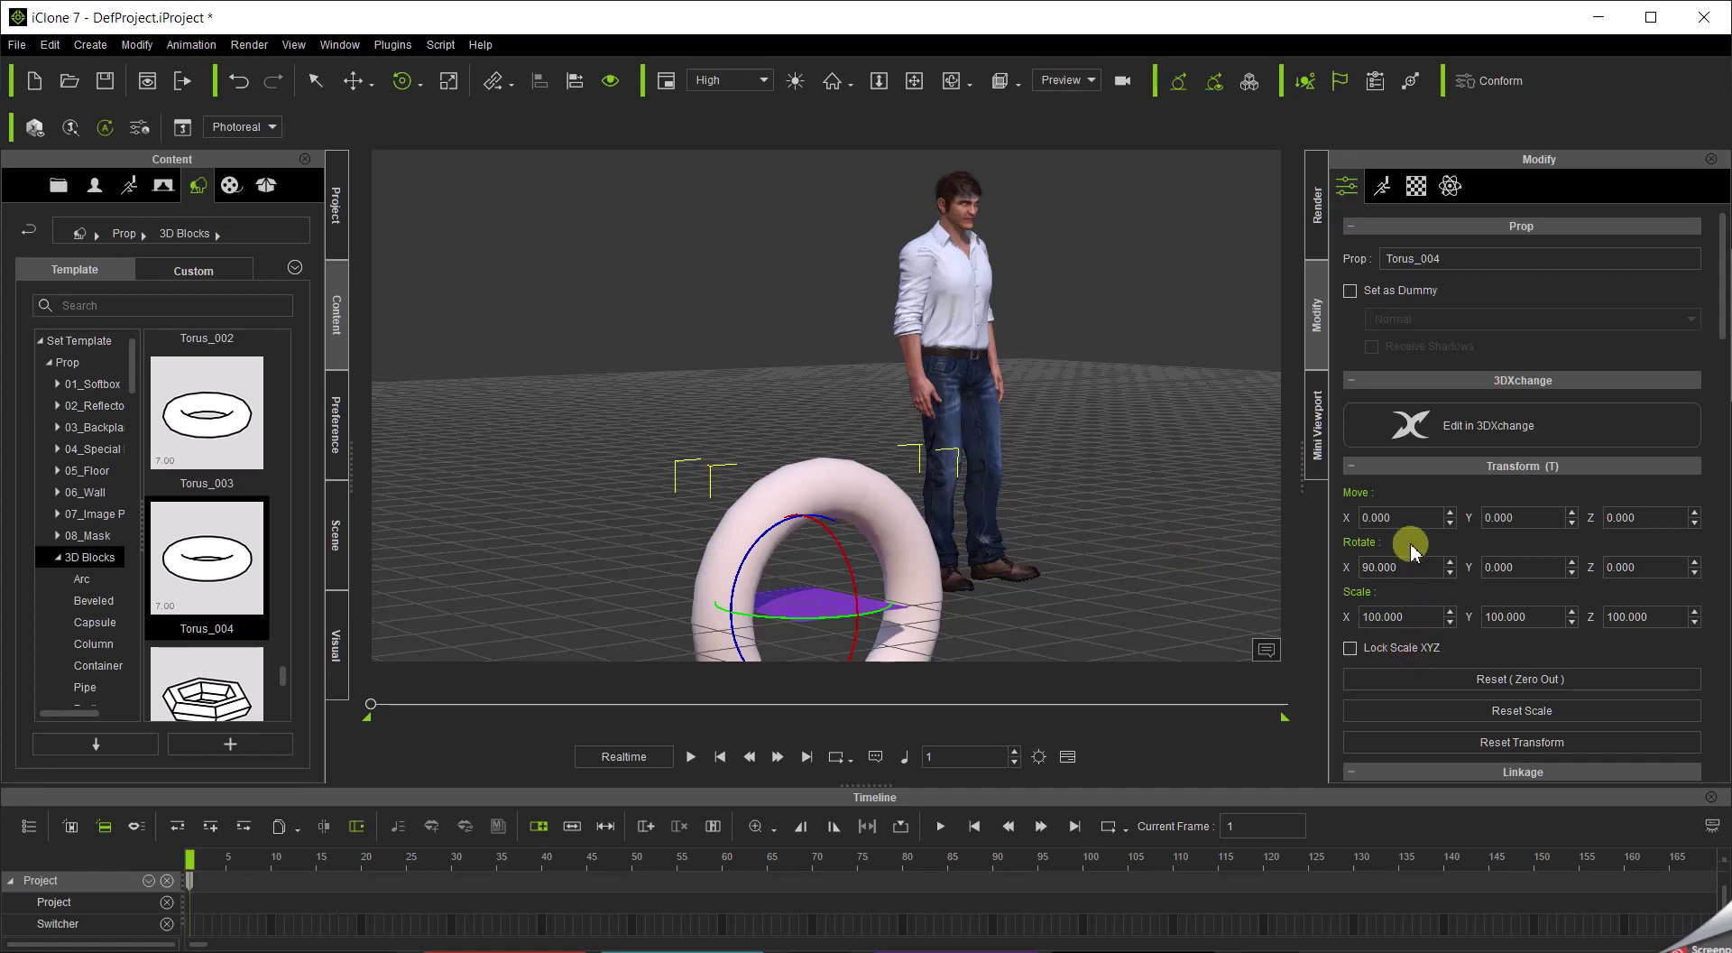
# Reset the upright torus's transform and quick-set its pivot to the top-centre point with the Middle setting.
pyautogui.click(1486, 742)
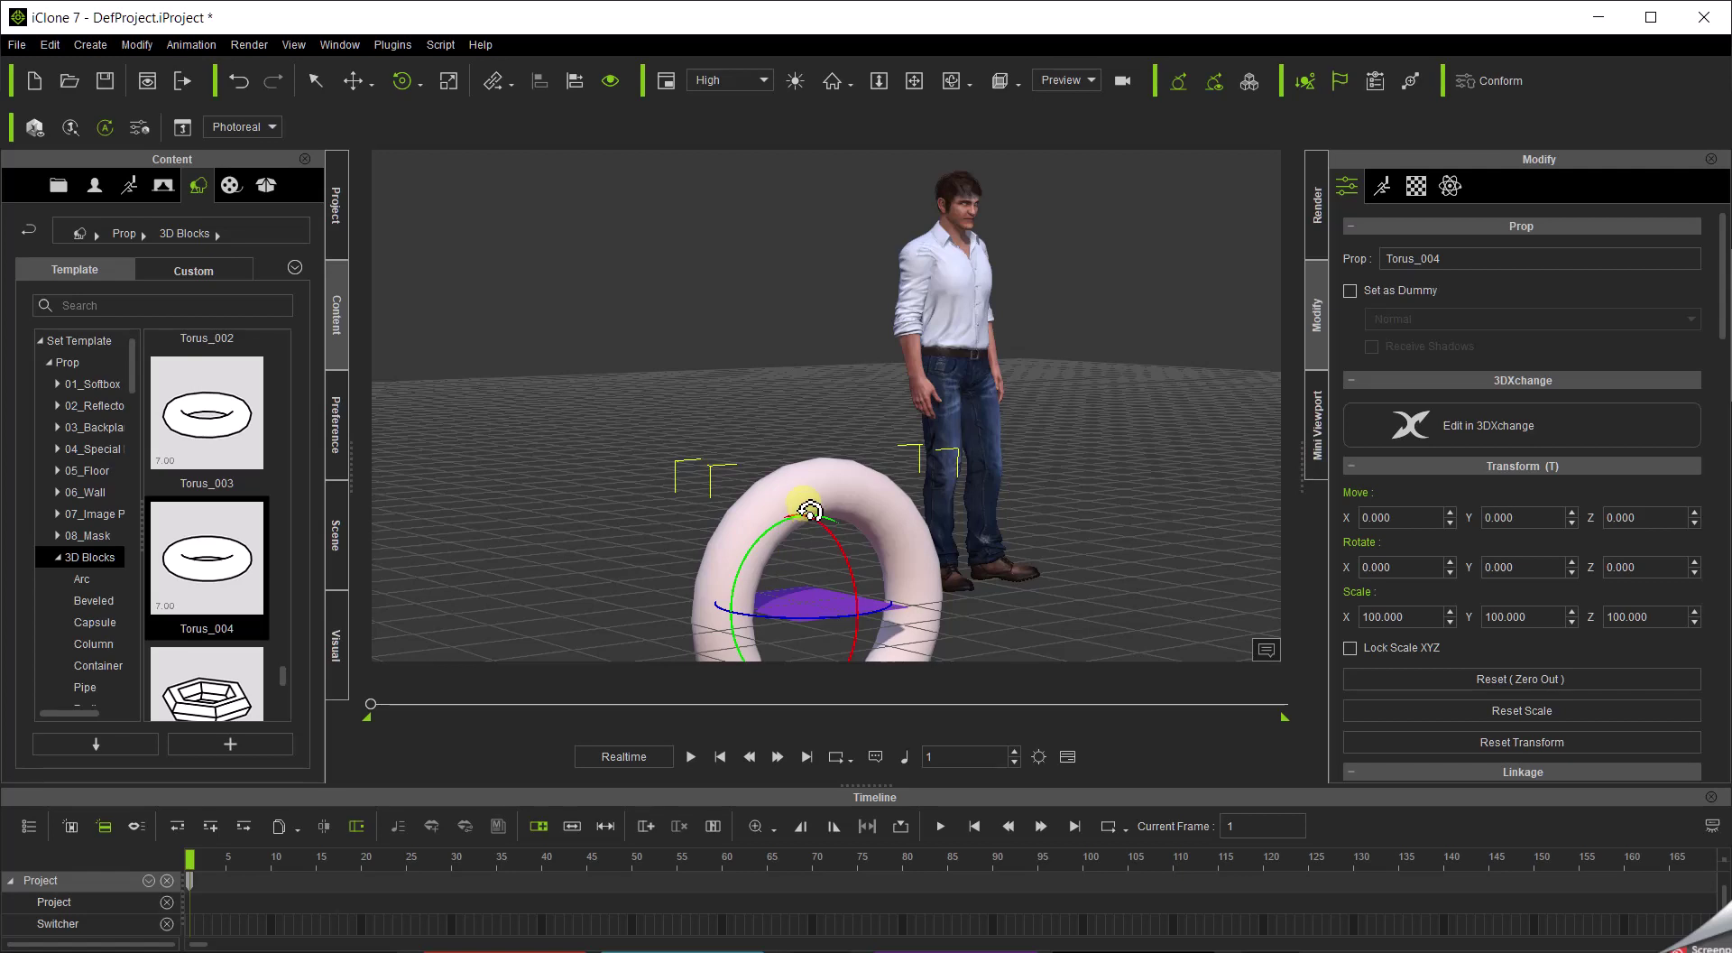
pyautogui.scroll(5, 790, 488)
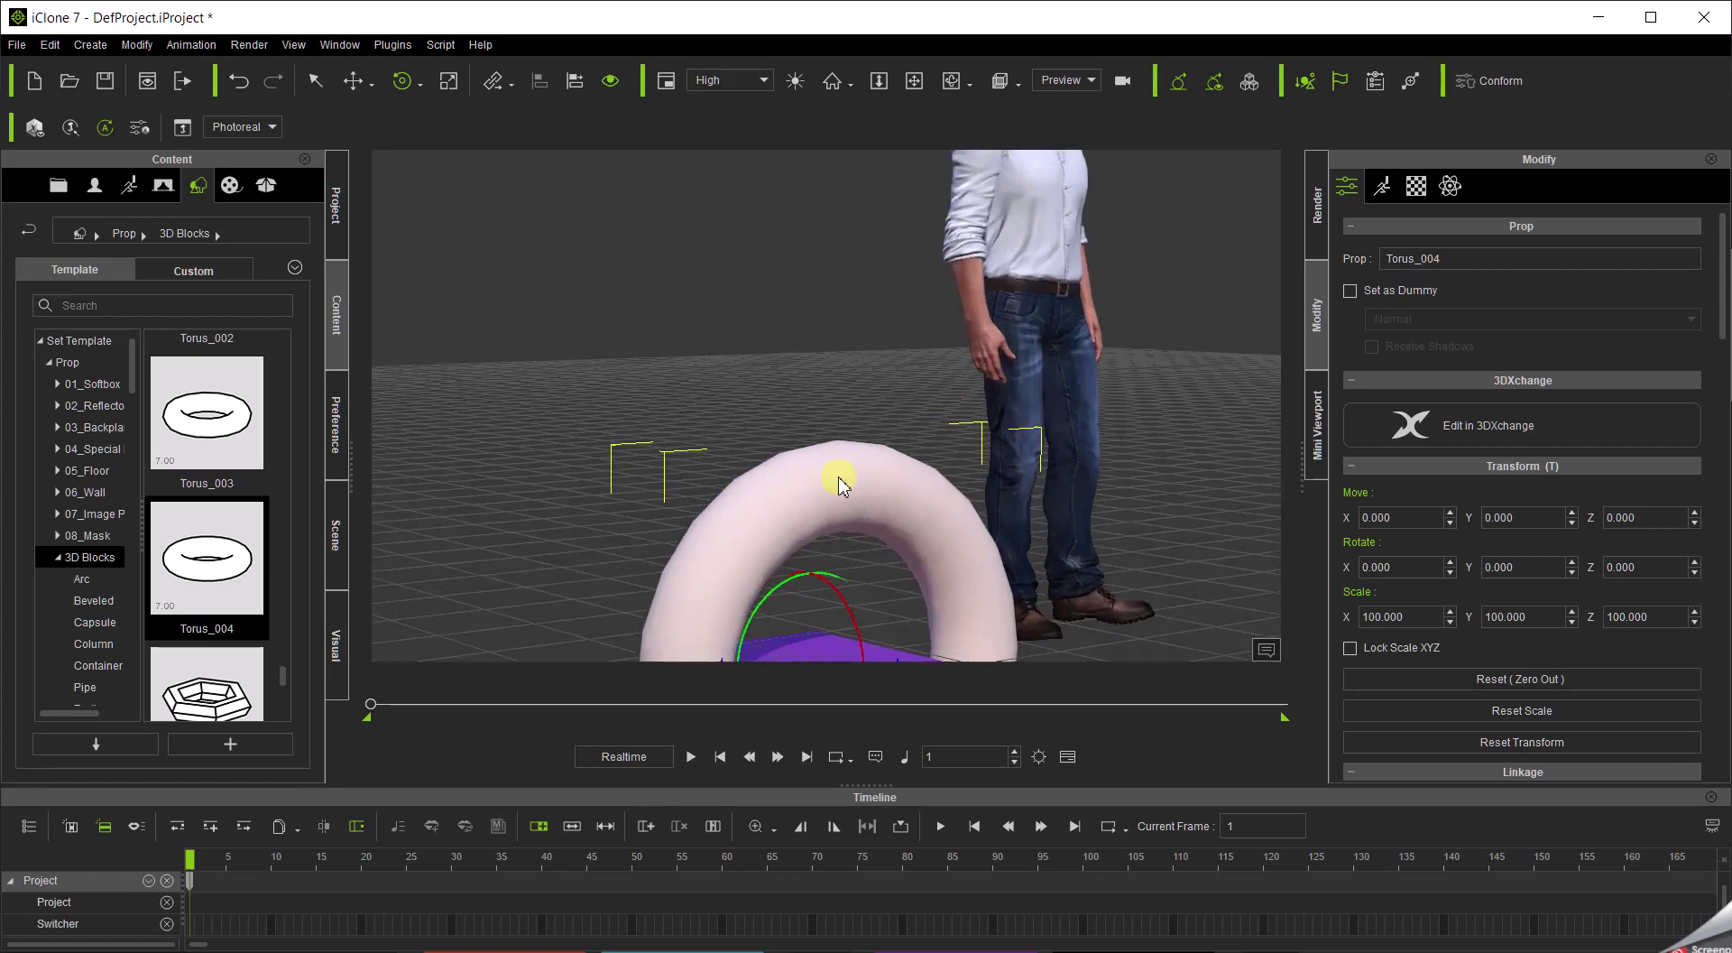
pyautogui.scroll(3, 843, 484)
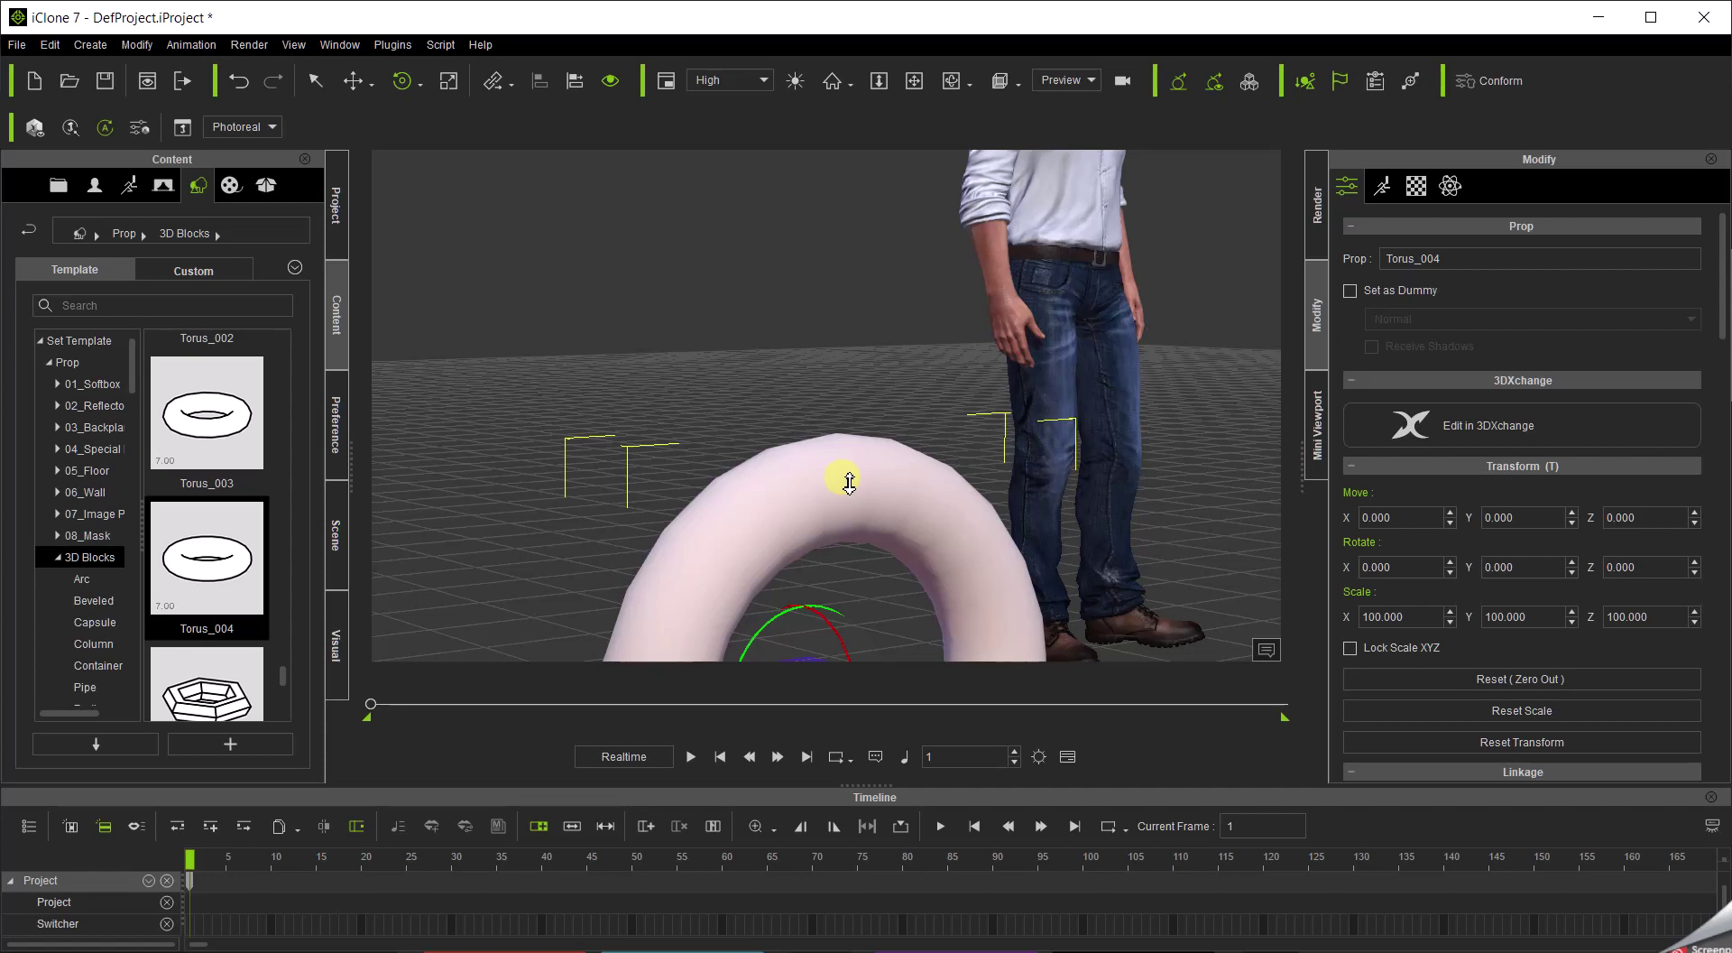
pyautogui.scroll(-6, 849, 482)
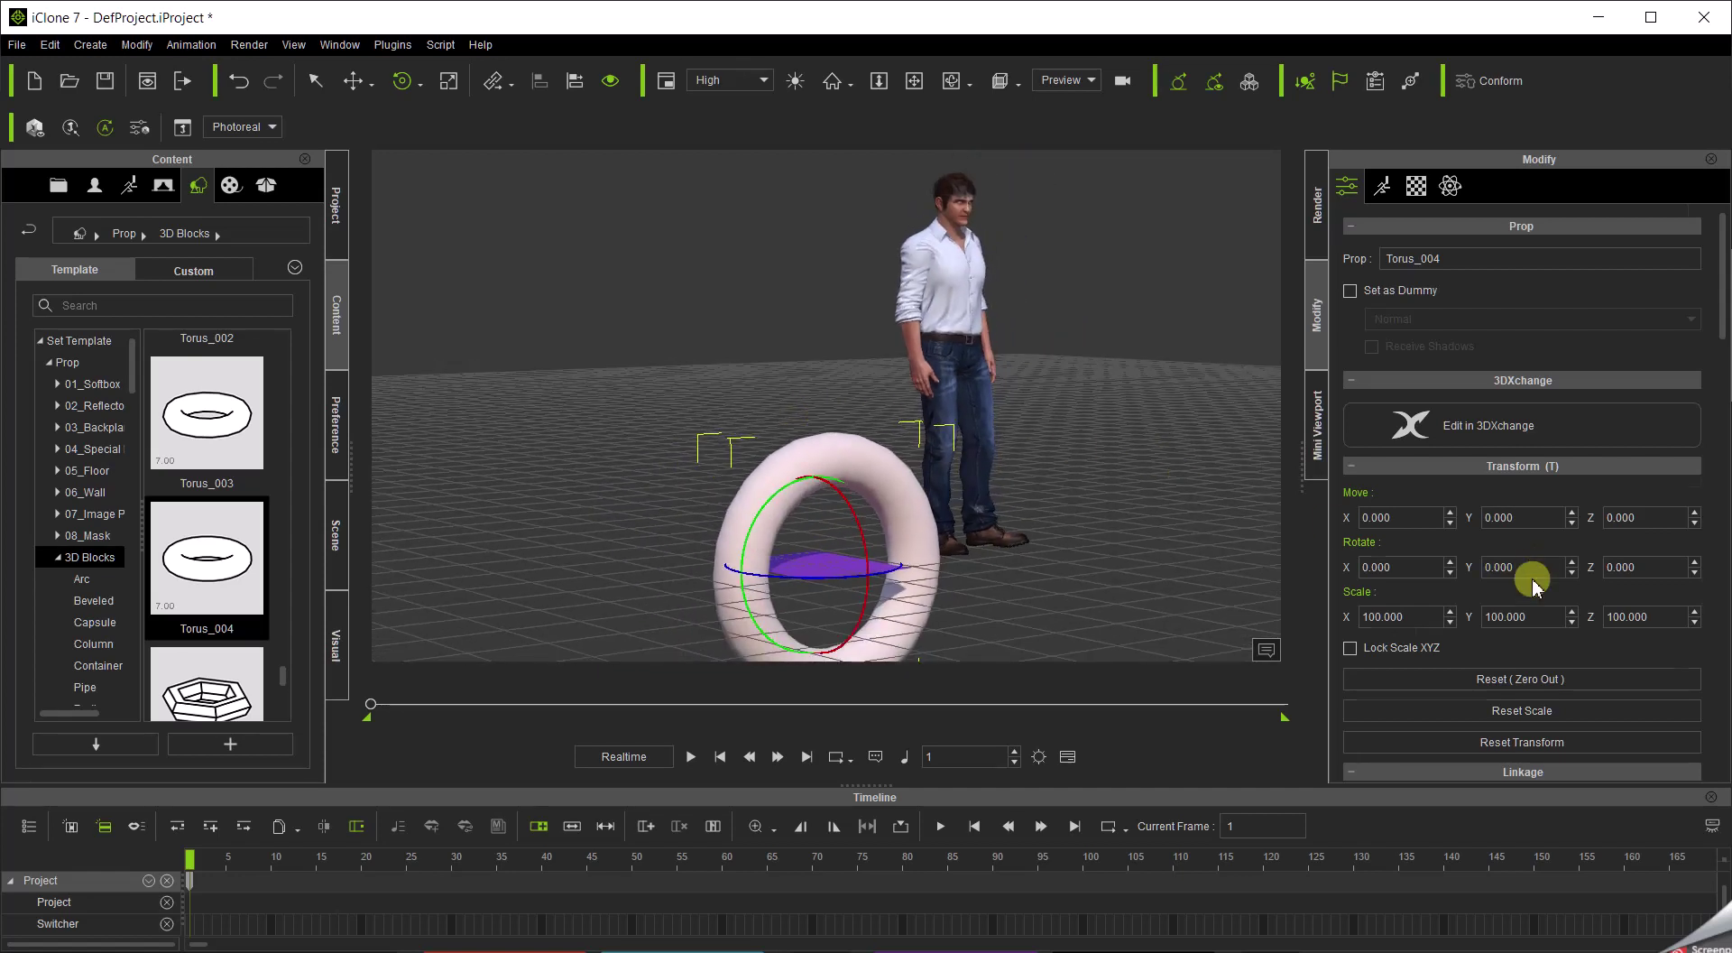
pyautogui.scroll(-4, 1529, 577)
pyautogui.scroll(-8, 1531, 582)
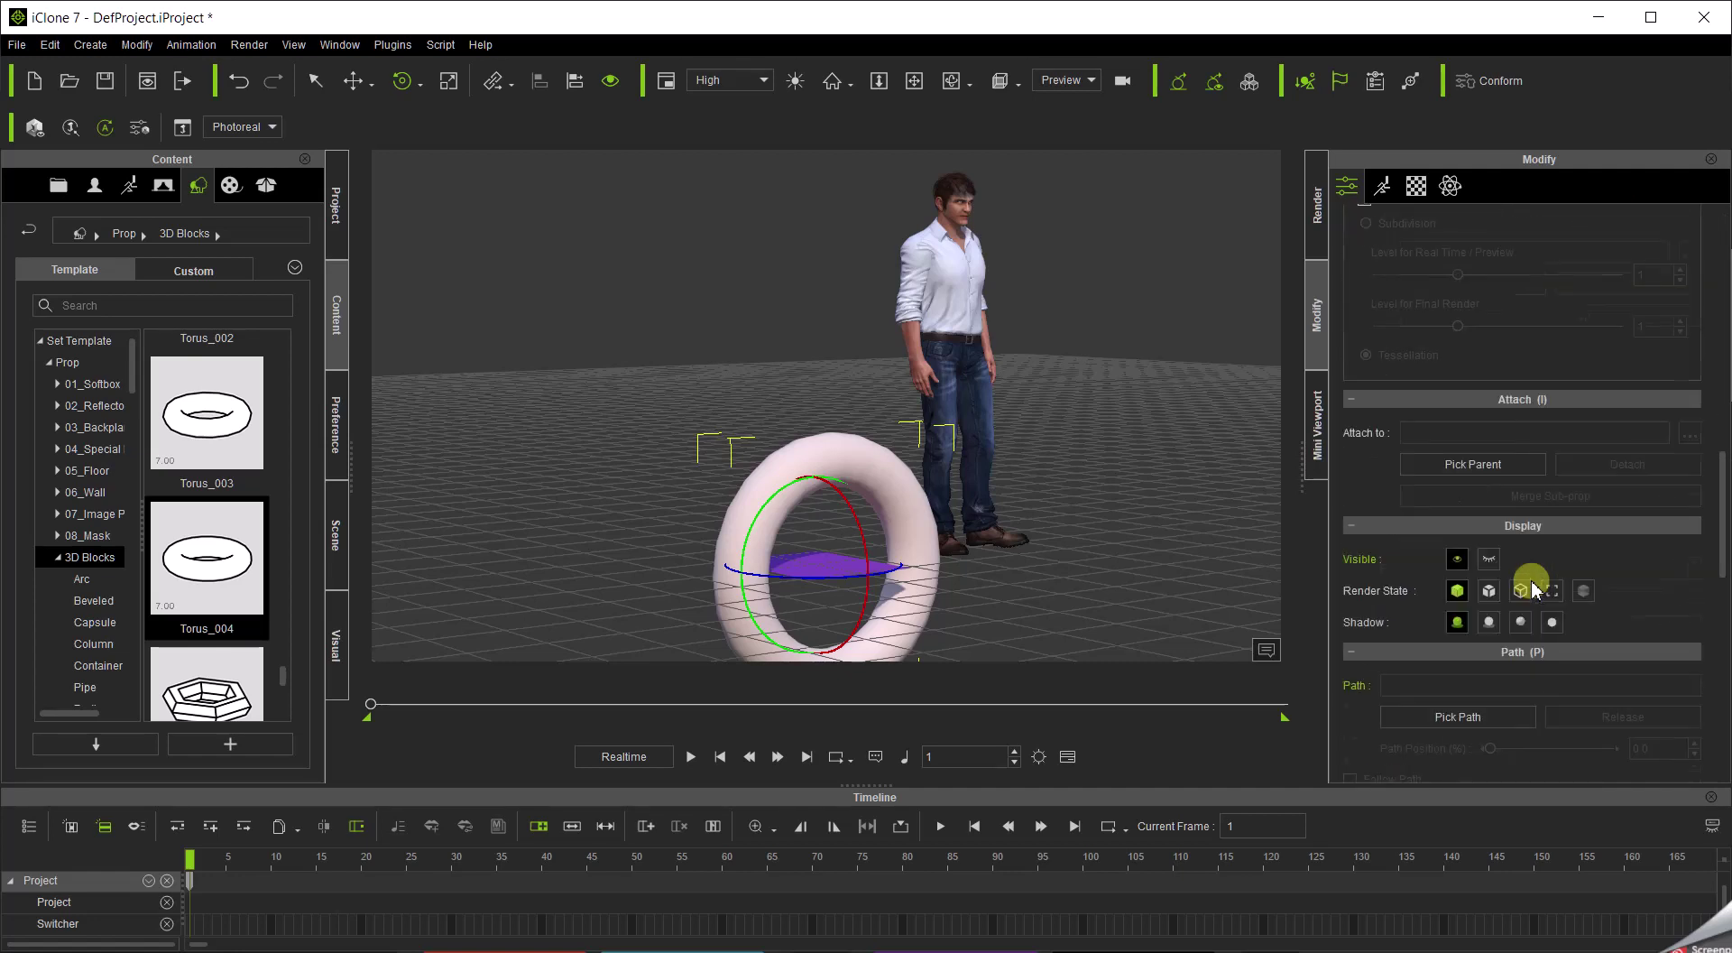
pyautogui.scroll(-5, 1531, 582)
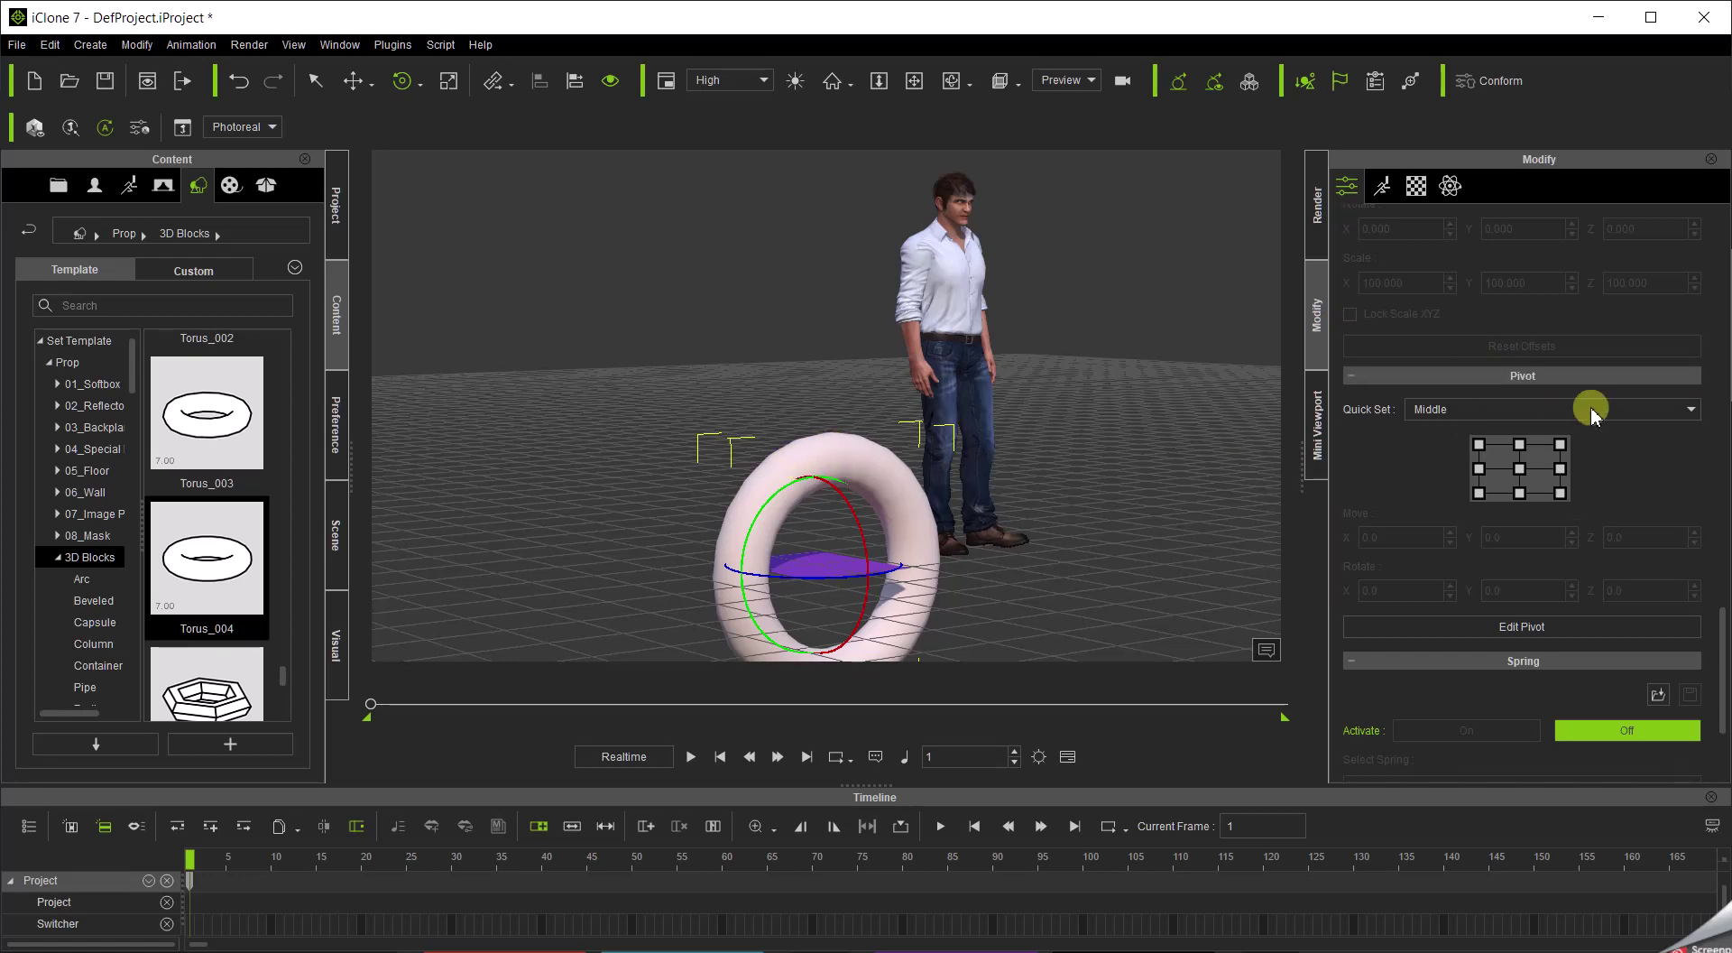
pyautogui.click(1519, 444)
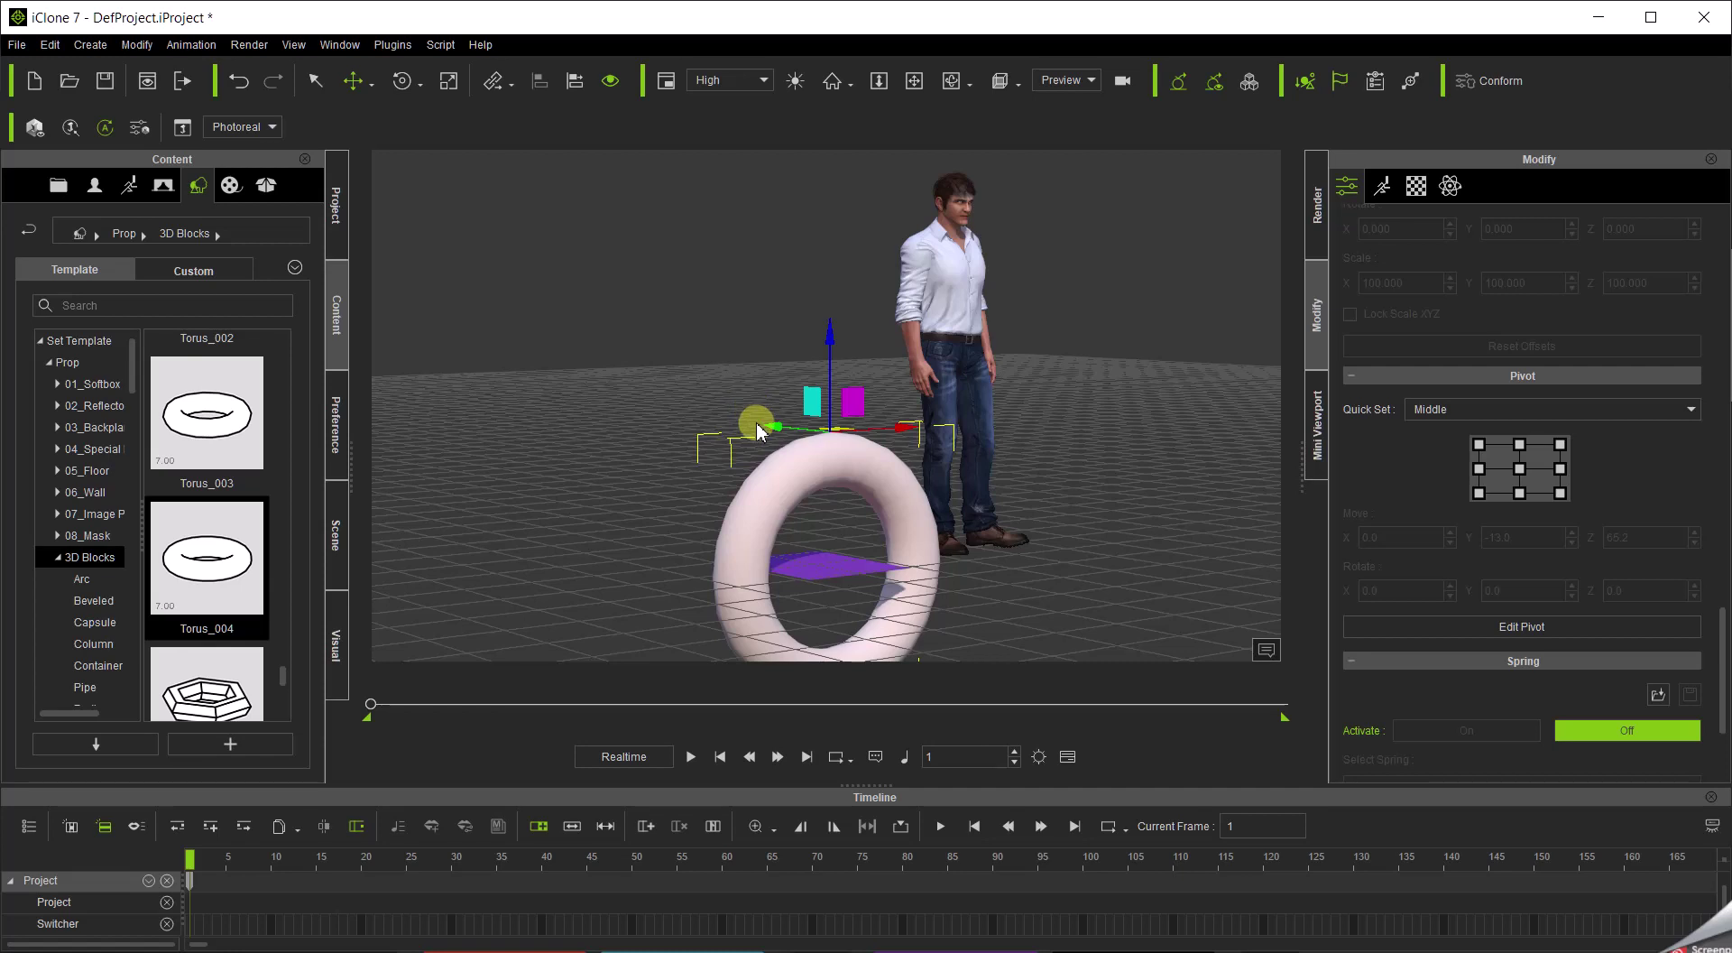
# Add a Point to Point physics constraint on the top of the torus.
pyautogui.scroll(3, 816, 446)
pyautogui.scroll(5, 826, 450)
pyautogui.scroll(2, 825, 449)
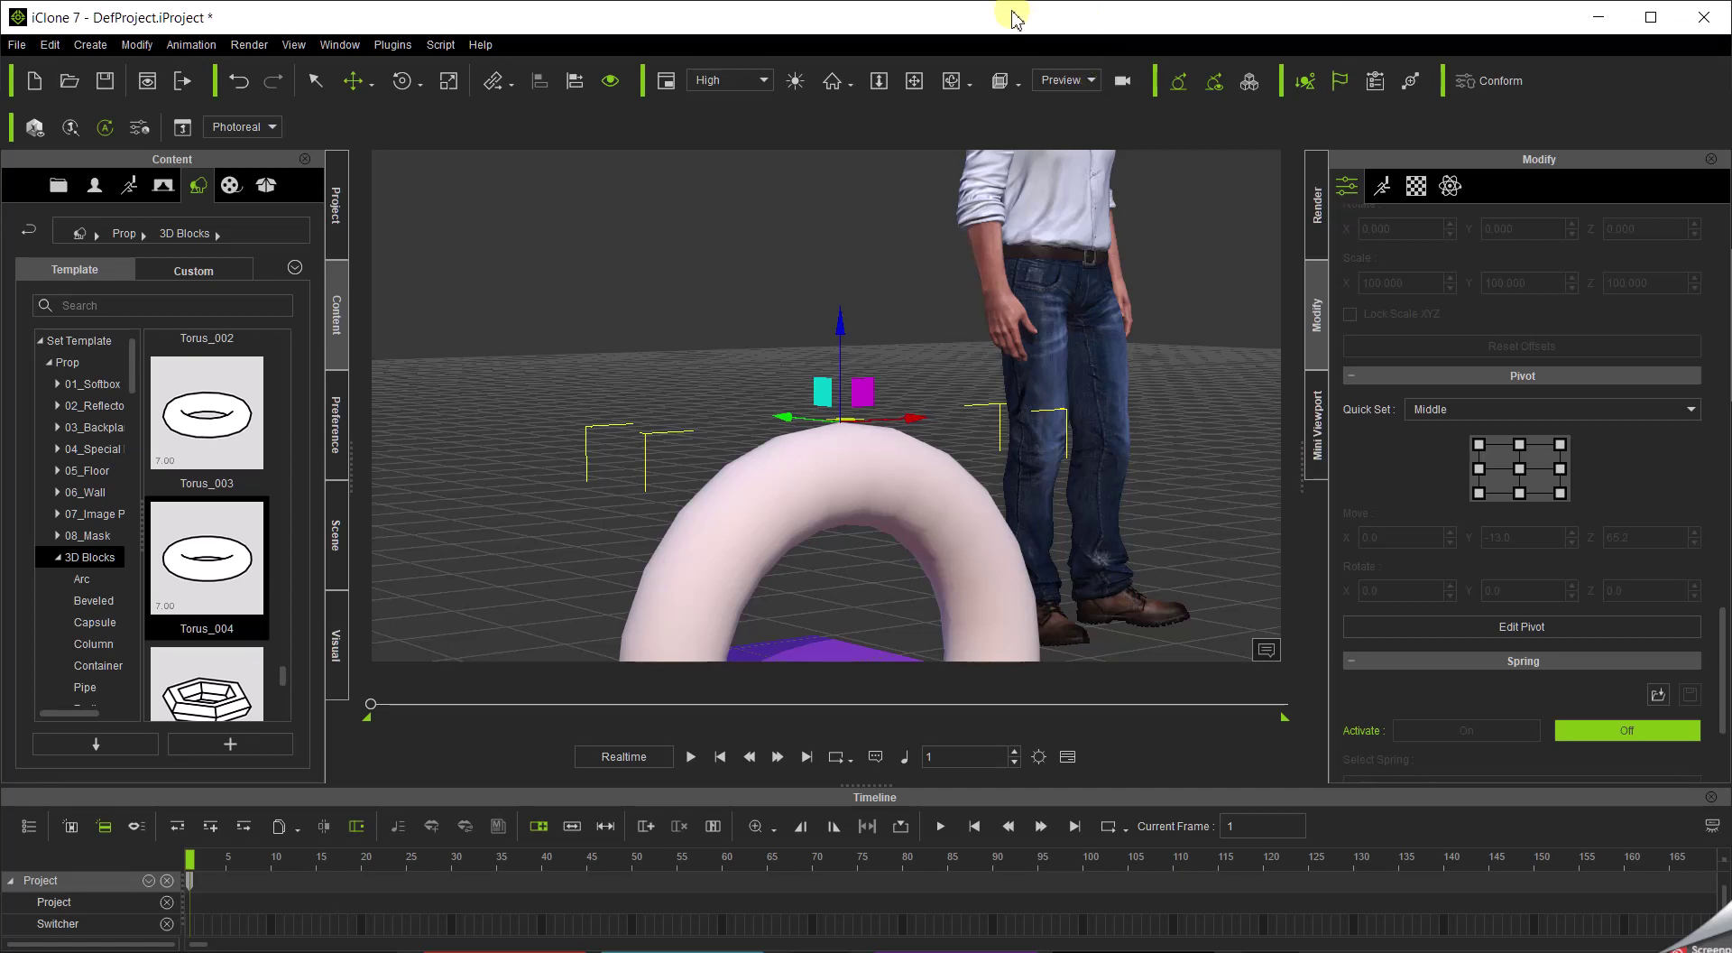
pyautogui.click(1409, 83)
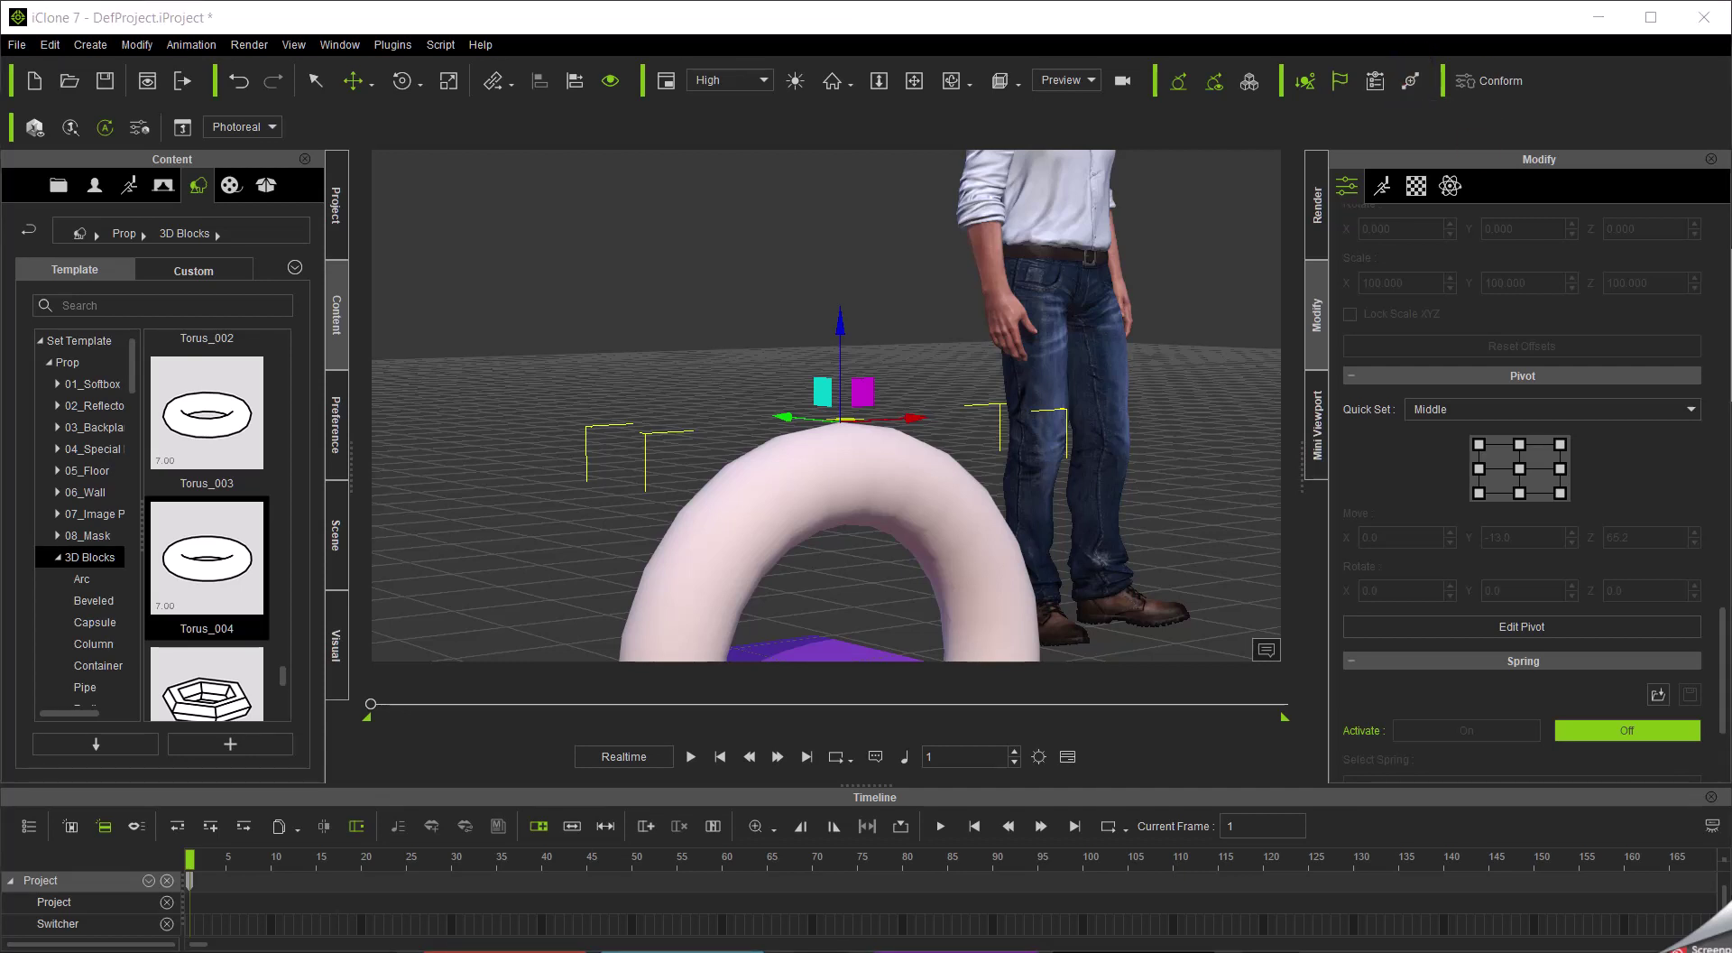
pyautogui.moveTo(1718, 632); pyautogui.dragTo(1261, 392)
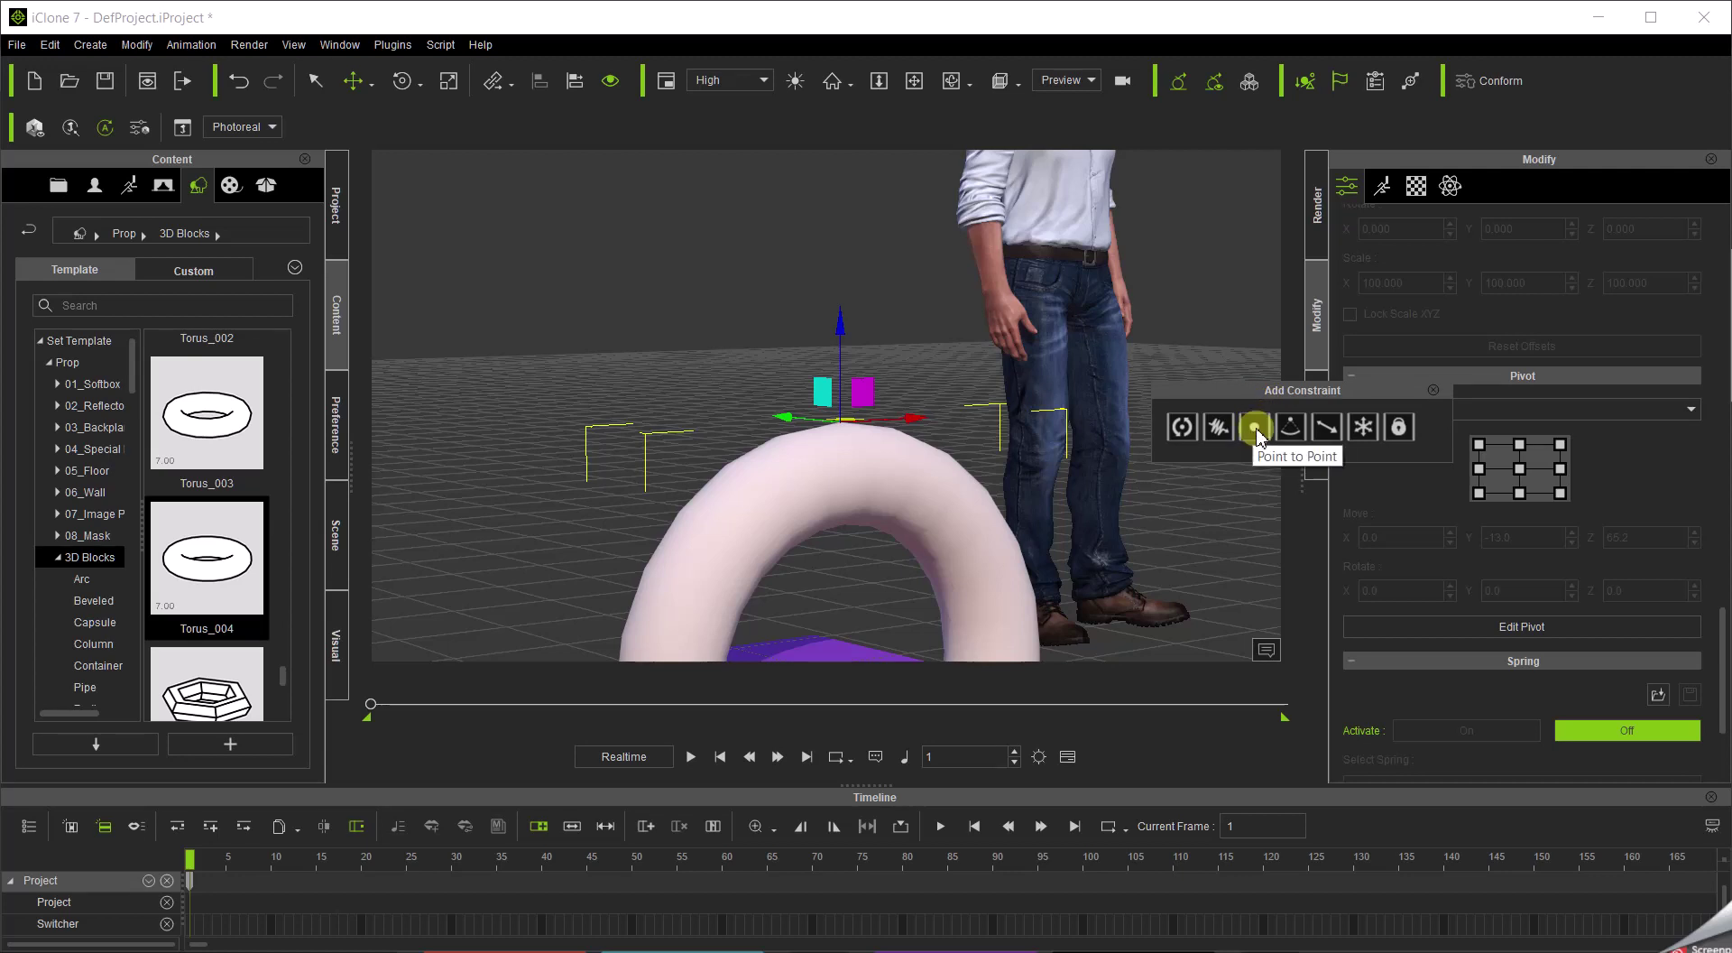
pyautogui.click(1260, 435)
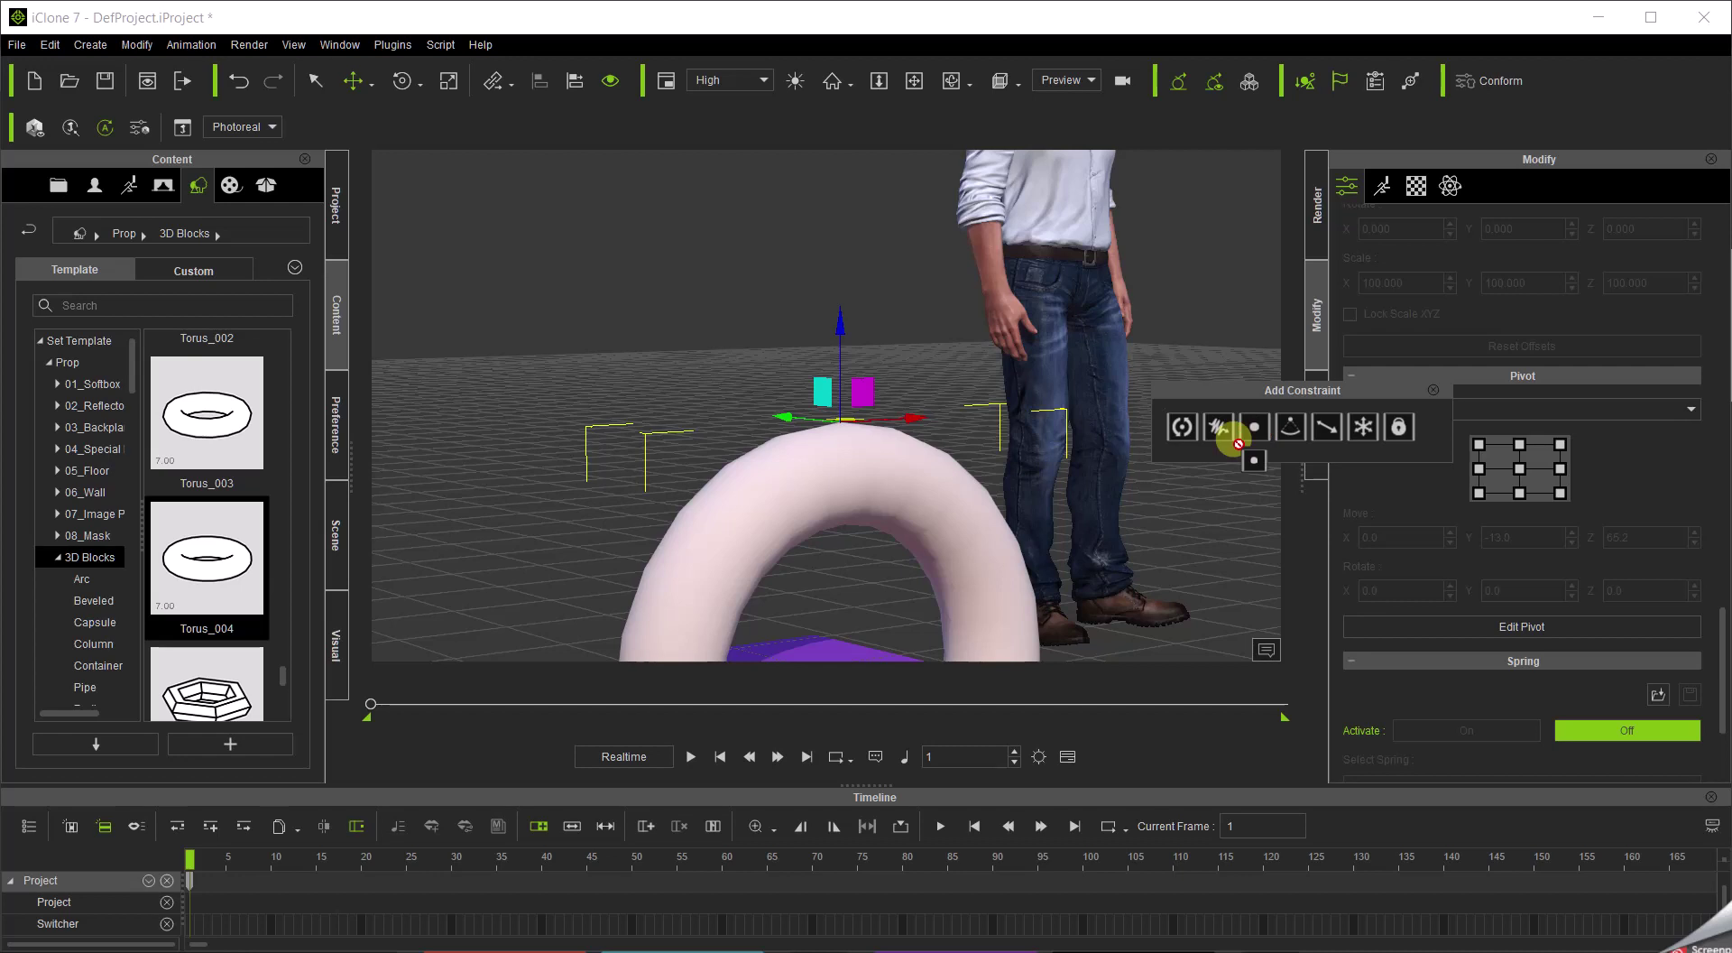
pyautogui.click(831, 439)
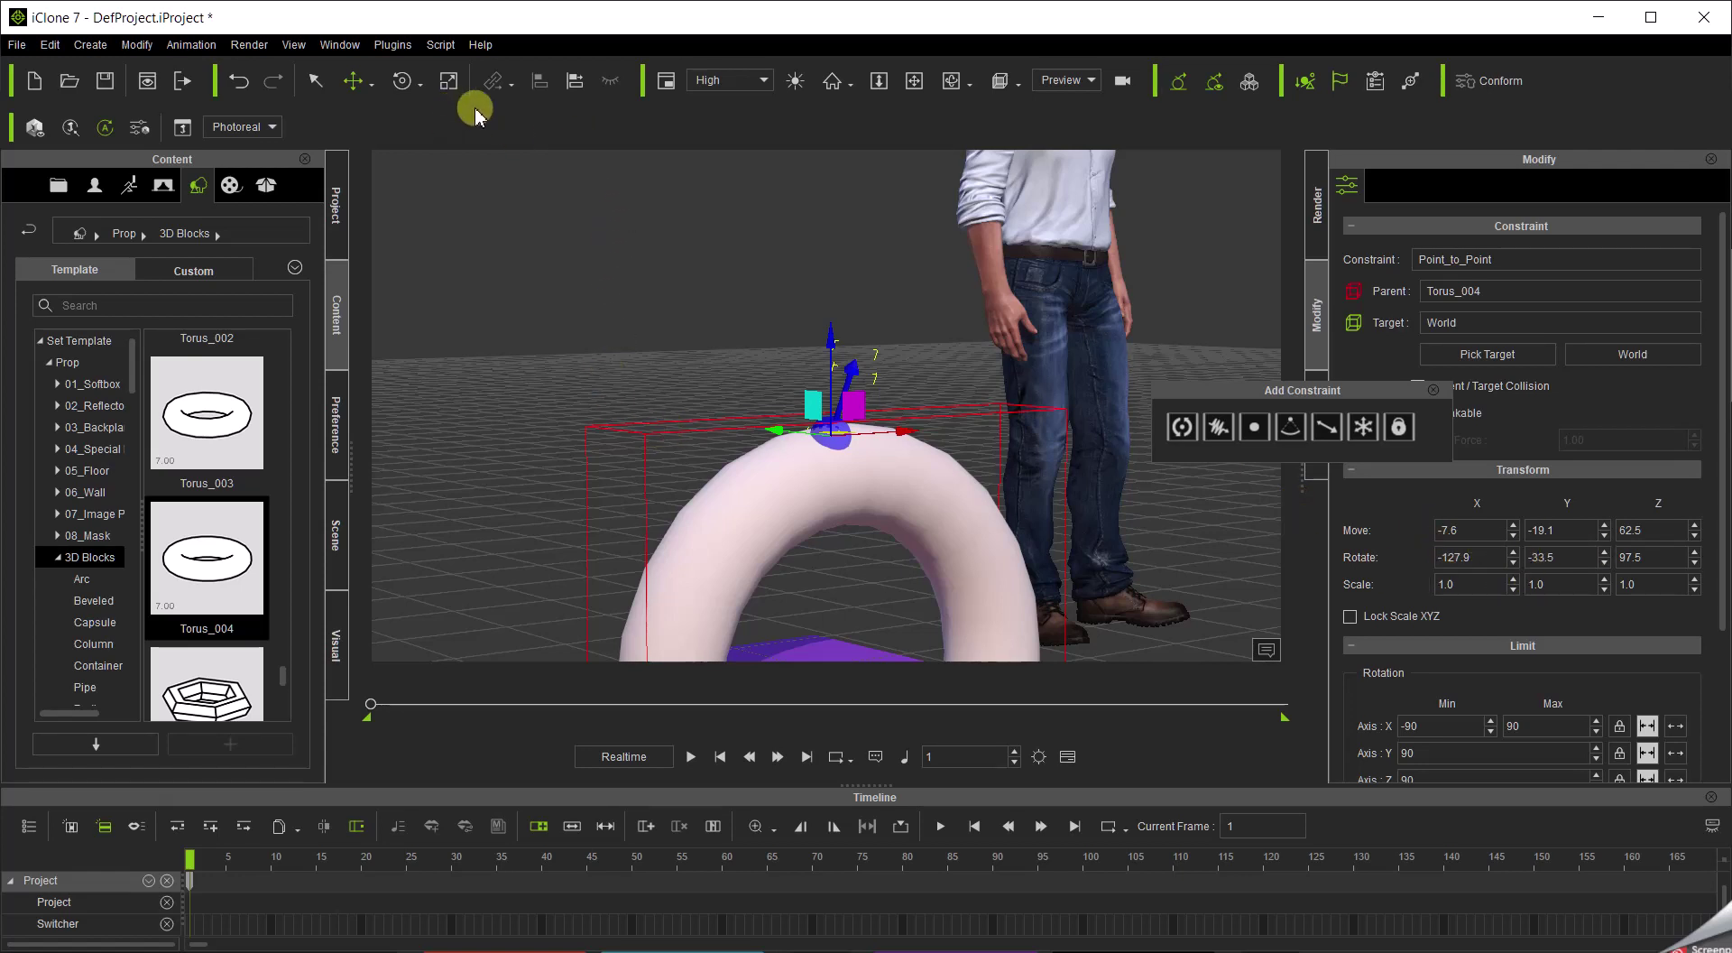
# Align the constraint to the torus's pivot in X, Y and Z position and XYZ rotation.
pyautogui.click(575, 81)
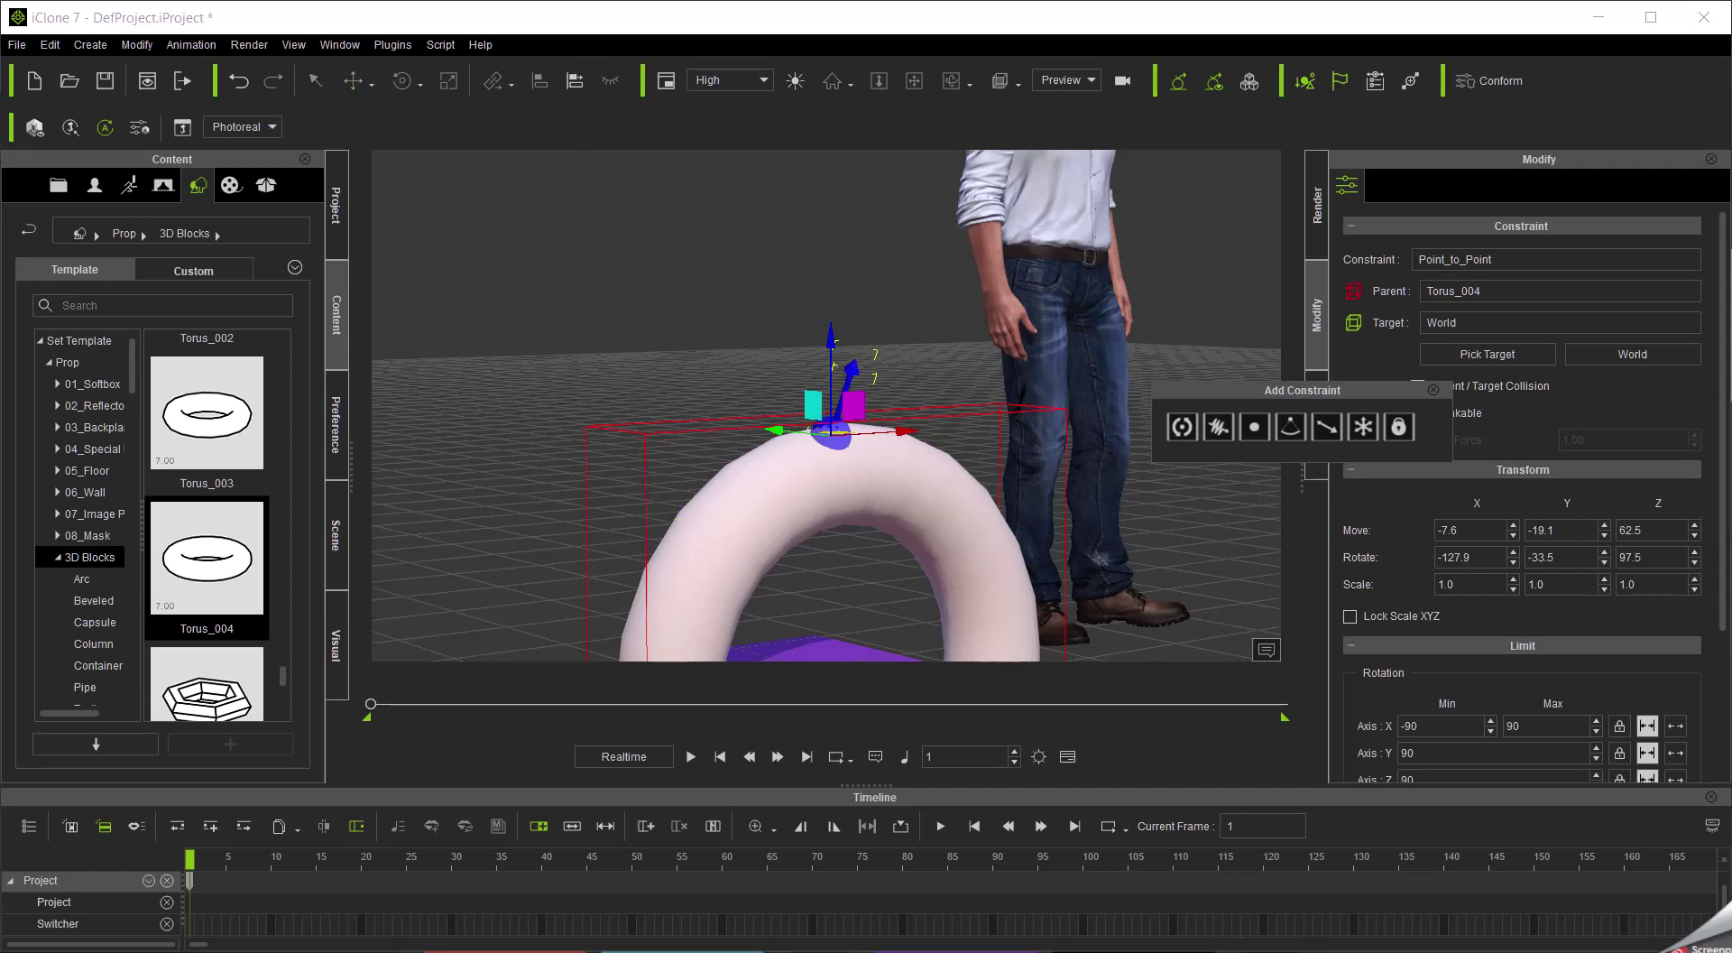
pyautogui.moveTo(928, 479); pyautogui.dragTo(956, 399)
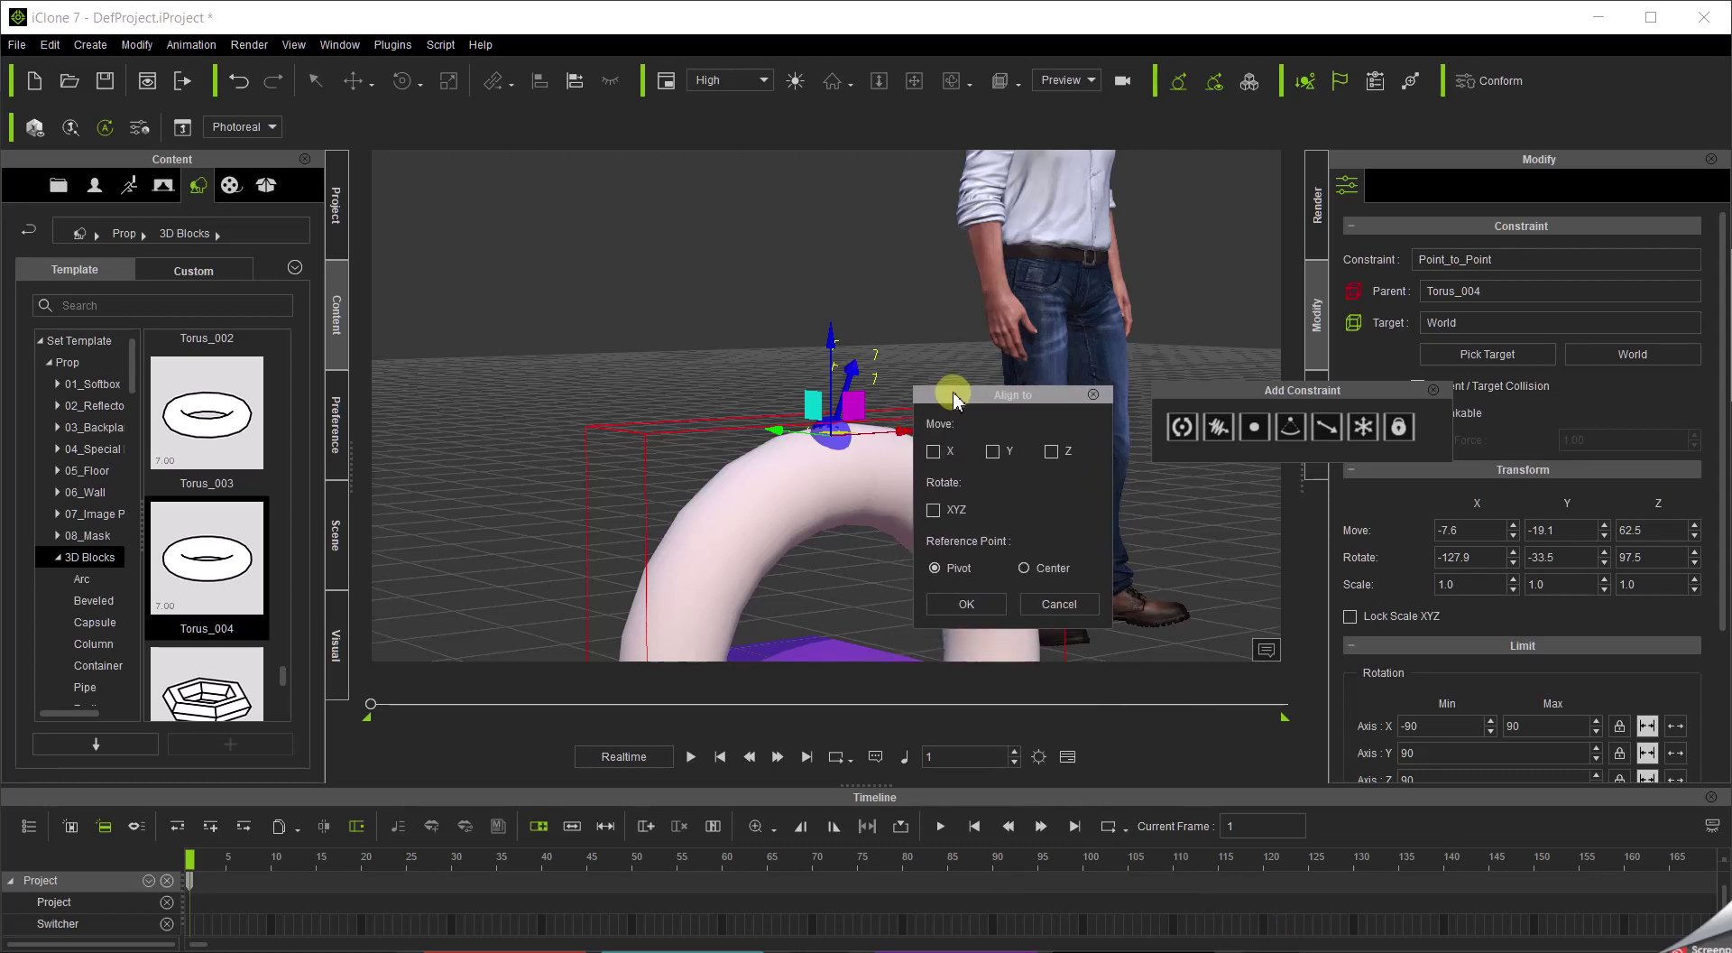
pyautogui.click(932, 451)
pyautogui.click(992, 451)
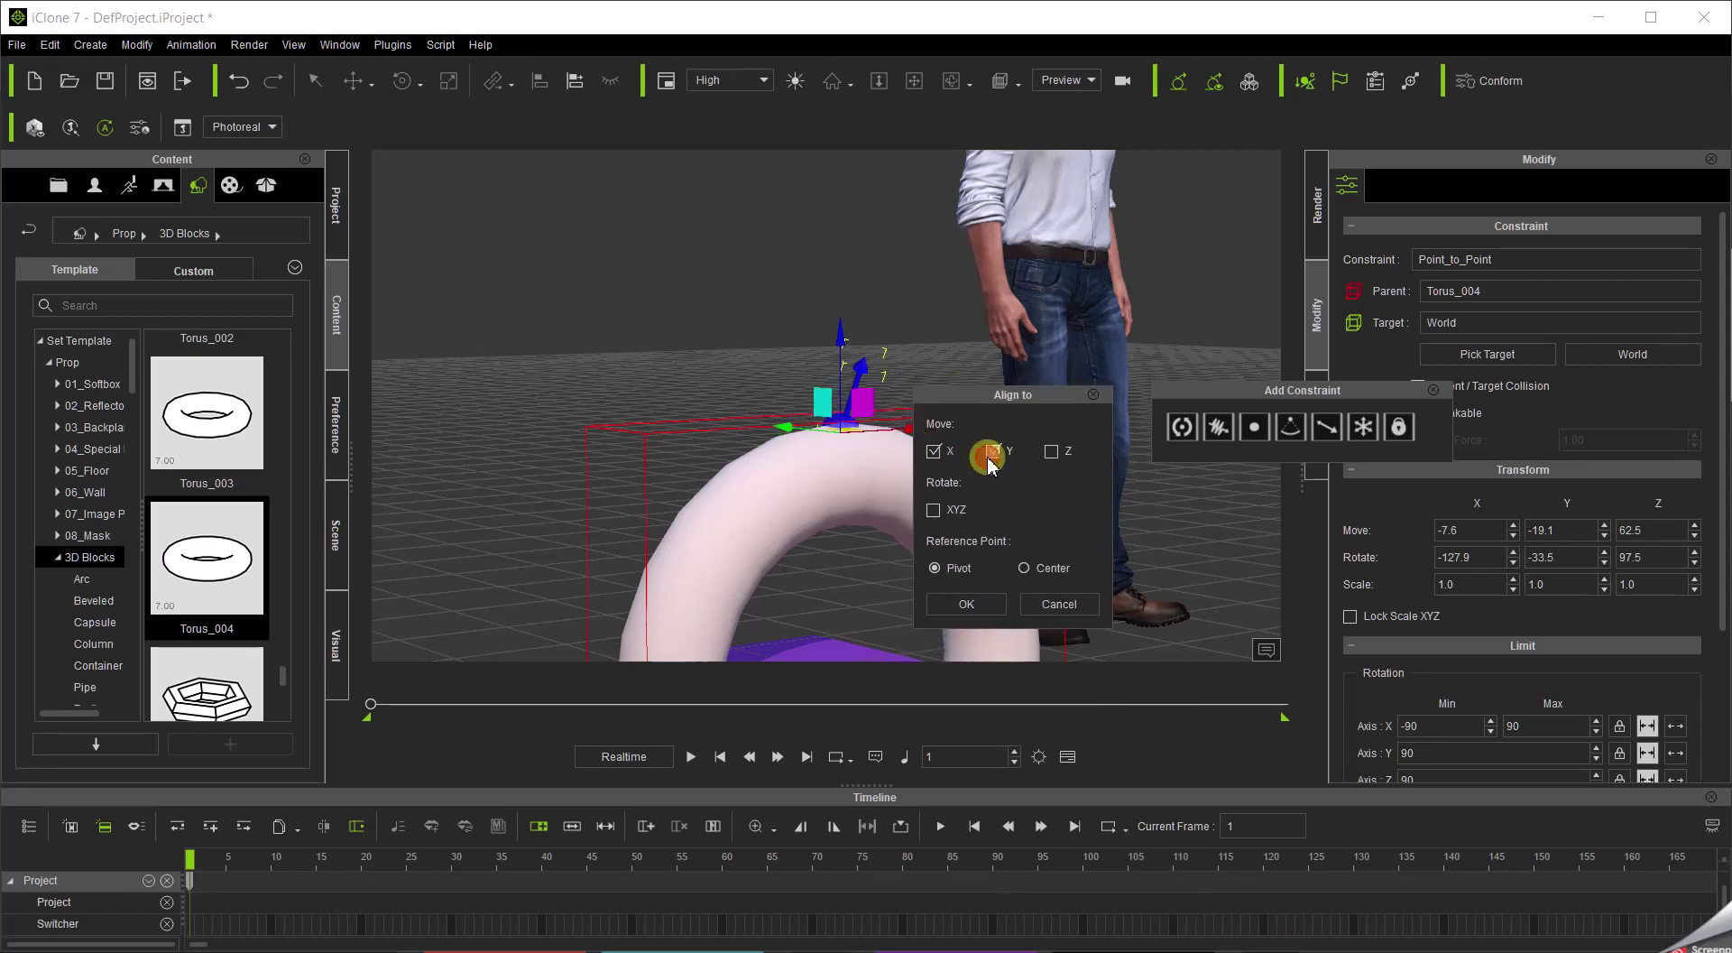
pyautogui.click(1056, 454)
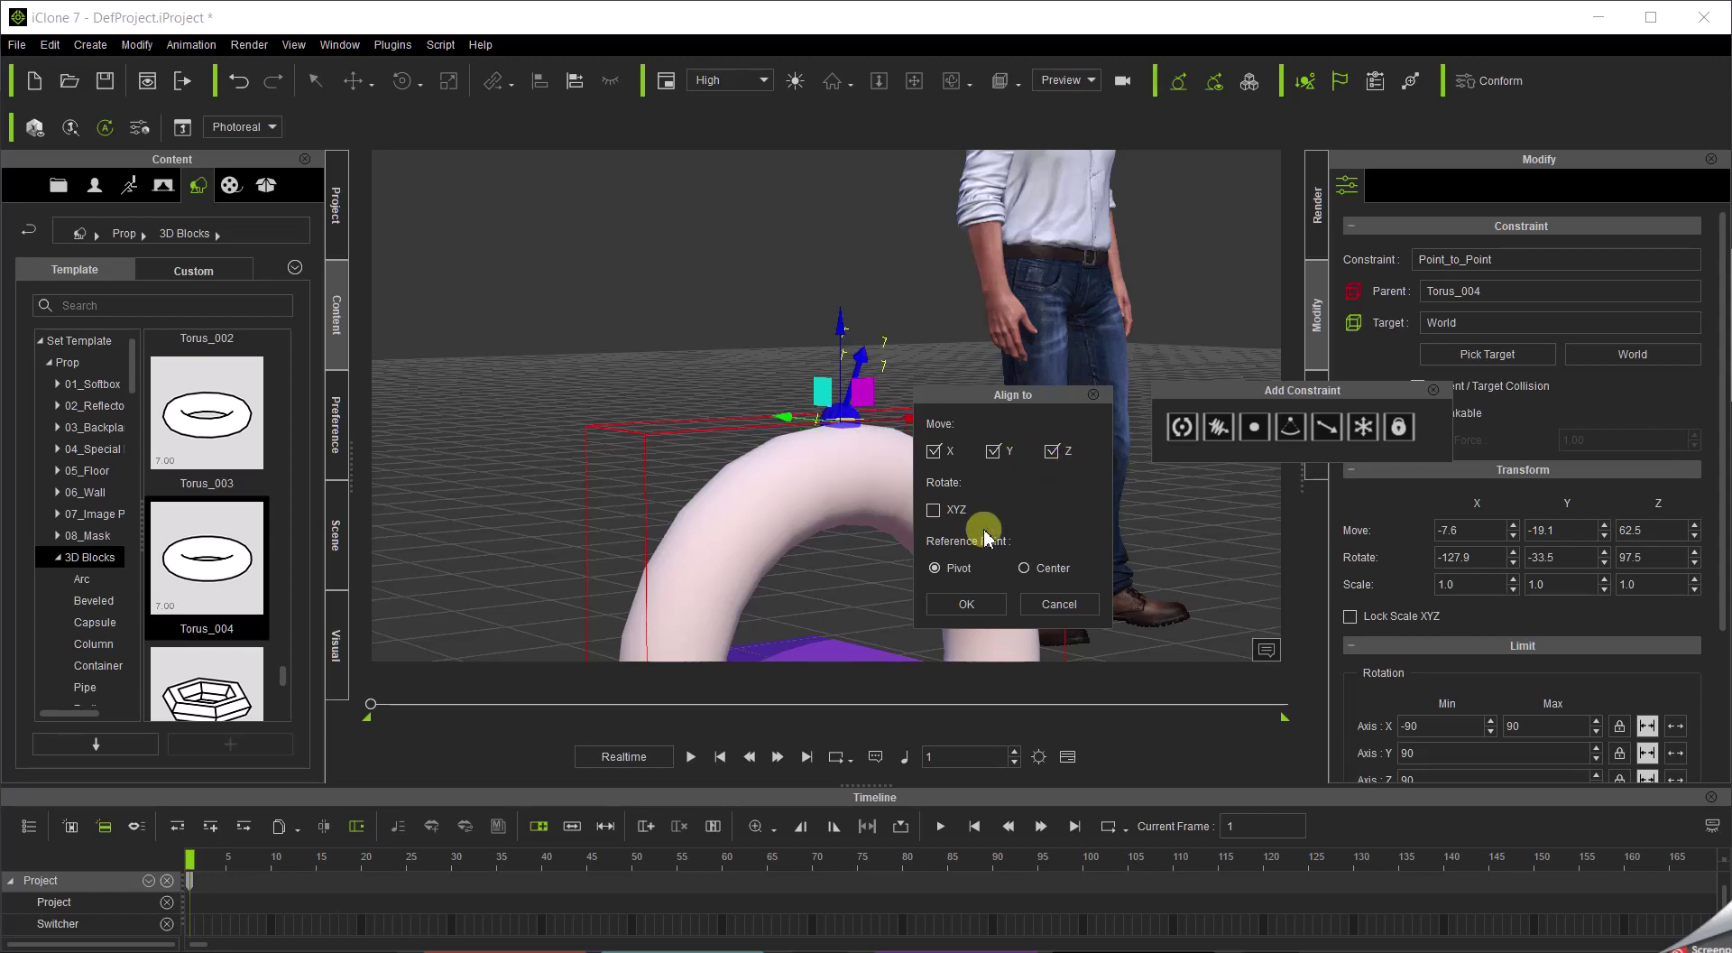
pyautogui.click(932, 511)
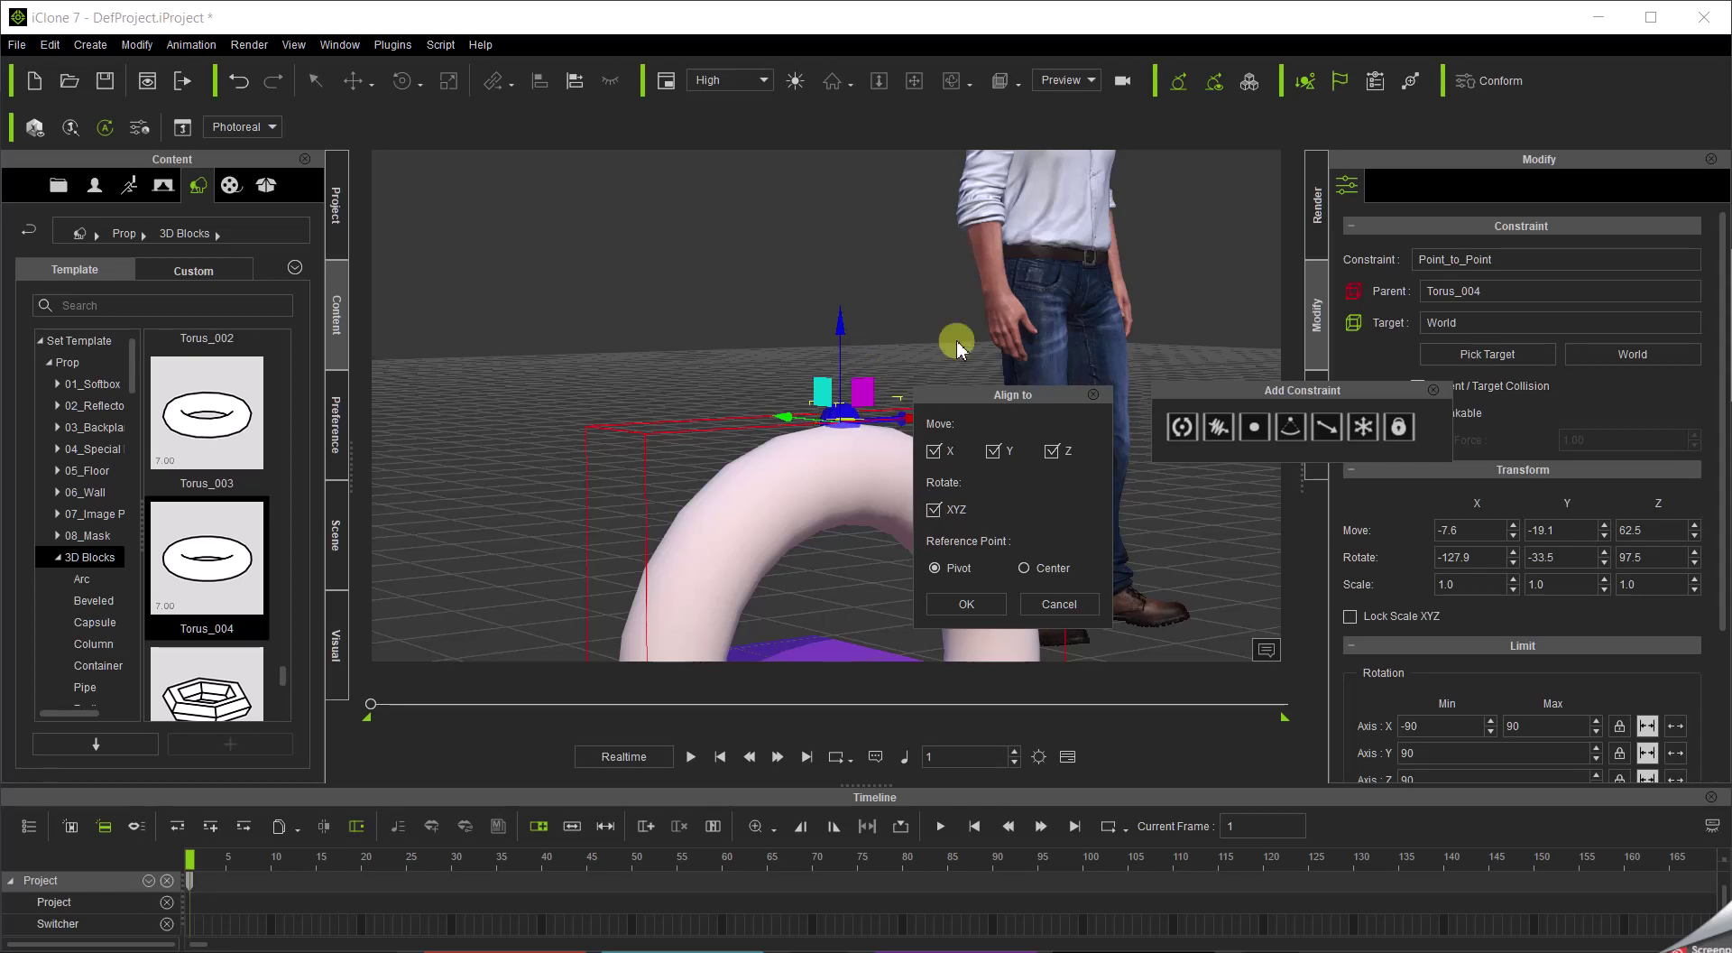
pyautogui.moveTo(966, 395); pyautogui.dragTo(1103, 326)
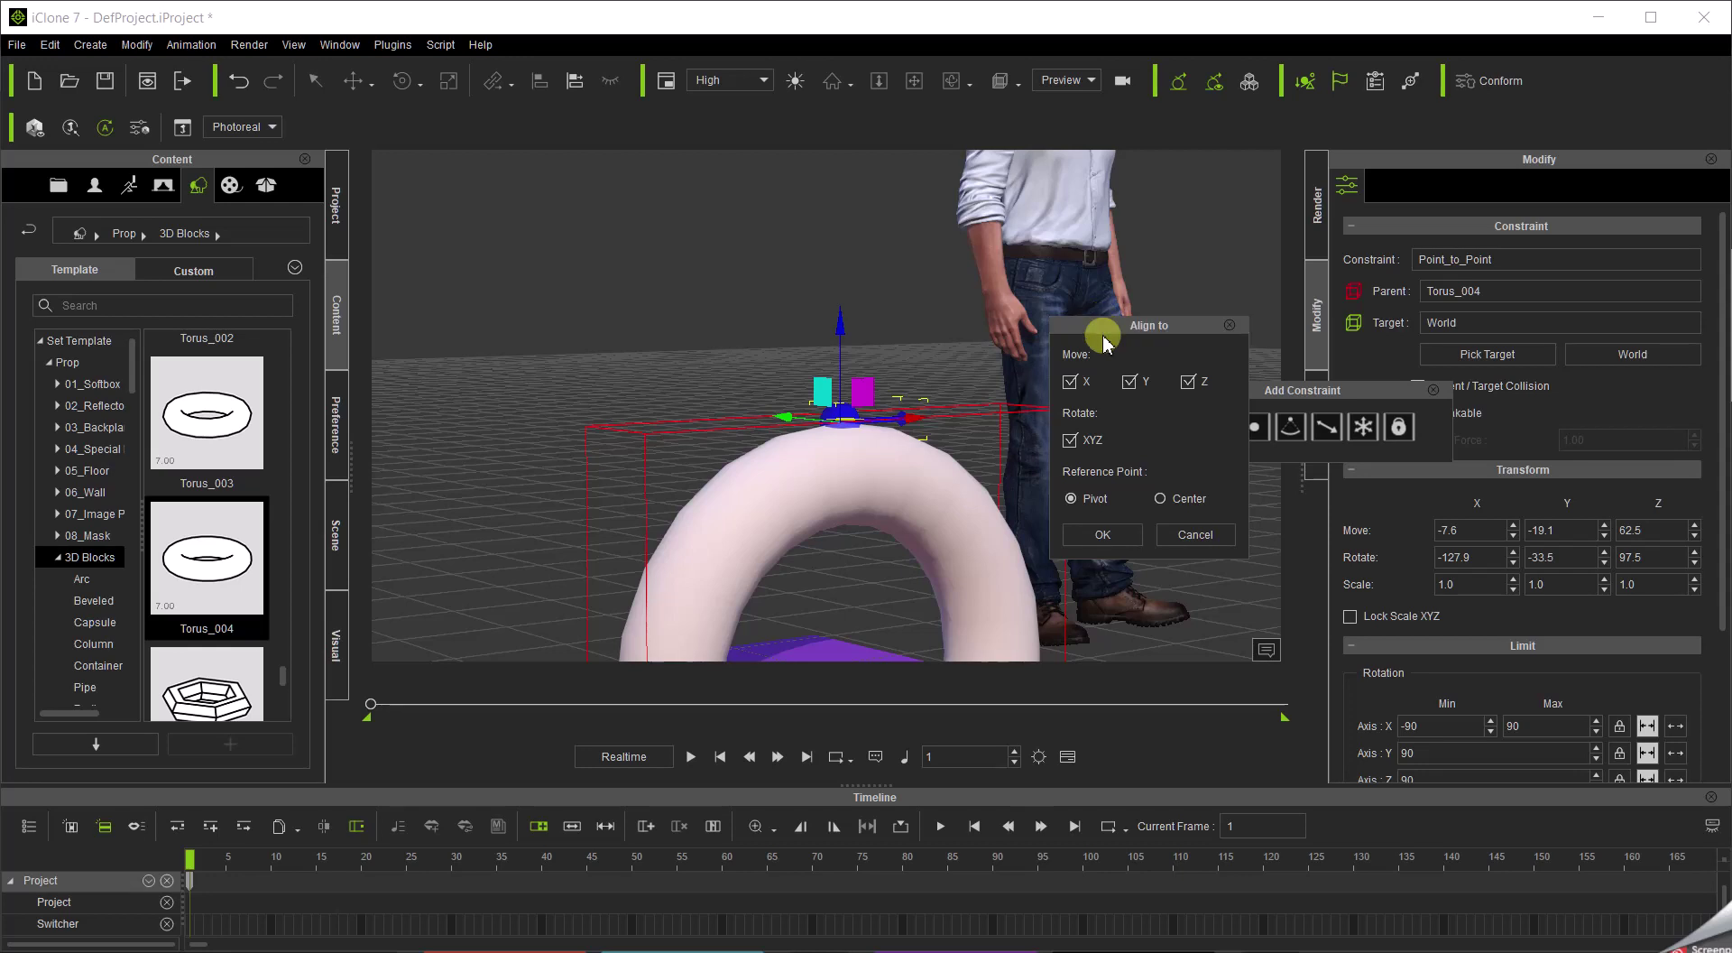
pyautogui.click(1099, 536)
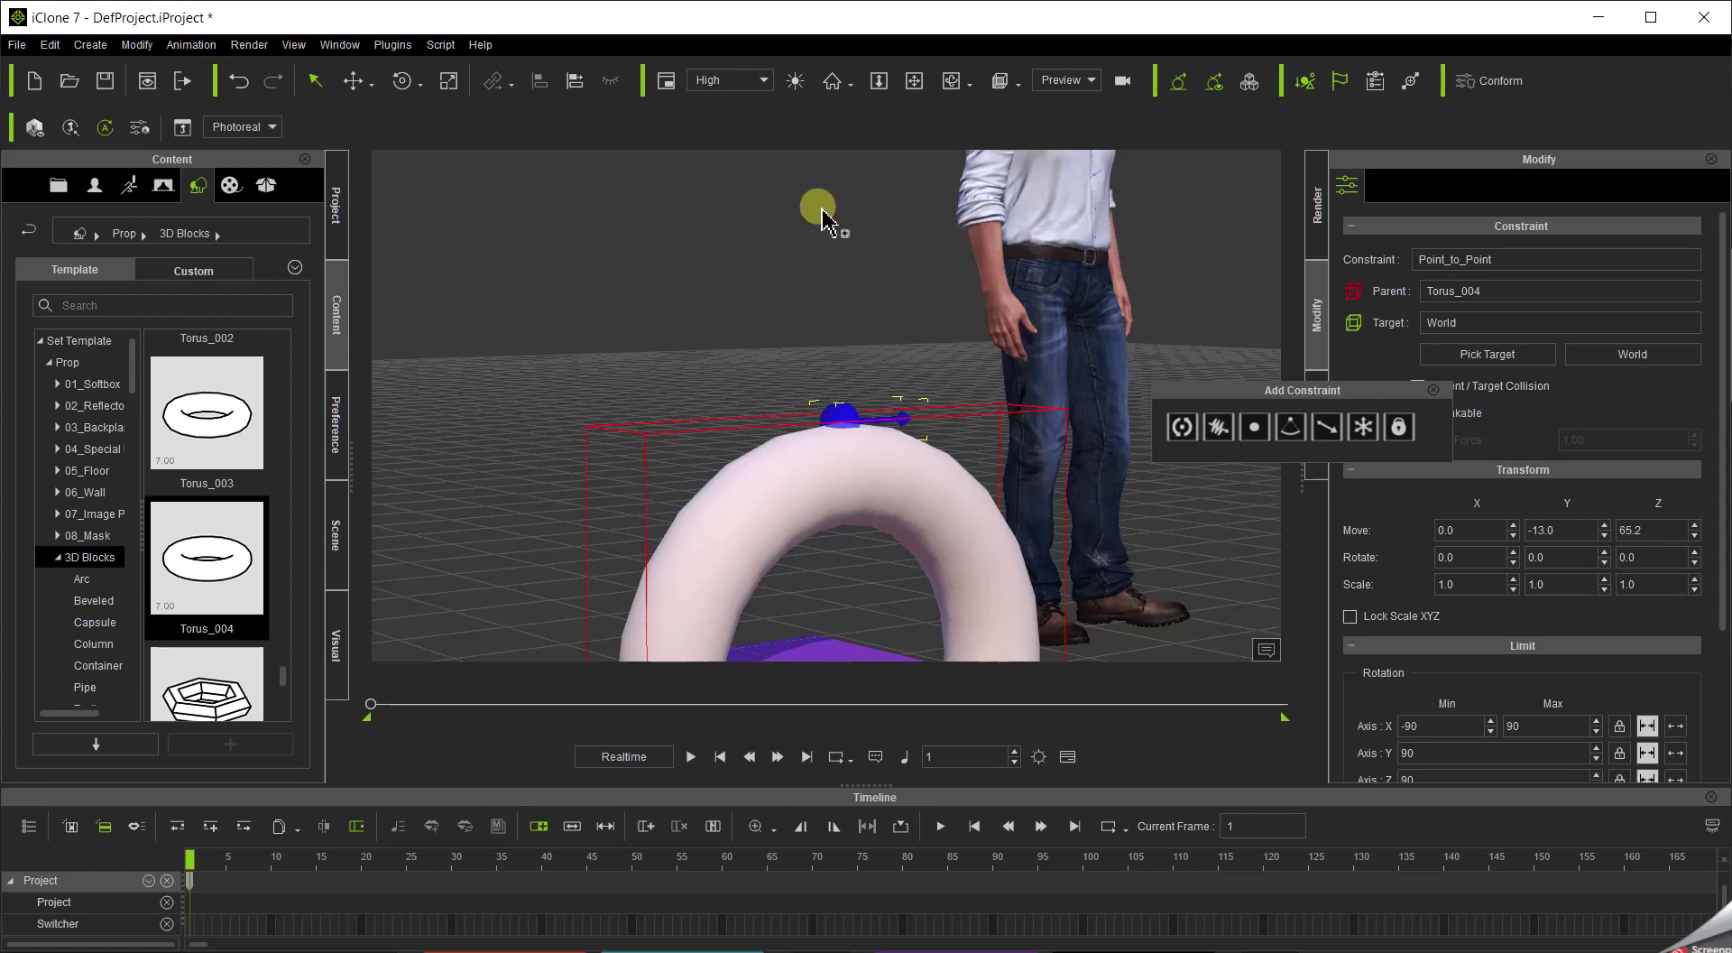
# Rotate the constraint to point straight up by setting its Z rotation to 90.
pyautogui.click(400, 85)
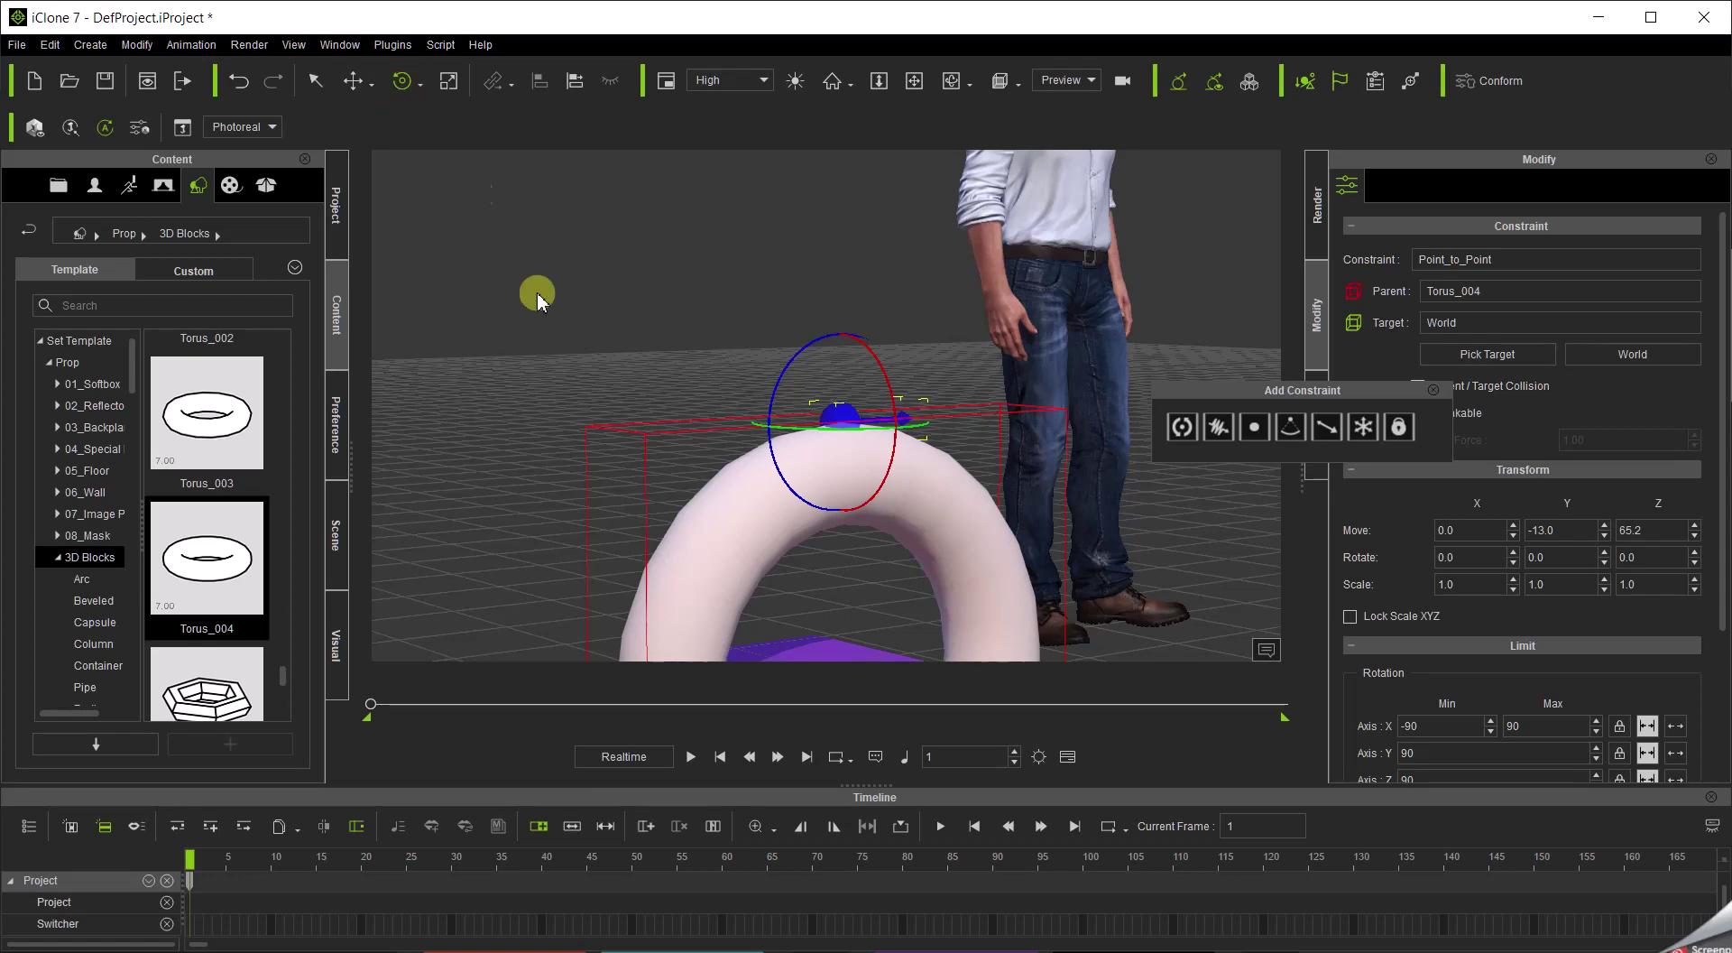
pyautogui.moveTo(787, 366); pyautogui.dragTo(772, 445)
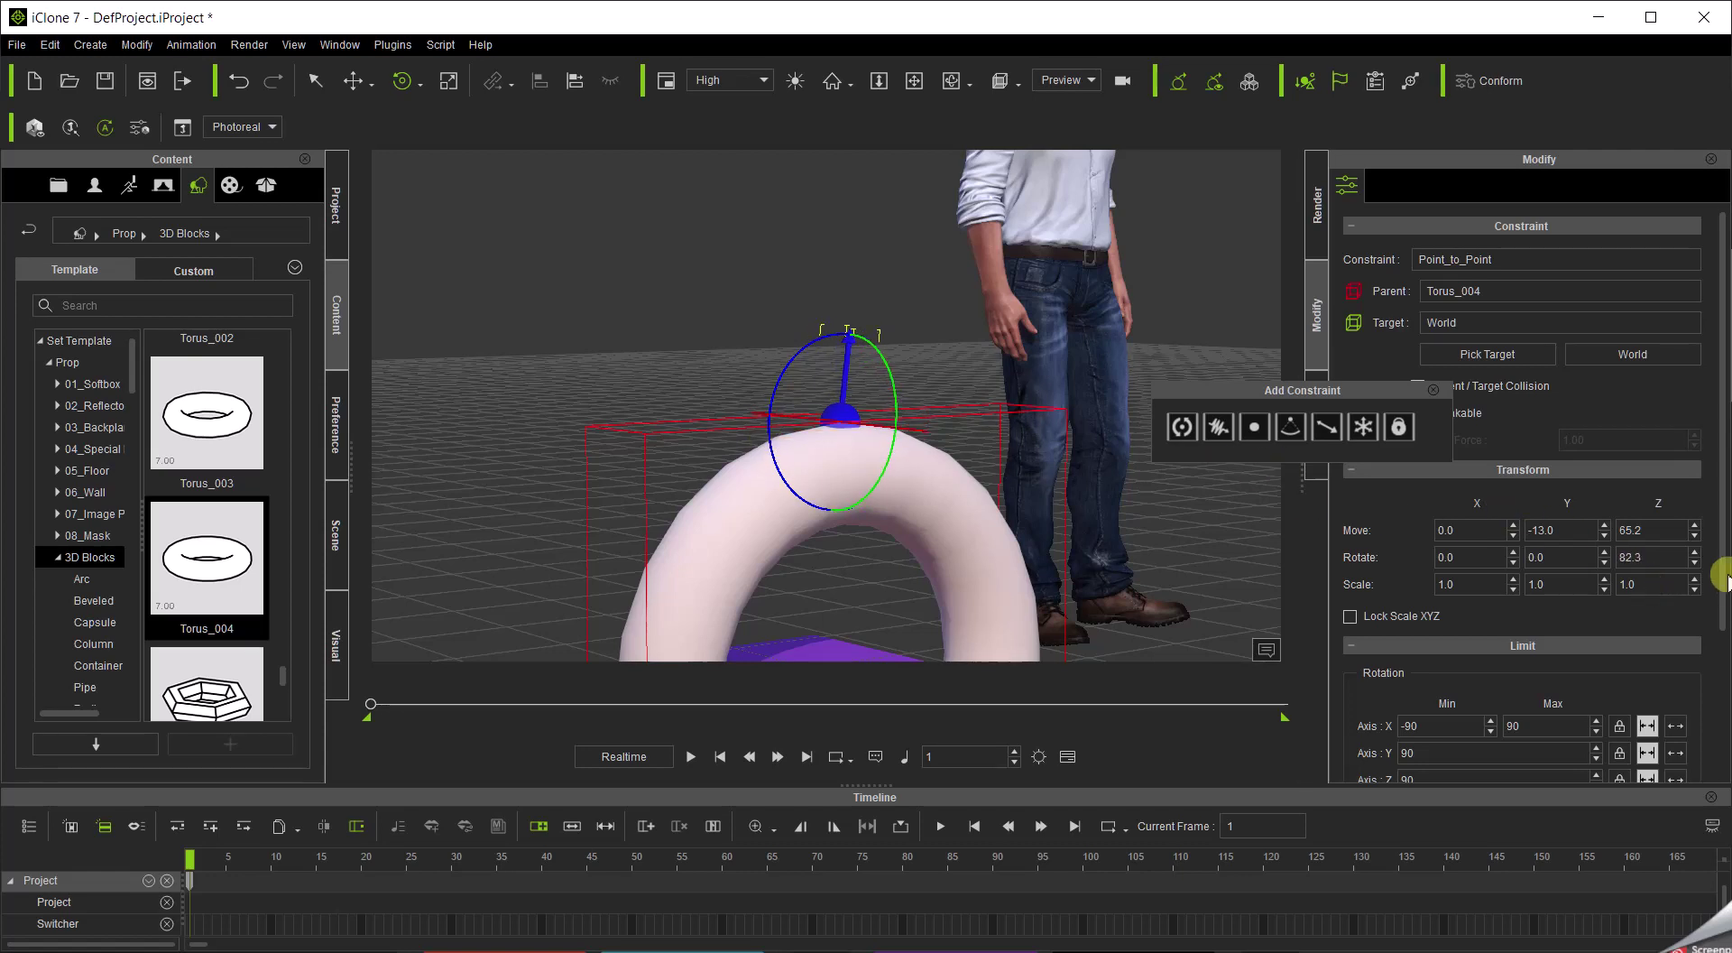
pyautogui.moveTo(1656, 556); pyautogui.dragTo(1607, 566)
pyautogui.write('90')
pyautogui.press('Return')
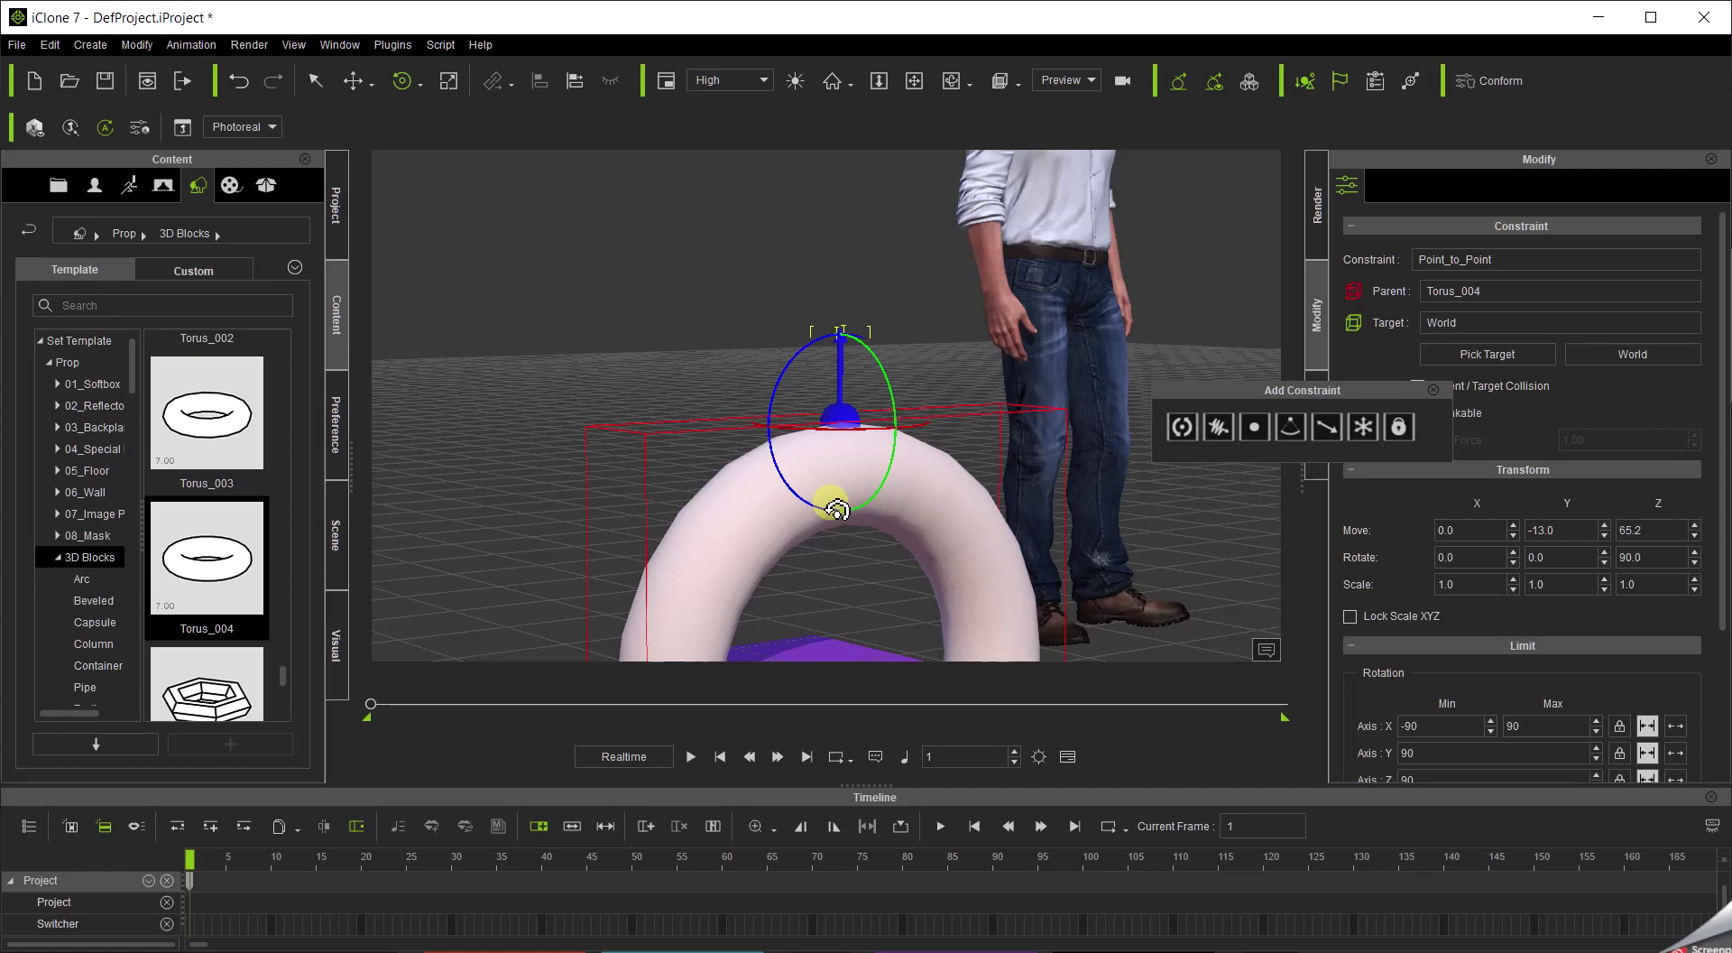
# Lower the constraint into the upper part of the torus ring, to a Z position of about 43.
pyautogui.press('w')
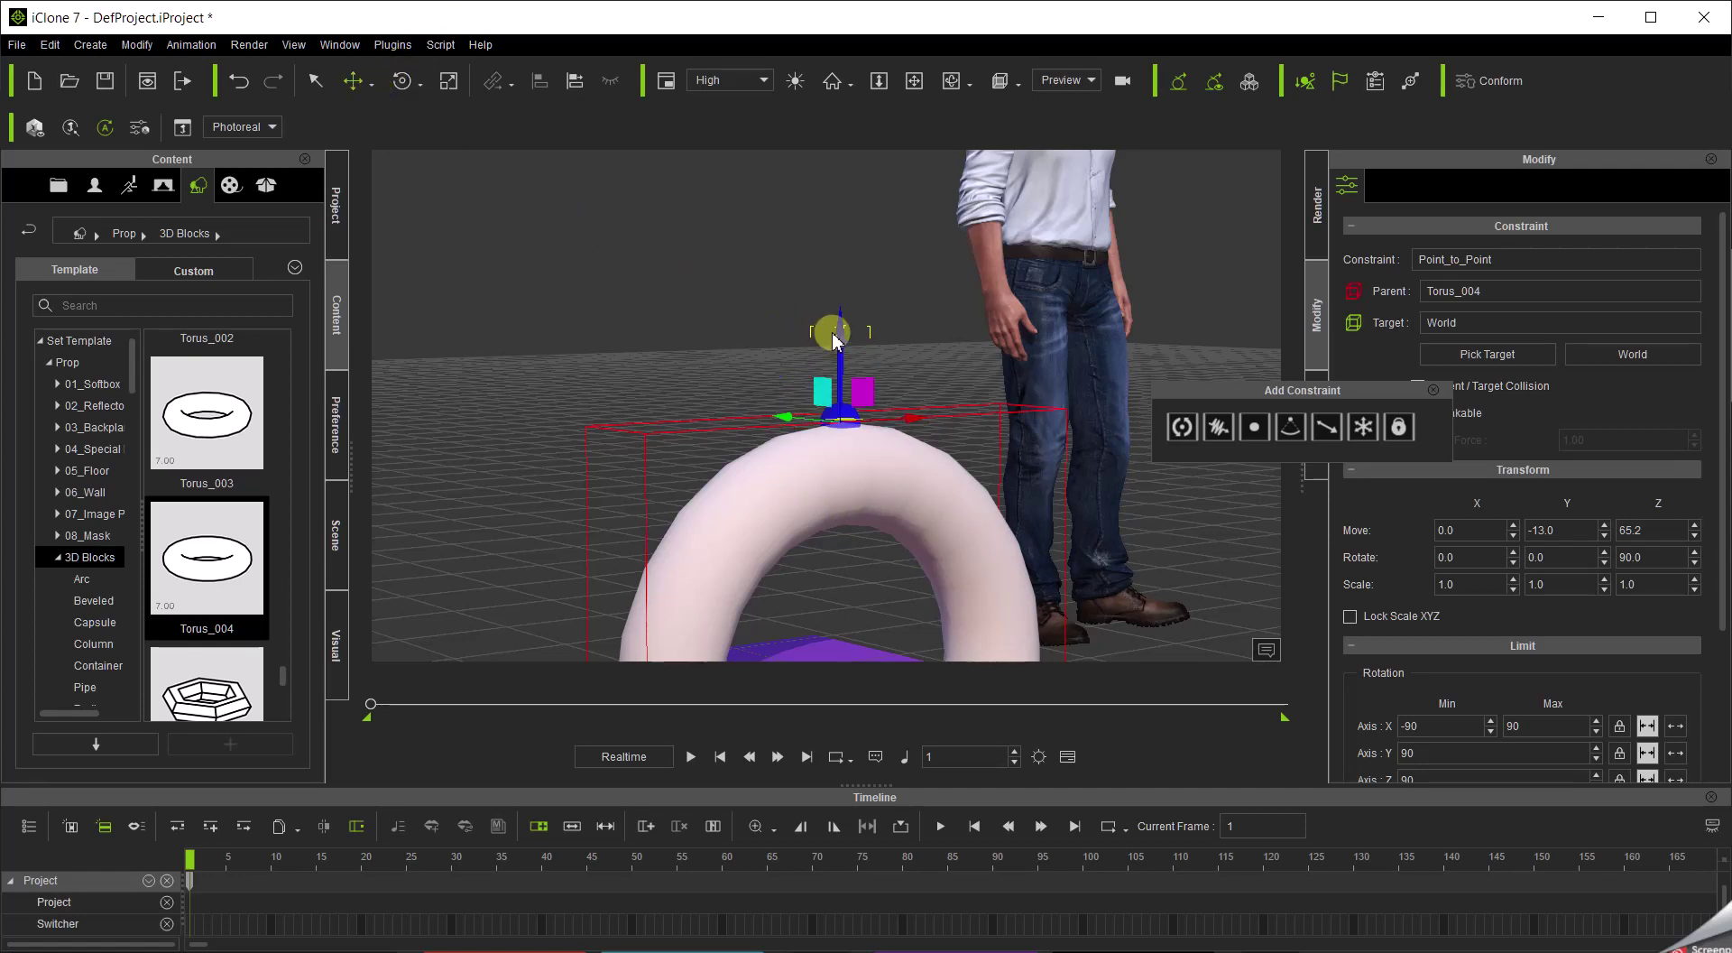
pyautogui.scroll(1, 836, 335)
pyautogui.scroll(1, 837, 352)
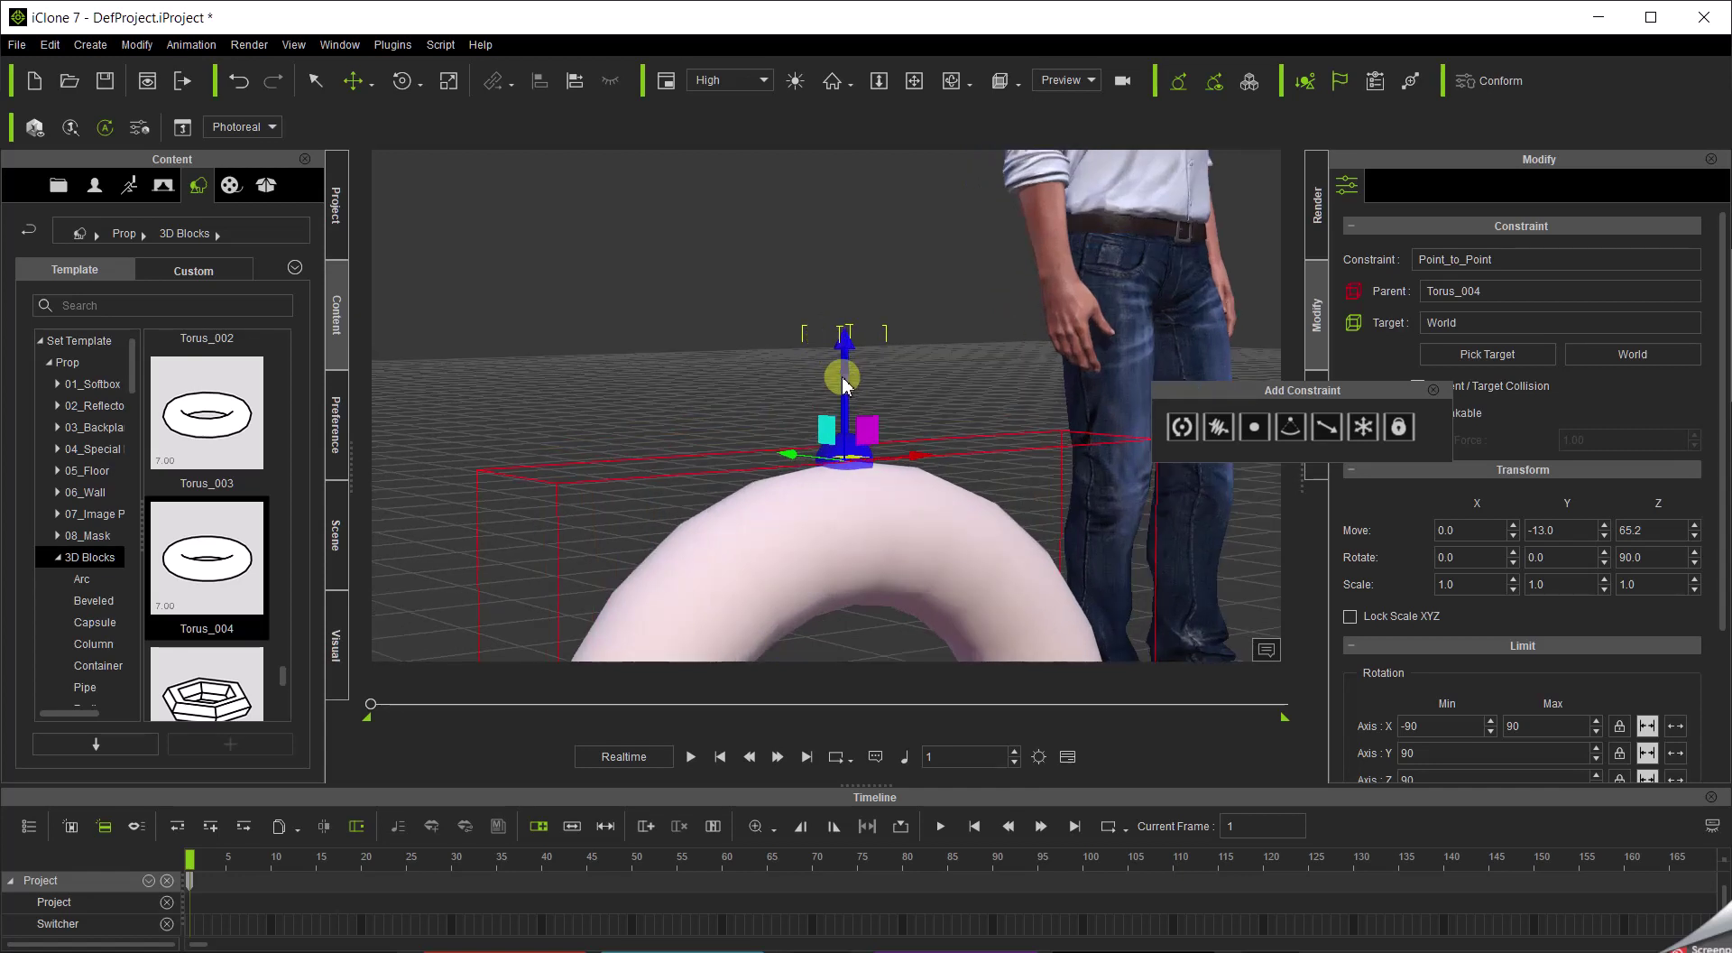
pyautogui.moveTo(850, 379); pyautogui.dragTo(863, 497)
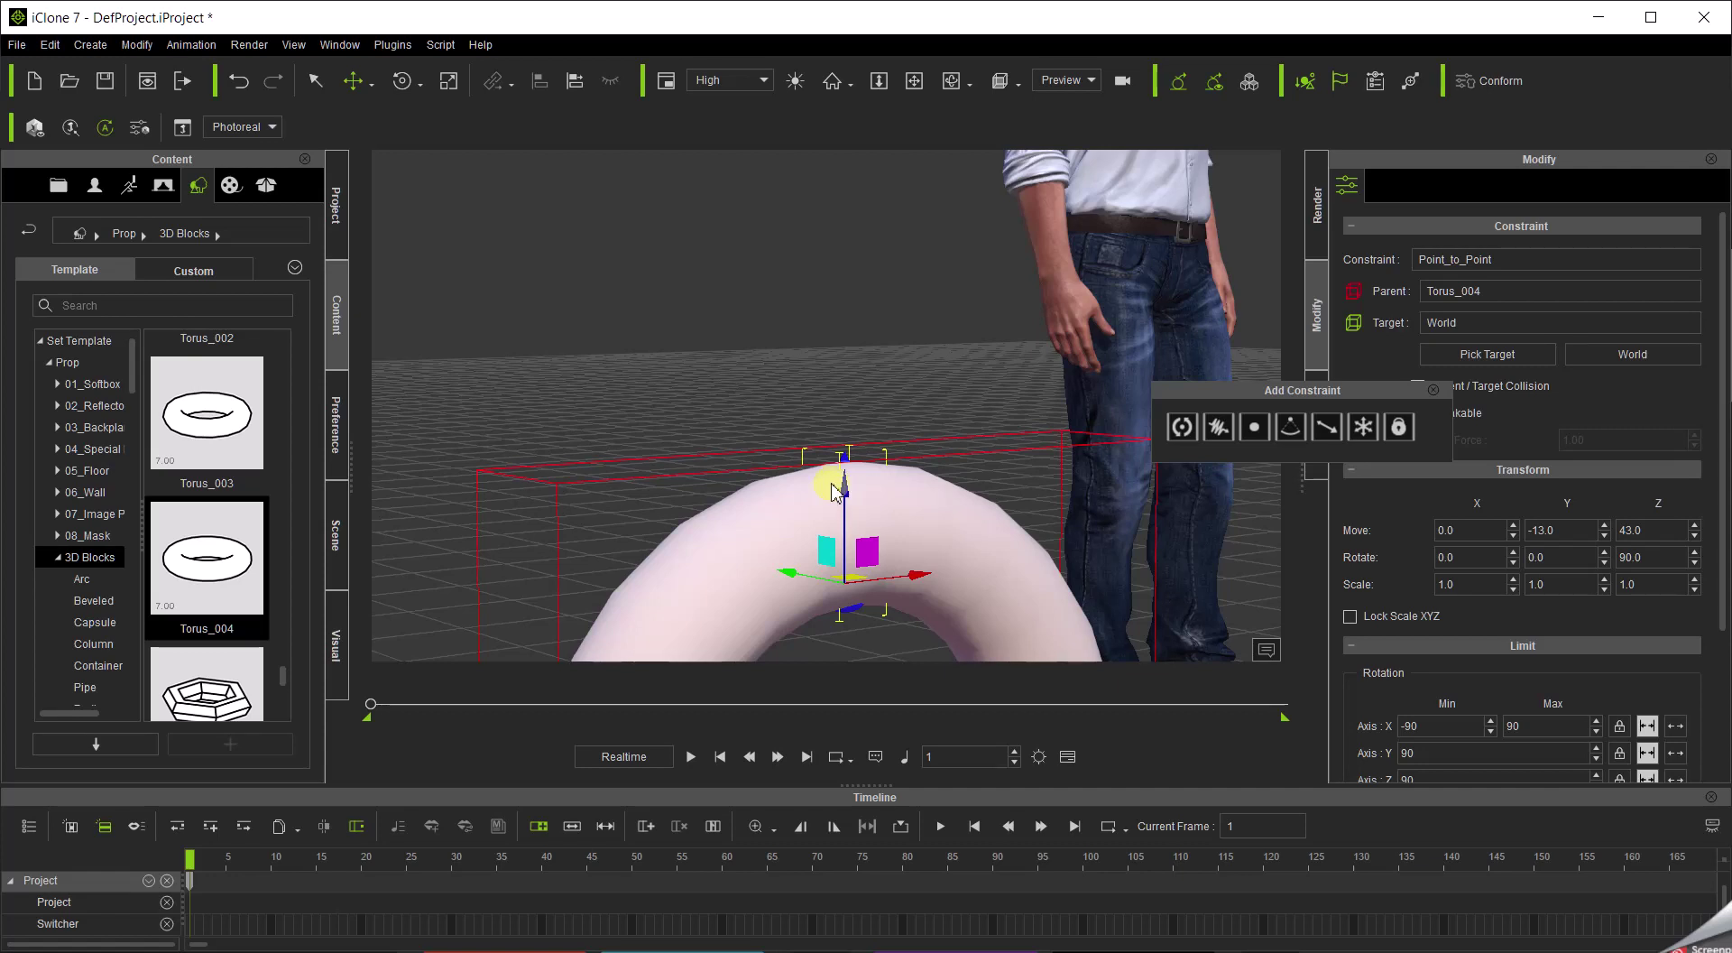
# Scale the constraint uniformly to about 1.5 and raise it to a Z position of about 46.
pyautogui.press('r')
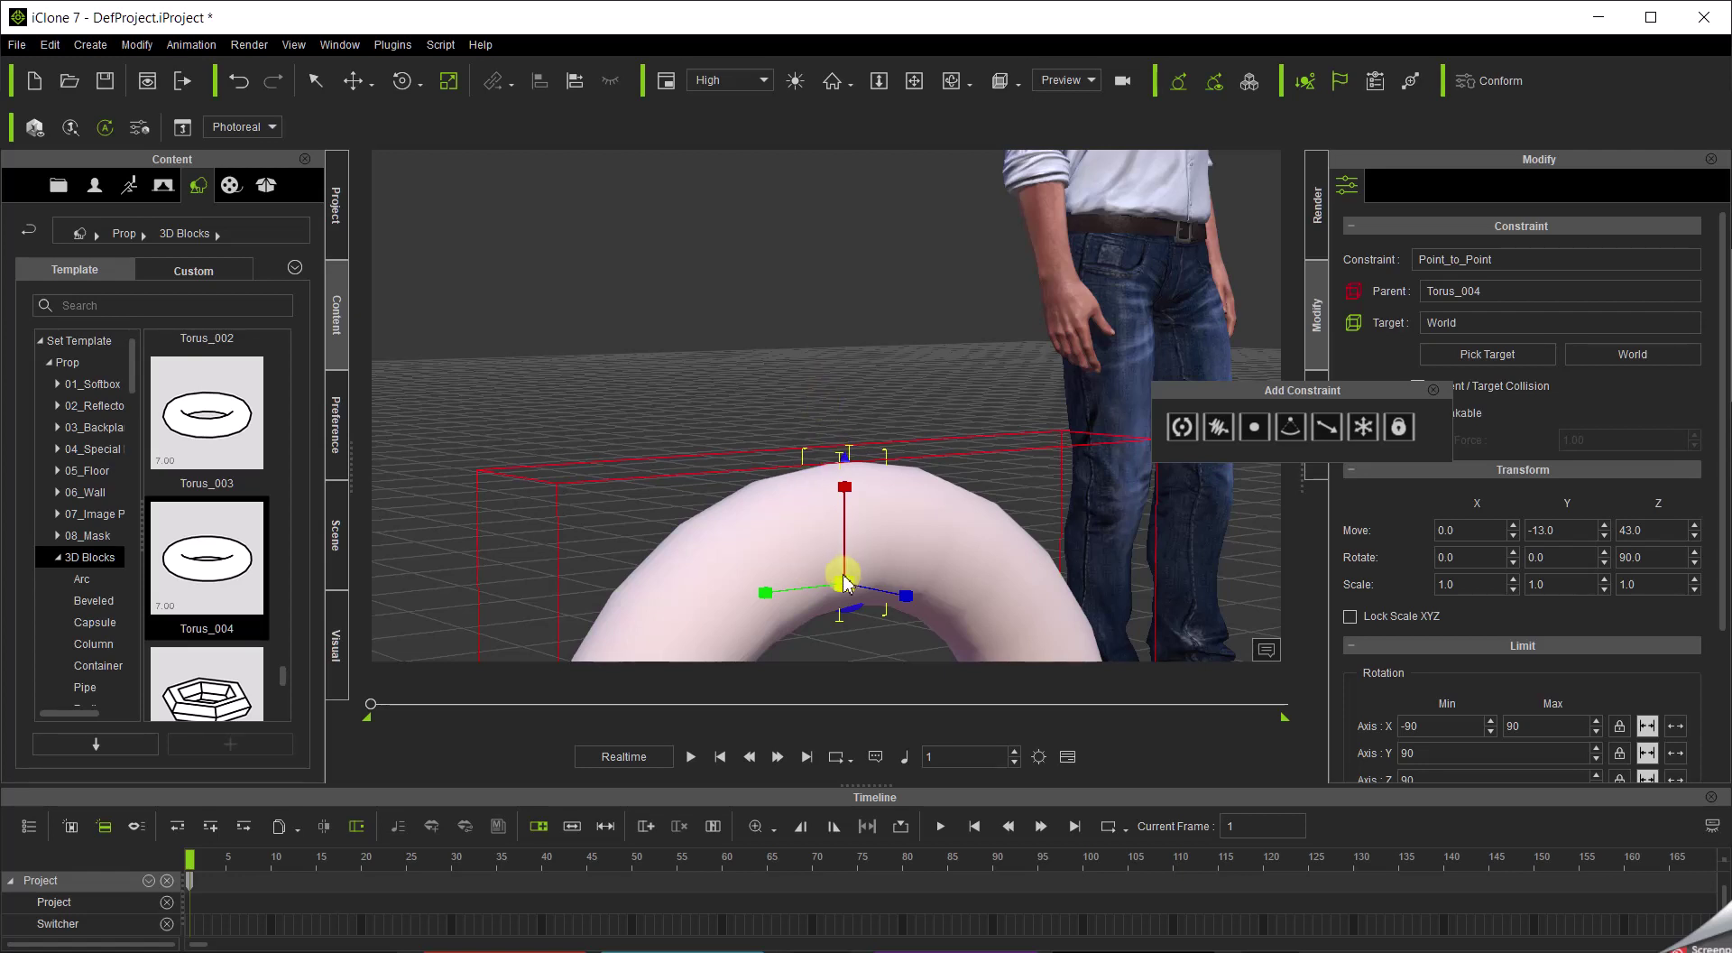
pyautogui.moveTo(854, 586); pyautogui.dragTo(838, 510)
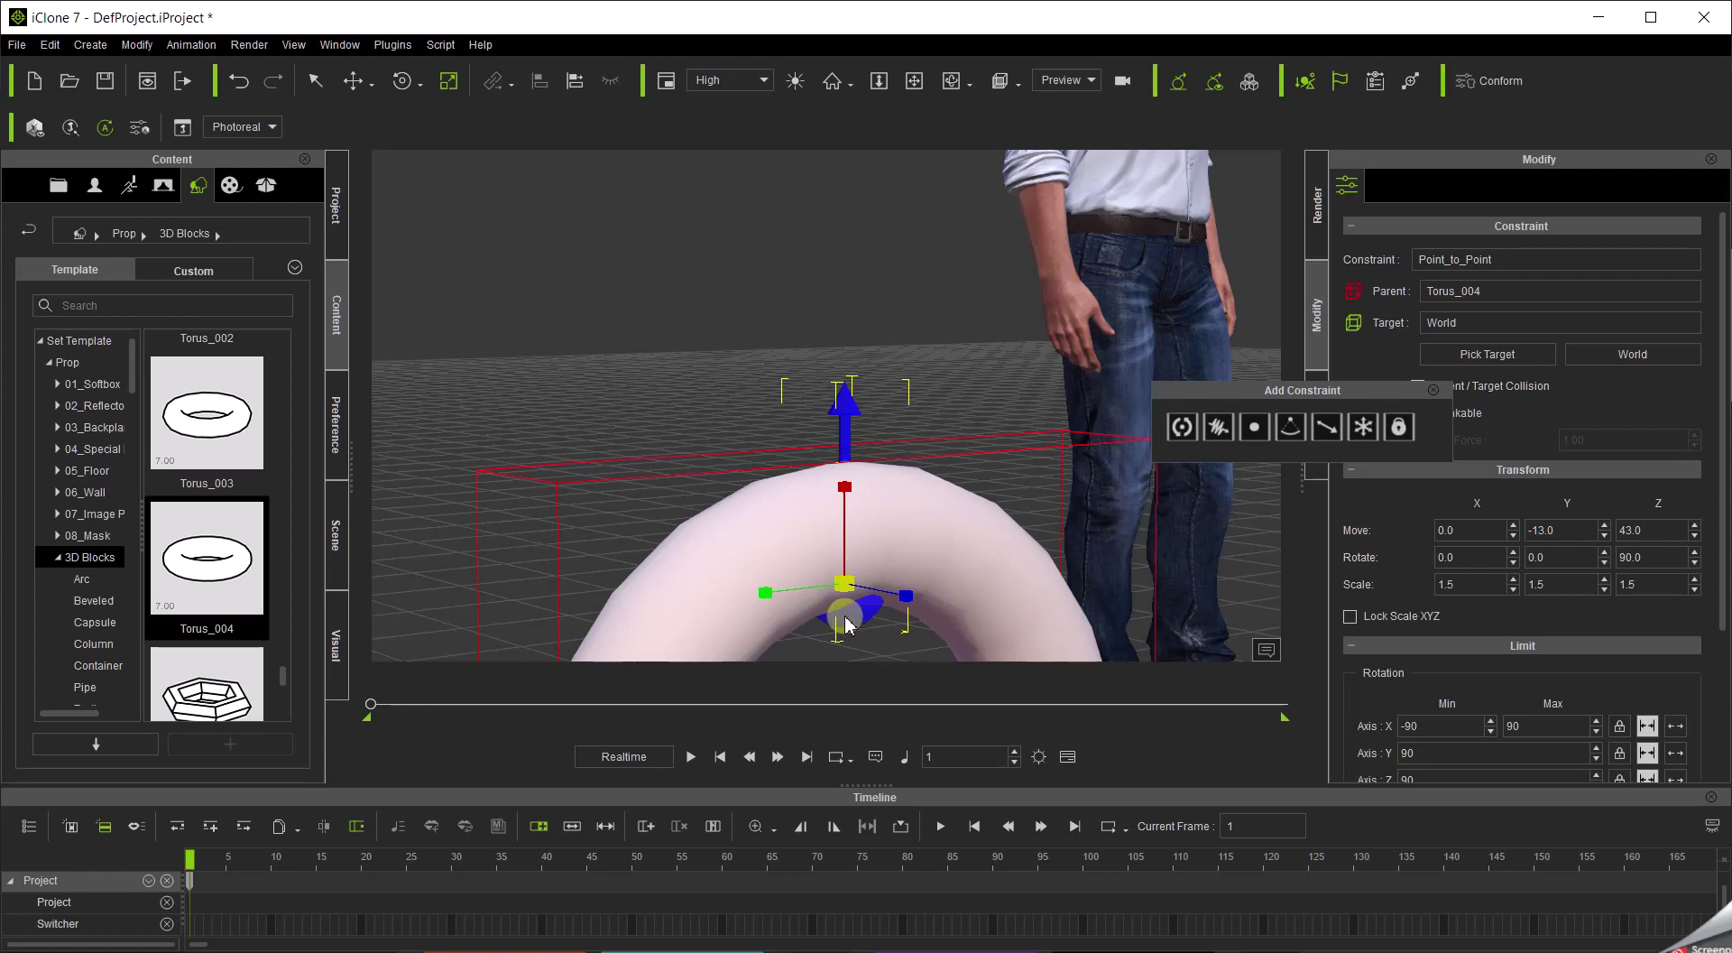
pyautogui.press('w')
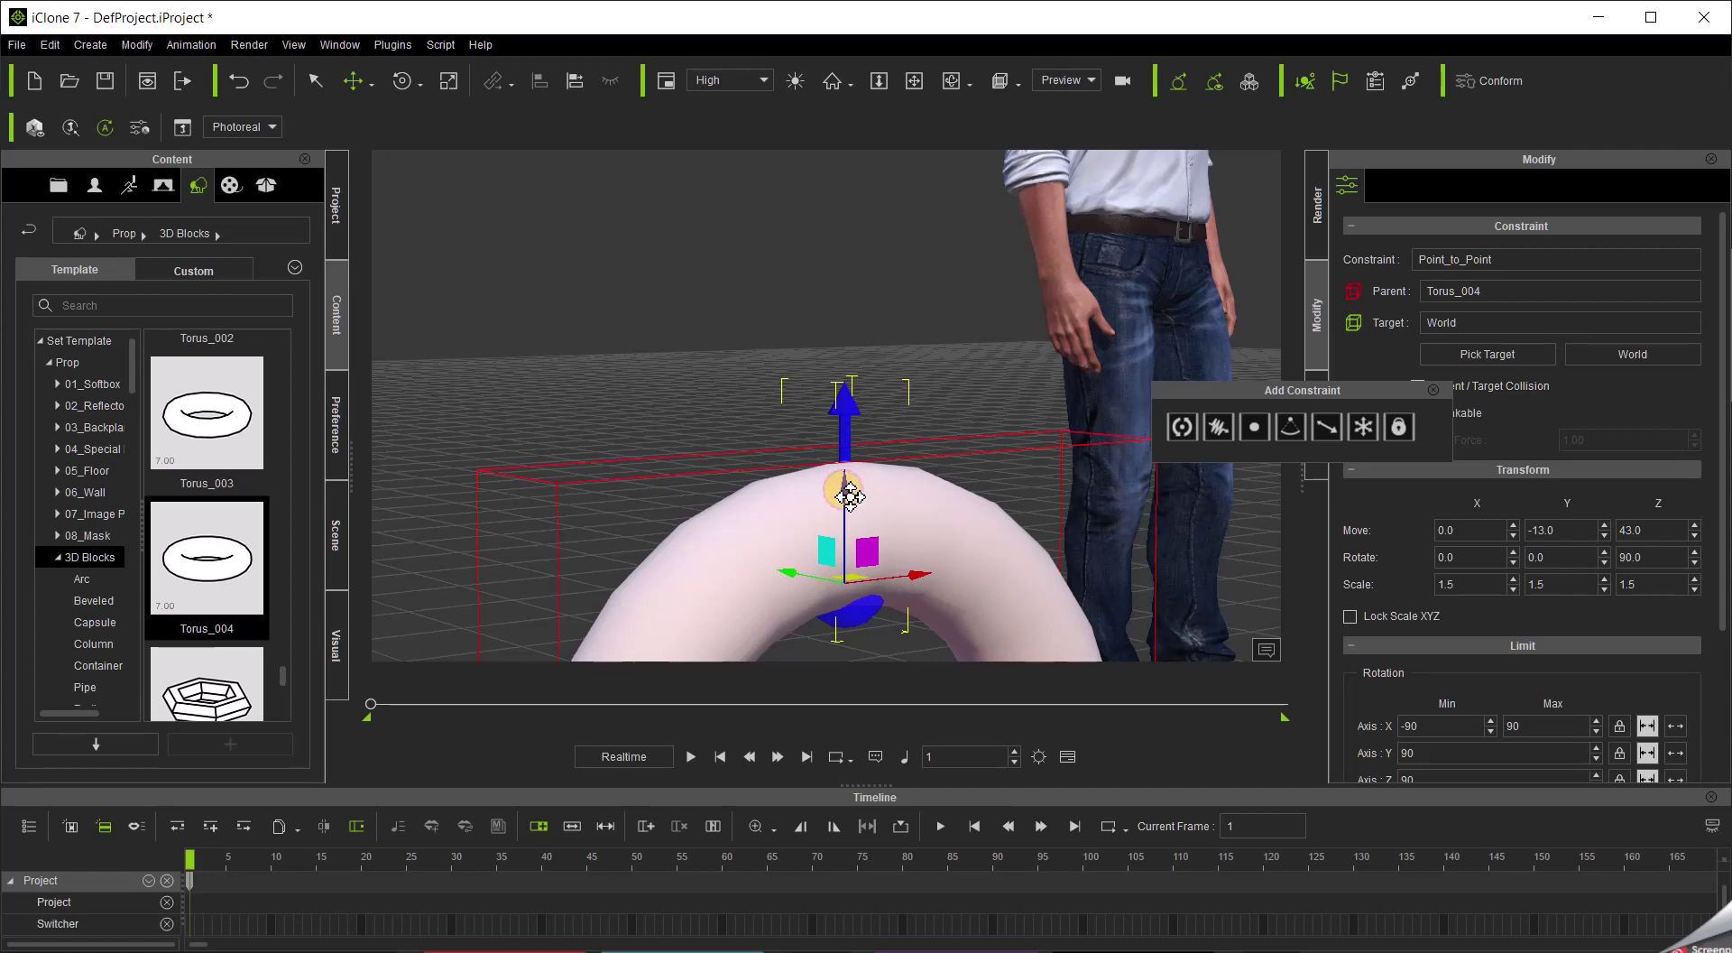
pyautogui.moveTo(848, 496); pyautogui.dragTo(823, 475)
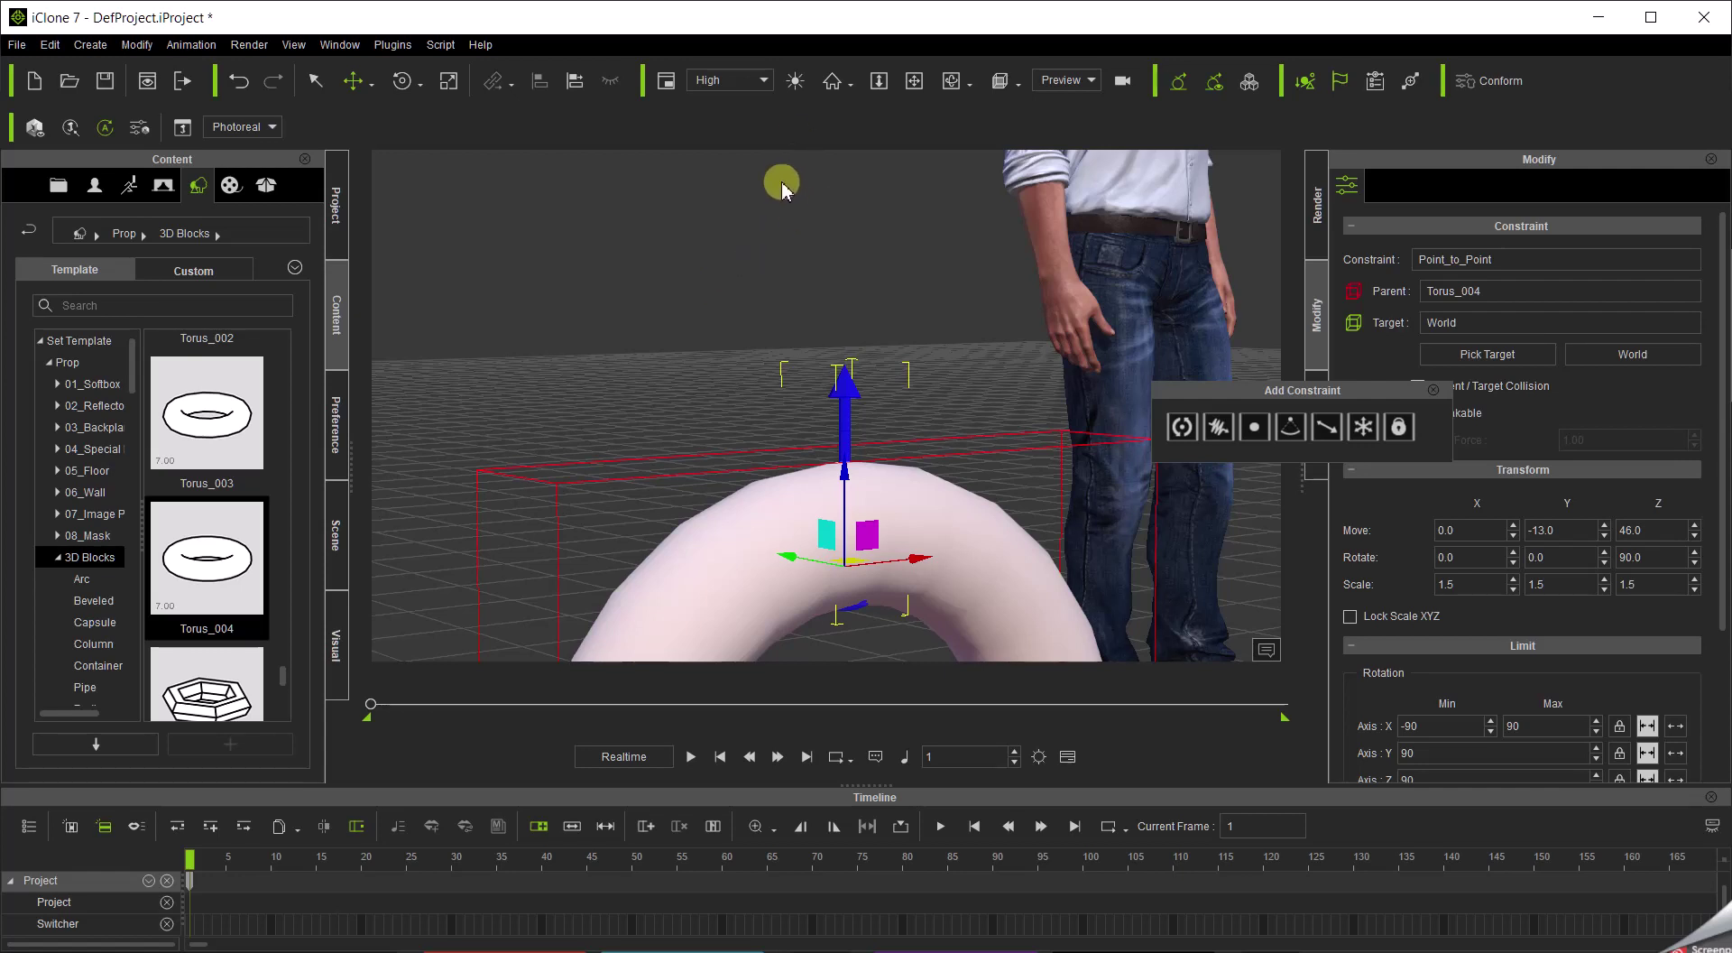
pyautogui.scroll(-3, 812, 174)
pyautogui.scroll(-3, 847, 178)
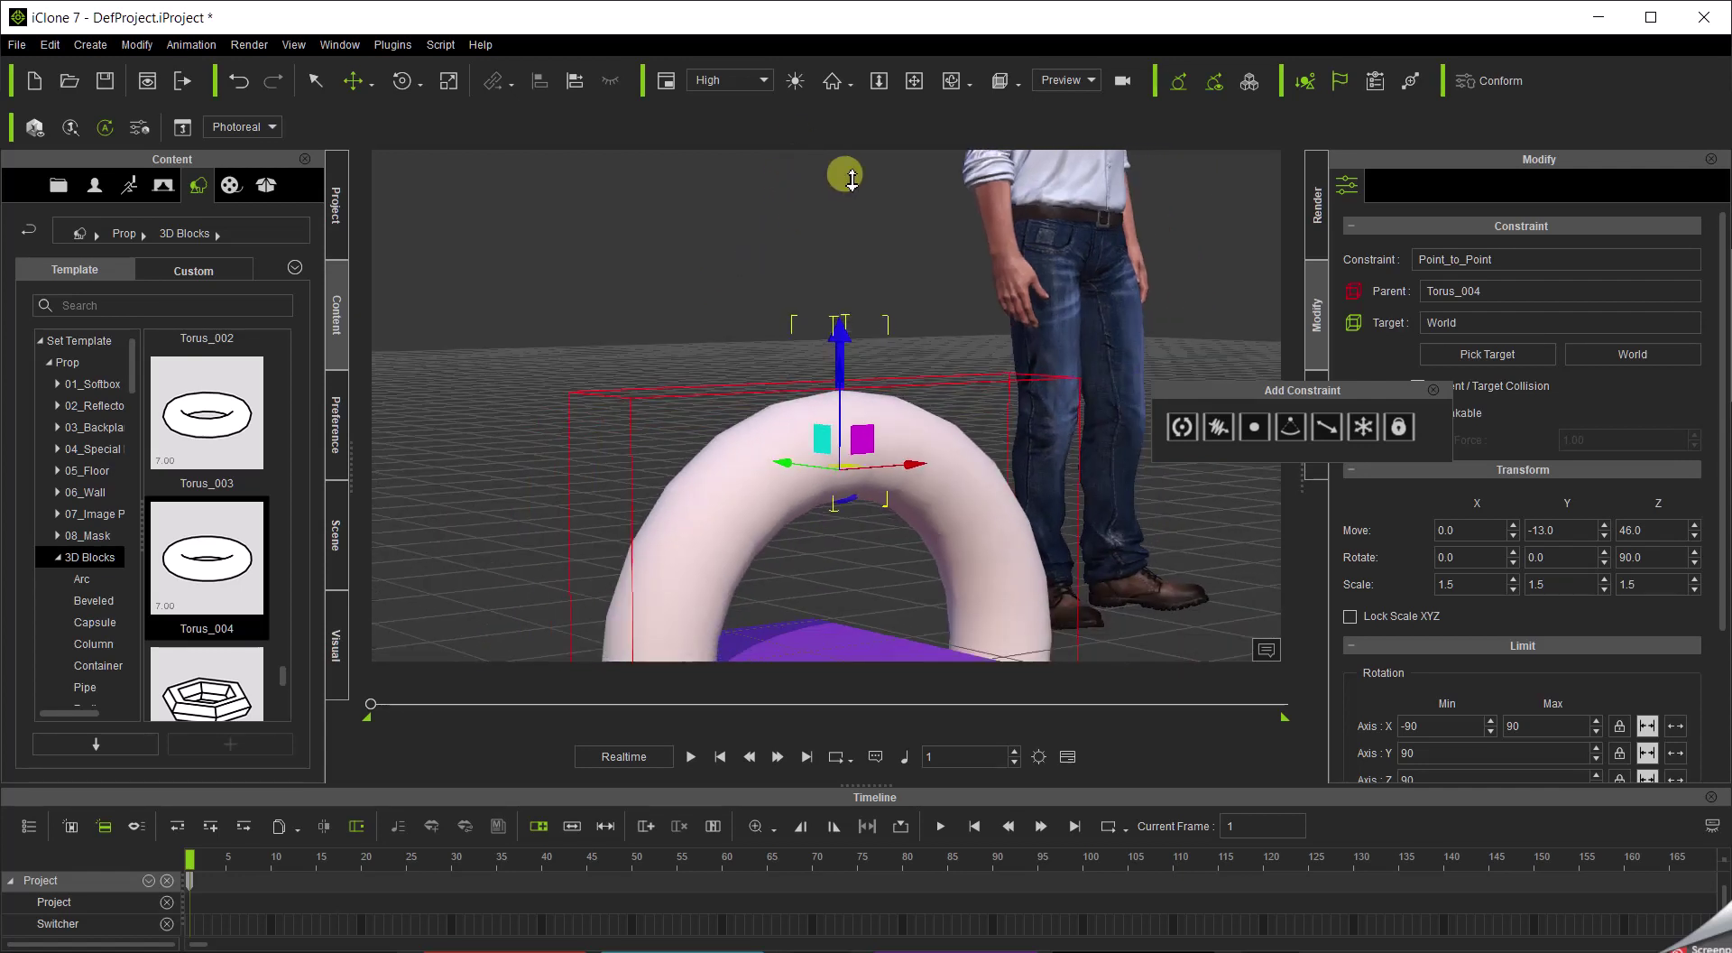
pyautogui.scroll(-2, 822, 246)
pyautogui.scroll(-1, 823, 255)
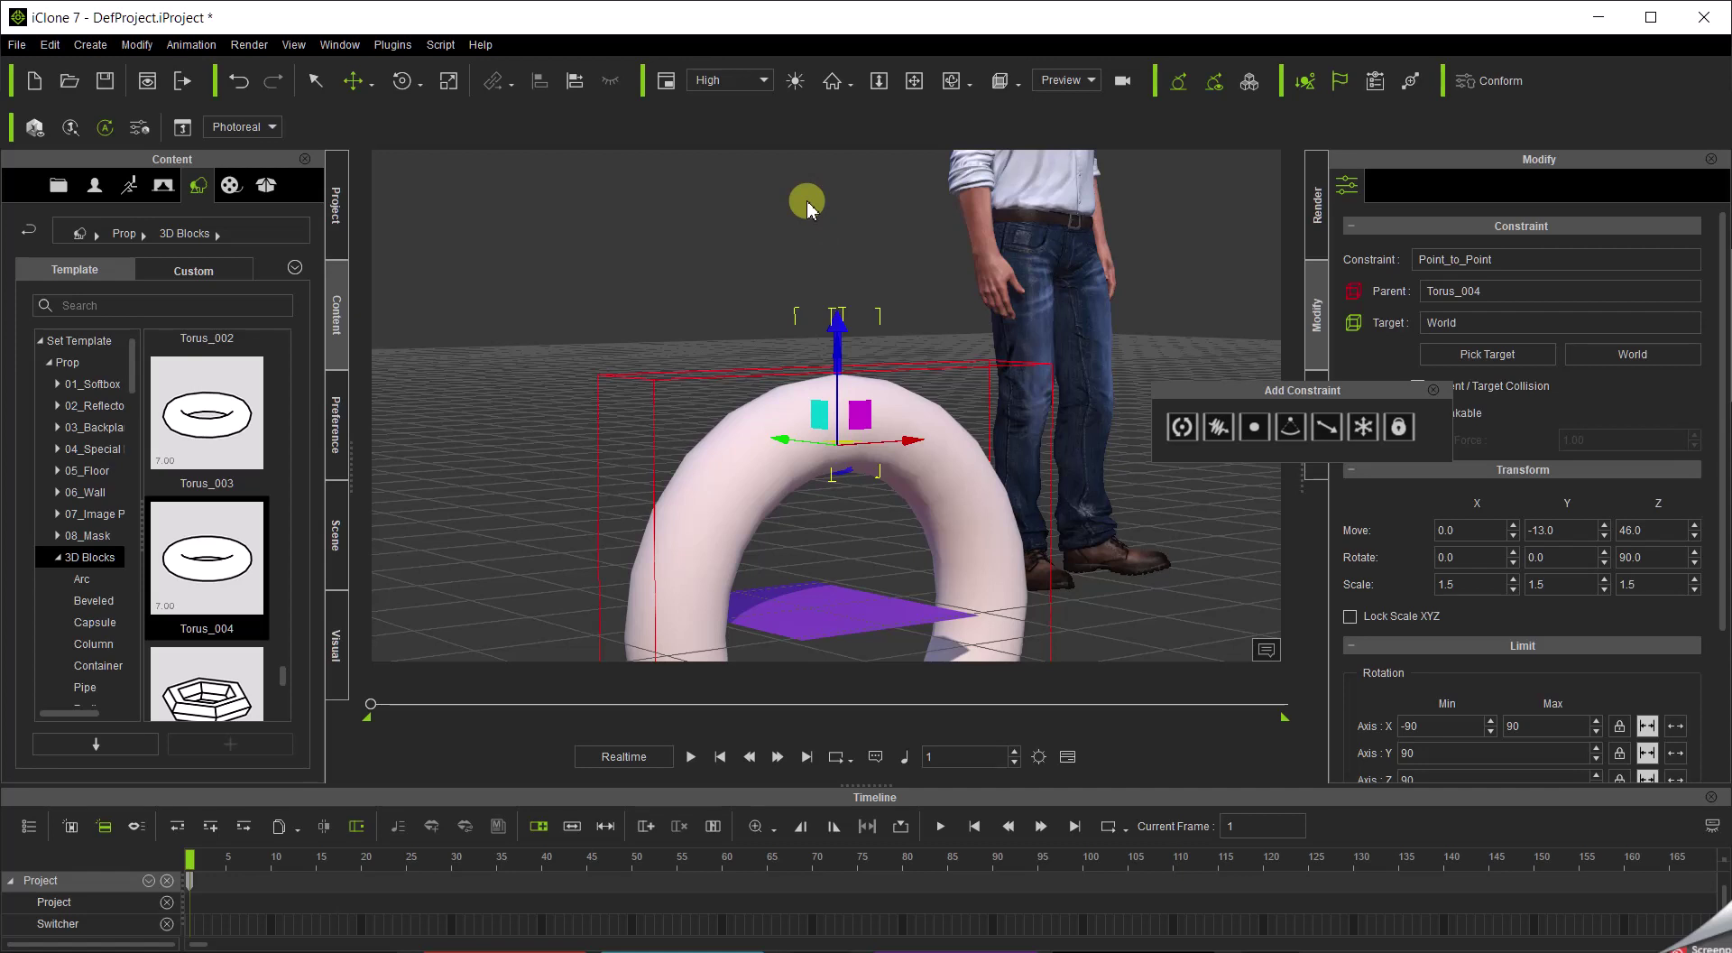
# Set the torus's rigid body physics to damping 20, elasticity 0 and collision margin 0.01.
pyautogui.scroll(-3, 806, 202)
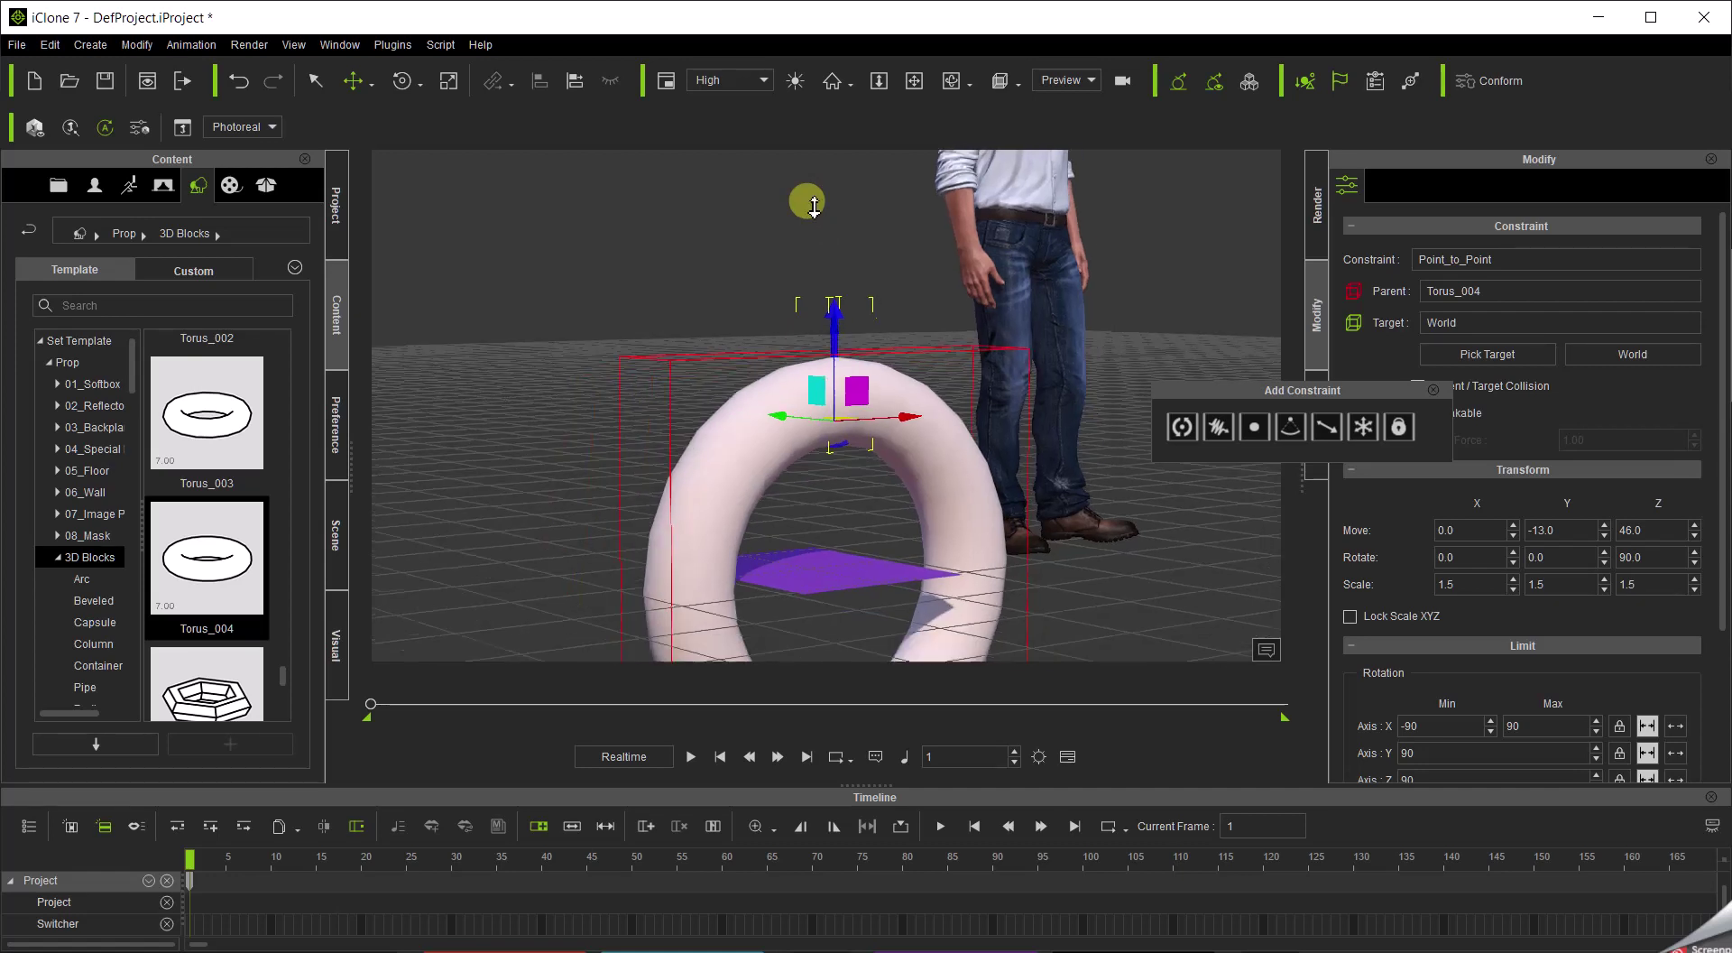
pyautogui.click(737, 462)
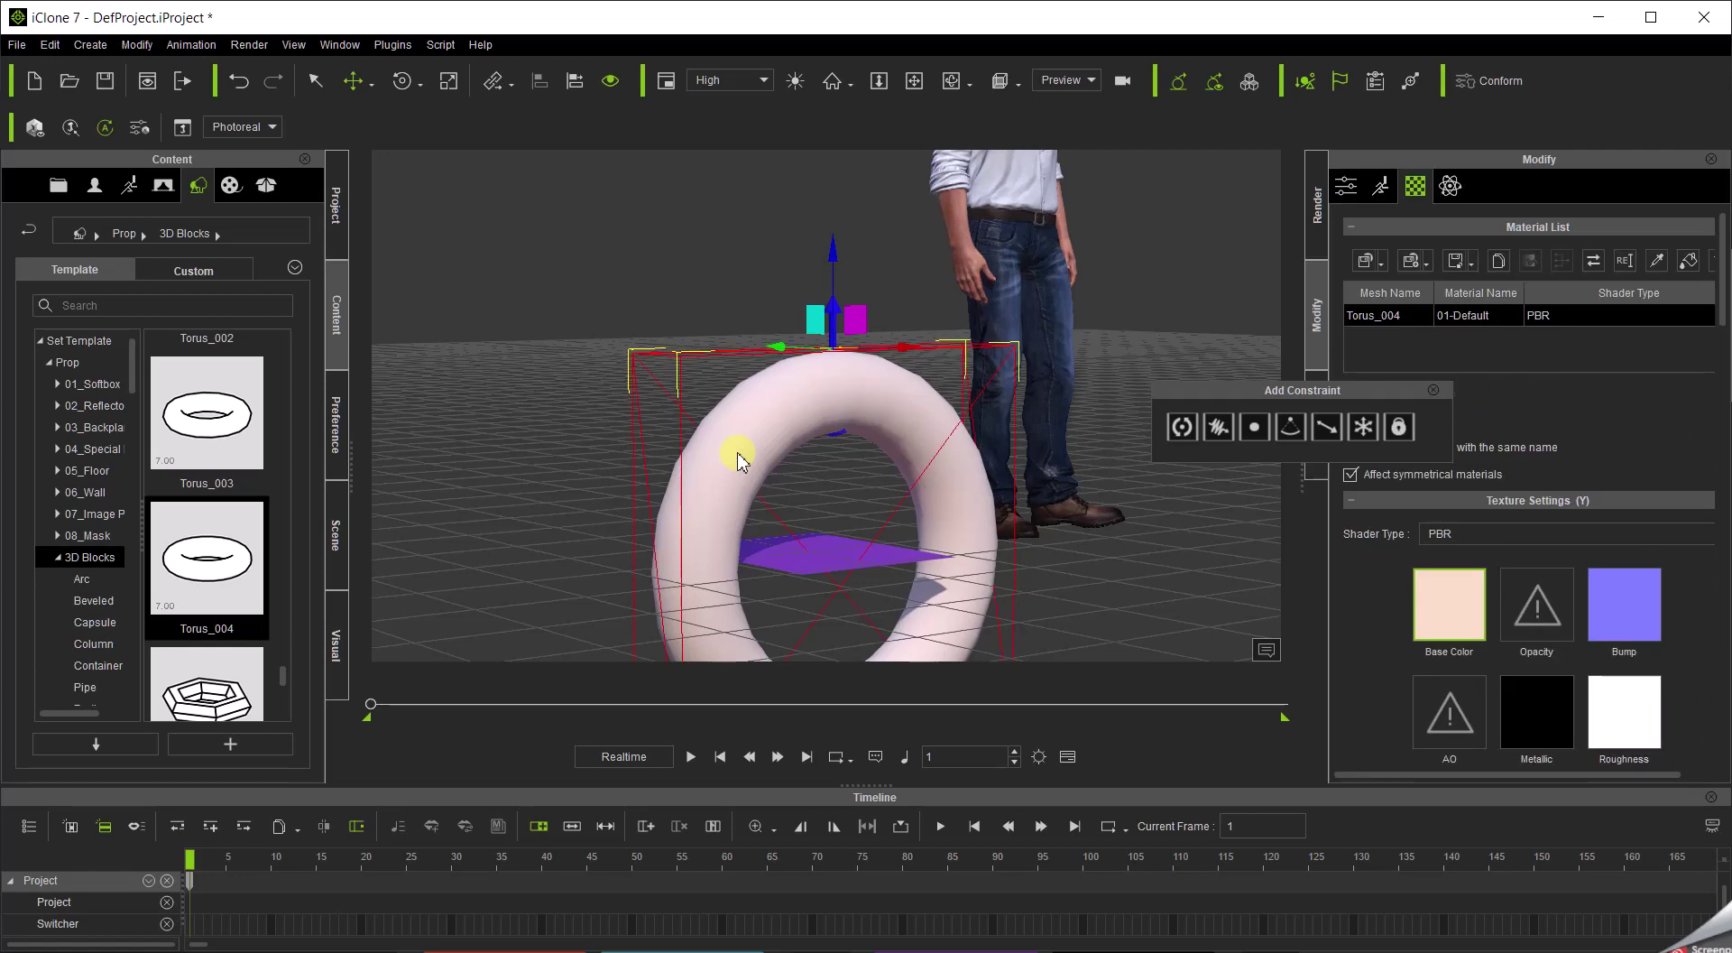
pyautogui.click(1434, 391)
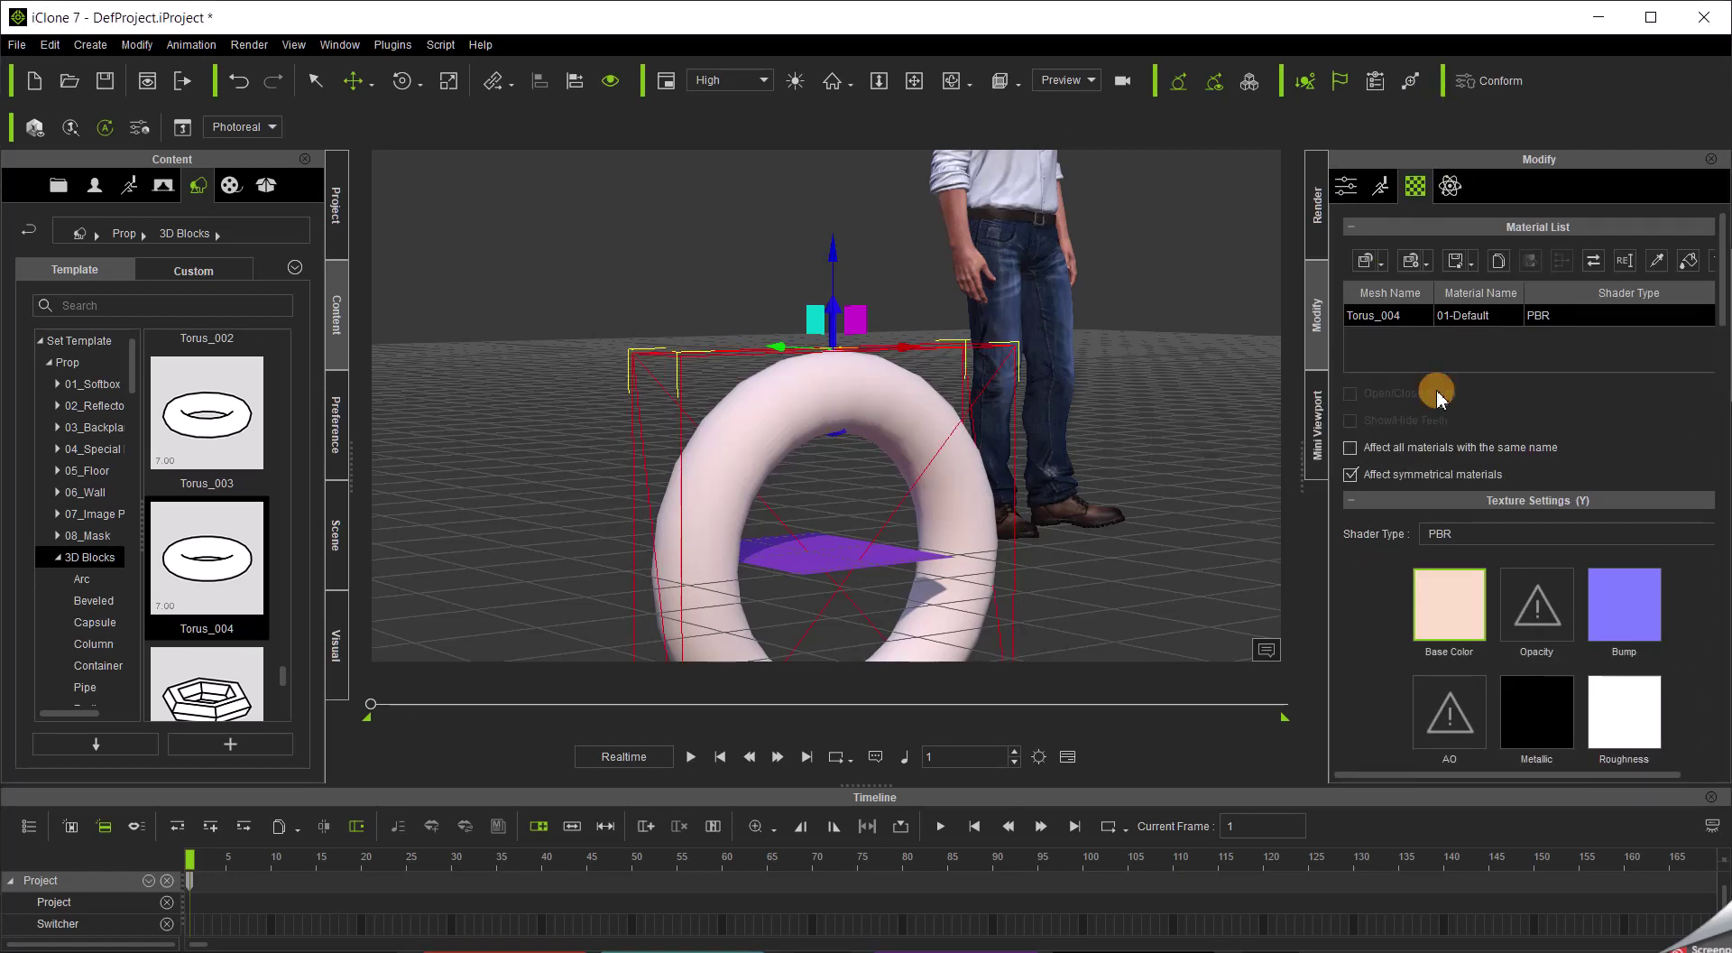
pyautogui.click(1449, 189)
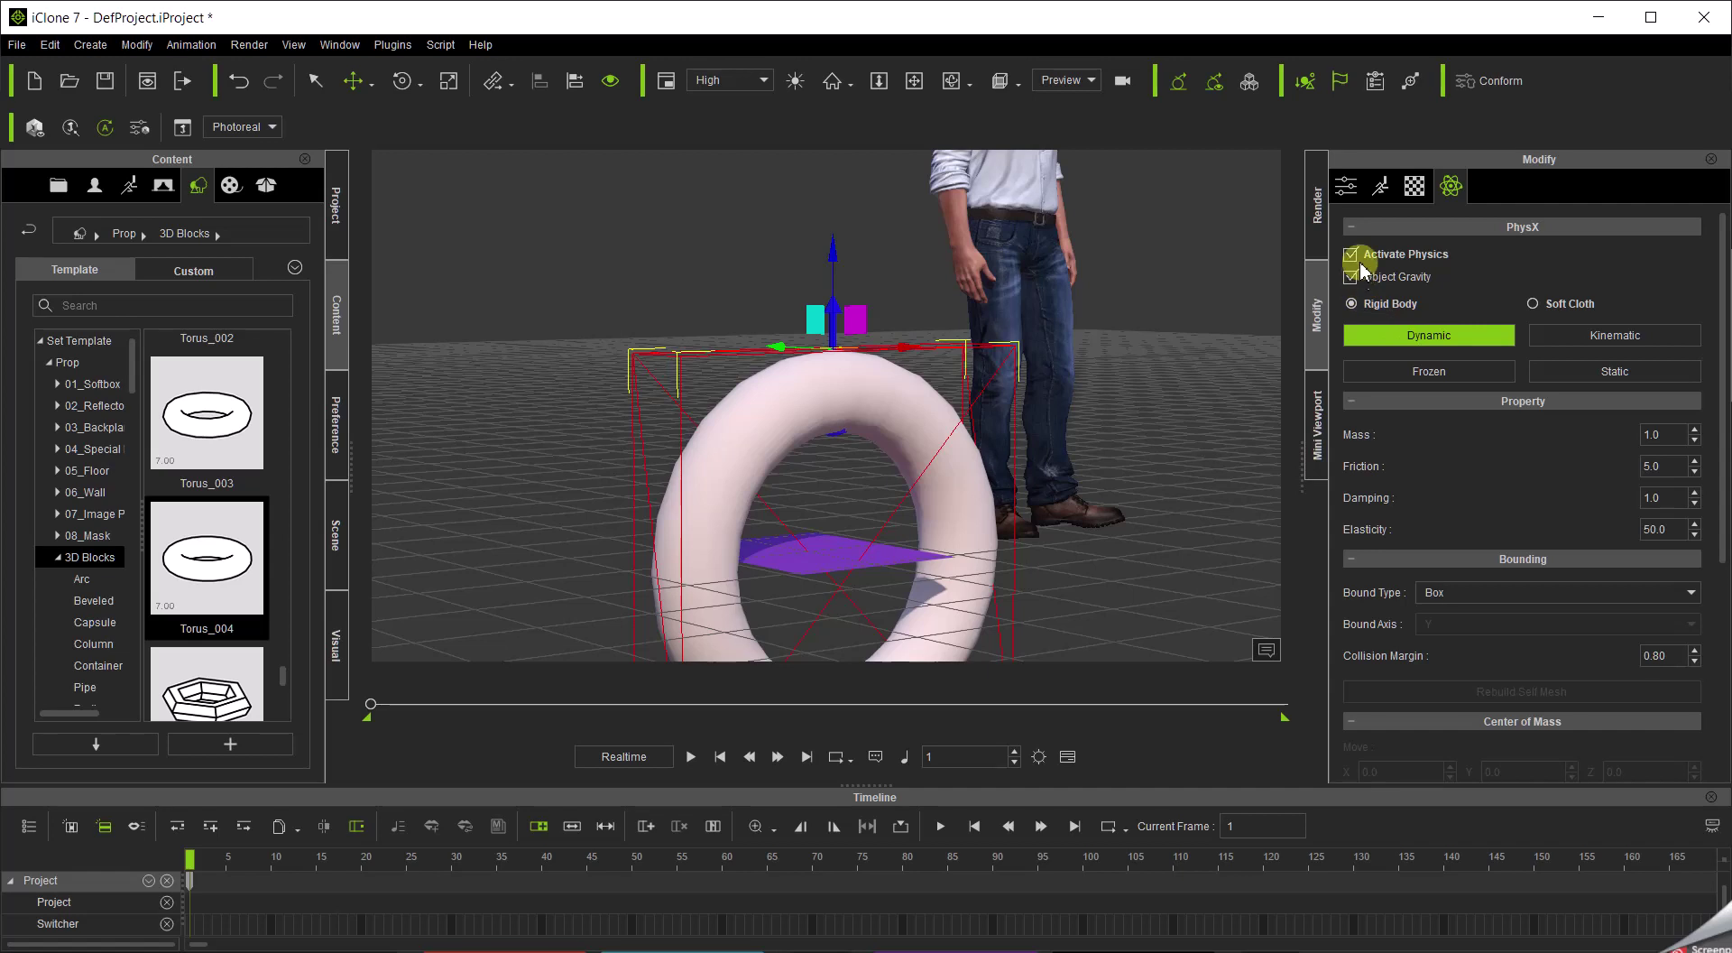
pyautogui.doubleClick(1671, 494)
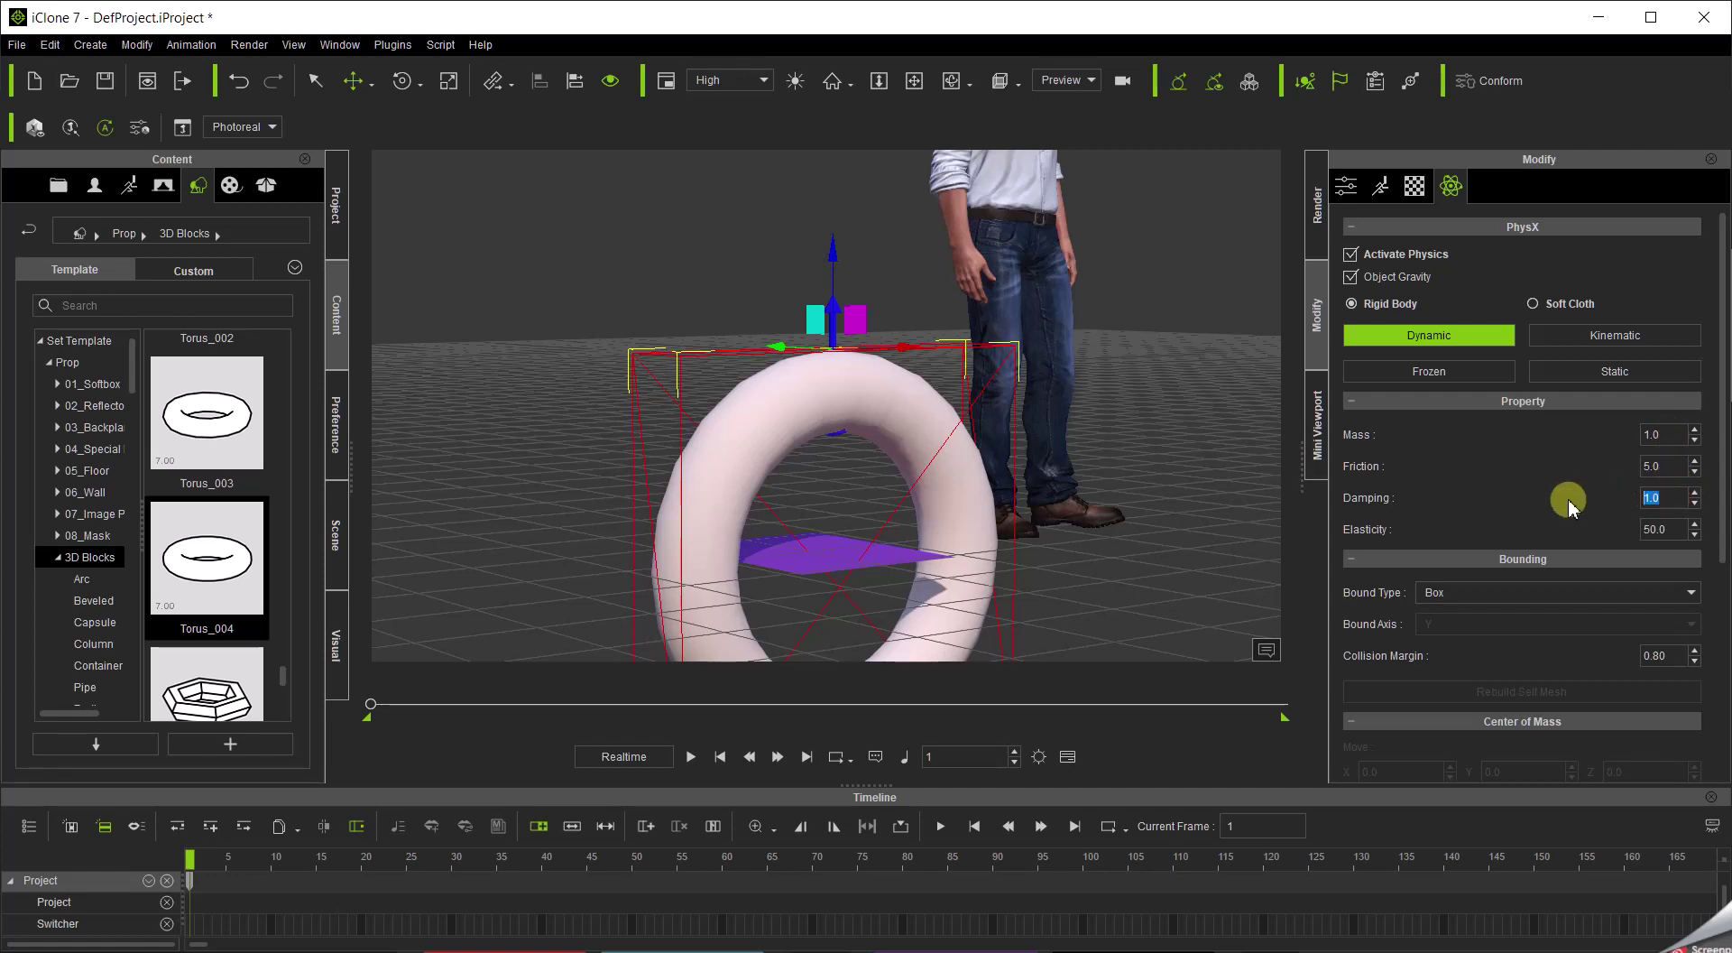
pyautogui.write('20')
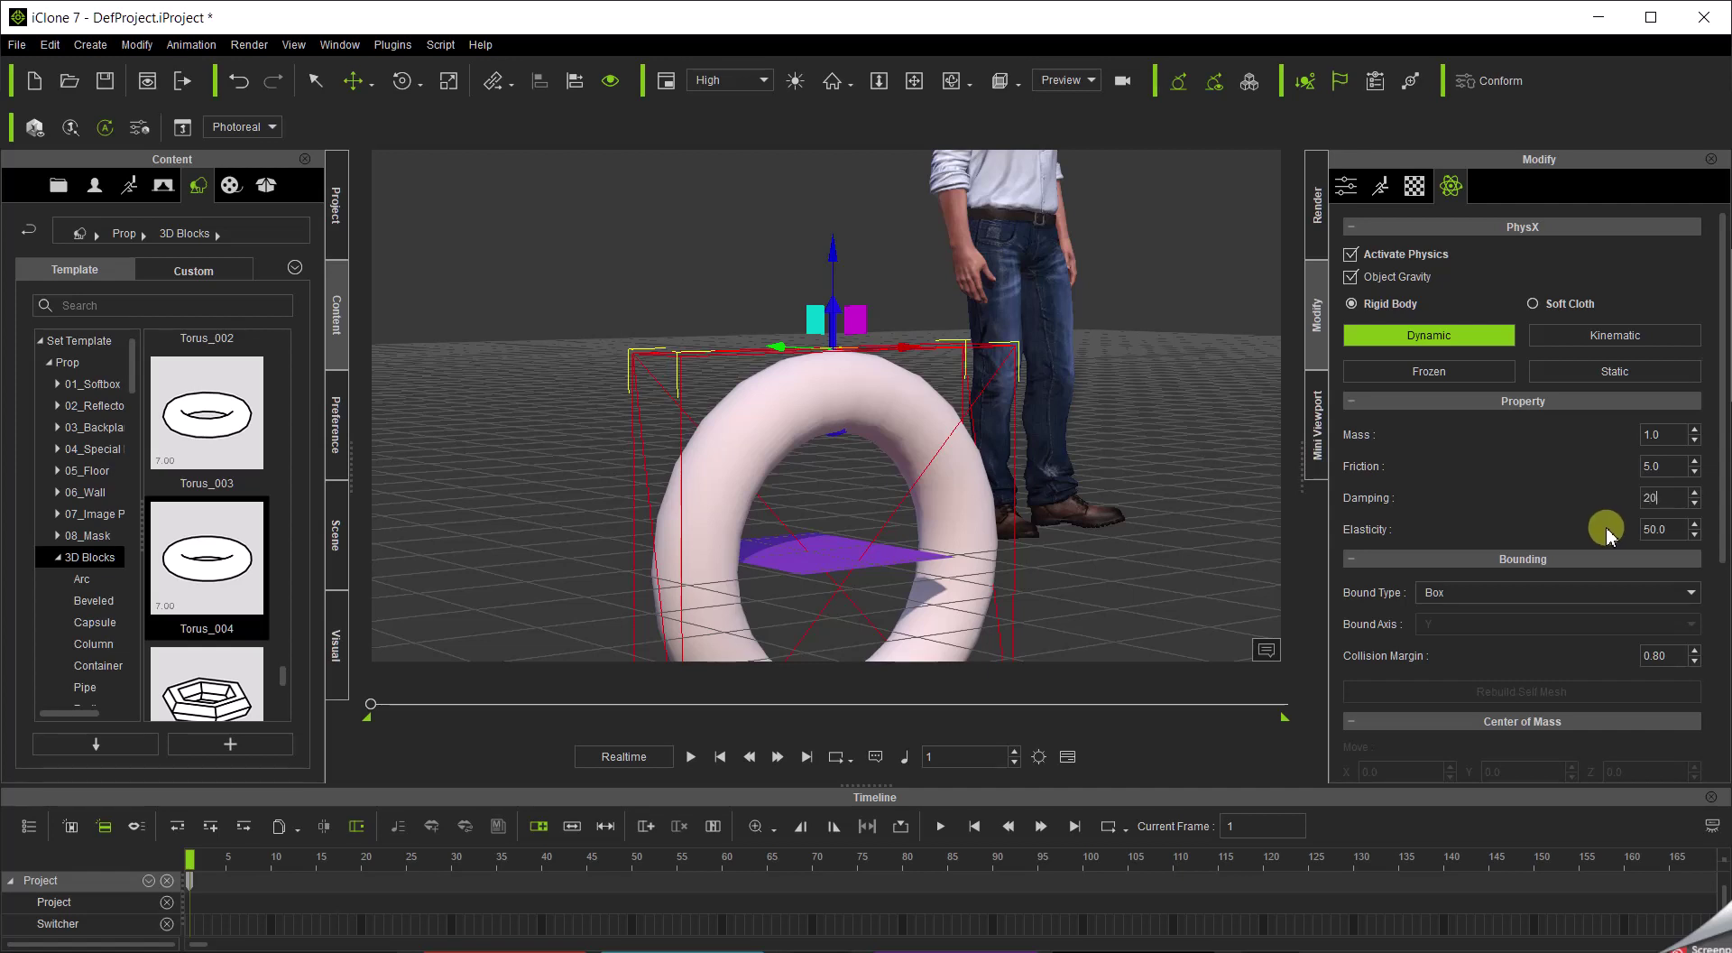
pyautogui.doubleClick(1677, 533)
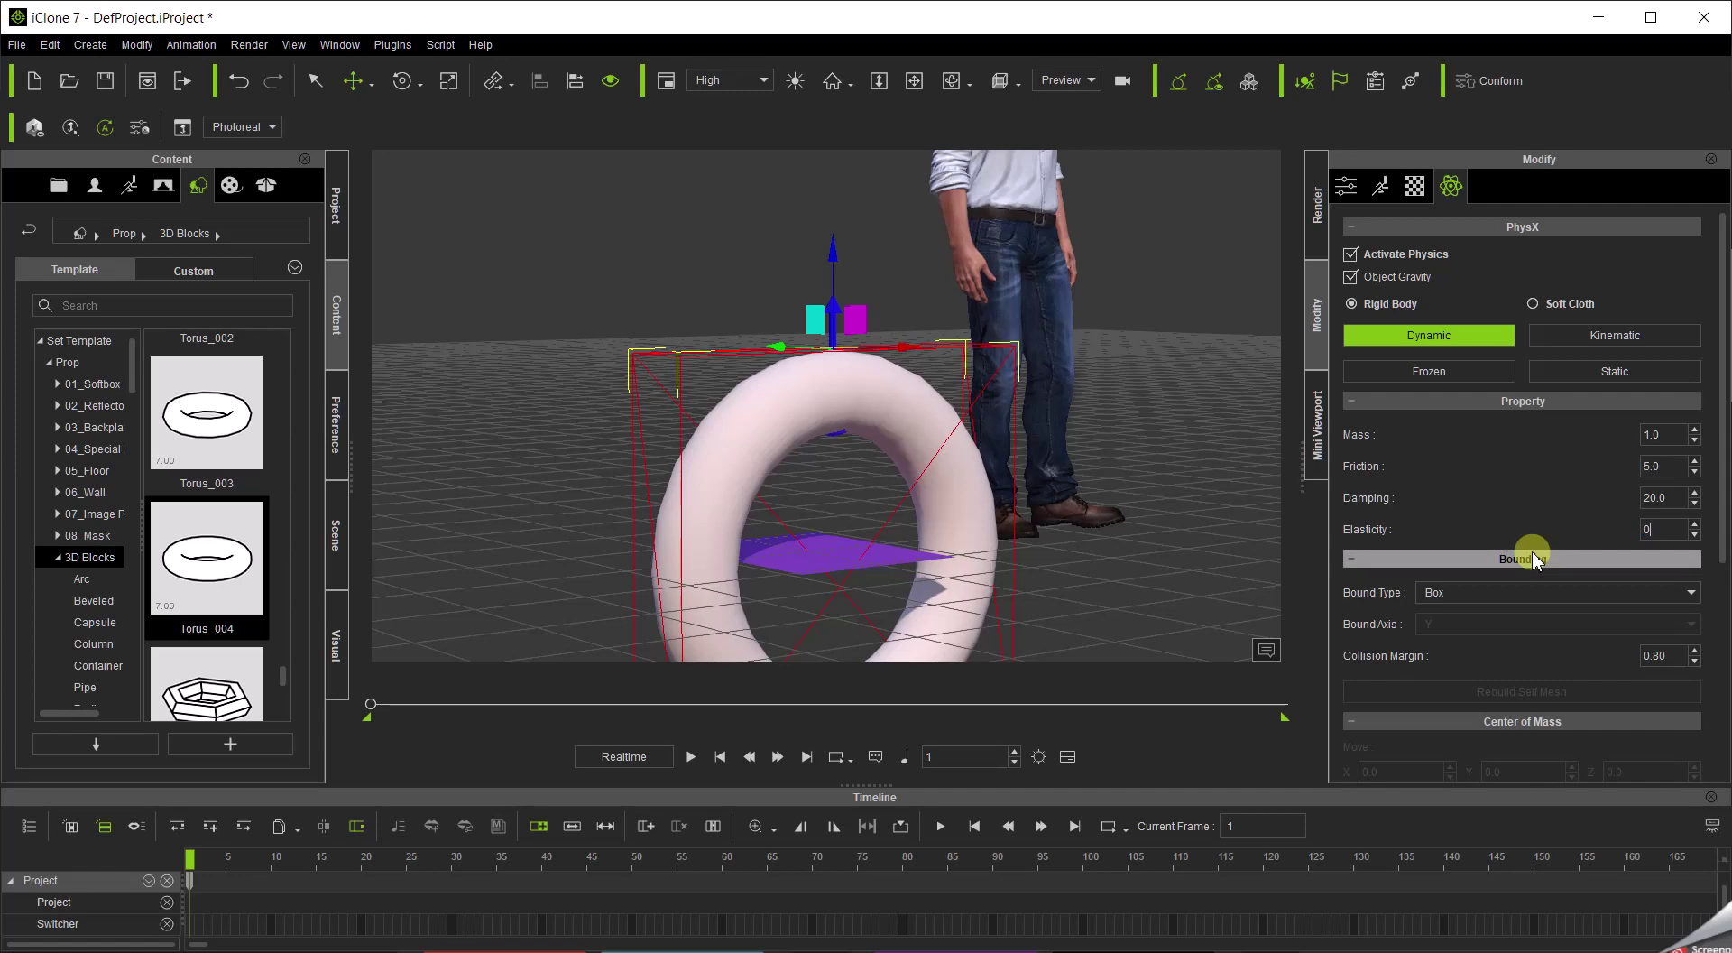
pyautogui.click(1673, 657)
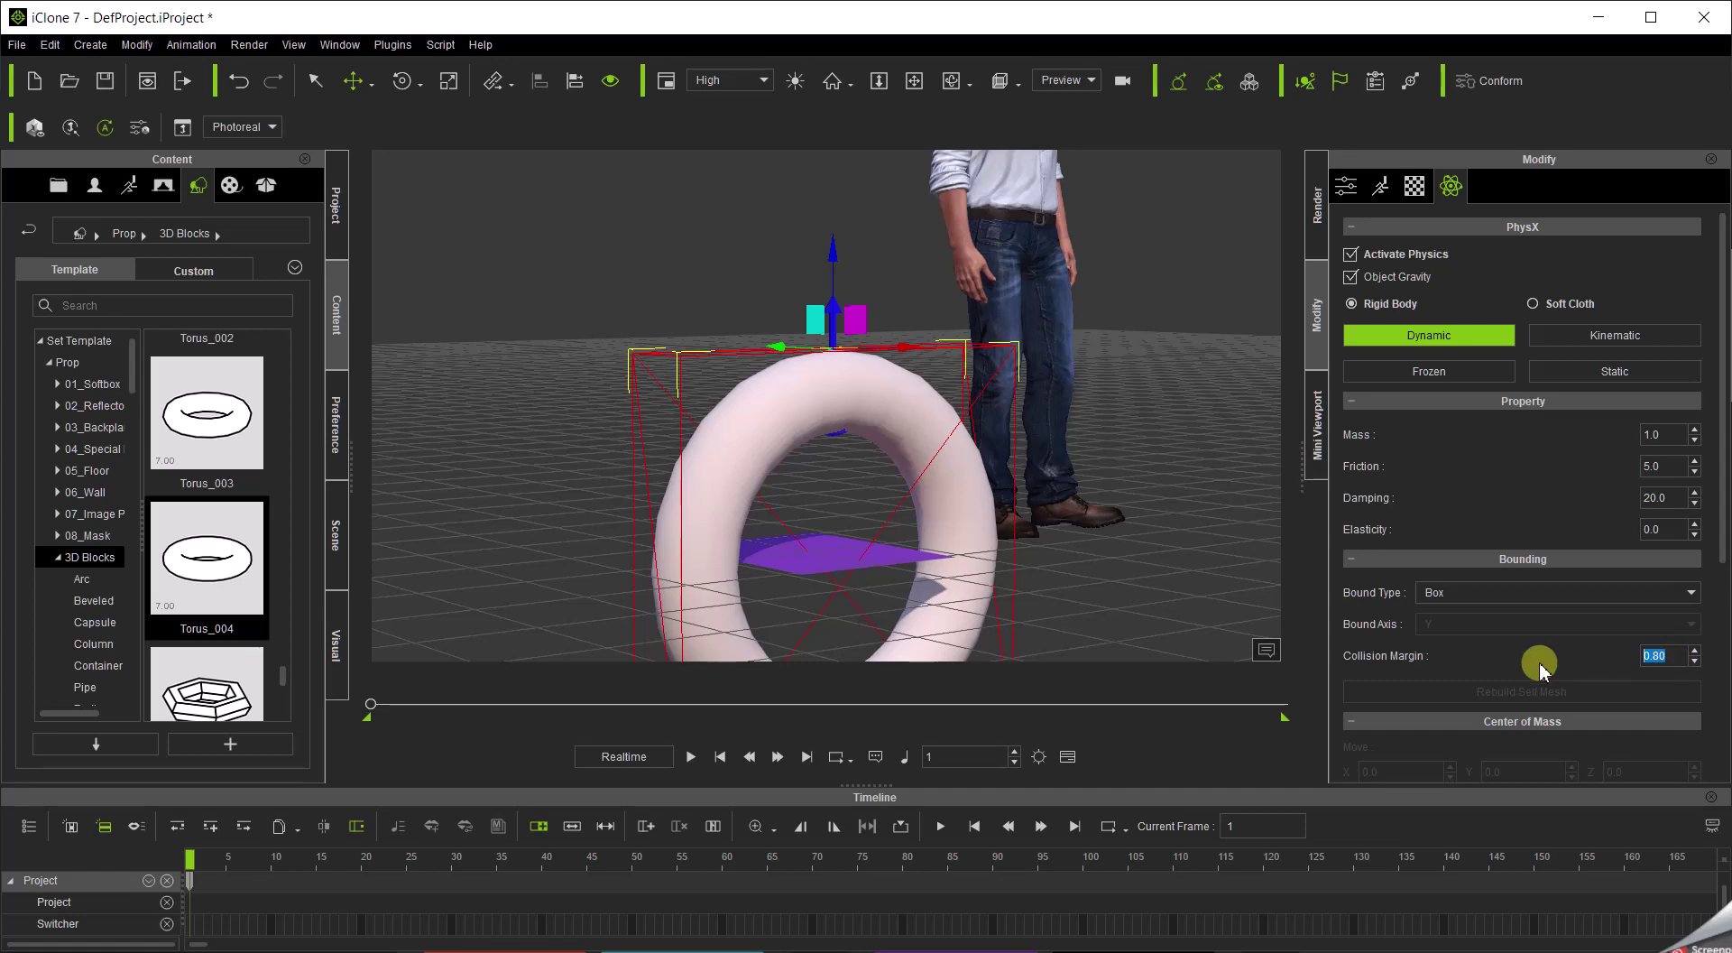
pyautogui.write('0.01')
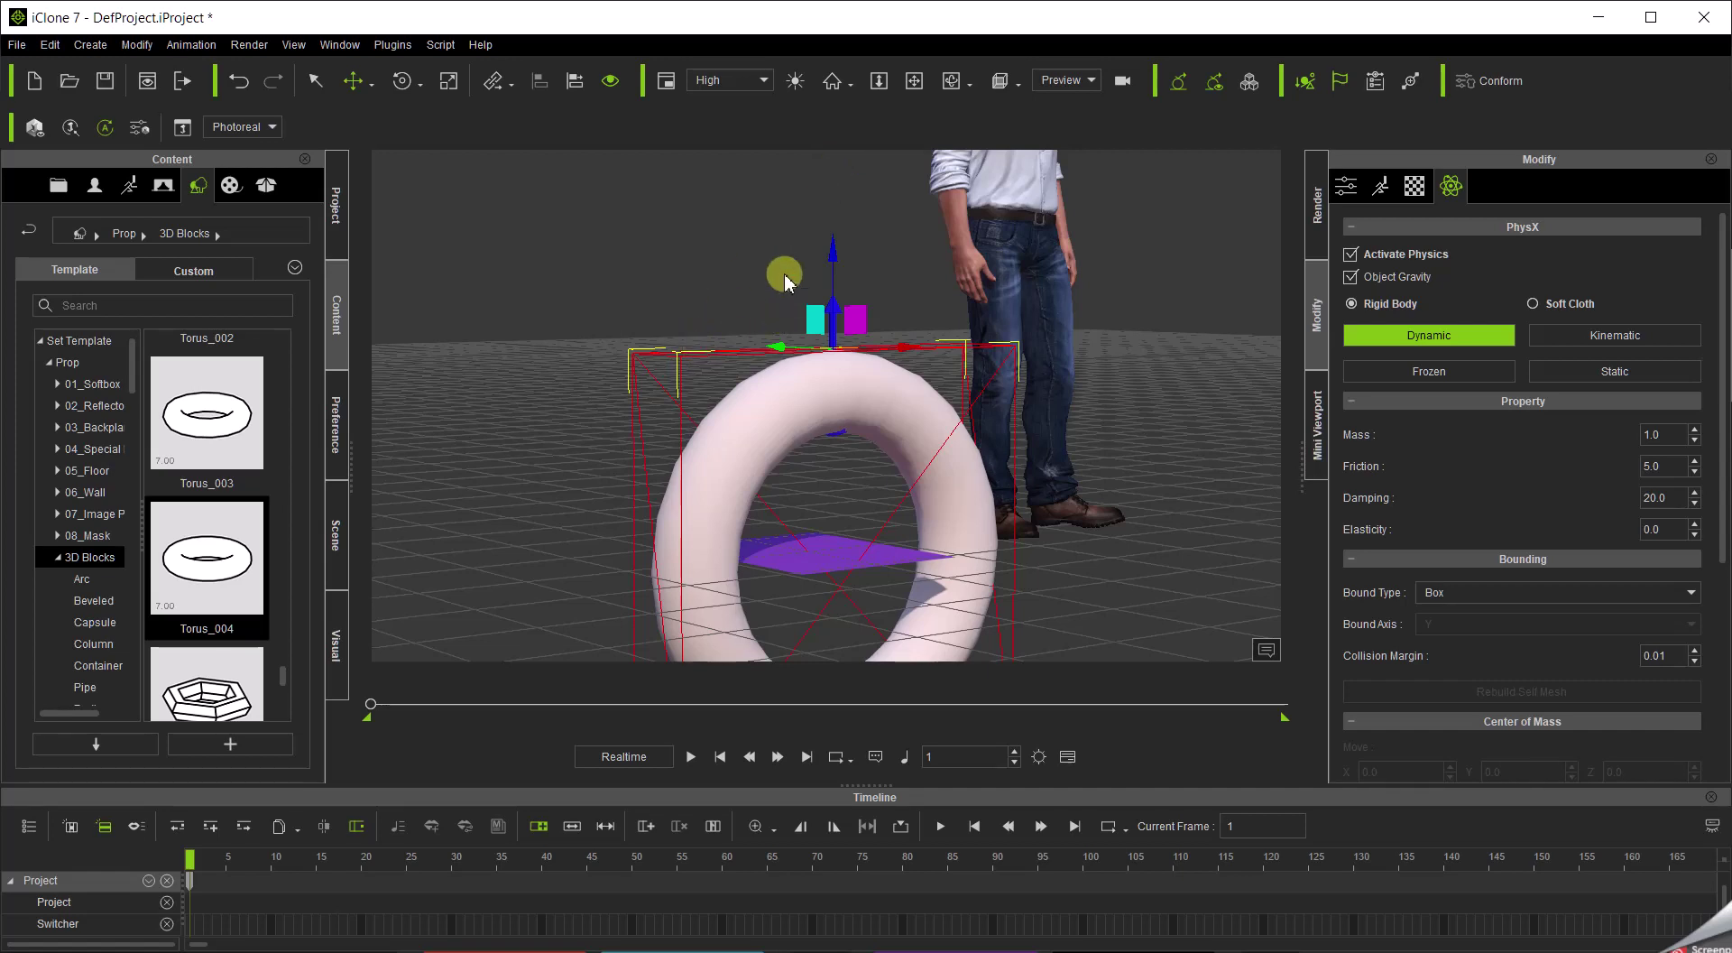
# Limit the Point to Point constraint's X-axis rotation to a minimum of -25 and a maximum of 25.
pyautogui.click(841, 318)
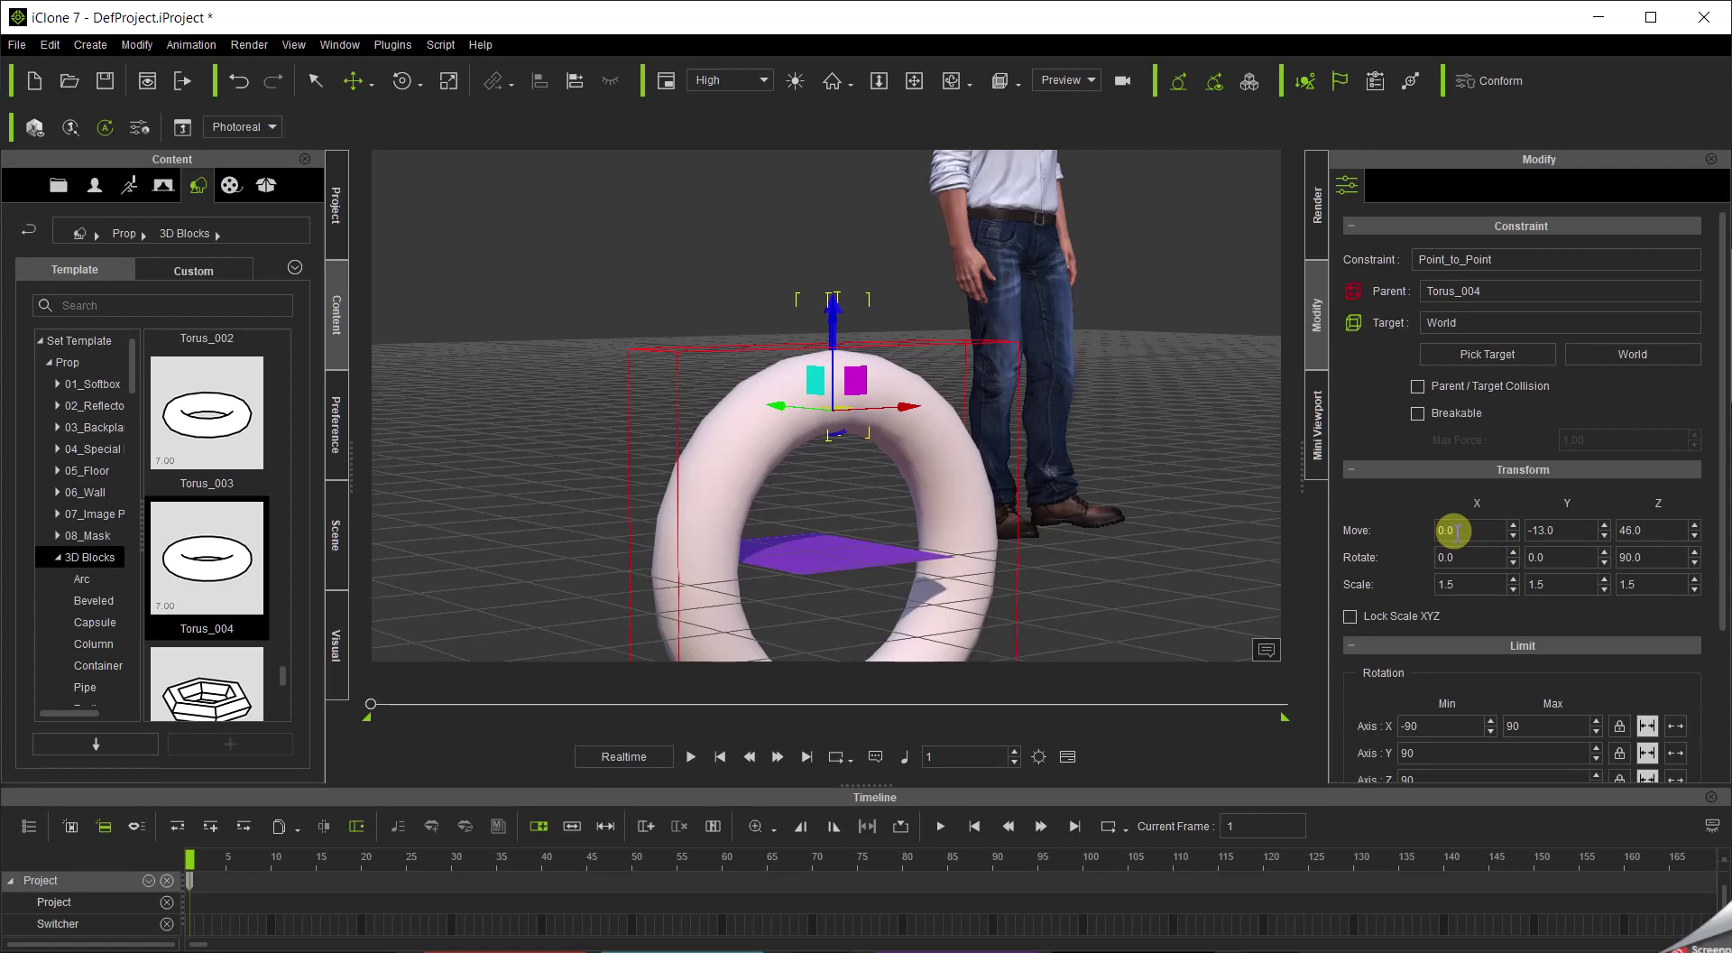
pyautogui.scroll(-3, 1469, 525)
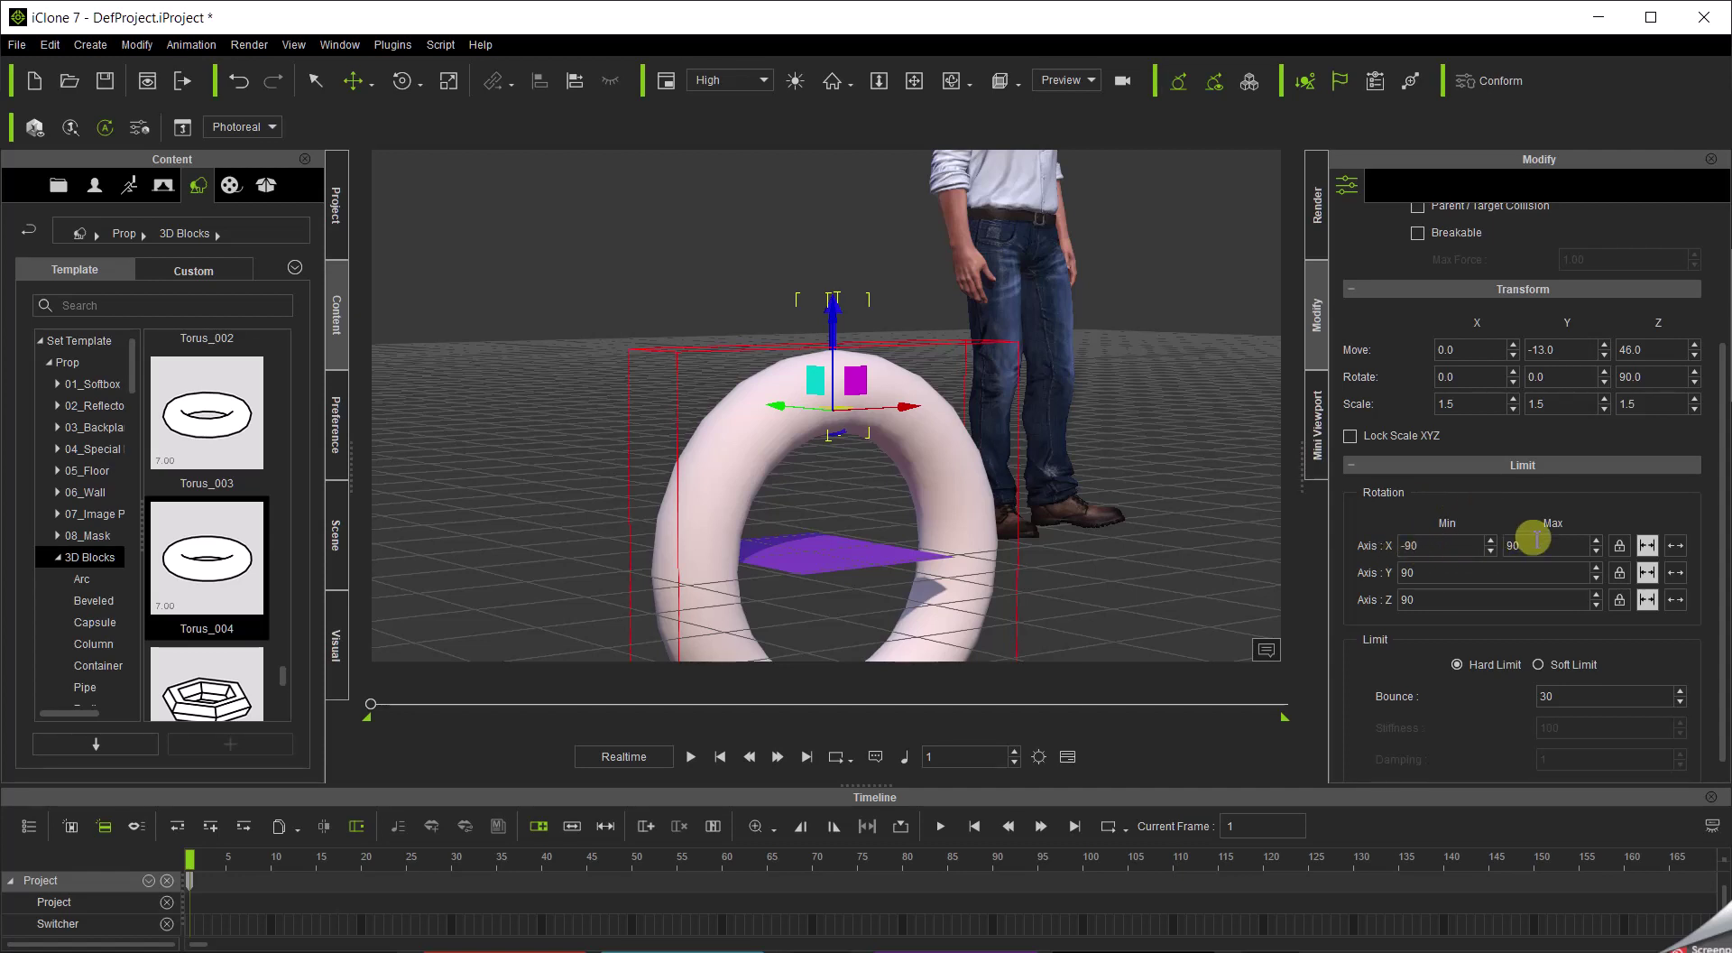
pyautogui.doubleClick(1440, 544)
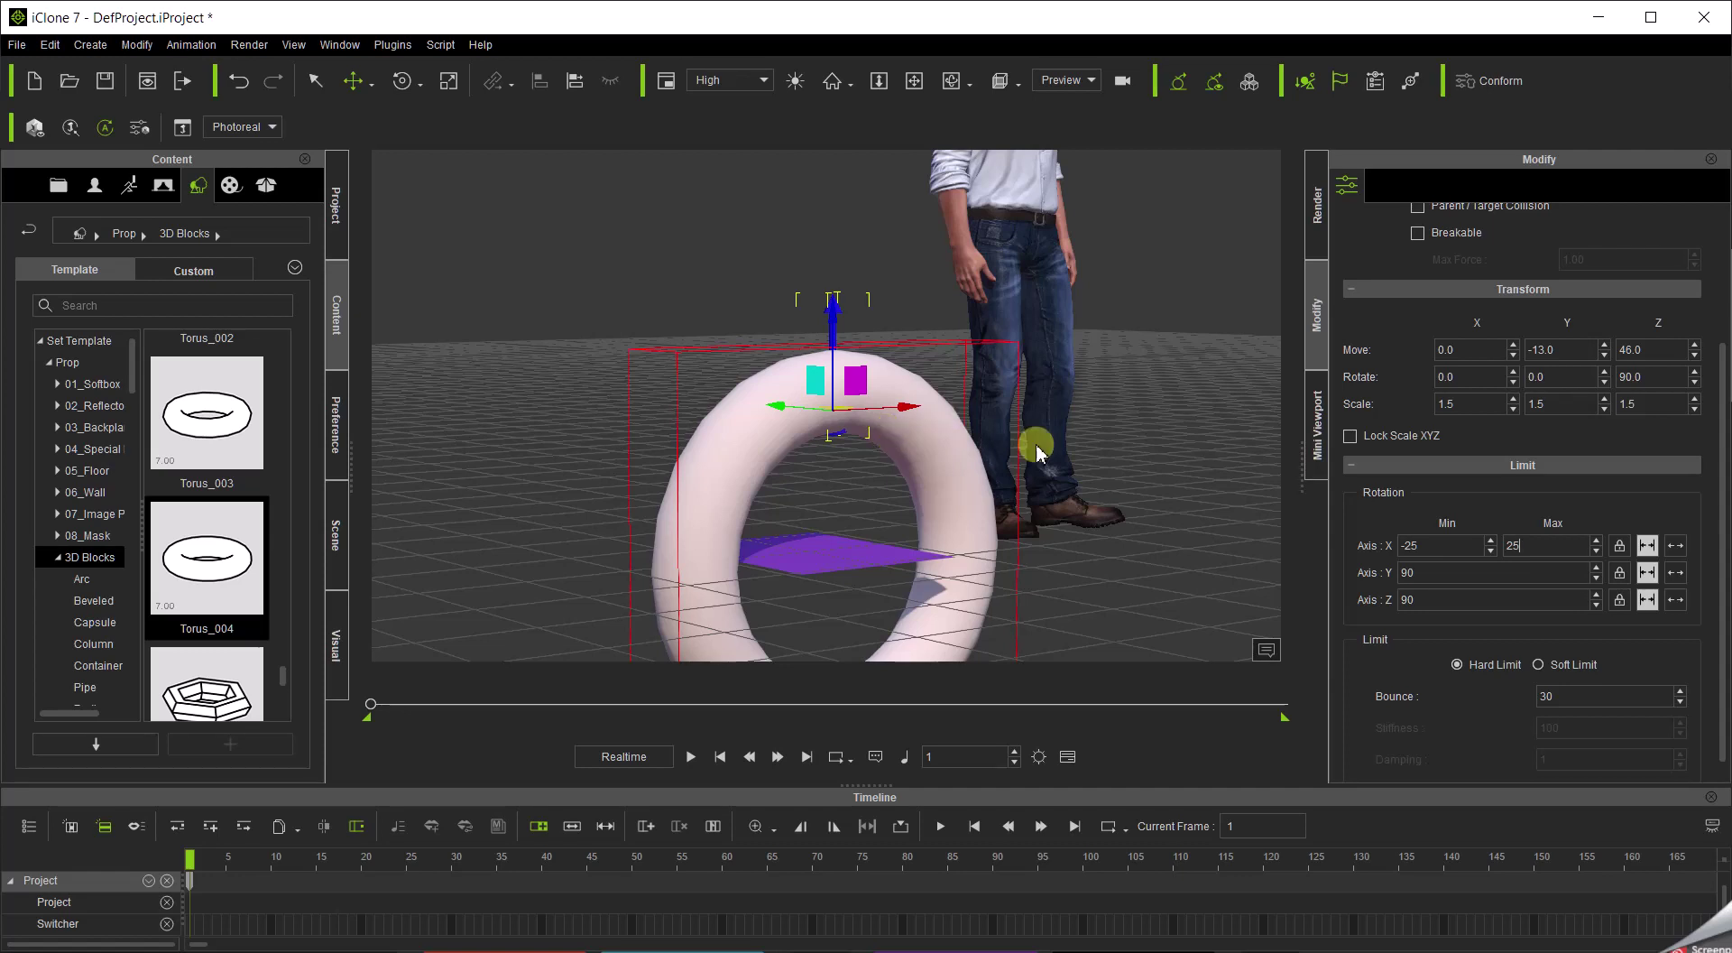
pyautogui.click(1413, 547)
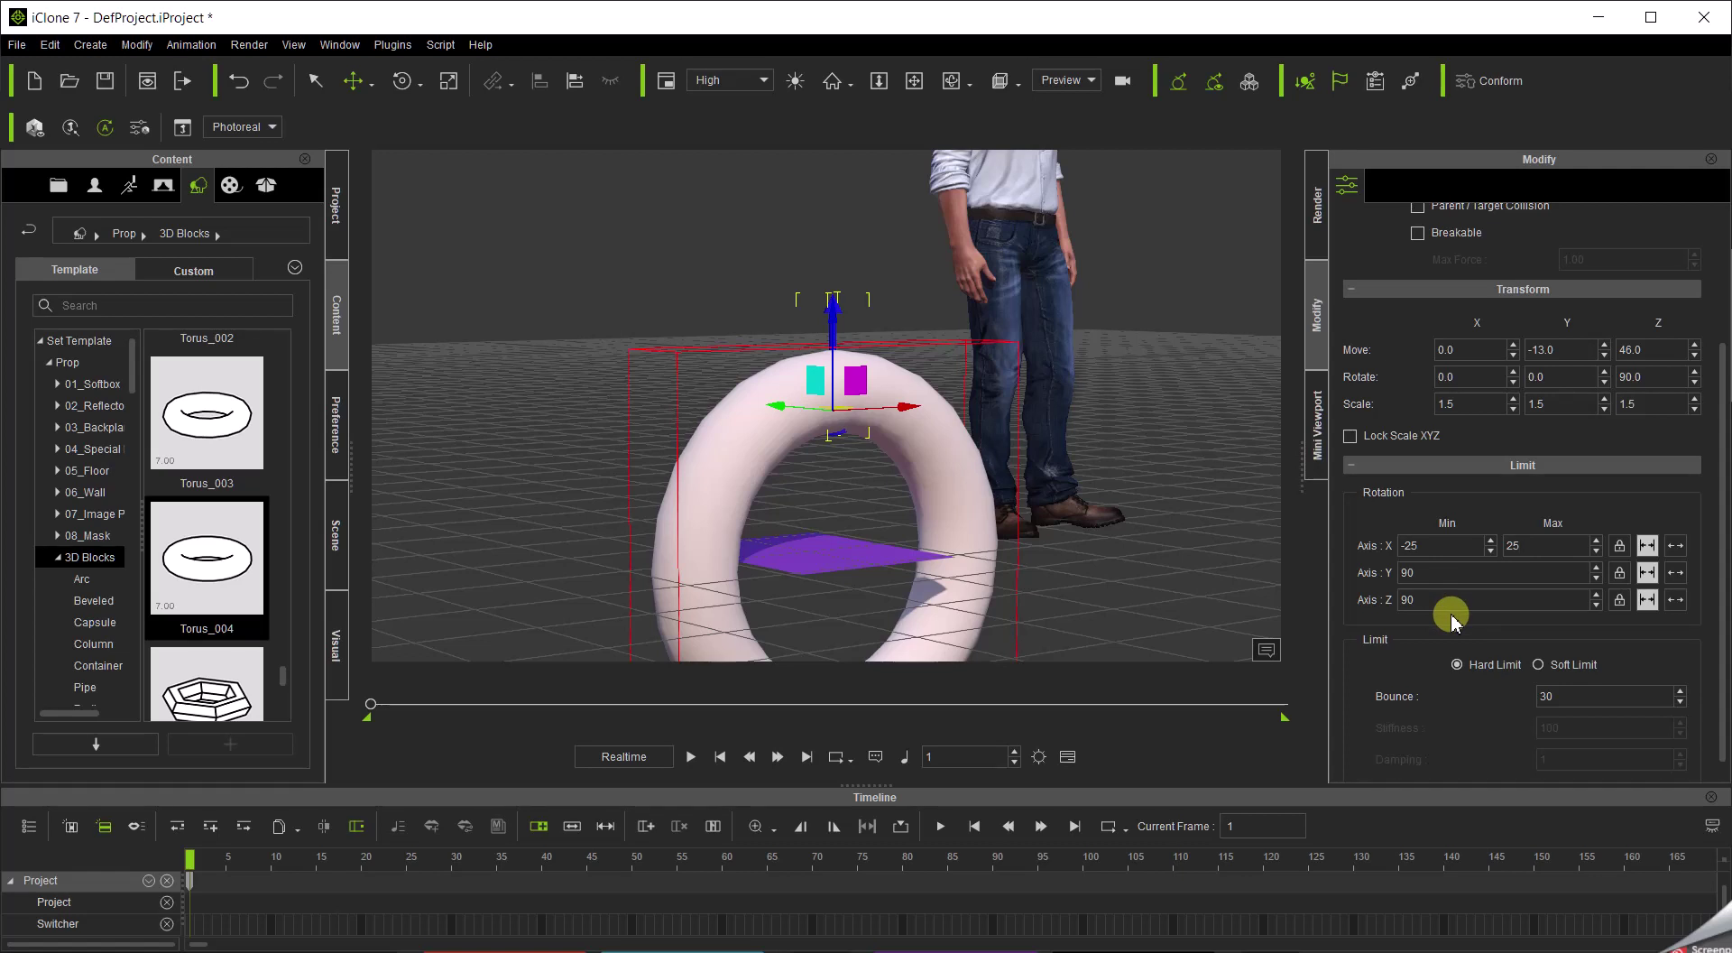
pyautogui.scroll(3, 1451, 618)
pyautogui.click(1418, 386)
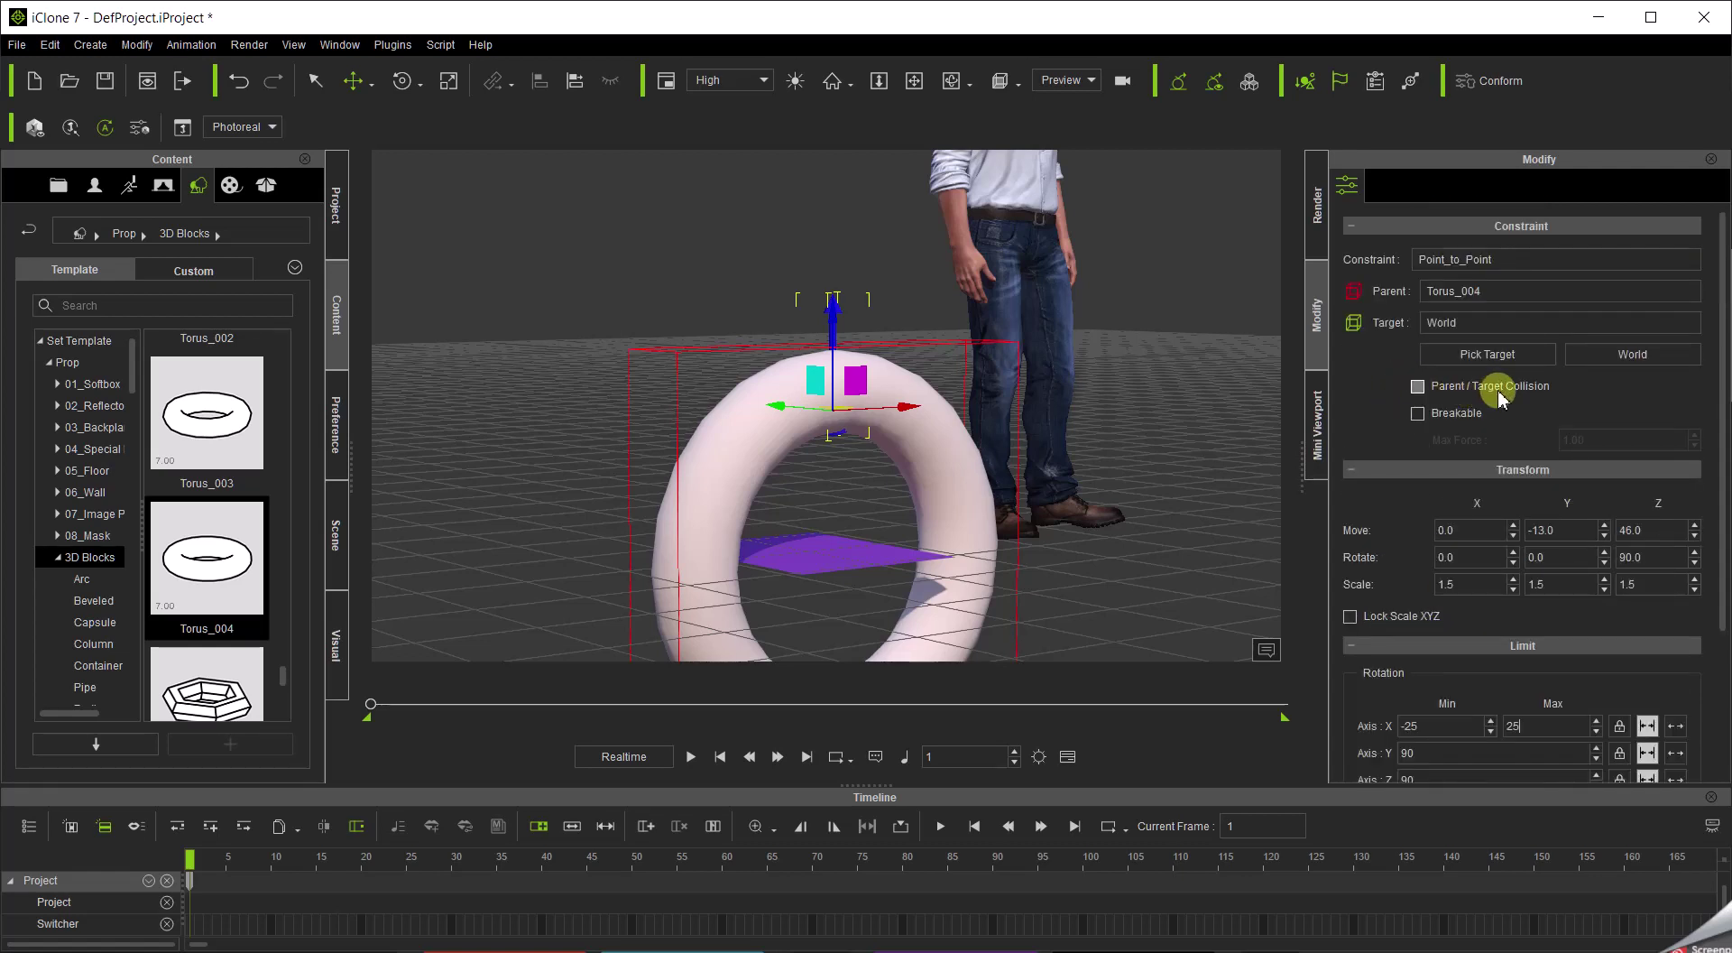
pyautogui.click(1420, 387)
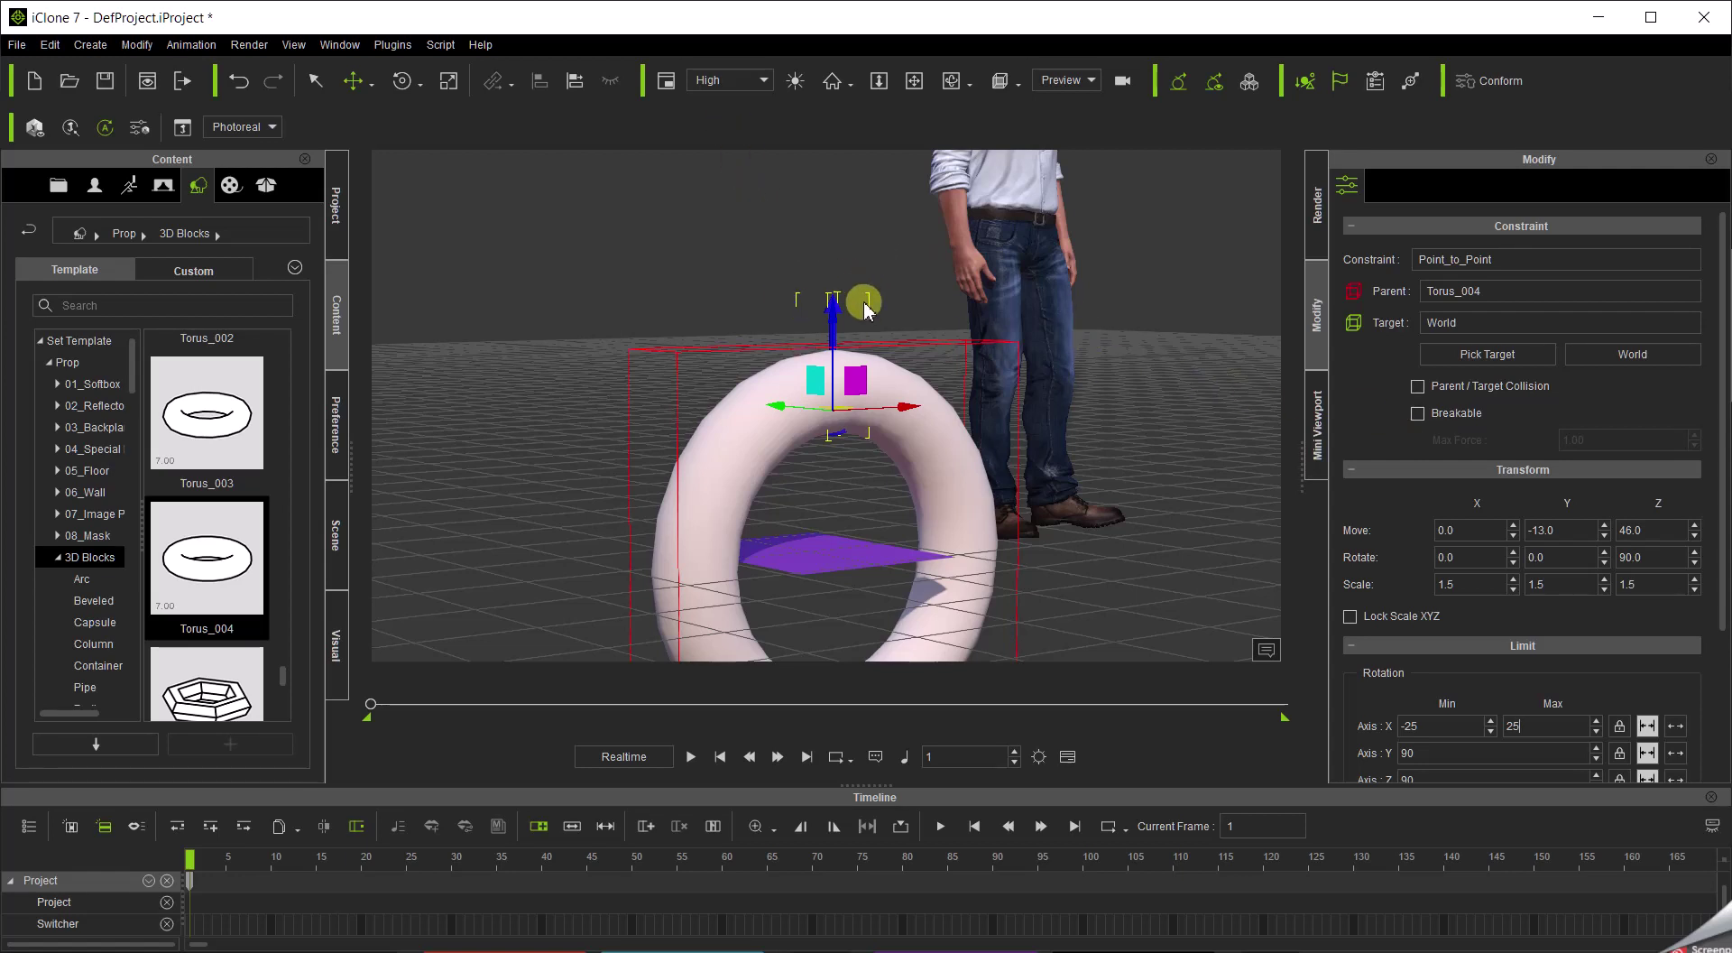
# Scale the torus down uniformly to a small ring, about one fifth of its size.
pyautogui.scroll(-5, 857, 300)
pyautogui.scroll(-5, 852, 362)
pyautogui.scroll(-5, 848, 381)
pyautogui.scroll(-2, 855, 451)
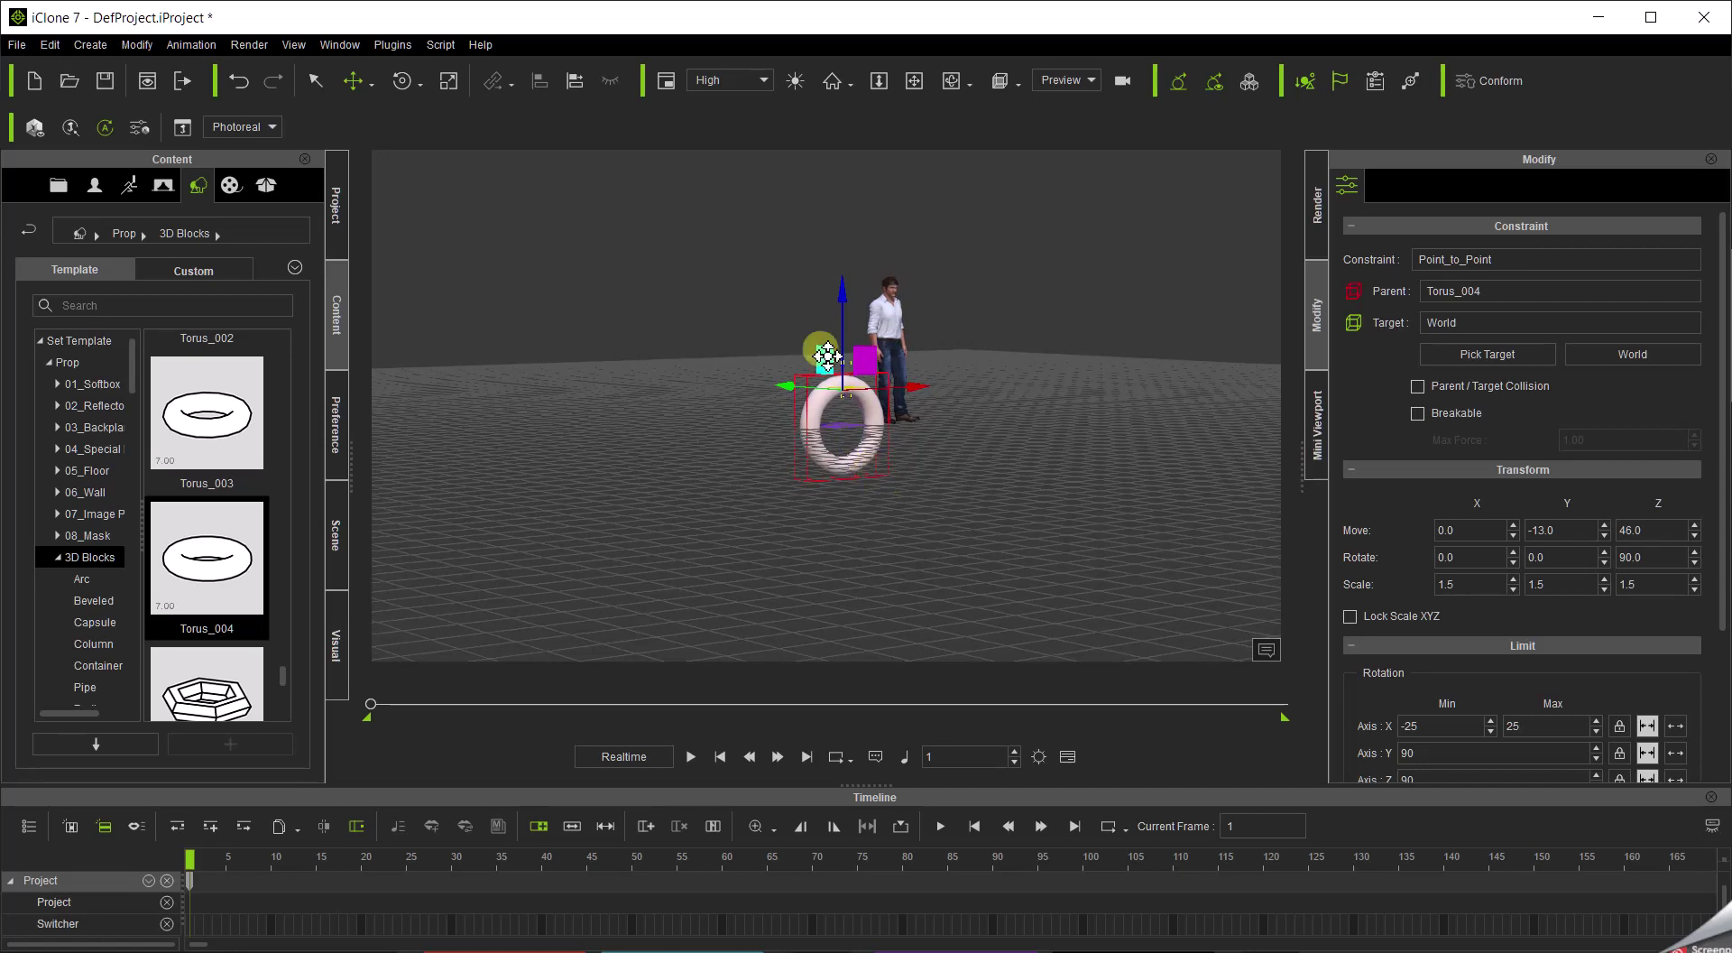
pyautogui.scroll(4, 848, 397)
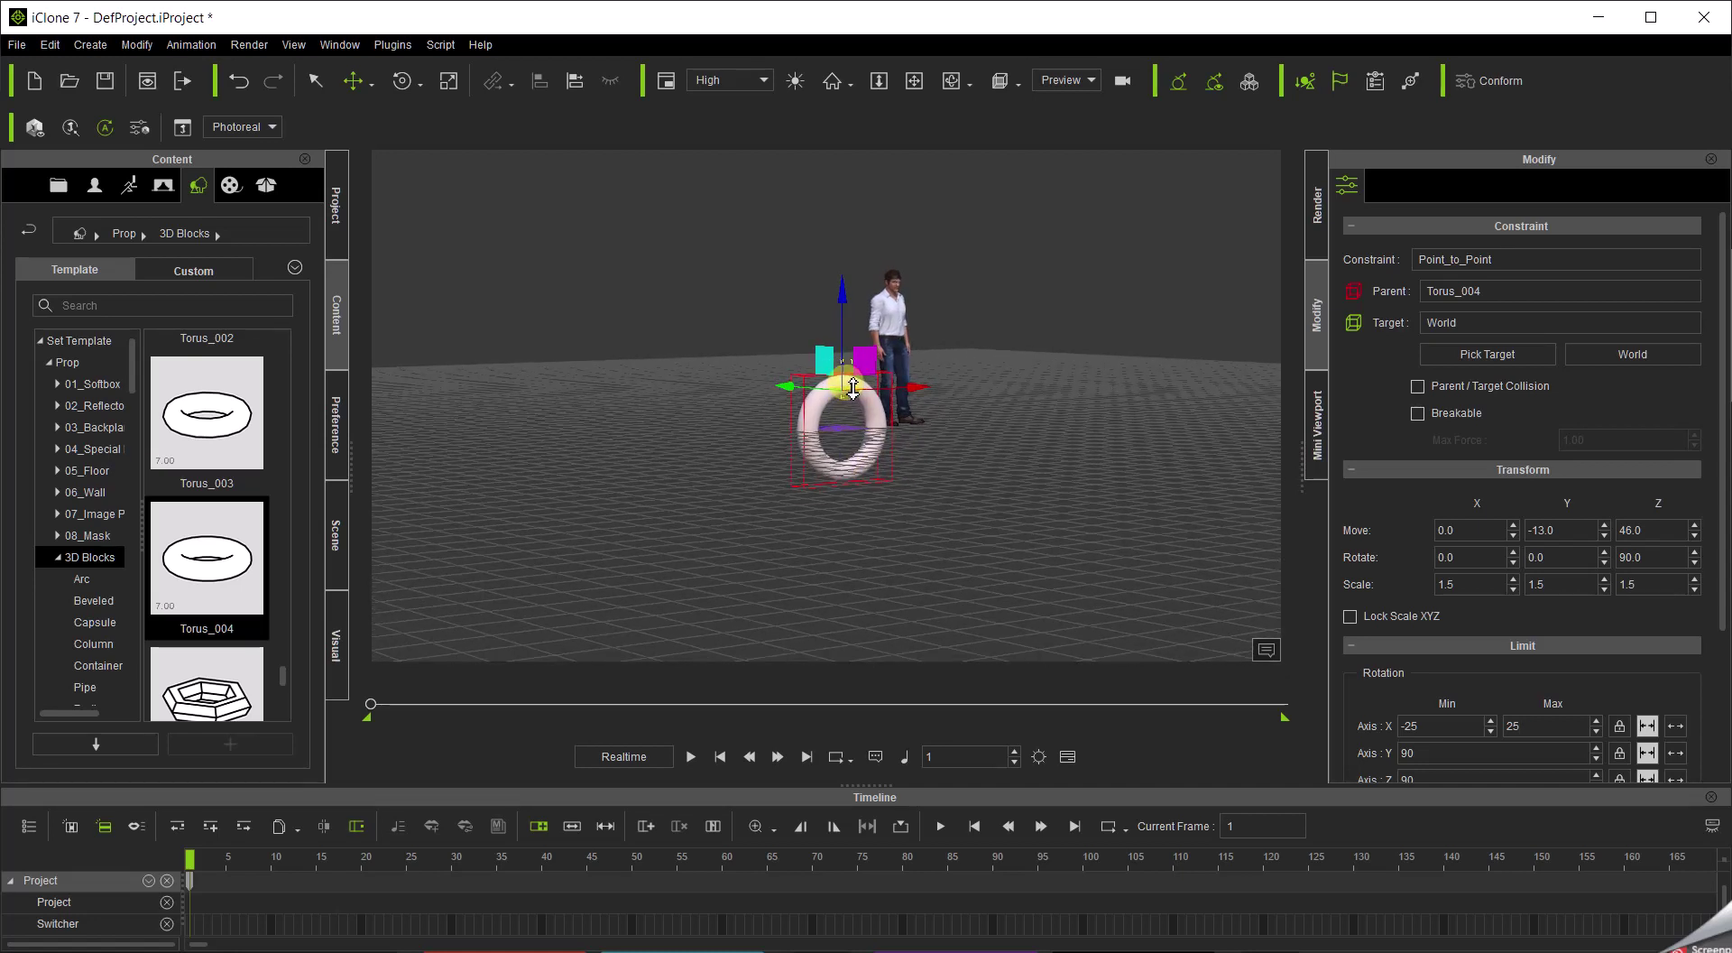
pyautogui.scroll(3, 848, 384)
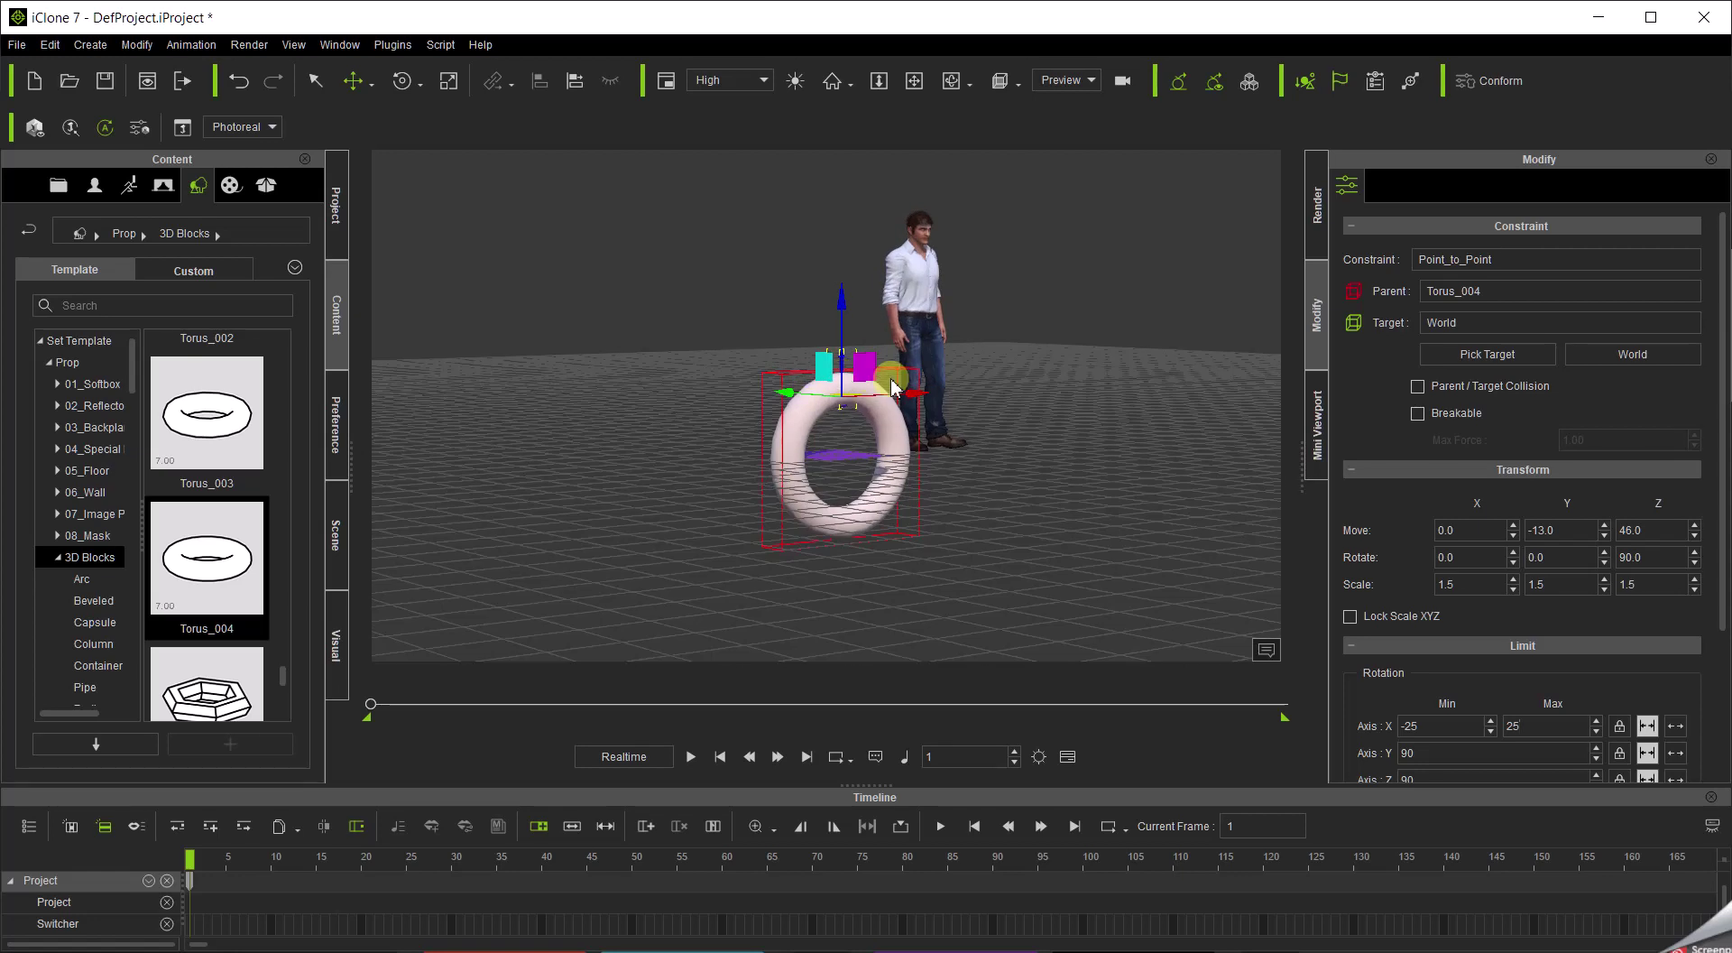
pyautogui.click(790, 436)
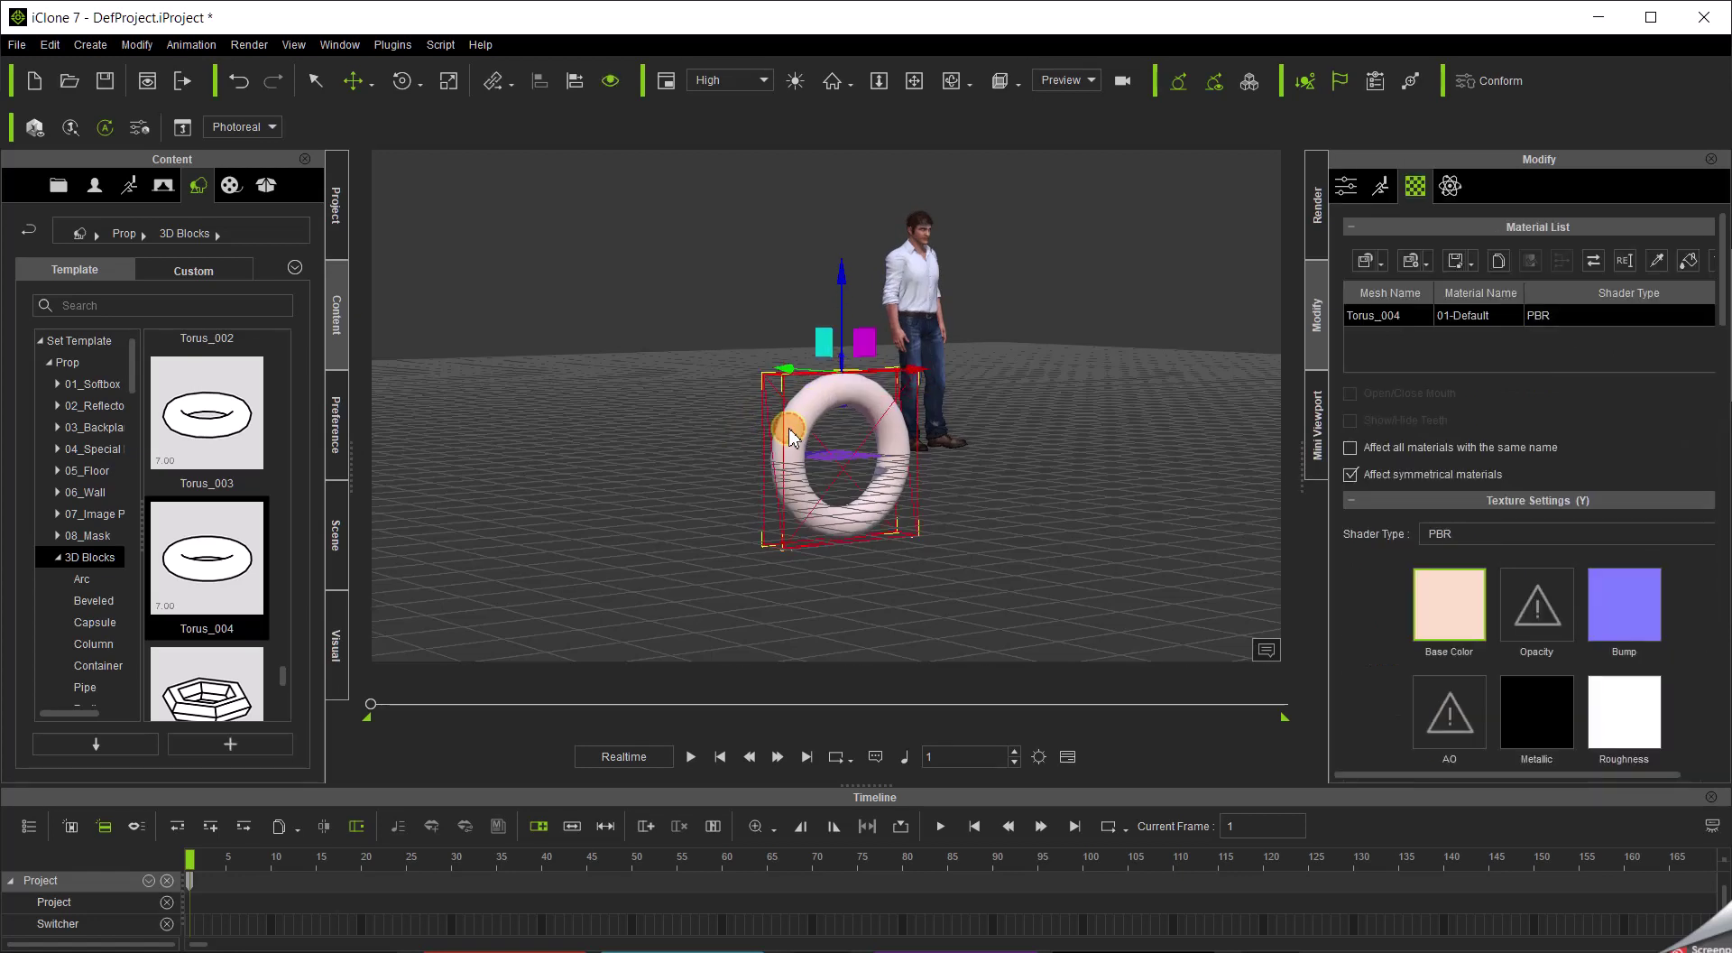
pyautogui.press('r')
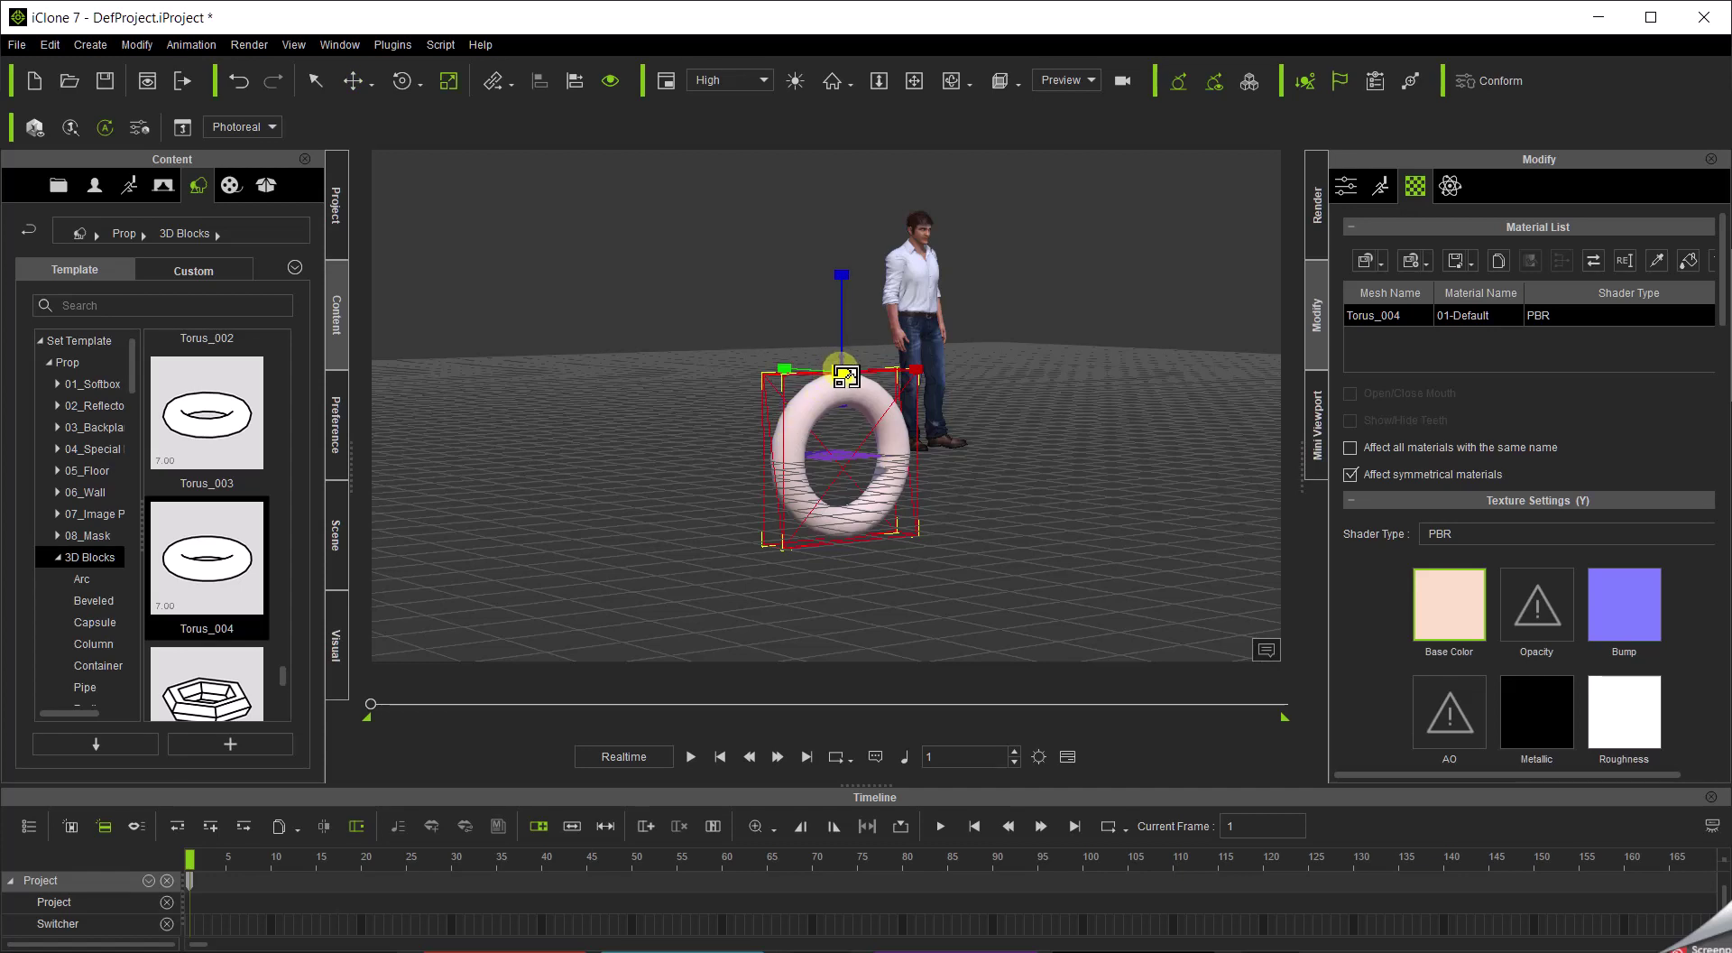
pyautogui.moveTo(841, 370); pyautogui.dragTo(774, 678)
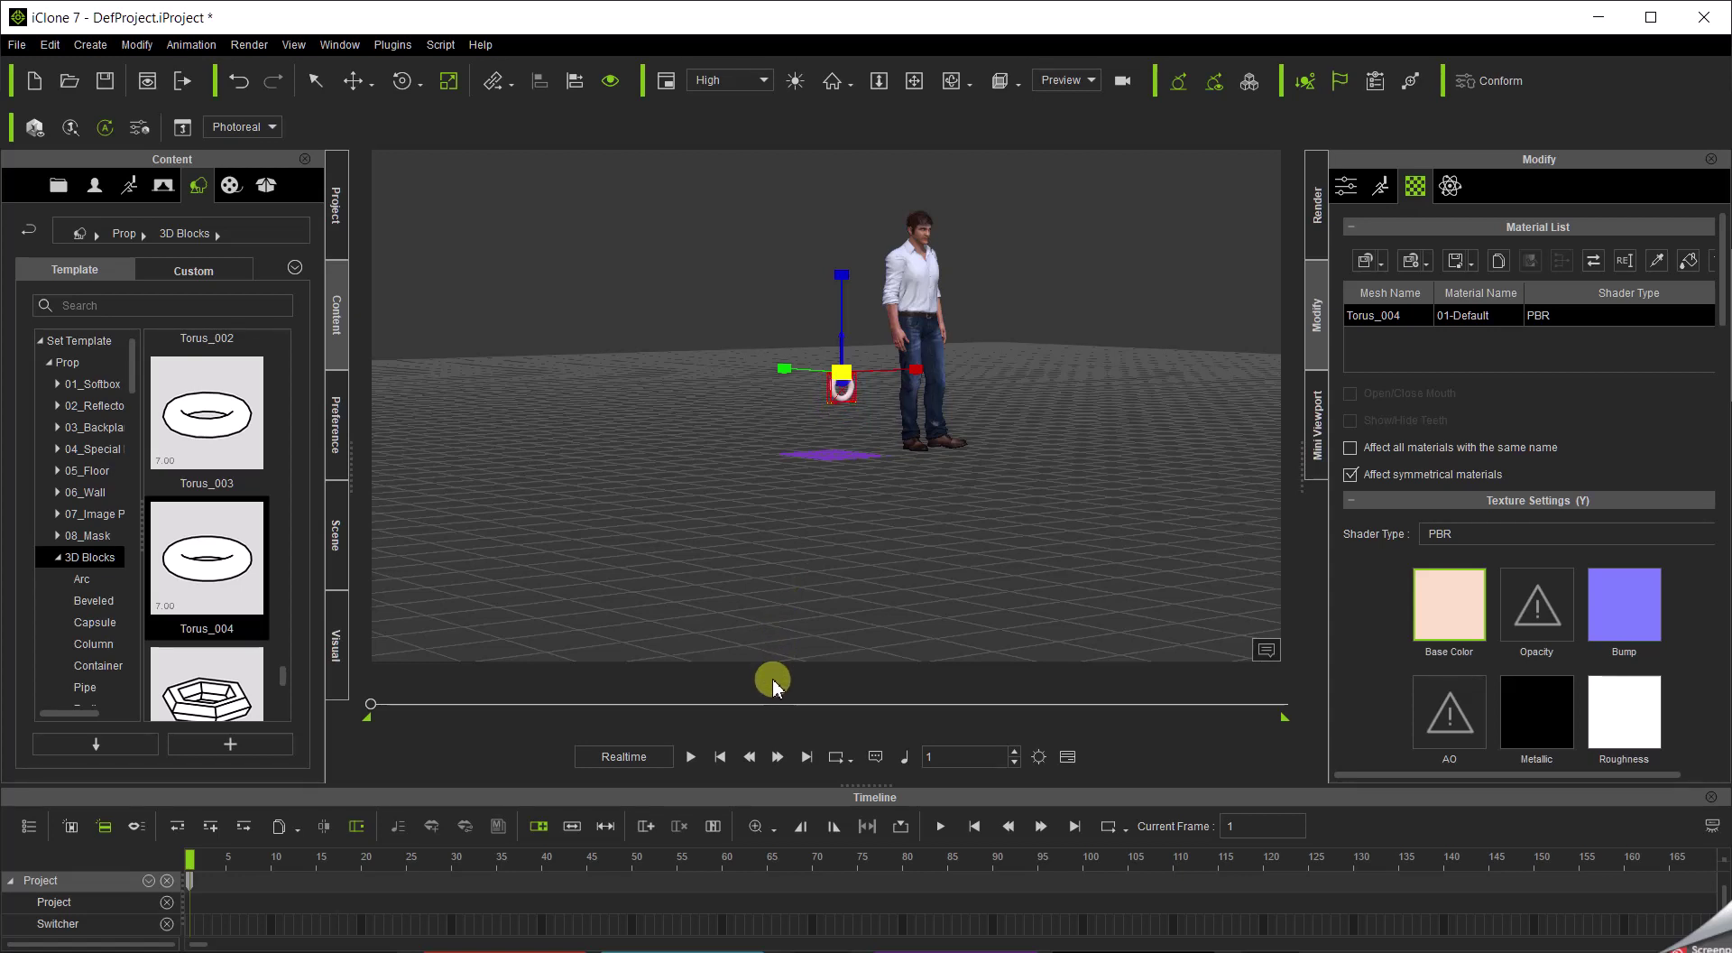
# Scale the Point to Point constraint down uniformly to about 0.6 to suit the small torus.
pyautogui.scroll(1, 845, 392)
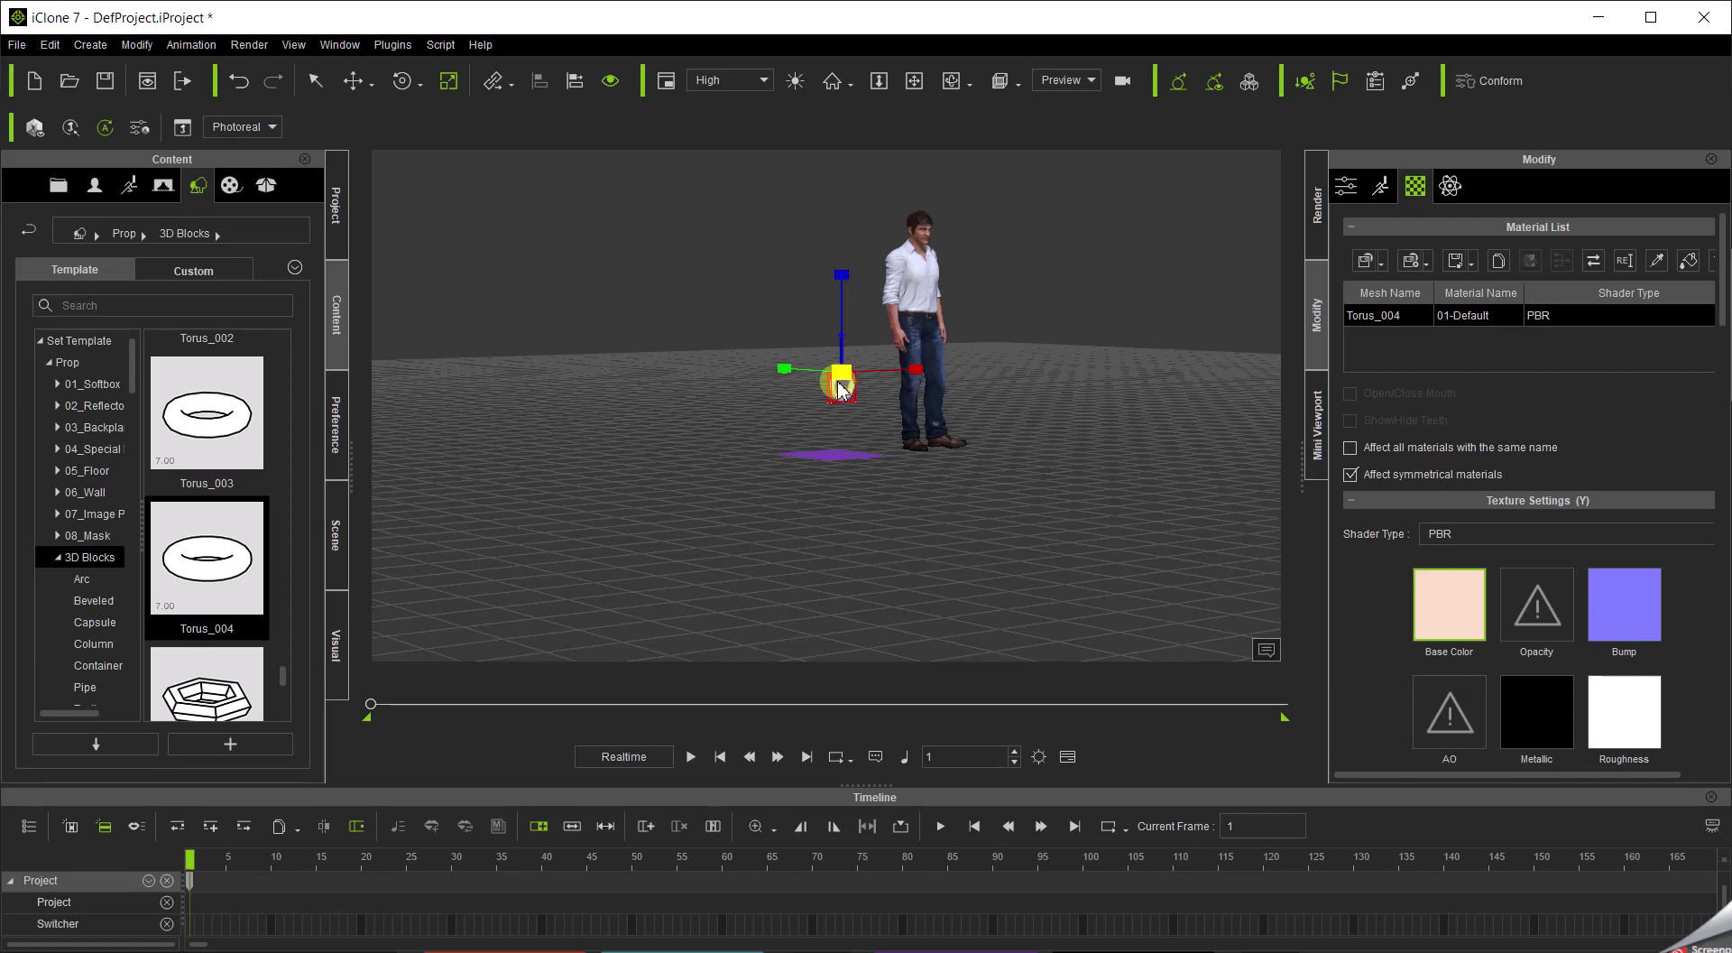
pyautogui.scroll(4, 852, 395)
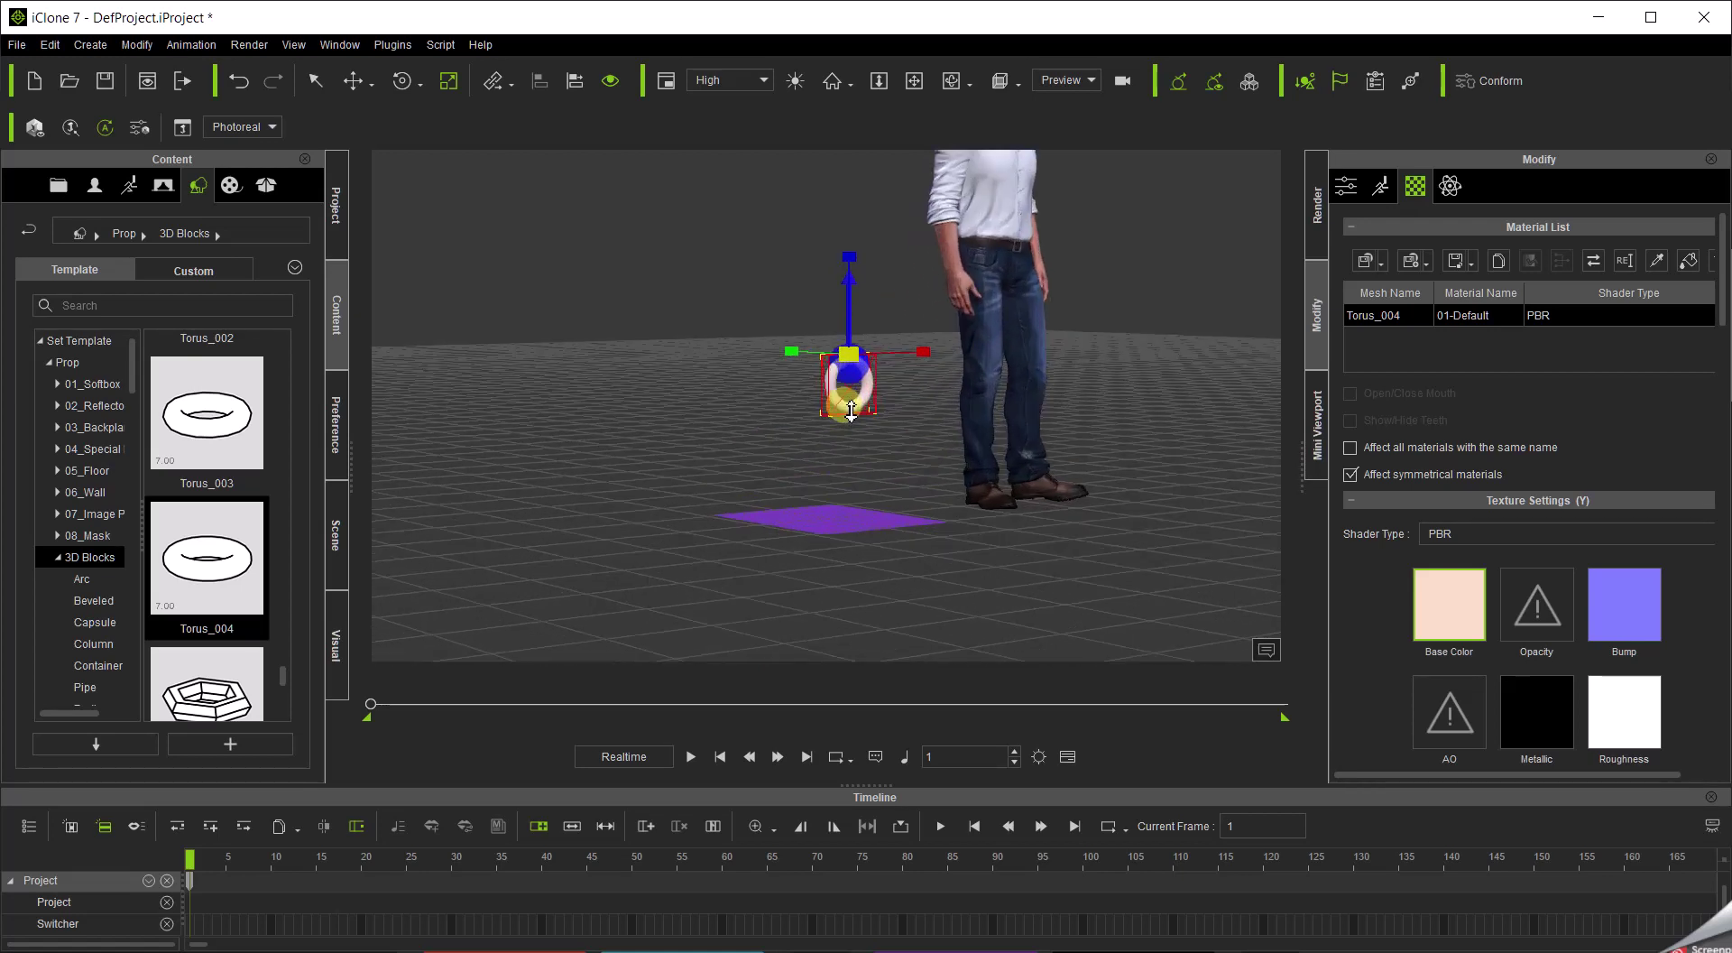
pyautogui.scroll(4, 852, 411)
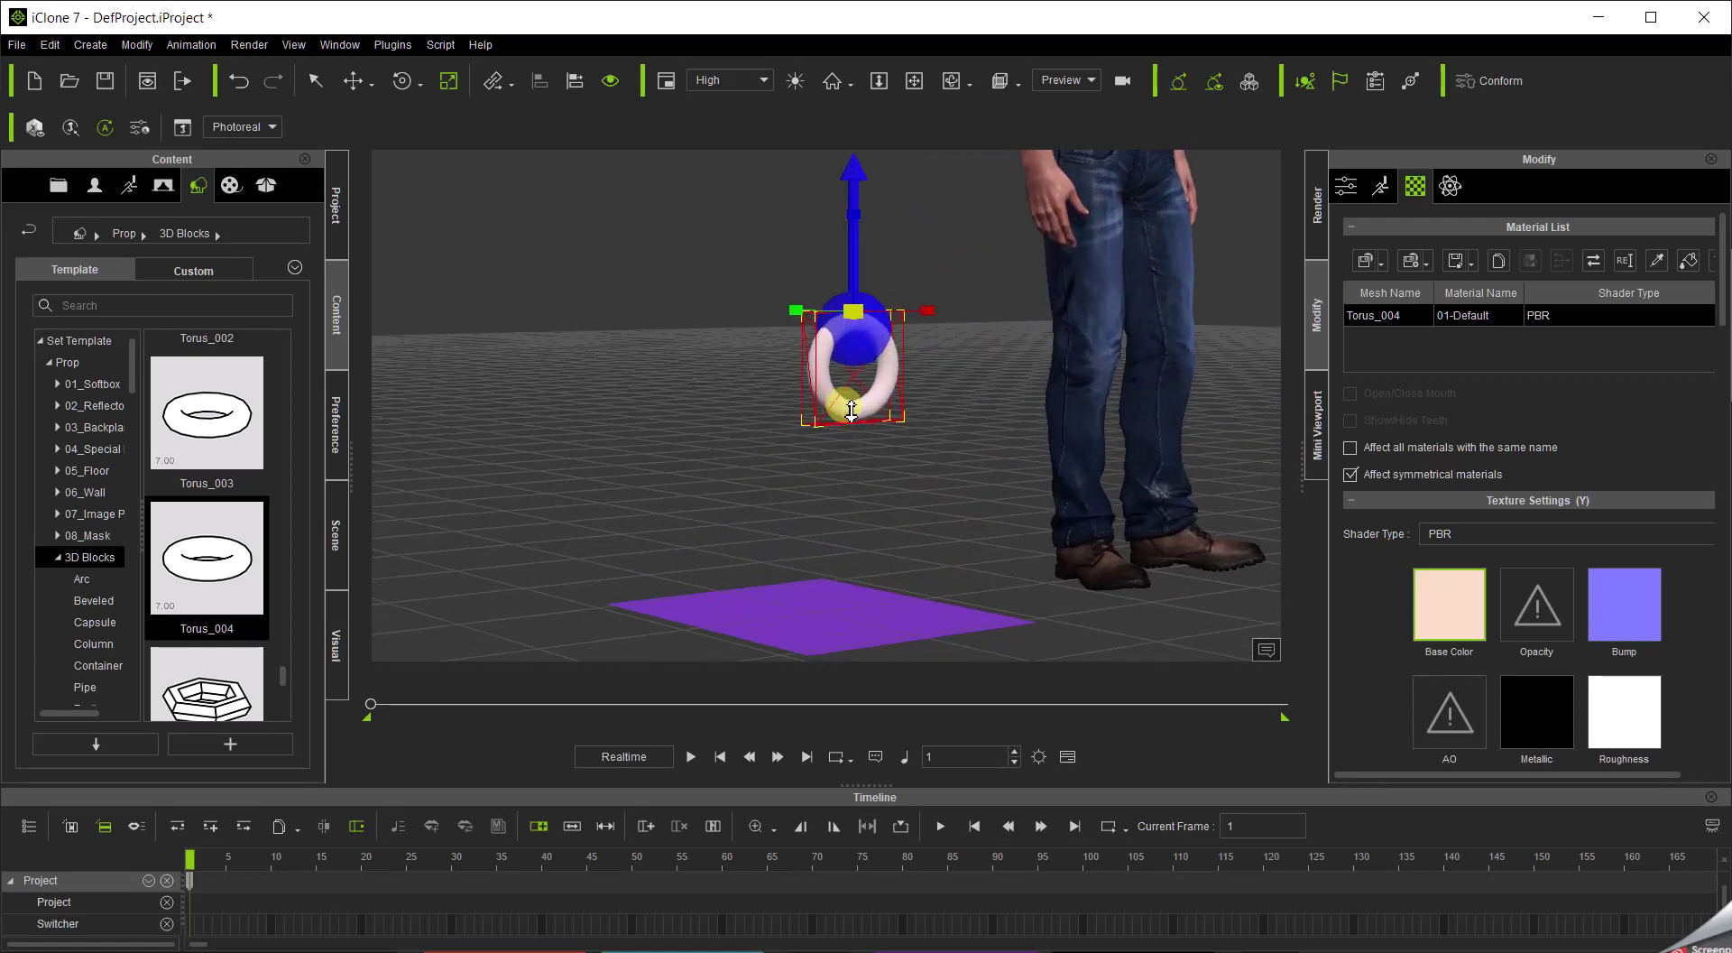
pyautogui.click(852, 178)
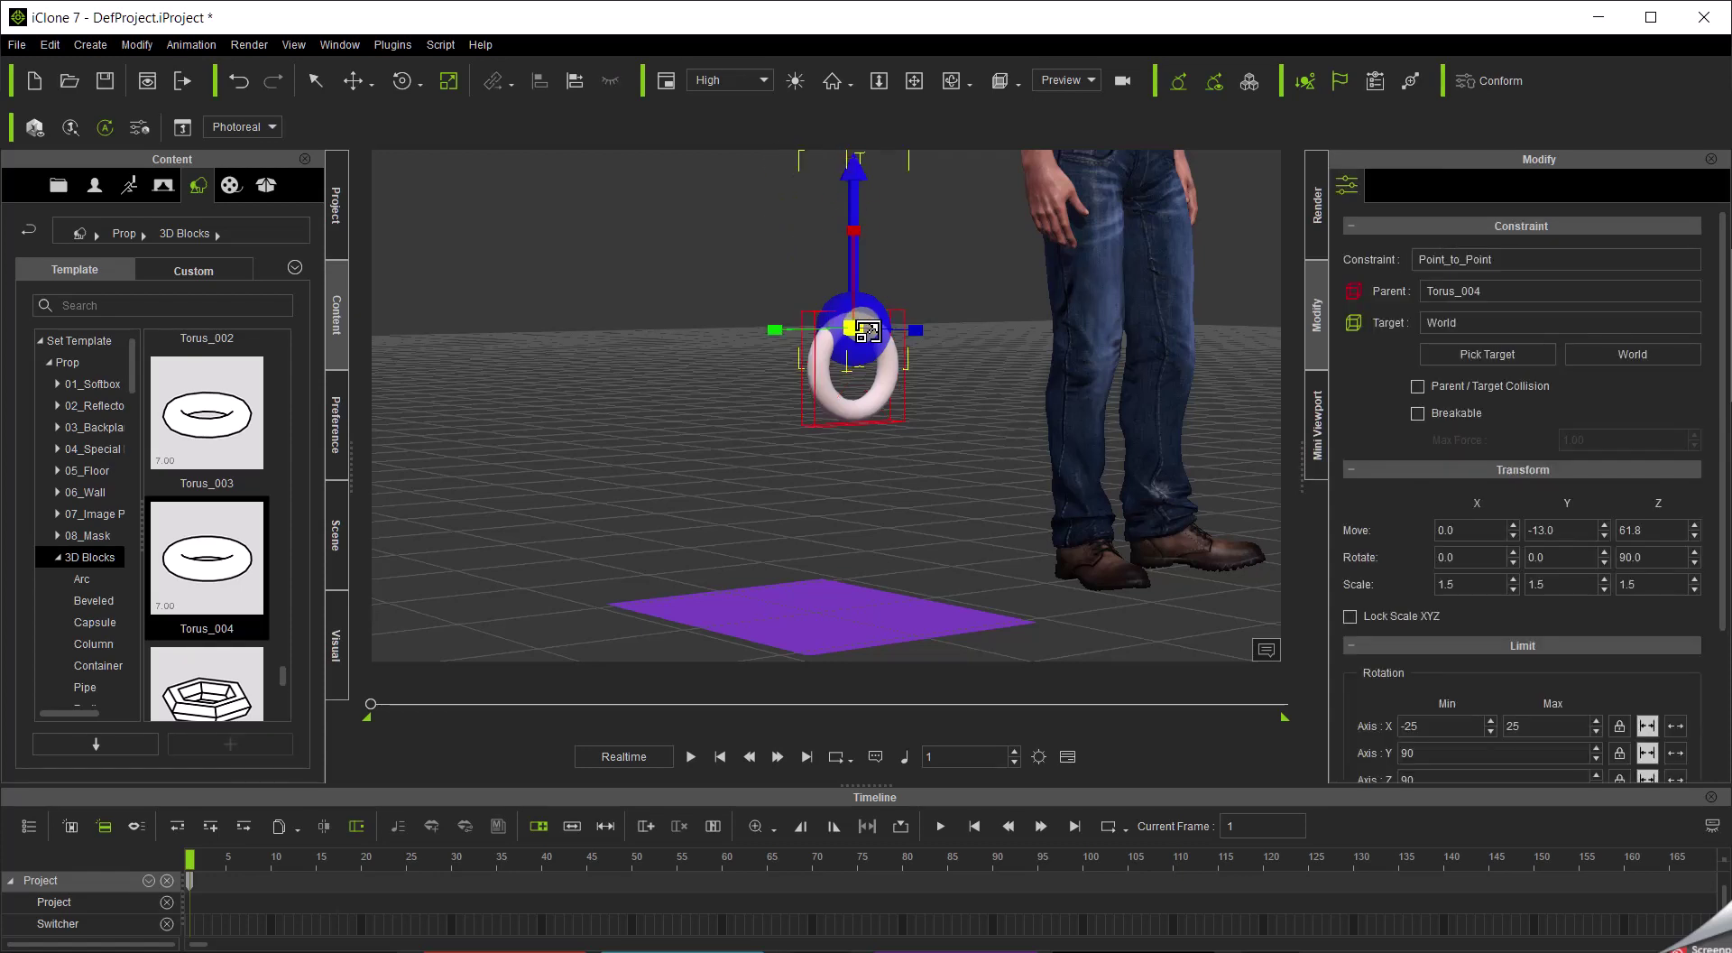
pyautogui.moveTo(861, 330); pyautogui.dragTo(861, 483)
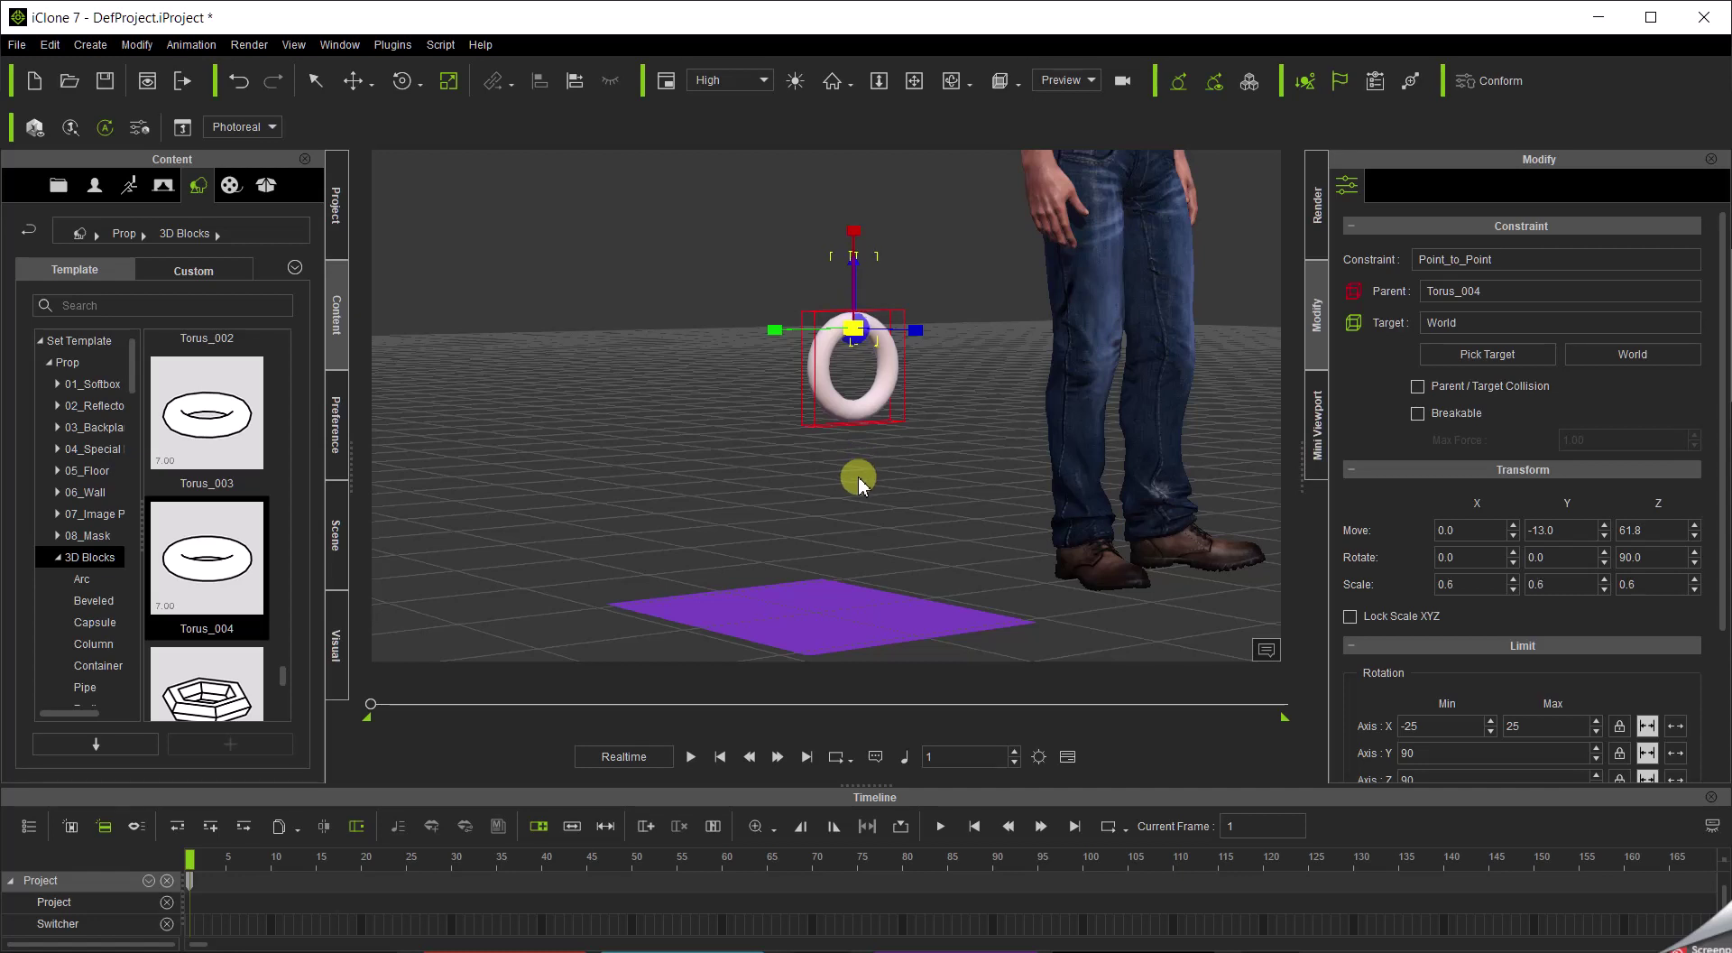
# Lower the torus slightly and raise the constraint into the top of the ring, to a Z position of about 63.3.
pyautogui.press('w')
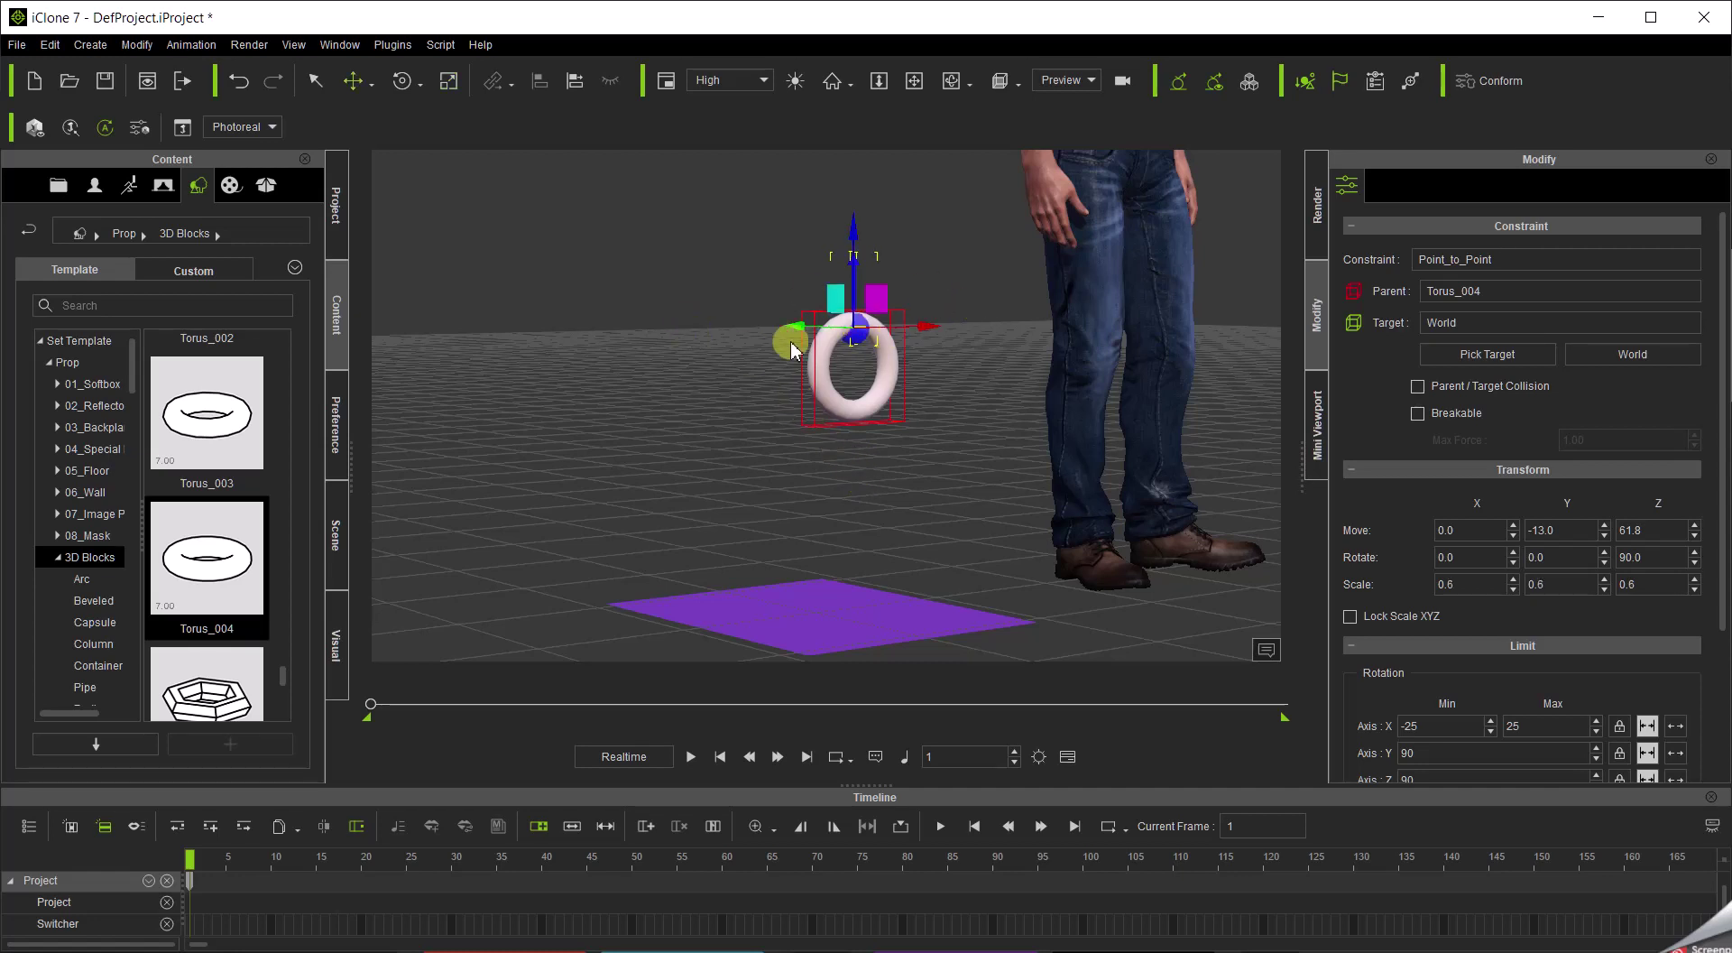
pyautogui.scroll(5, 749, 354)
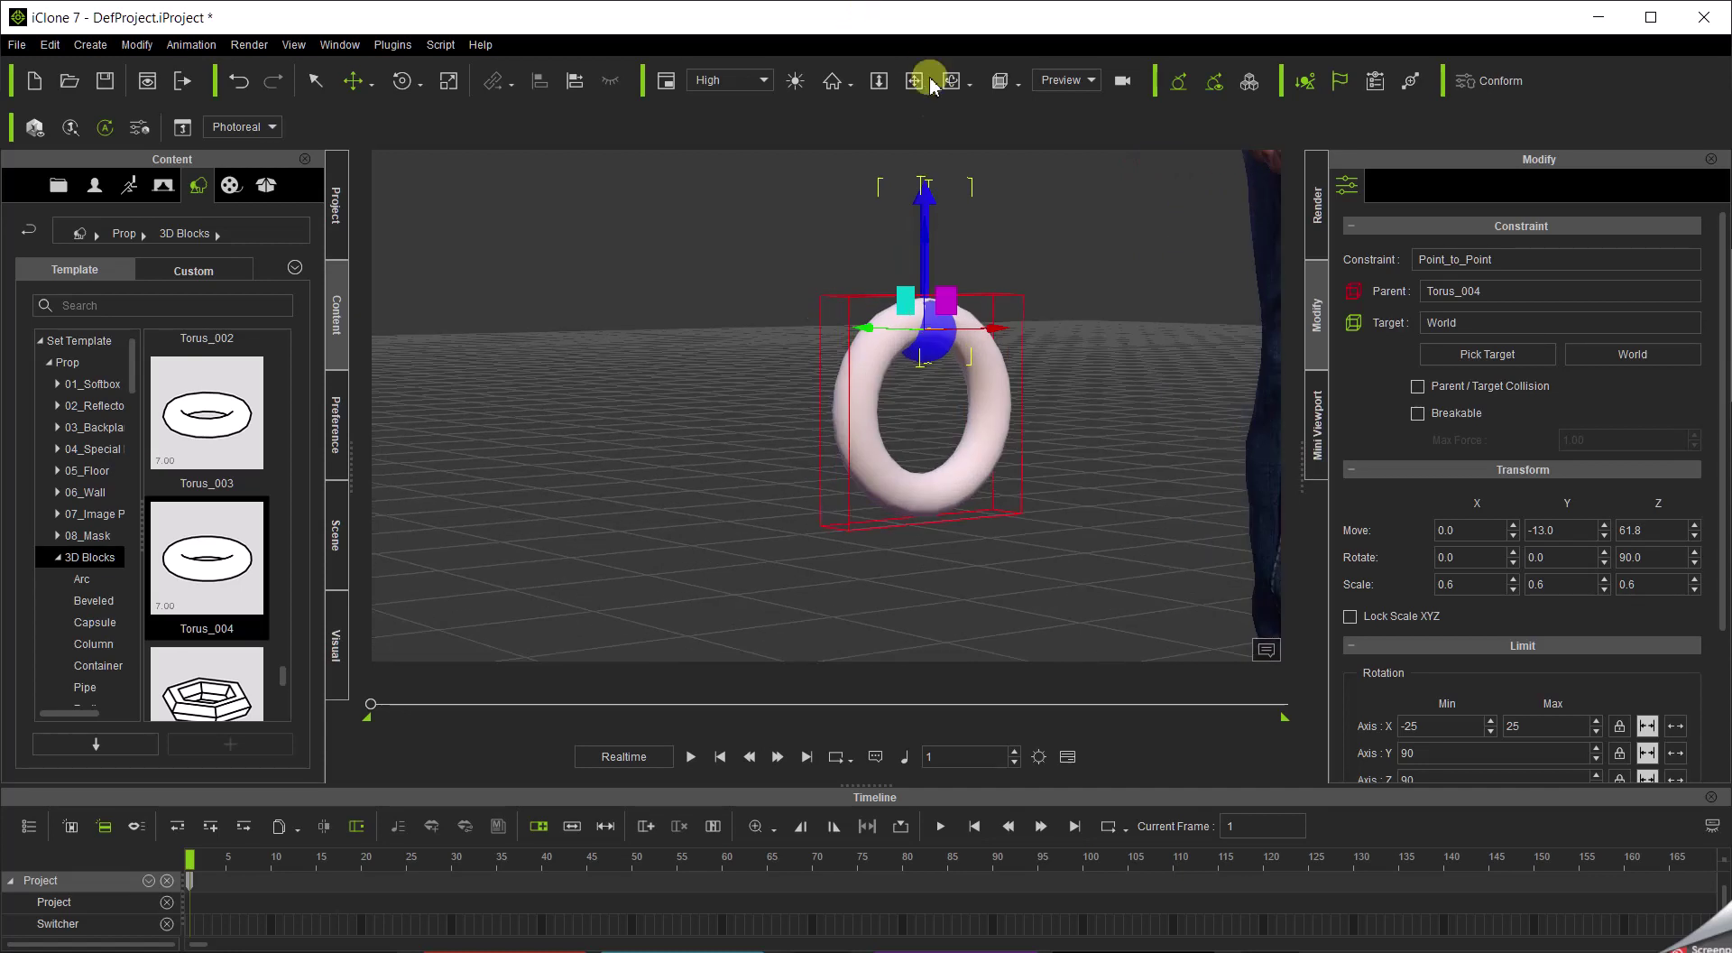
pyautogui.click(923, 221)
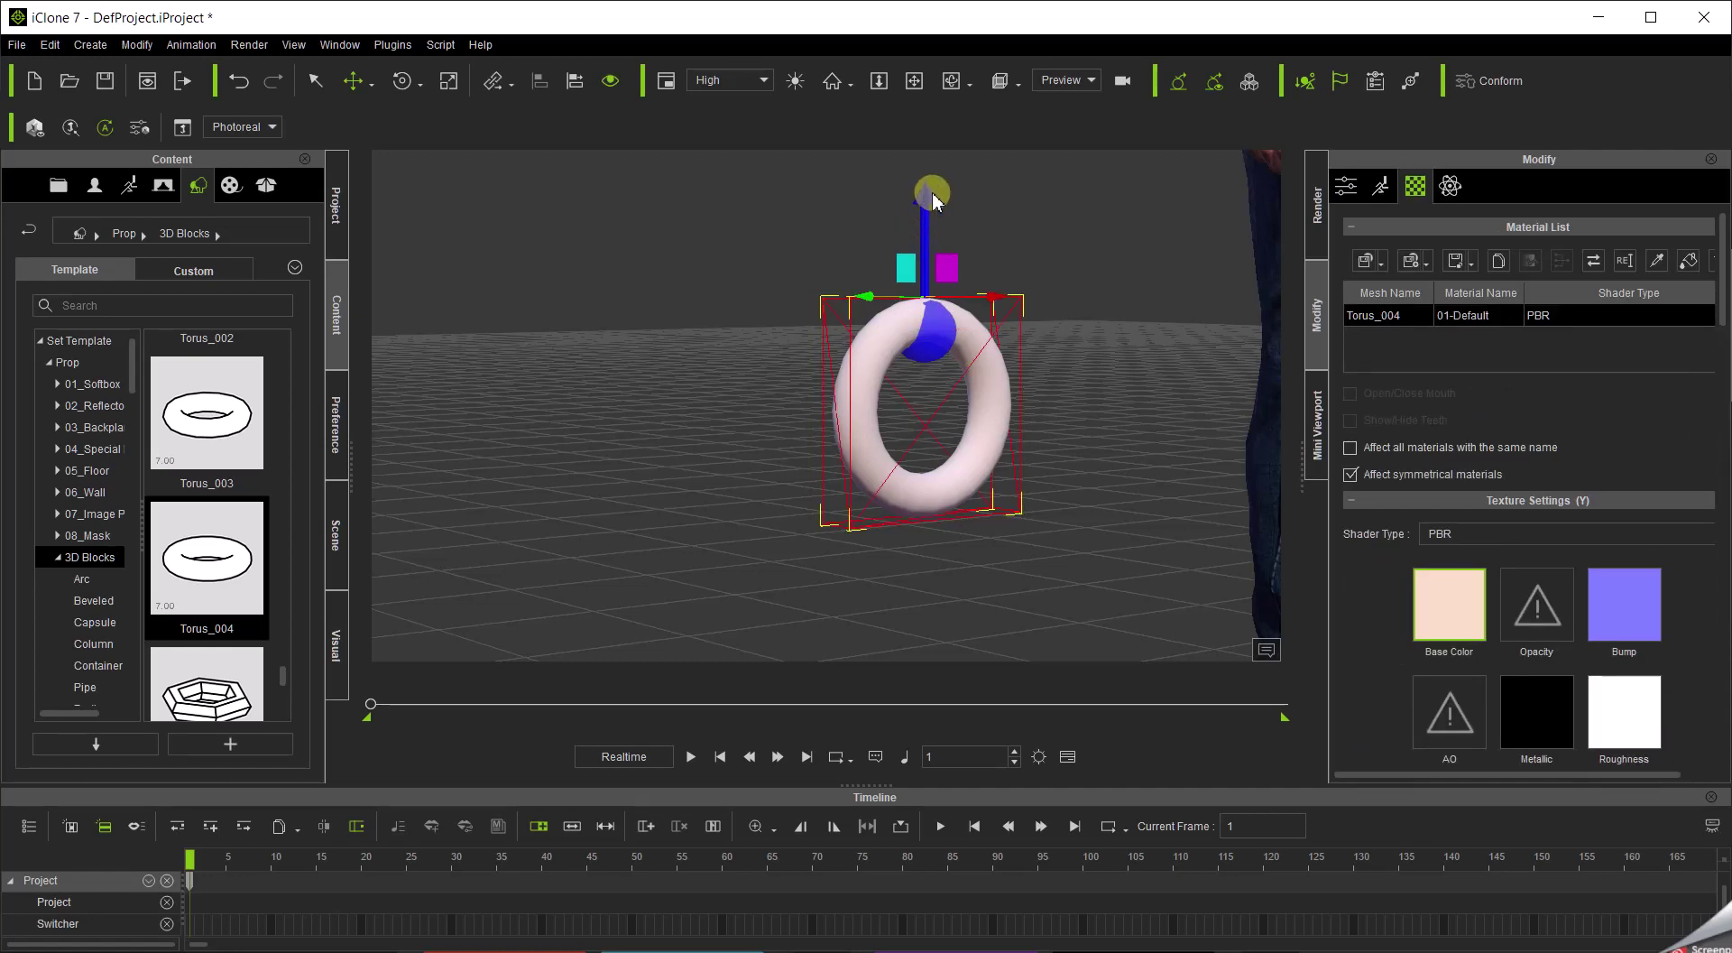
pyautogui.moveTo(925, 196); pyautogui.dragTo(923, 199)
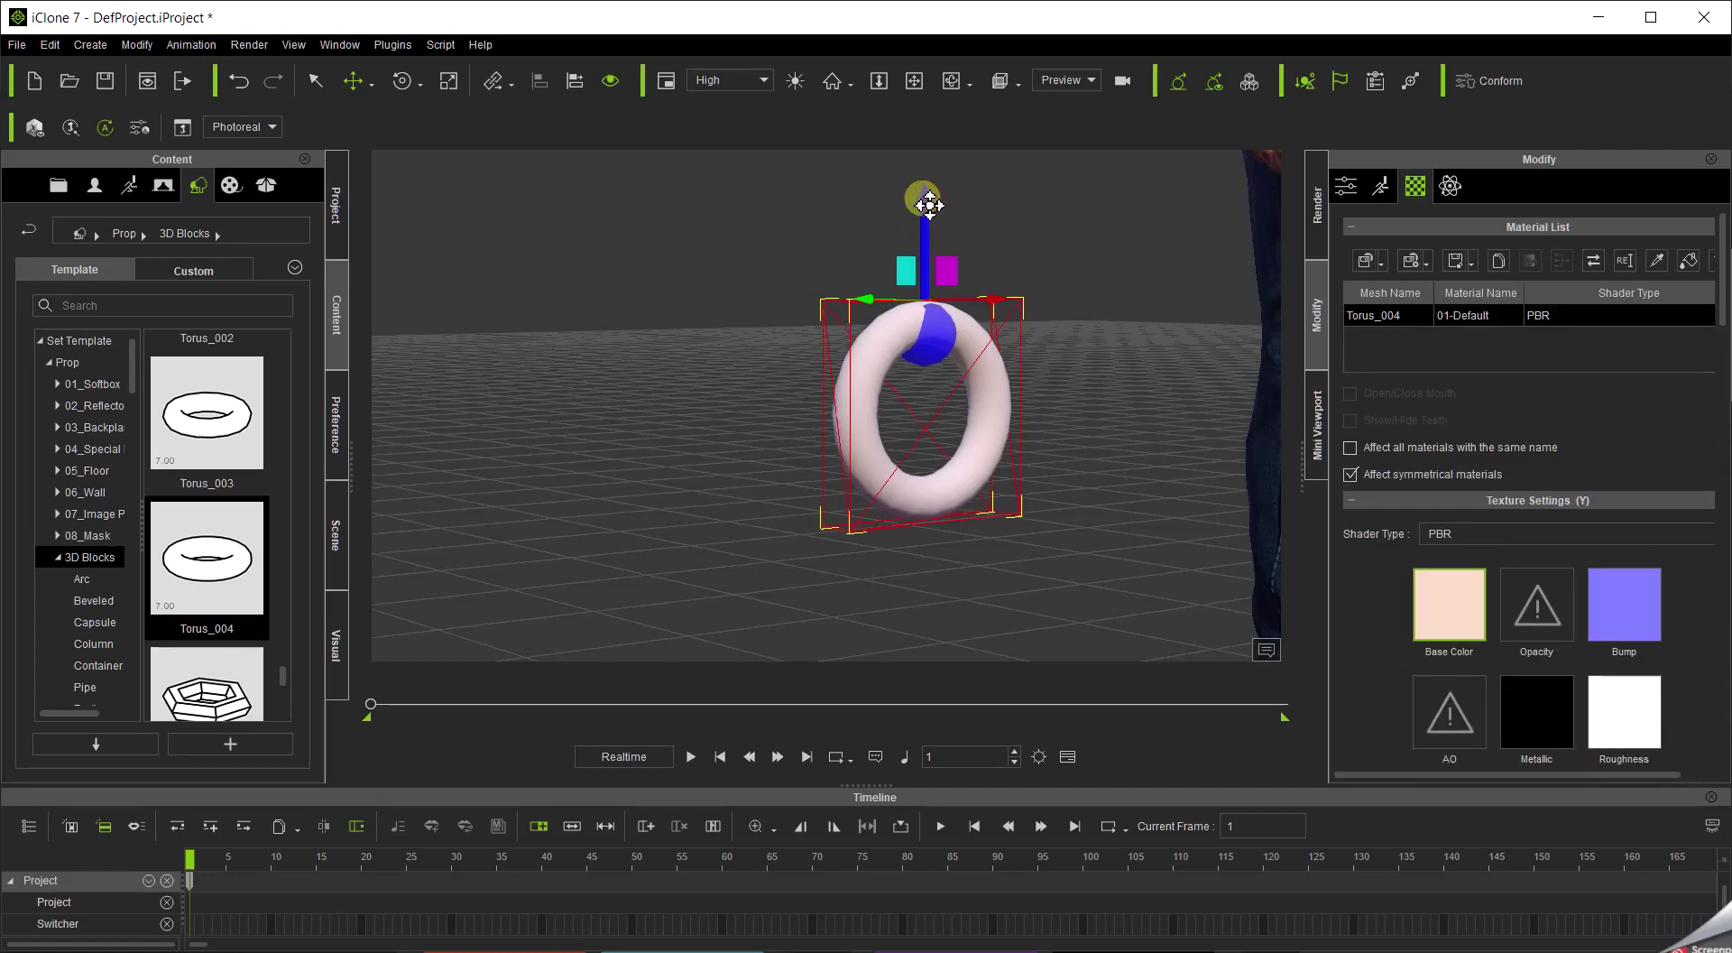
pyautogui.click(926, 201)
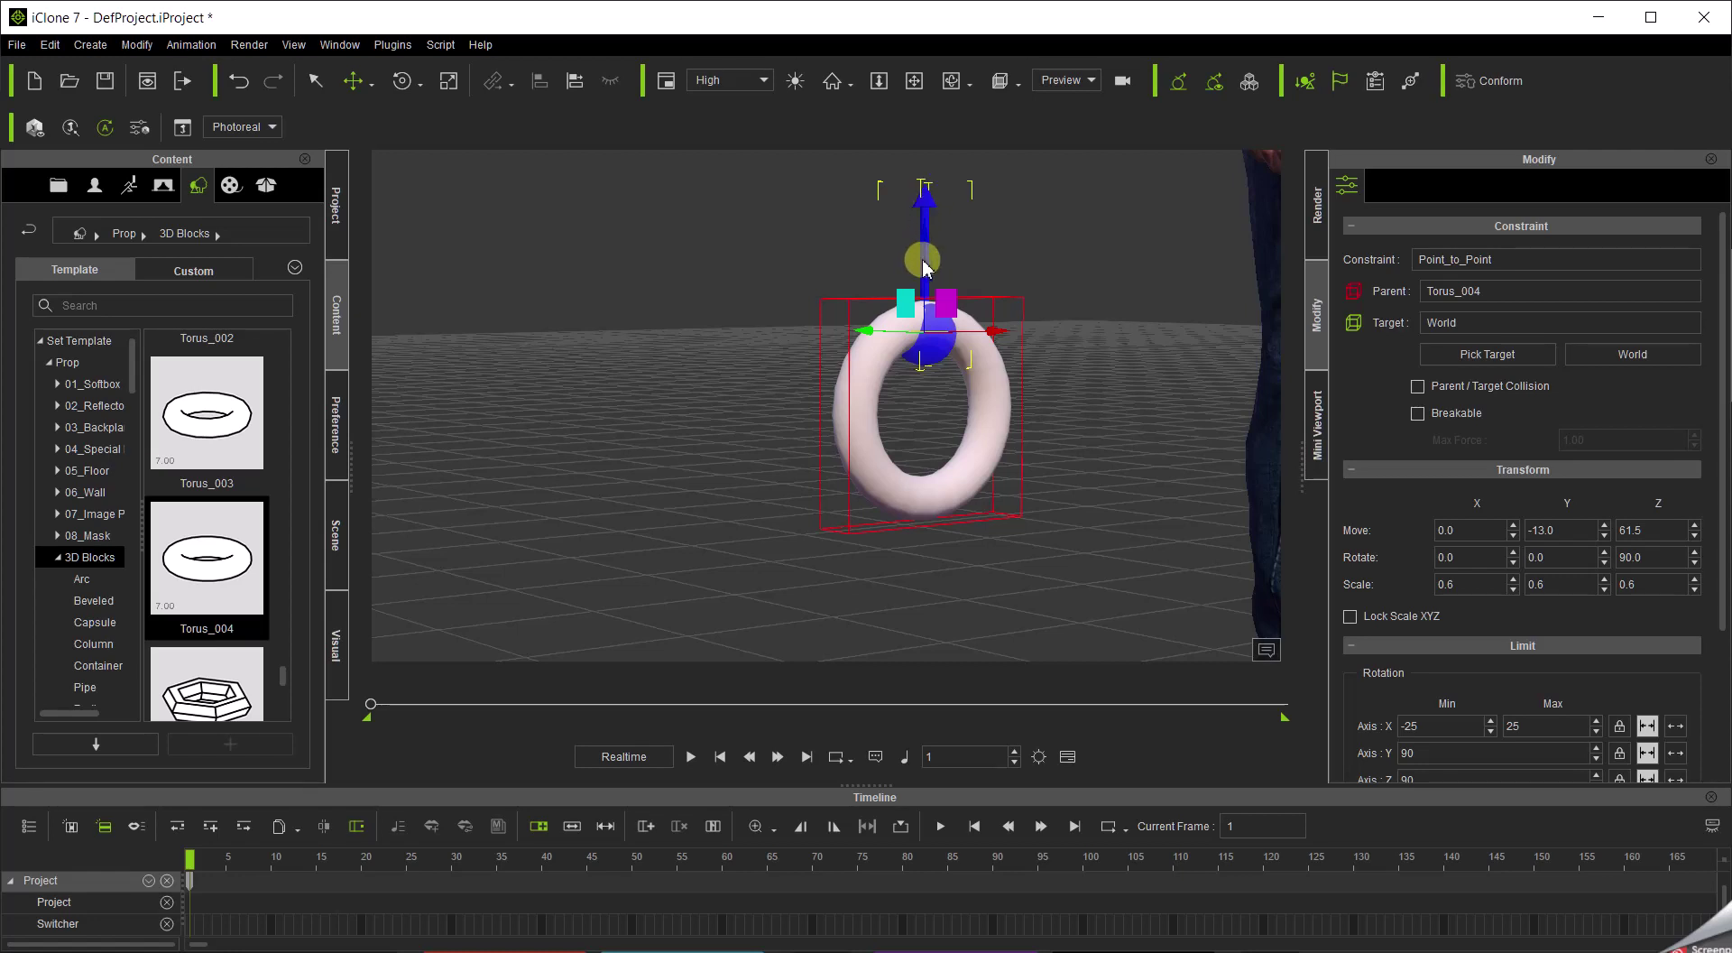
pyautogui.moveTo(929, 255); pyautogui.dragTo(920, 238)
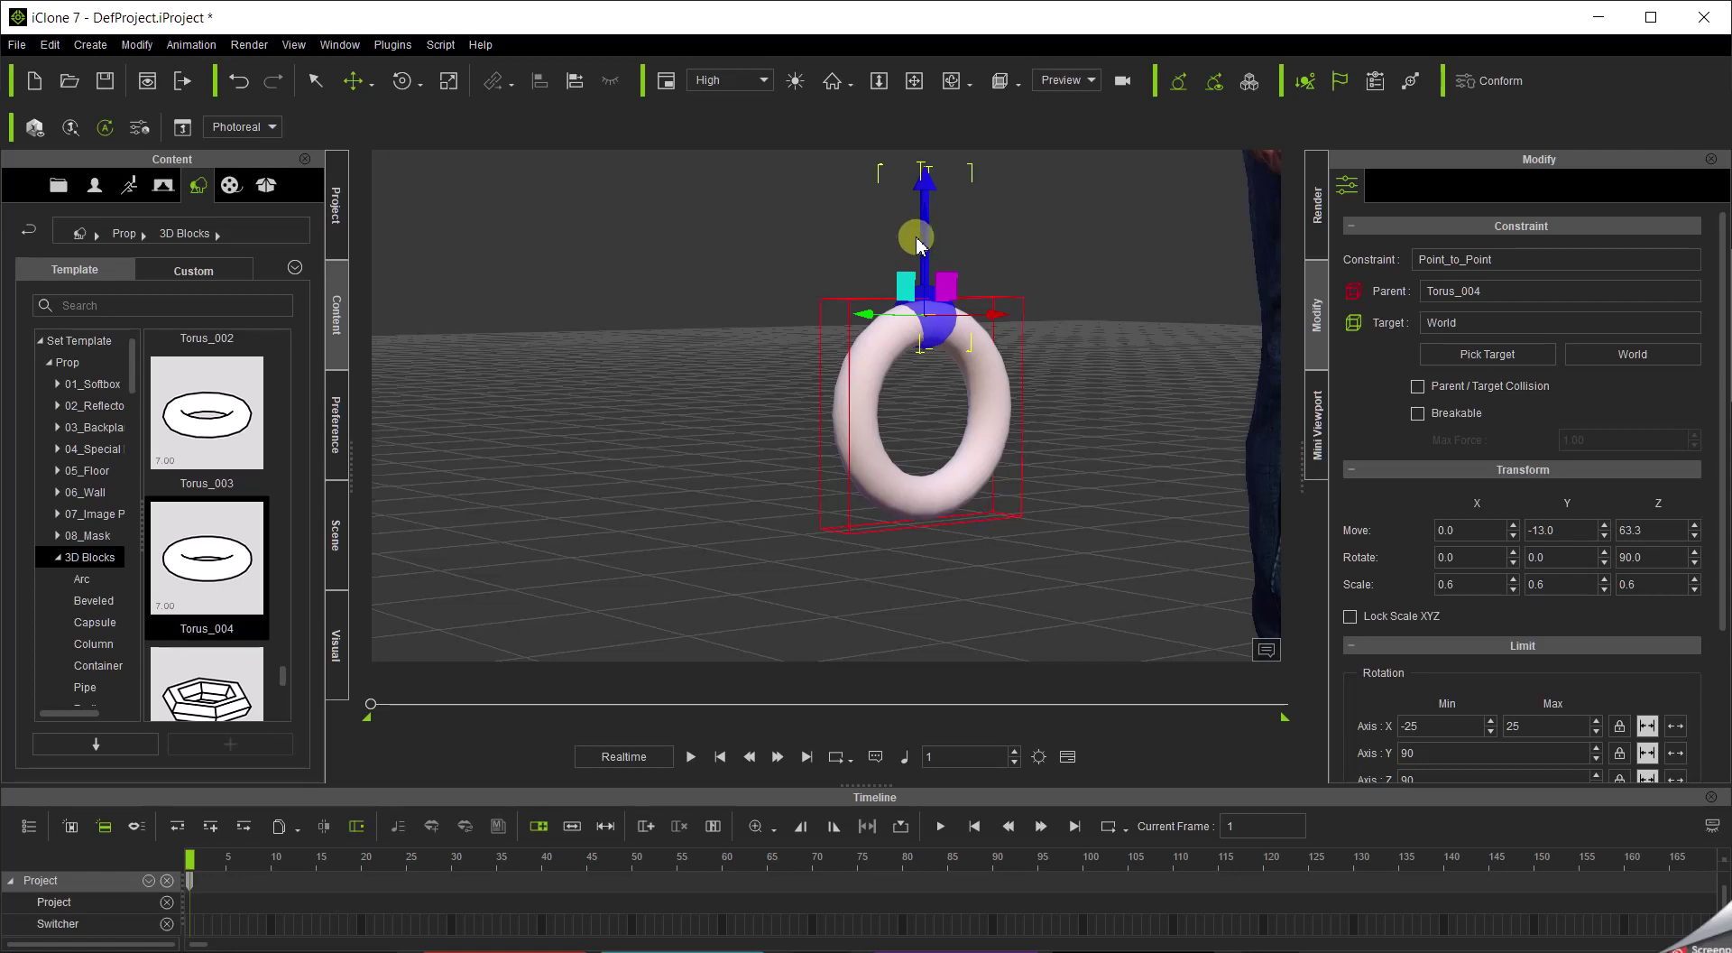
# Reduce the constraint's uniform scale to about 0.5.
pyautogui.press('r')
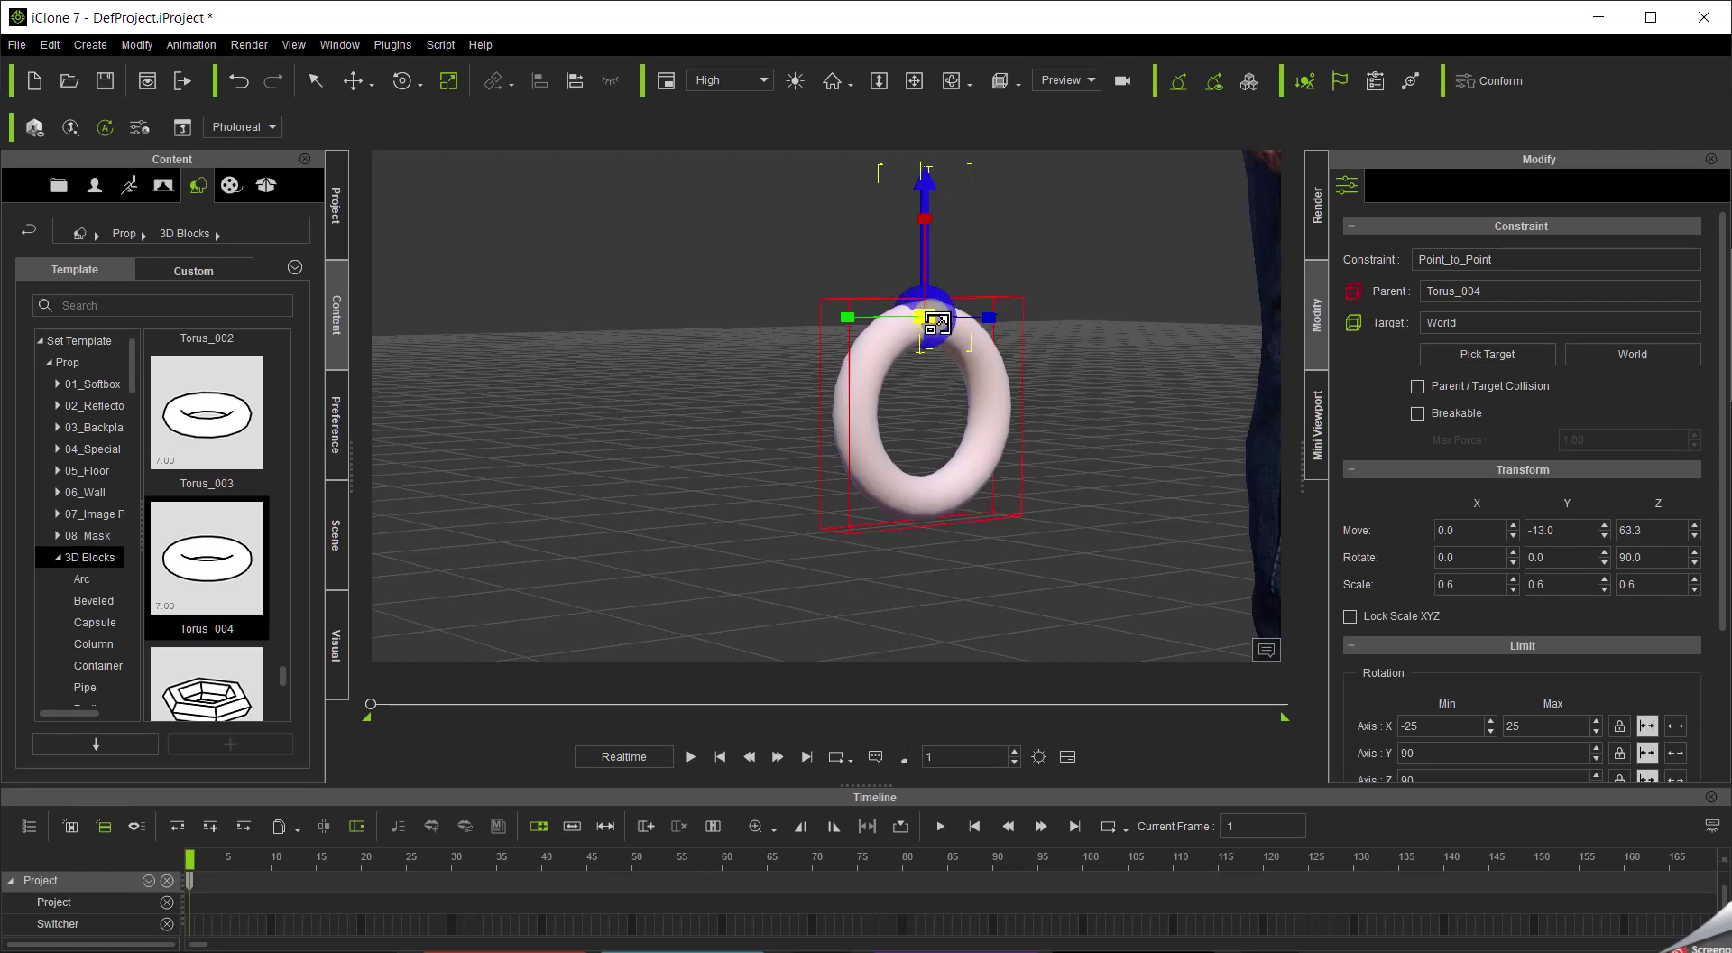
pyautogui.moveTo(926, 349); pyautogui.dragTo(922, 359)
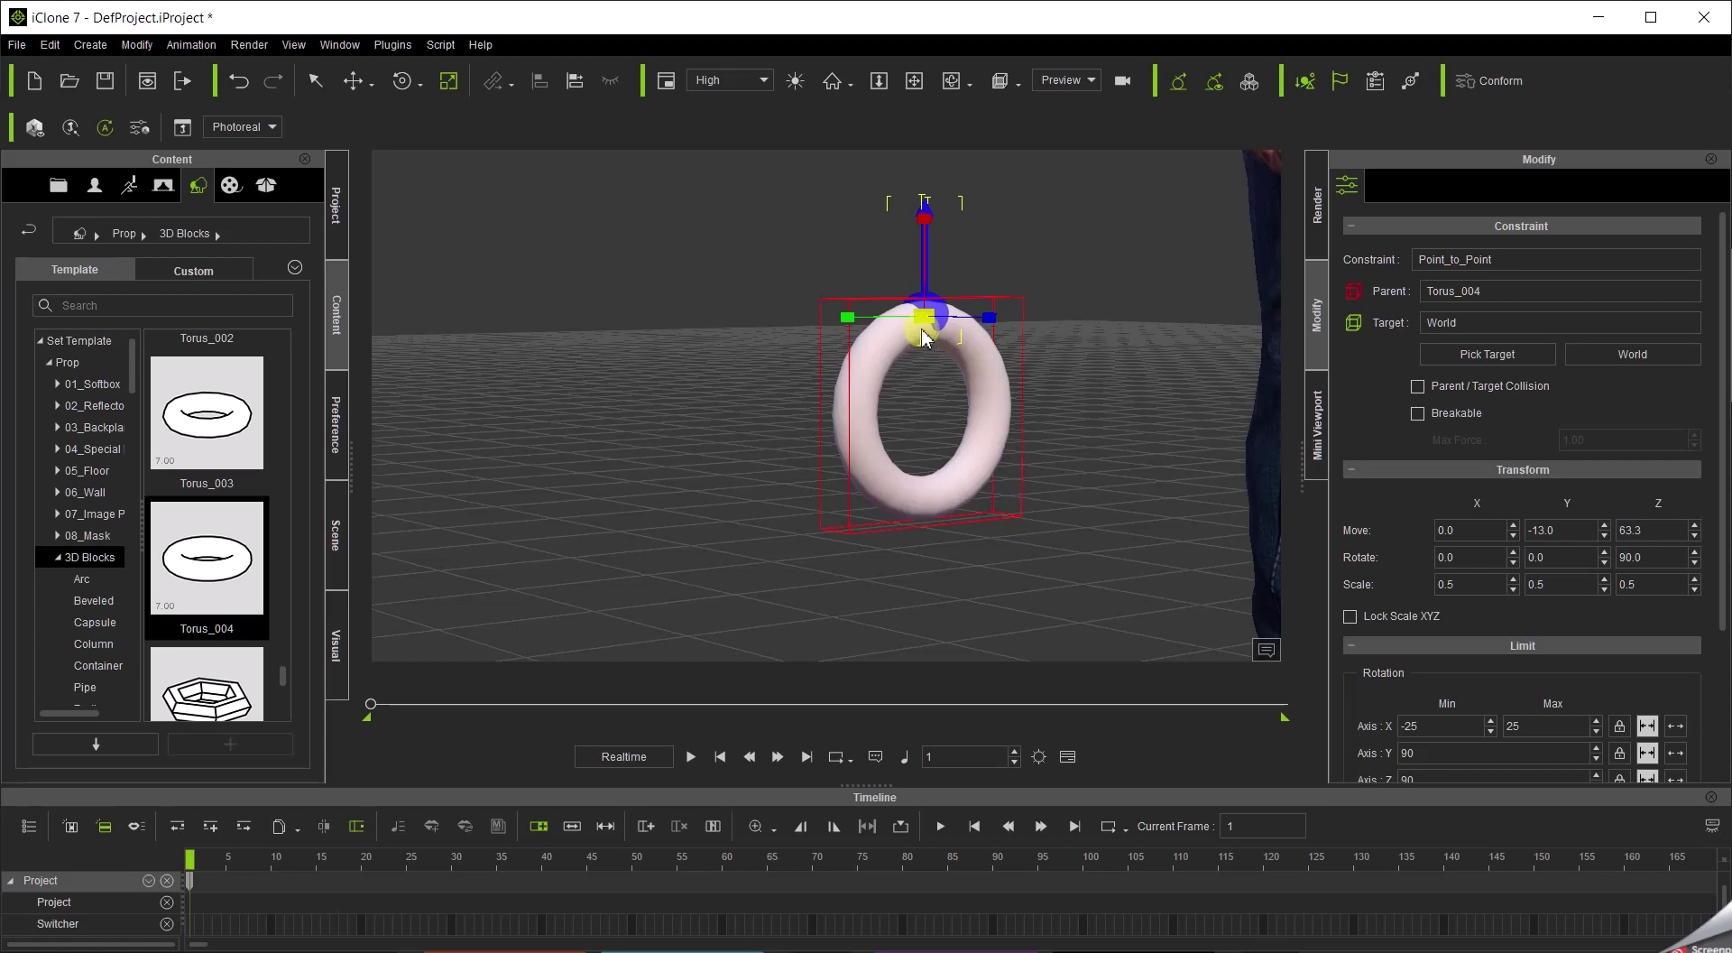
pyautogui.press('w')
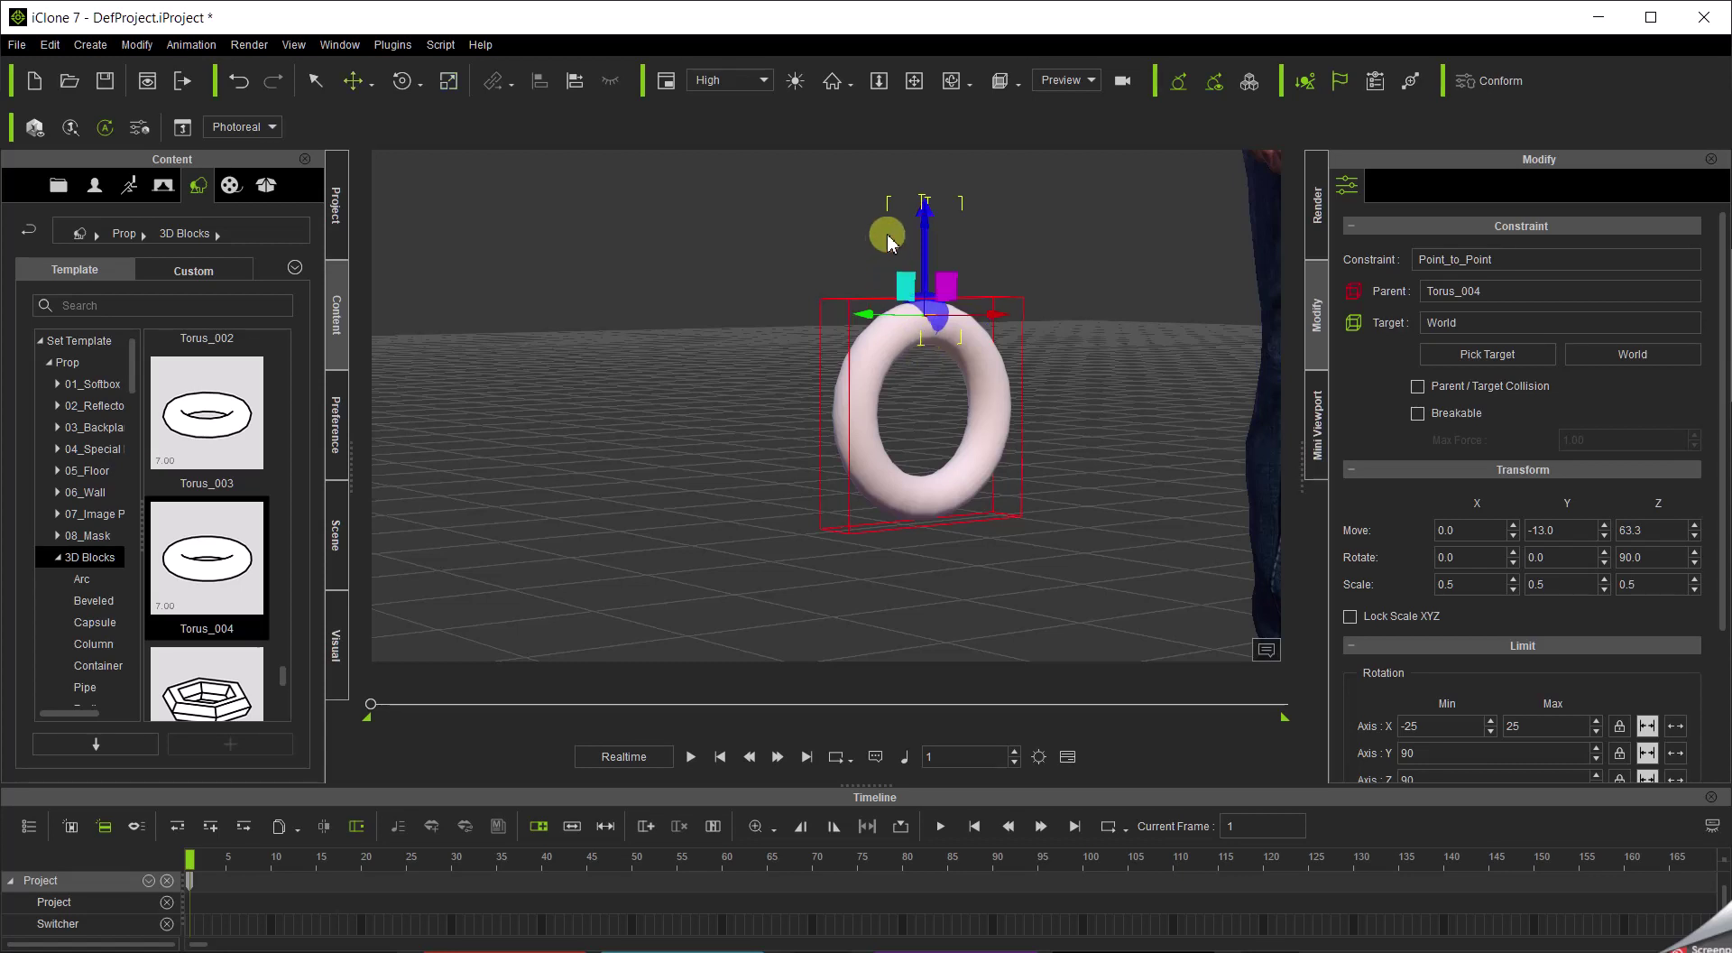
# Lower the Point to Point constraint to a Z position of 62.6, and raise the torus with it to about Z 117.4.
pyautogui.moveTo(929, 223); pyautogui.dragTo(907, 224)
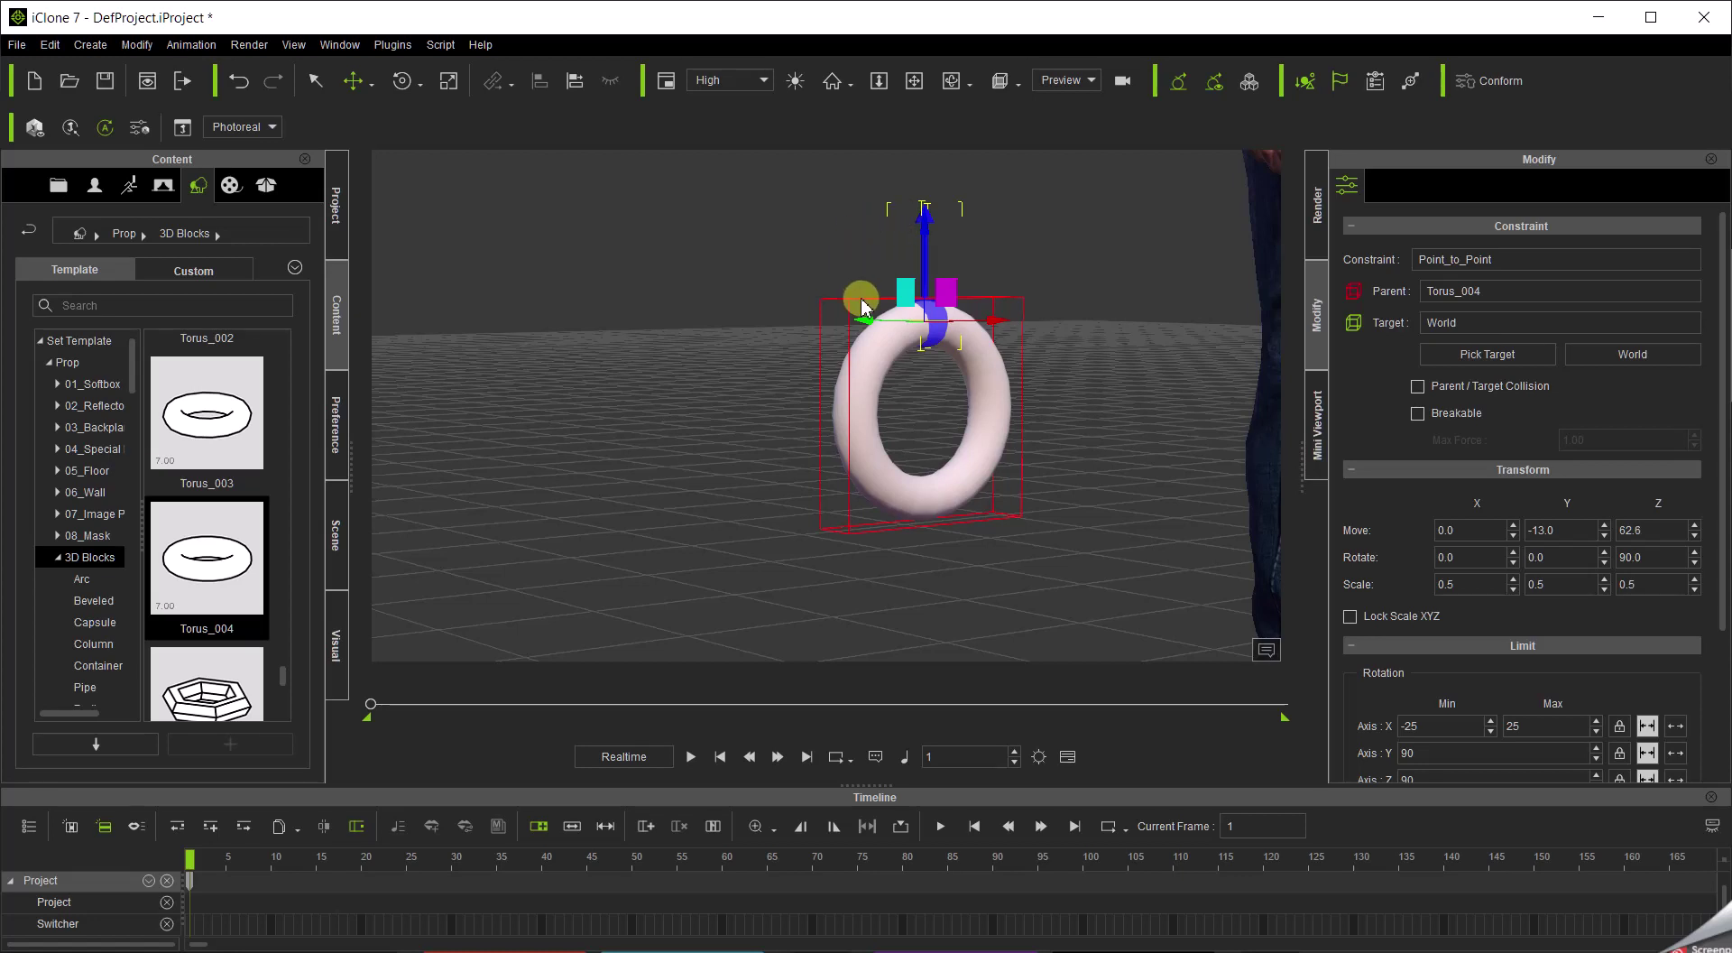
pyautogui.click(857, 360)
pyautogui.scroll(-10, 871, 343)
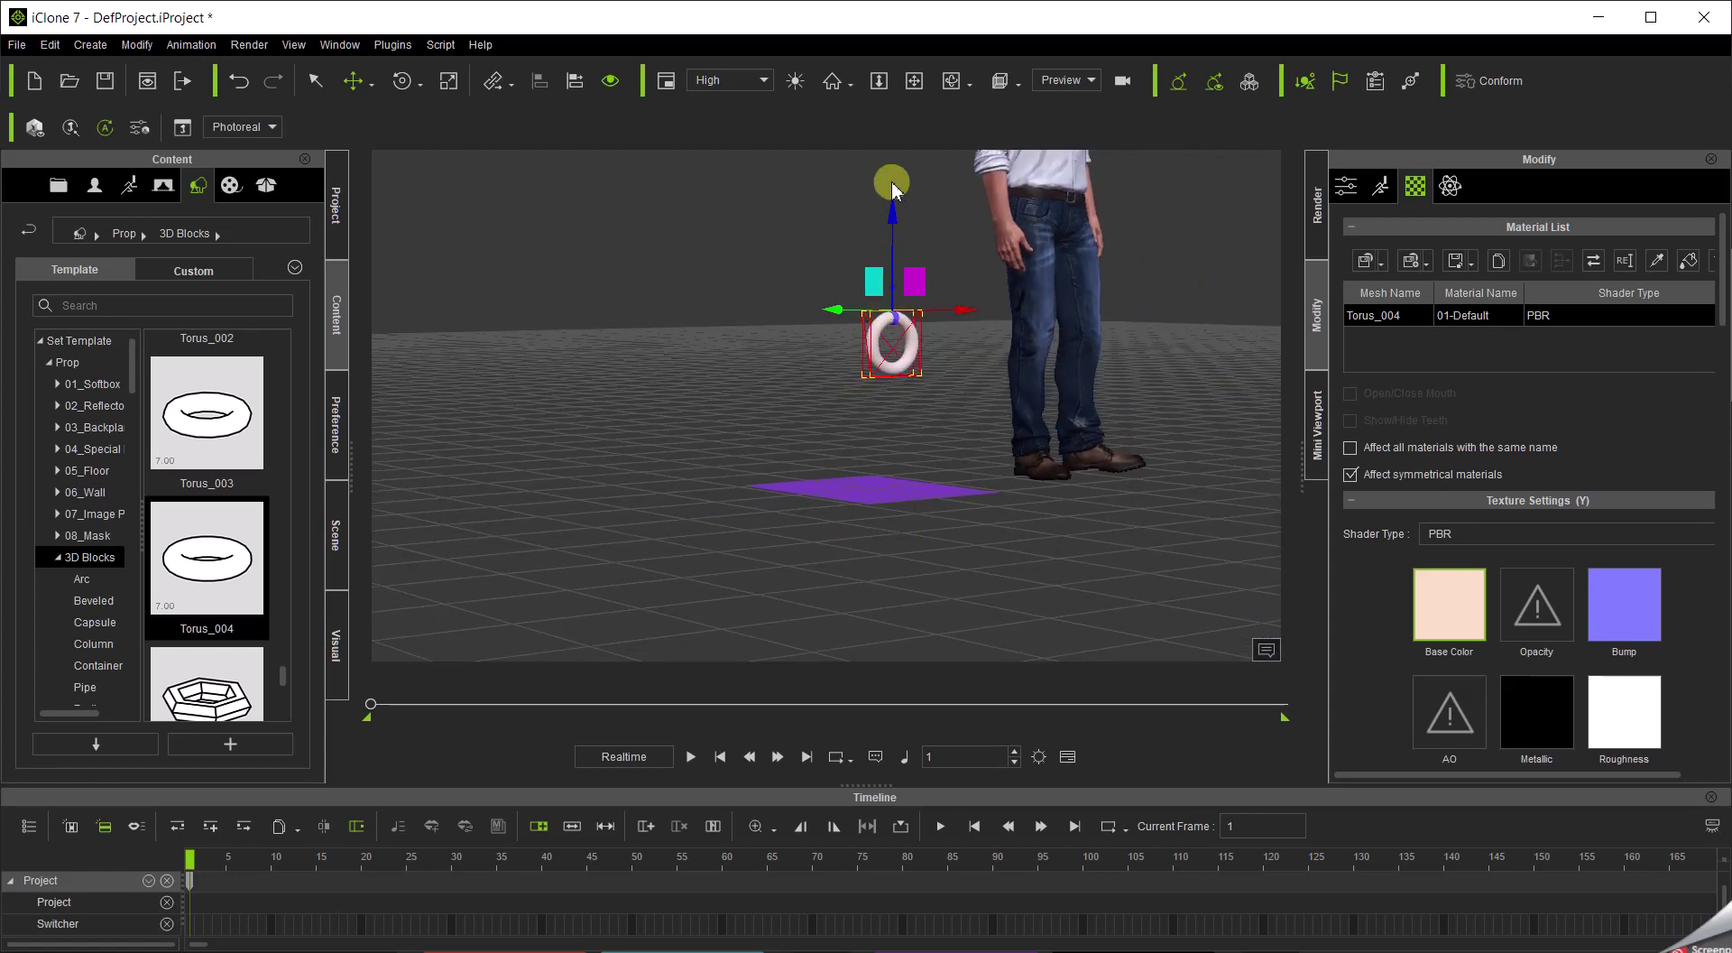
pyautogui.moveTo(901, 224); pyautogui.dragTo(849, 65)
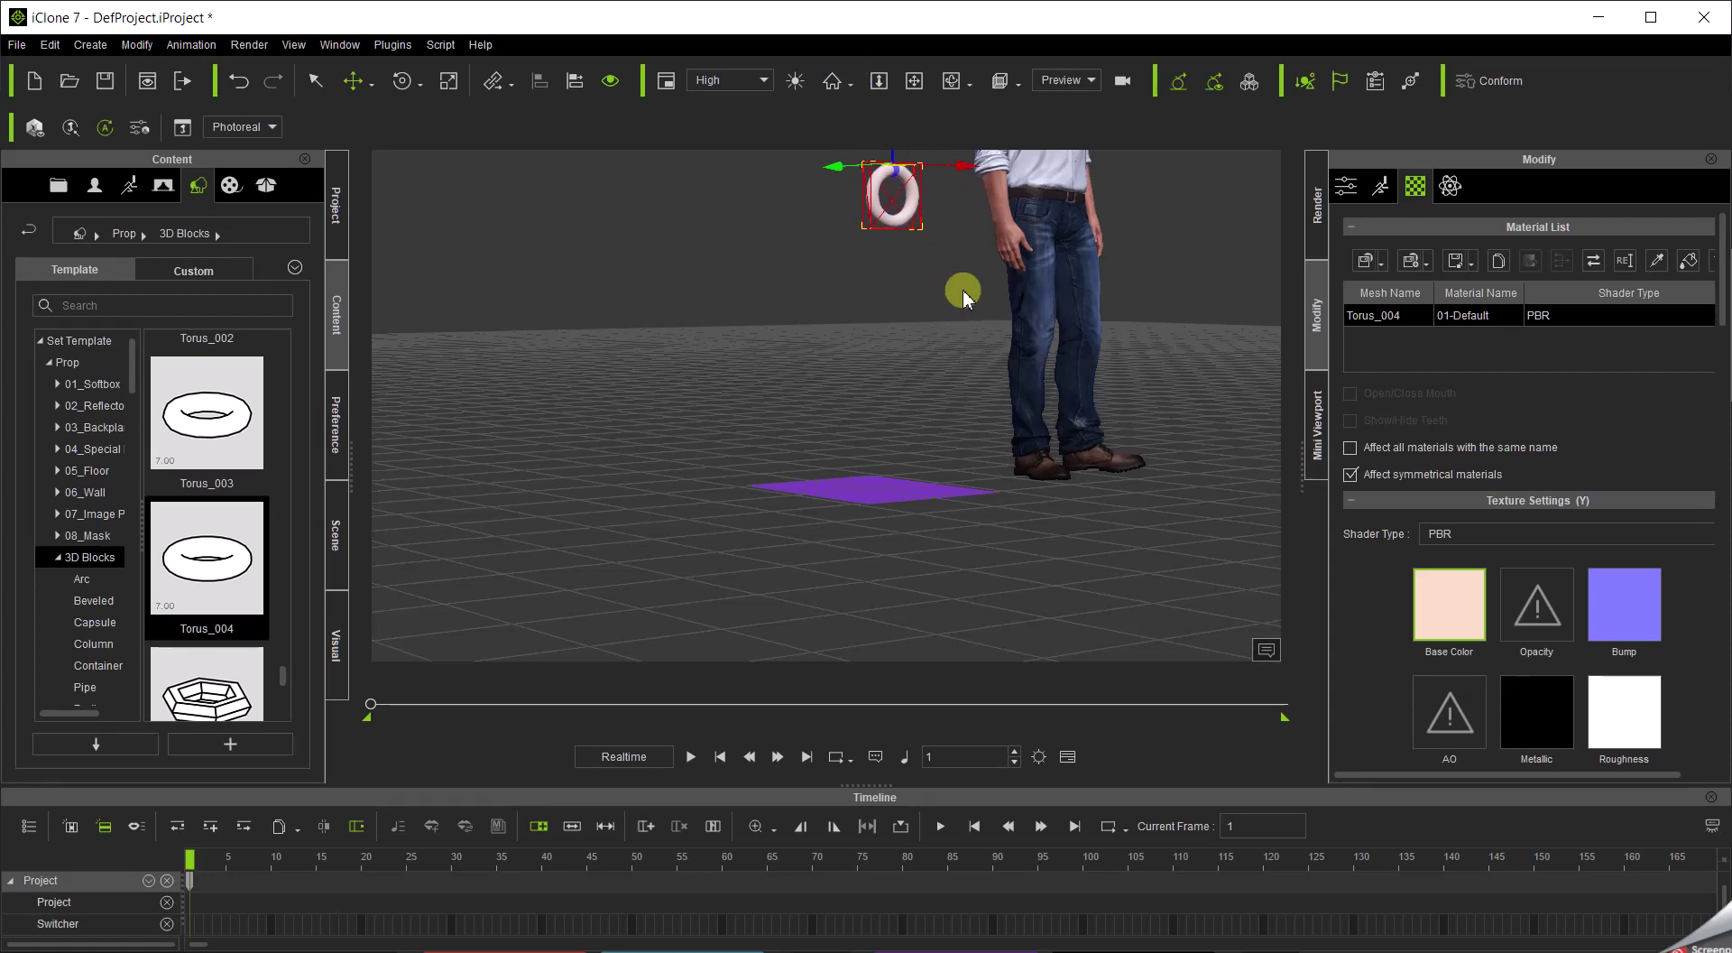
pyautogui.moveTo(909, 352); pyautogui.dragTo(929, 464, button='middle')
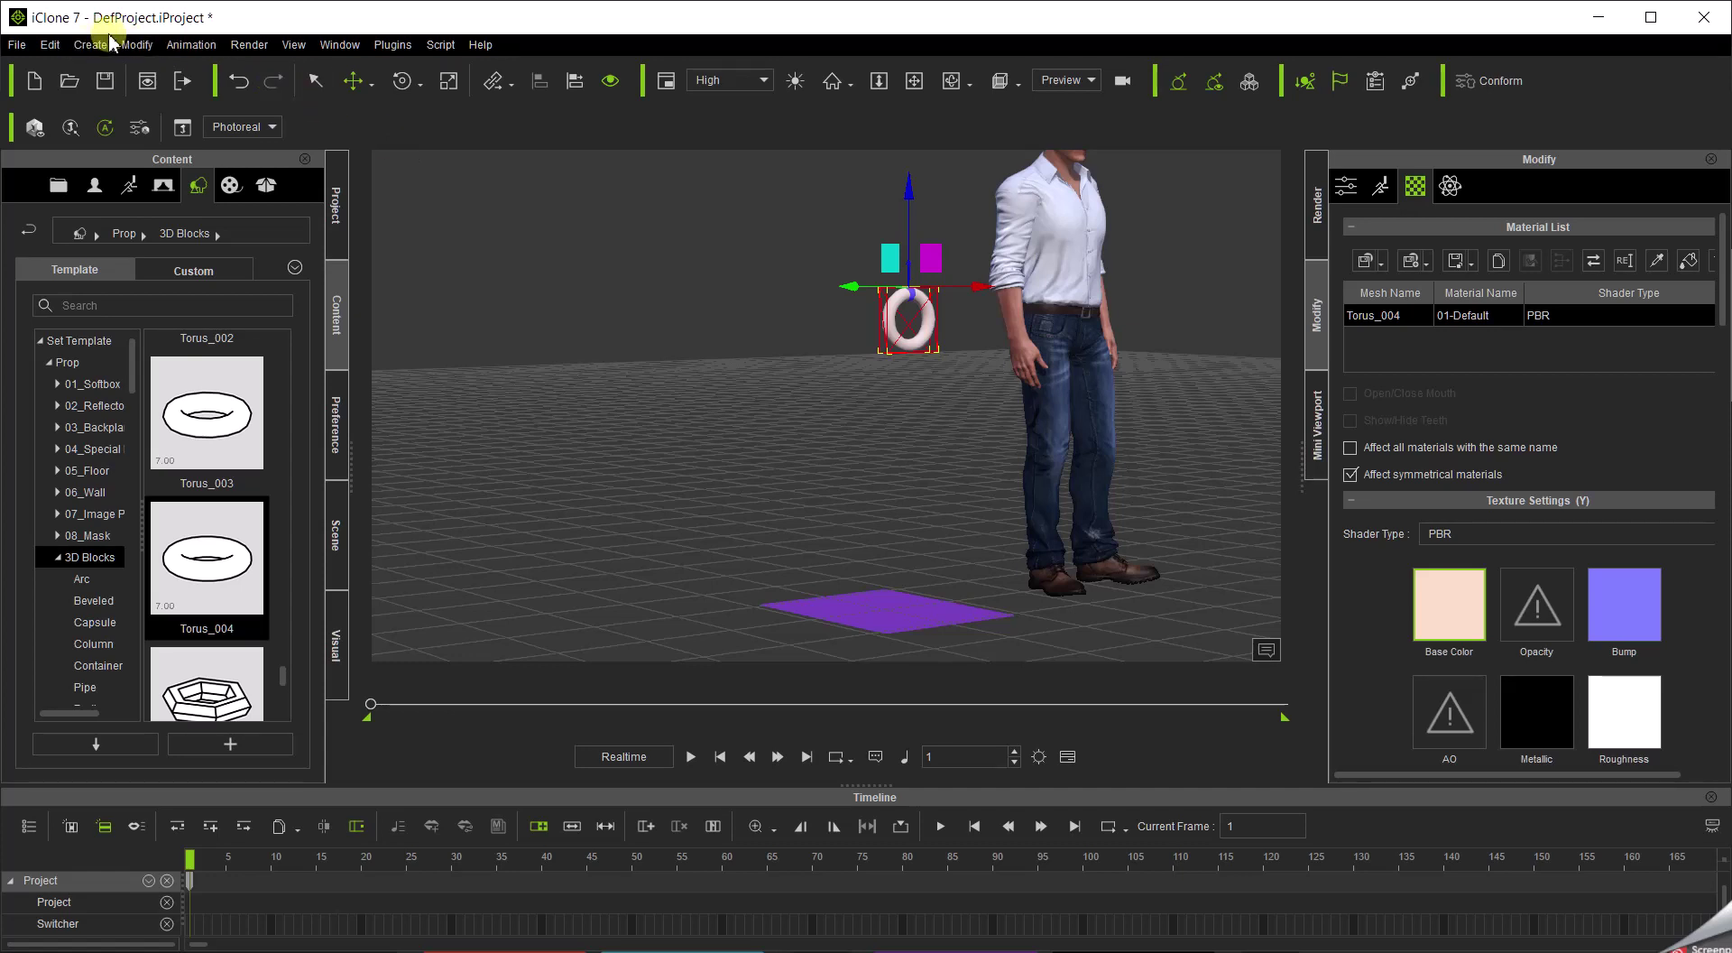
# Start a Multi-Duplicate of the torus and bring the offset copies back in line with the original, at about X -0.3, Y -12.8.
pyautogui.click(50, 46)
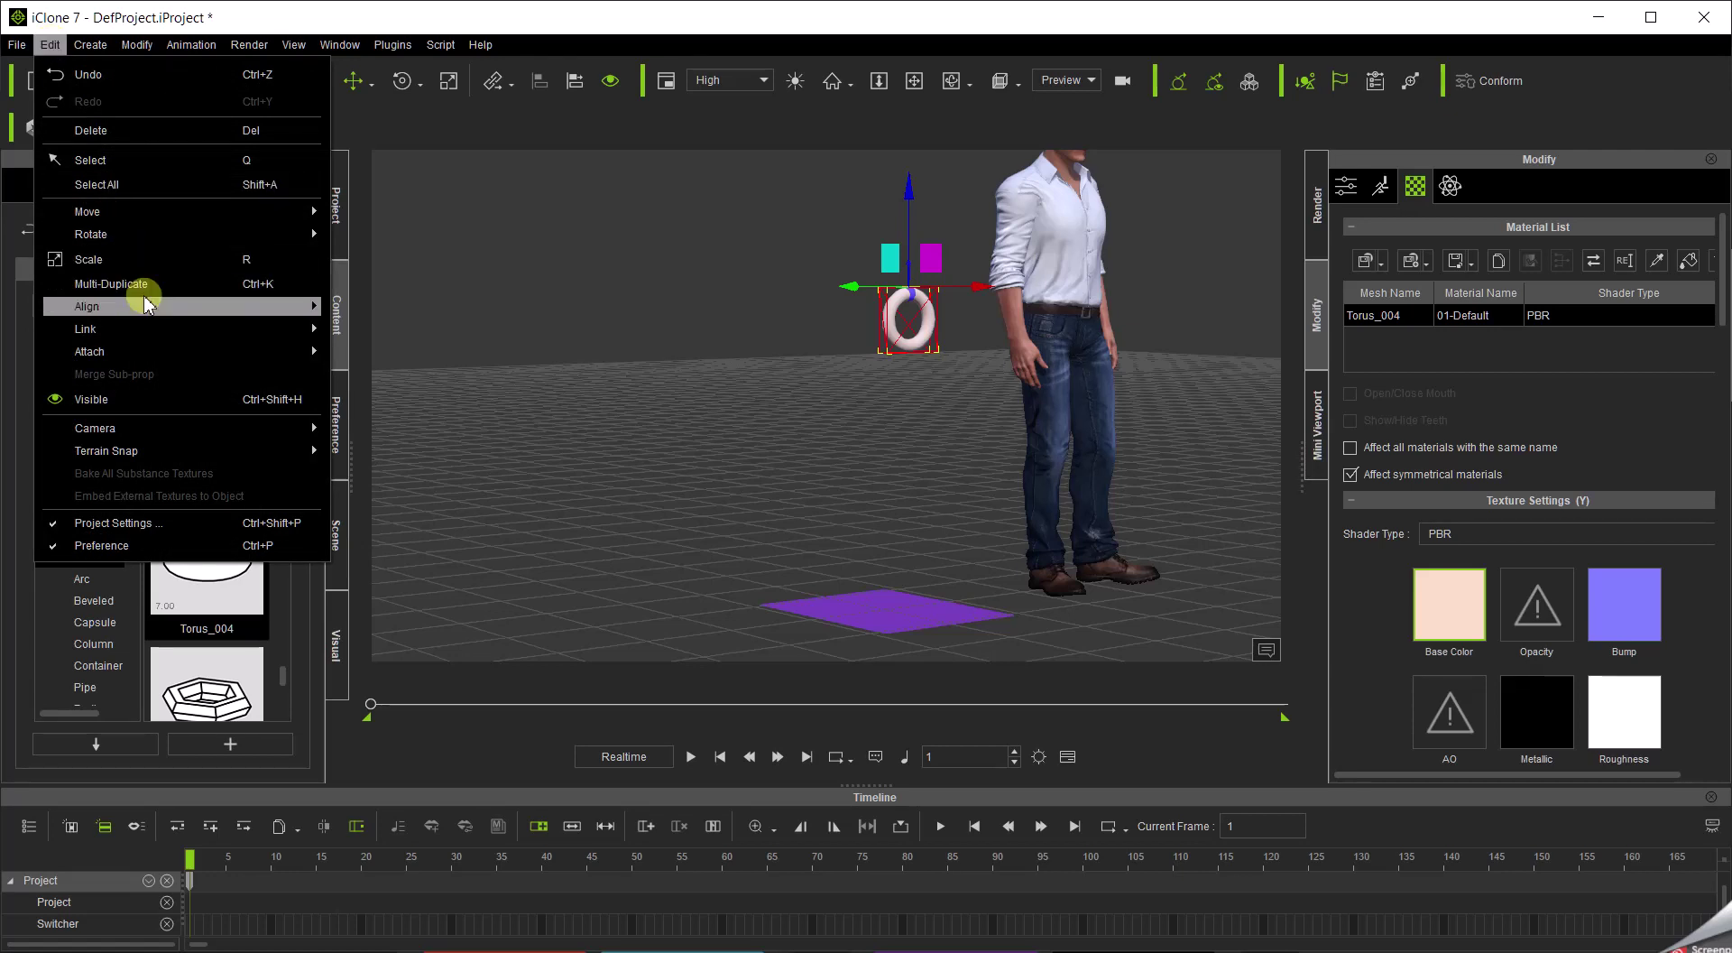
pyautogui.click(192, 284)
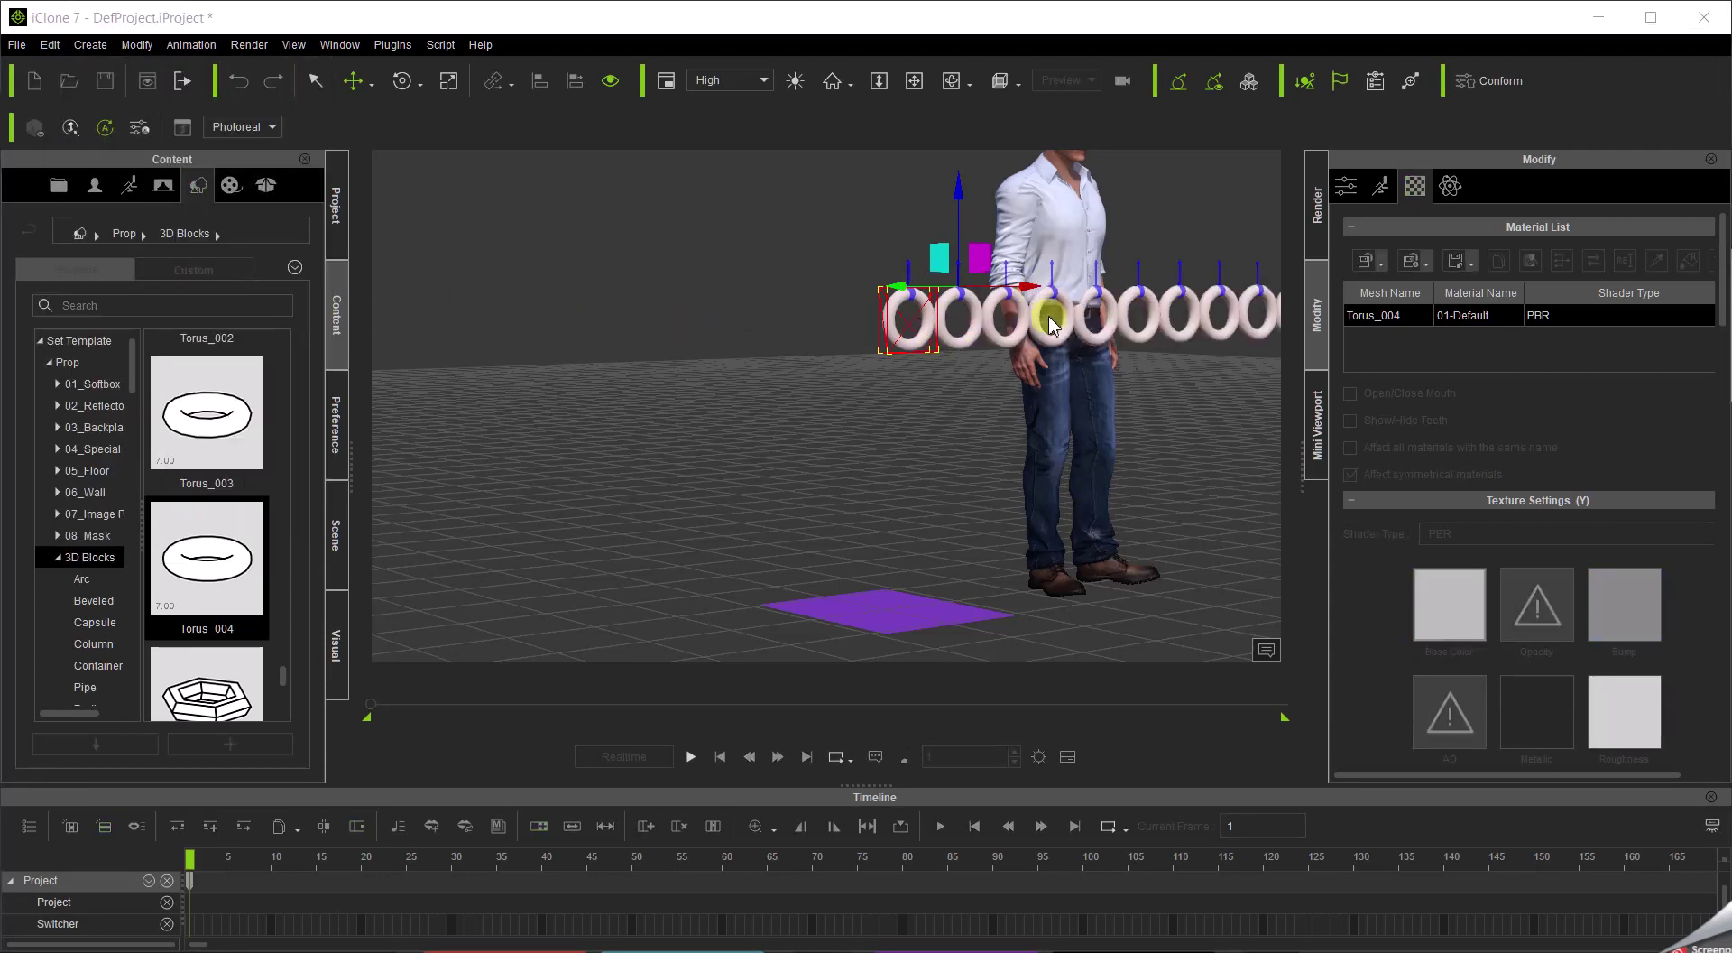
pyautogui.moveTo(1507, 484); pyautogui.dragTo(1273, 421)
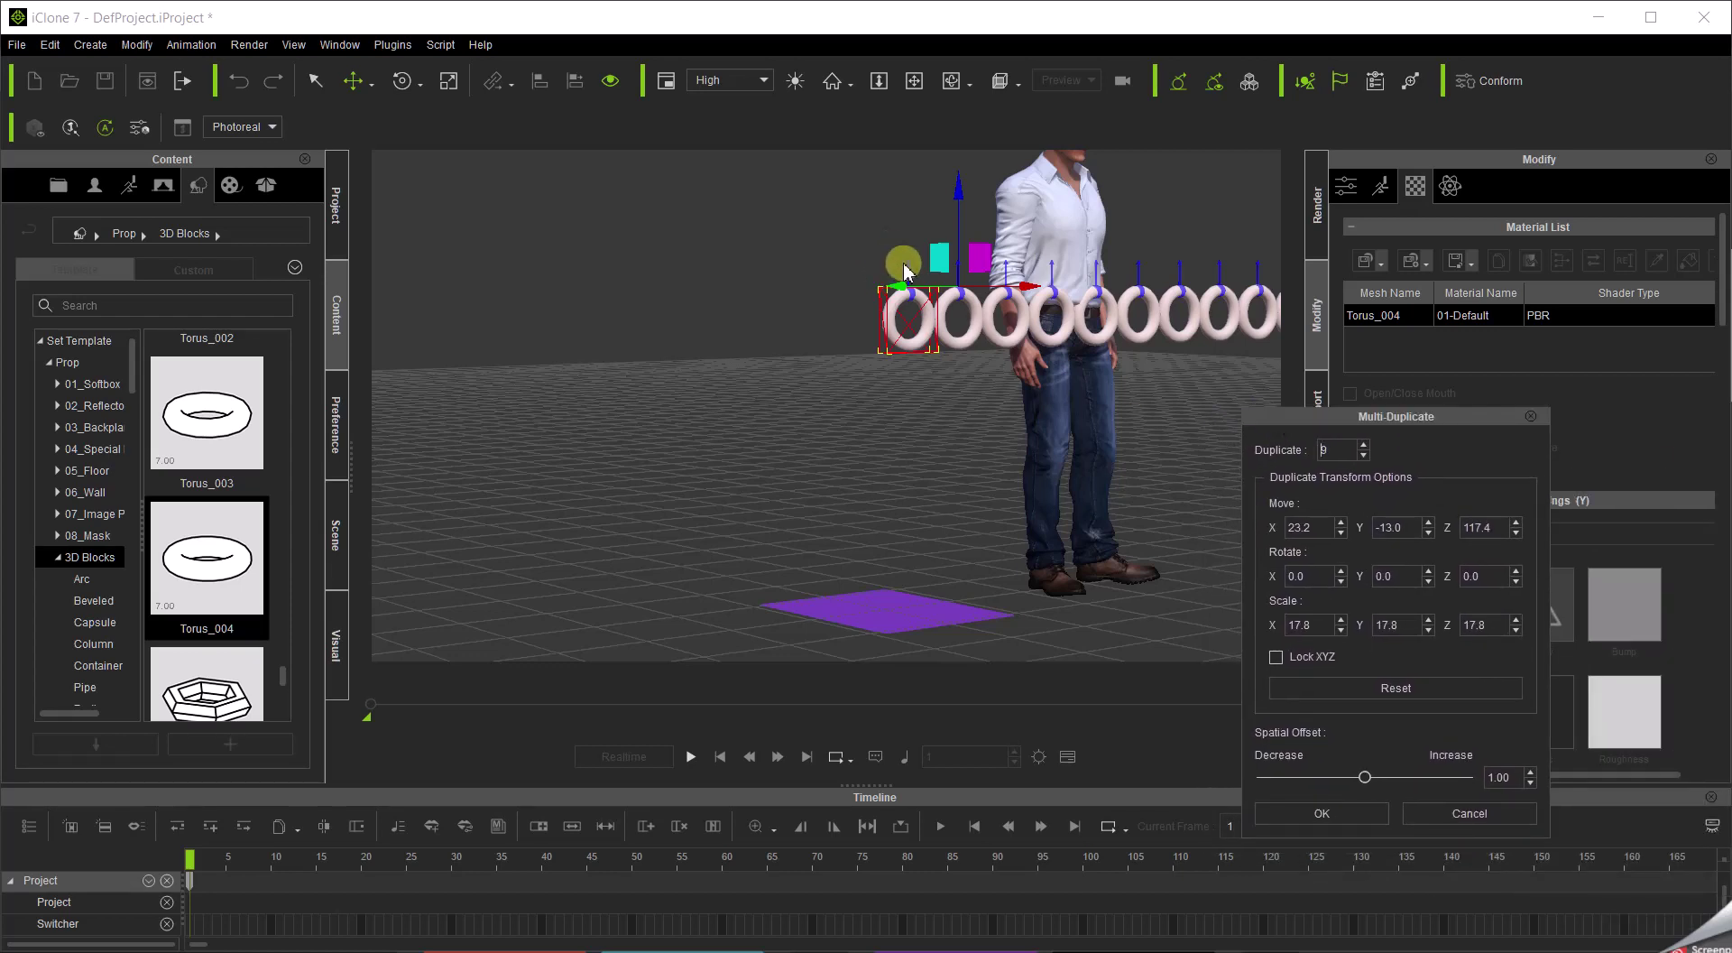
pyautogui.scroll(4, 908, 270)
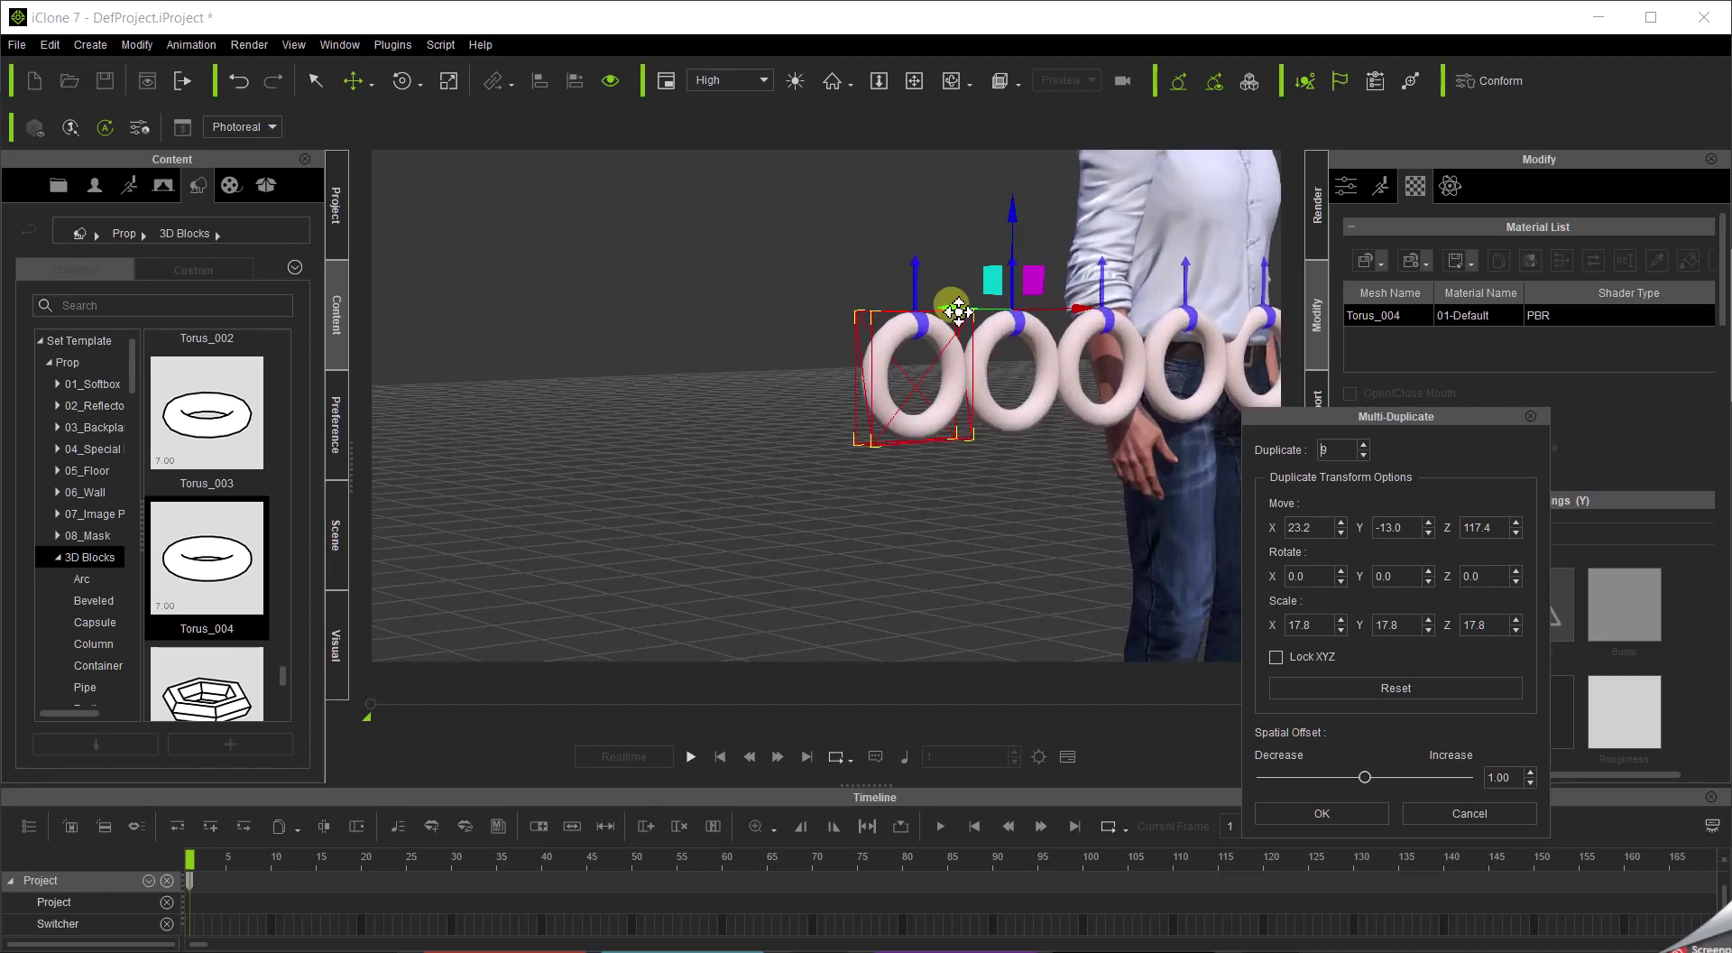
pyautogui.moveTo(958, 311); pyautogui.dragTo(821, 357)
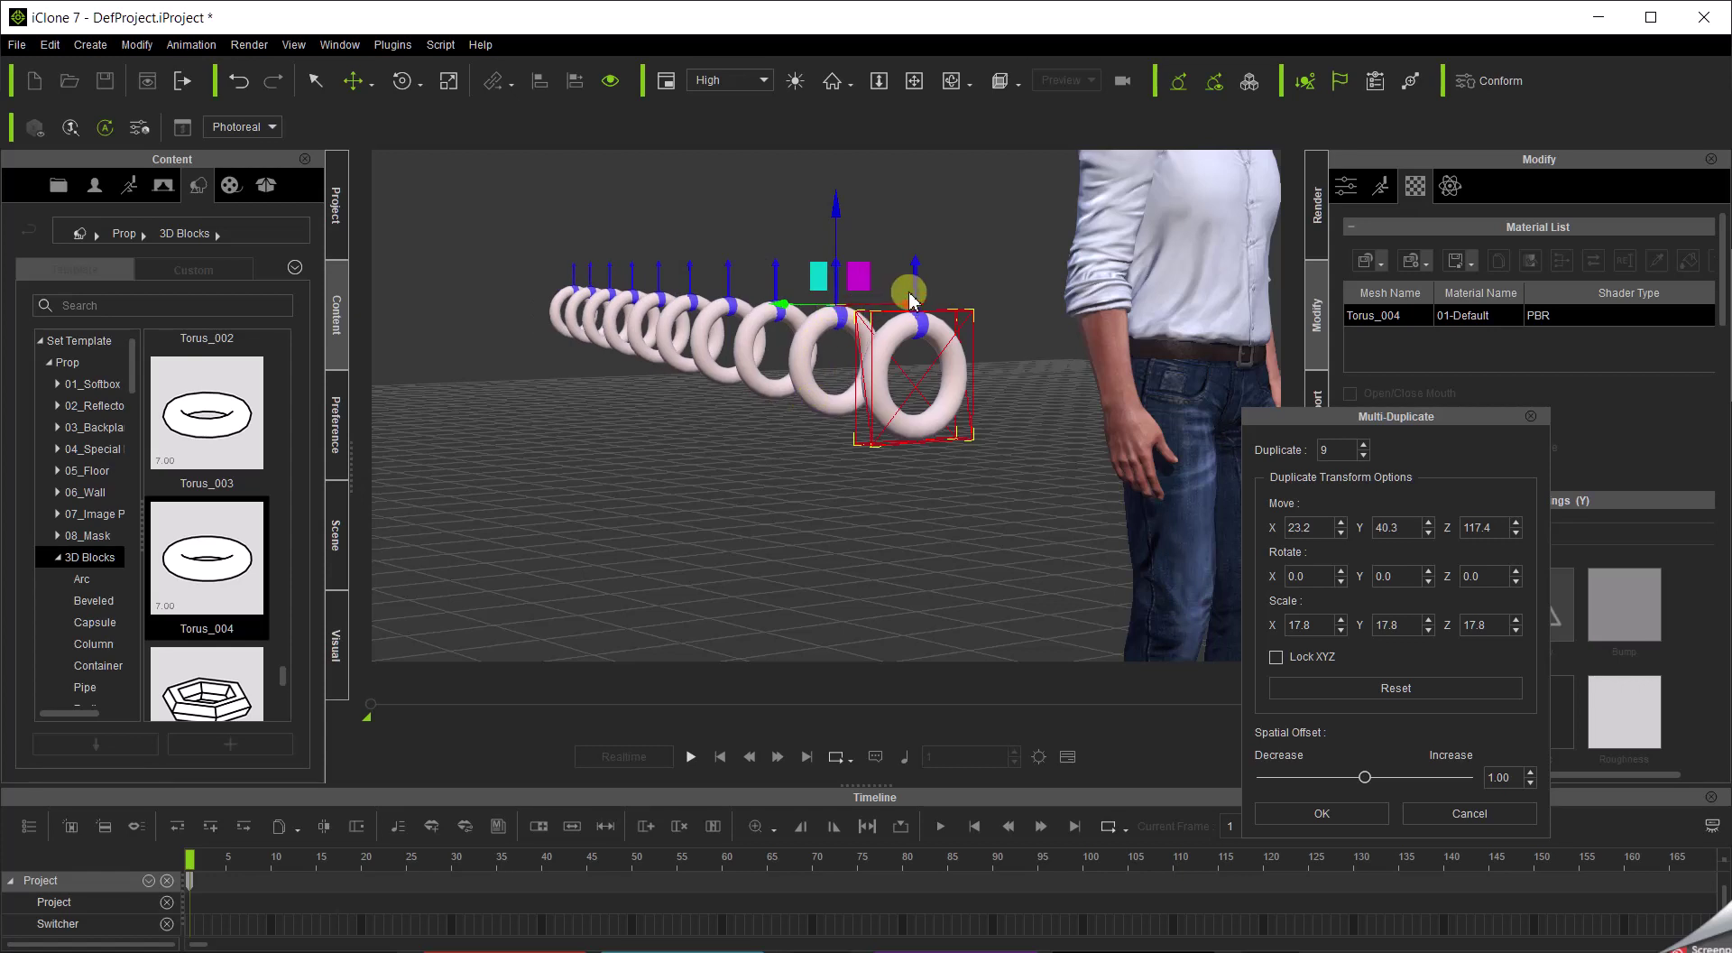
pyautogui.moveTo(907, 310); pyautogui.dragTo(994, 415)
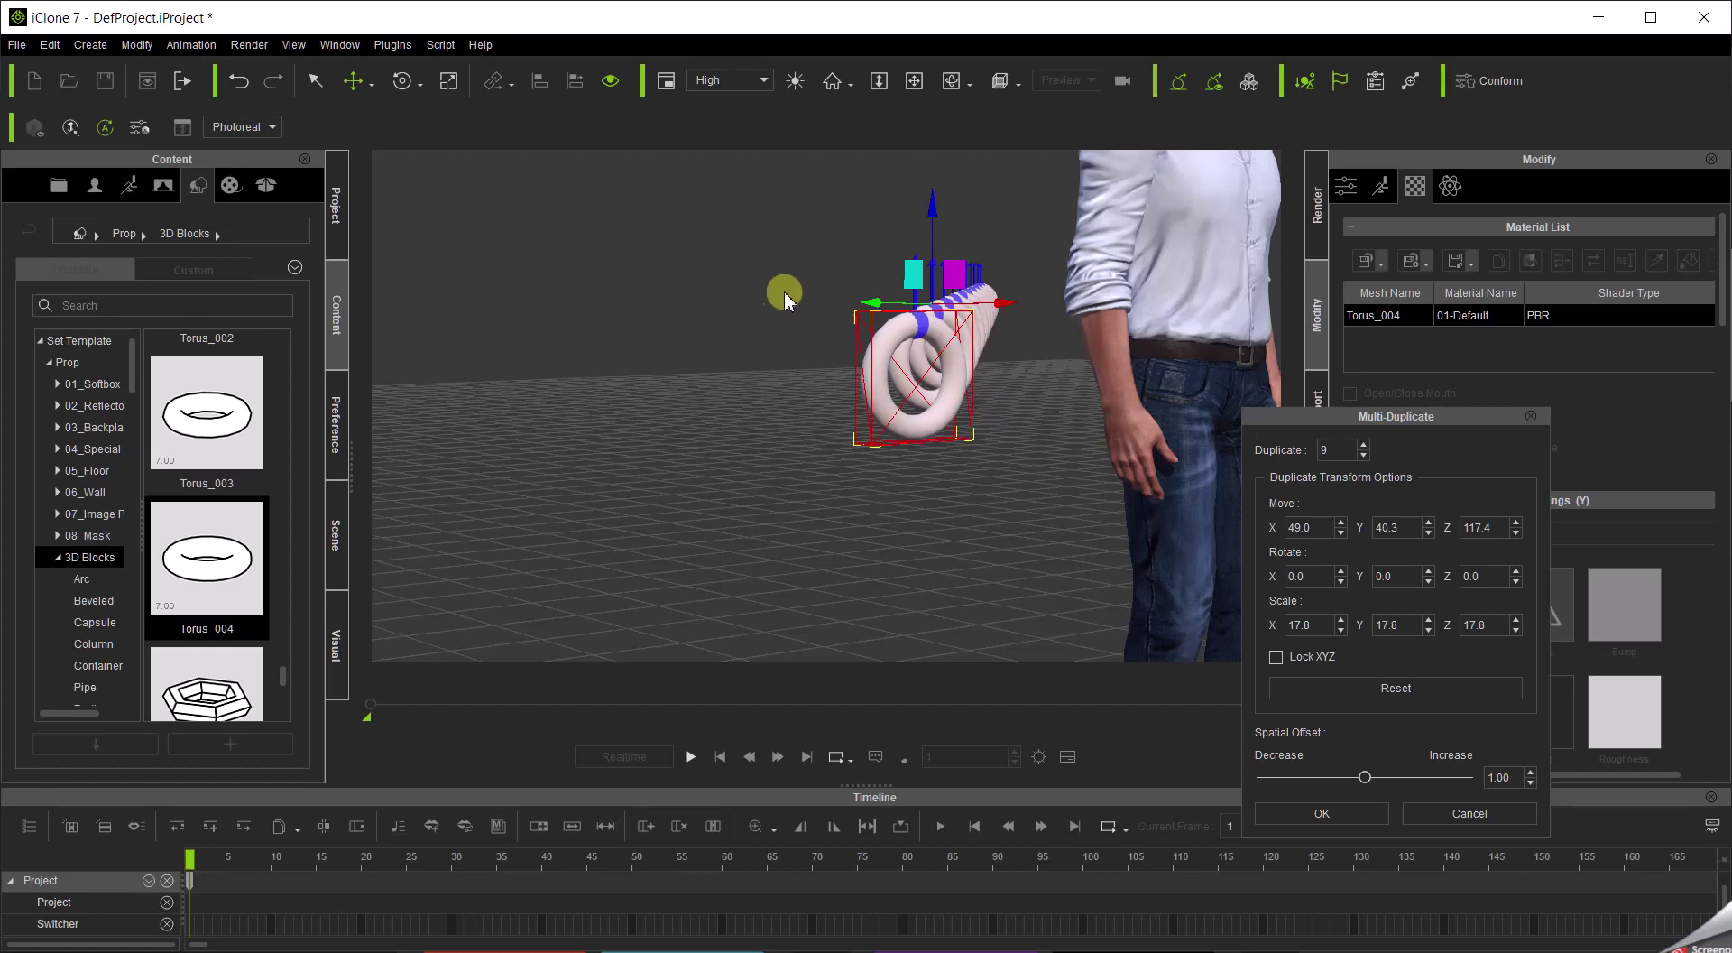
pyautogui.moveTo(785, 270); pyautogui.dragTo(785, 418, button='right')
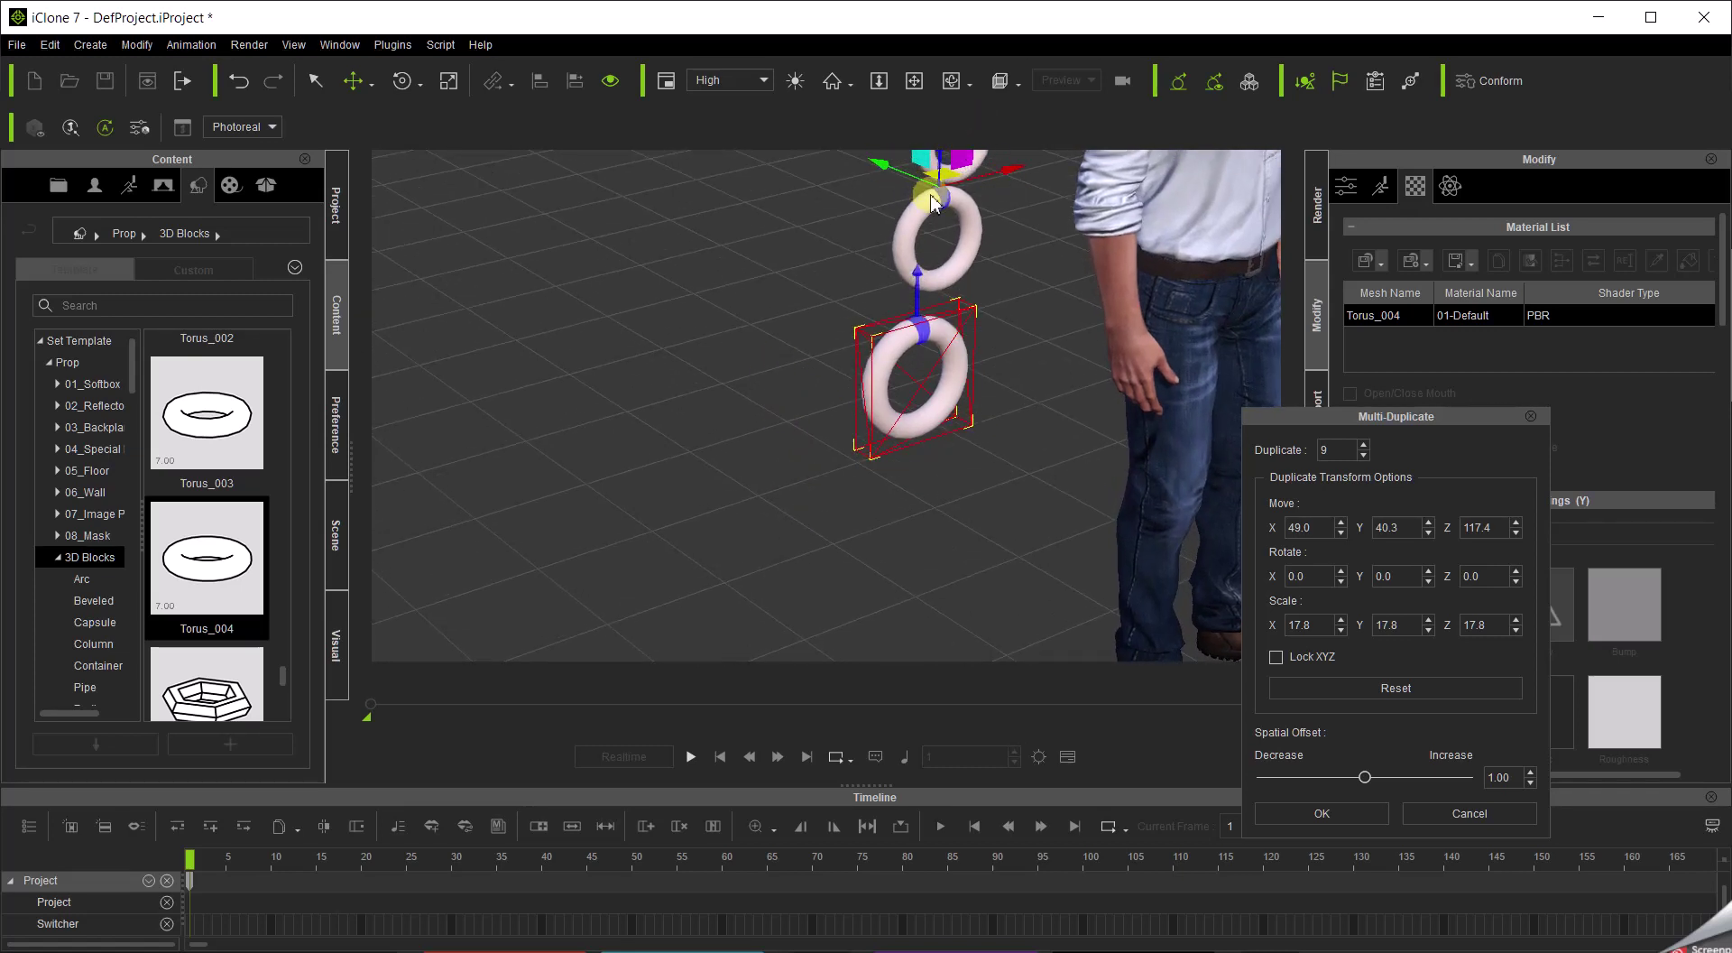
pyautogui.moveTo(954, 185); pyautogui.dragTo(931, 312)
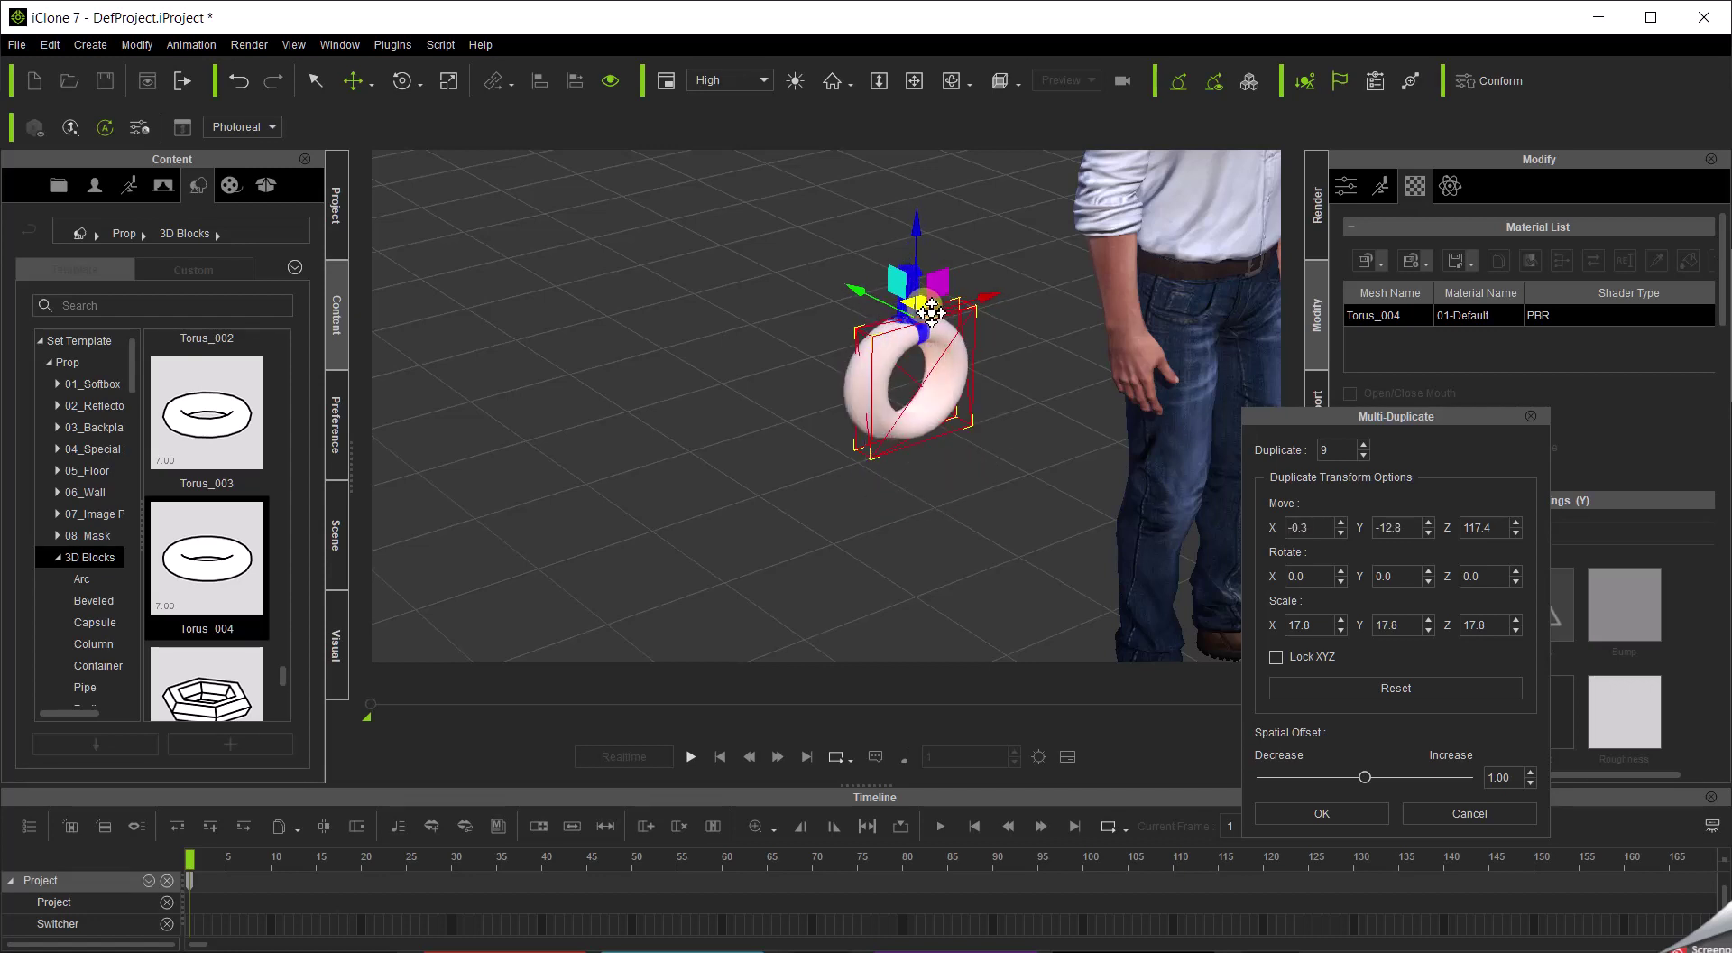
pyautogui.scroll(3, 896, 380)
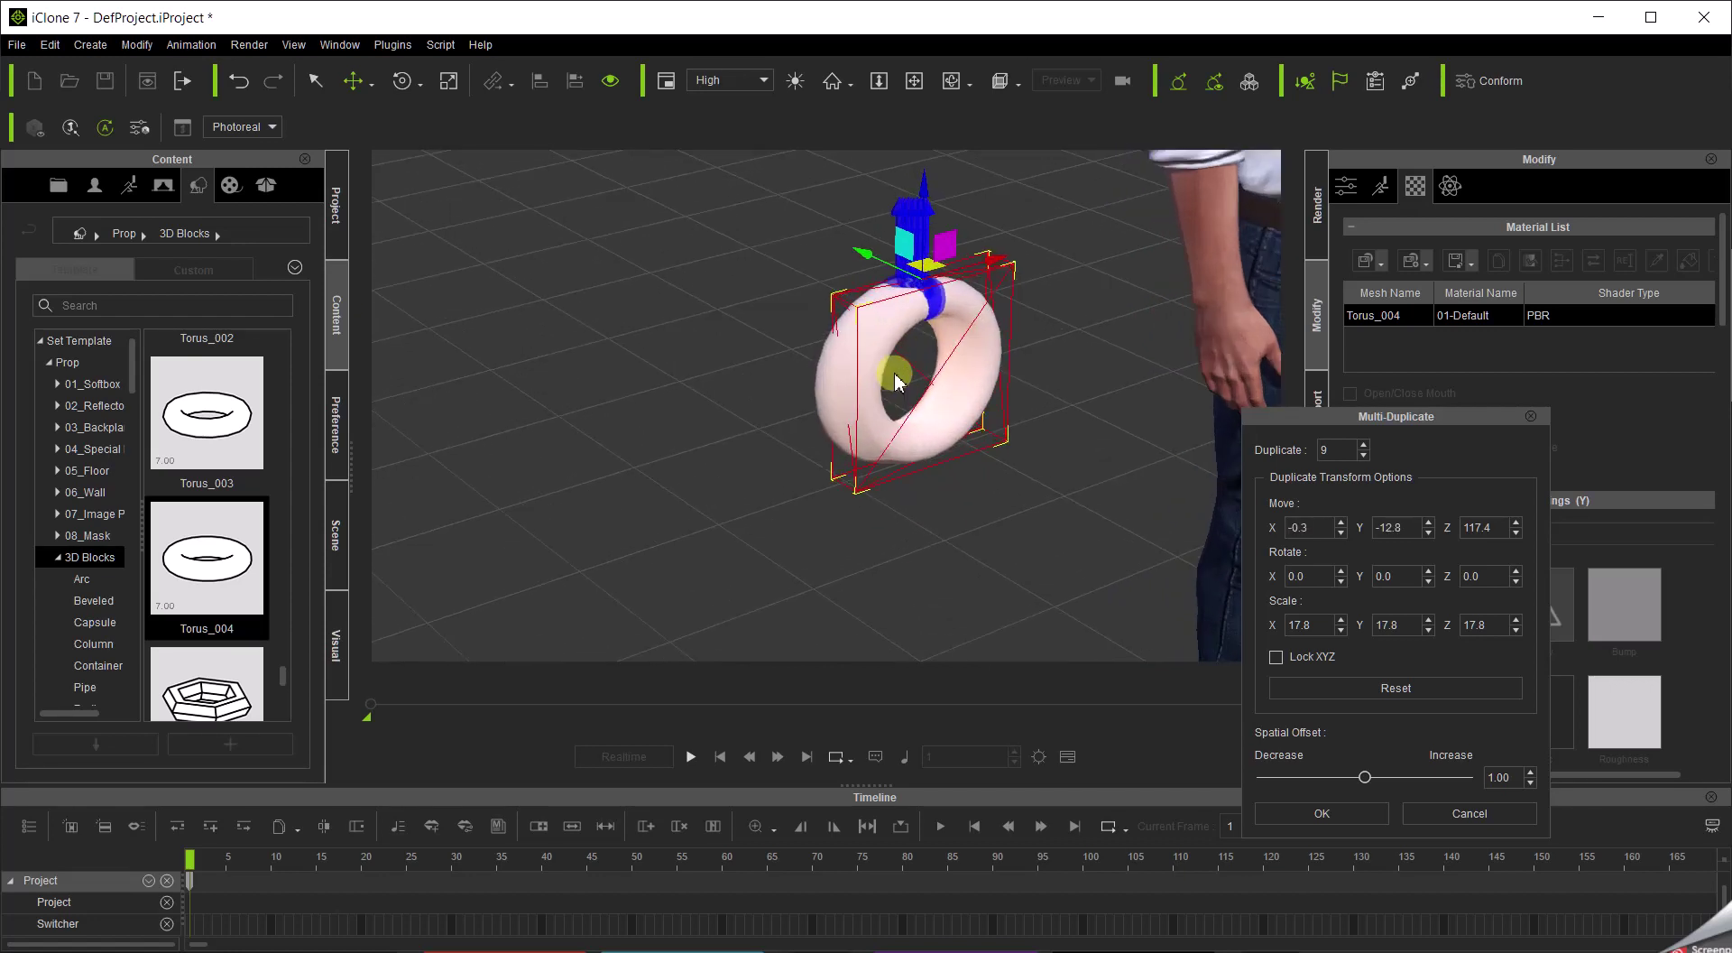
pyautogui.scroll(1, 896, 380)
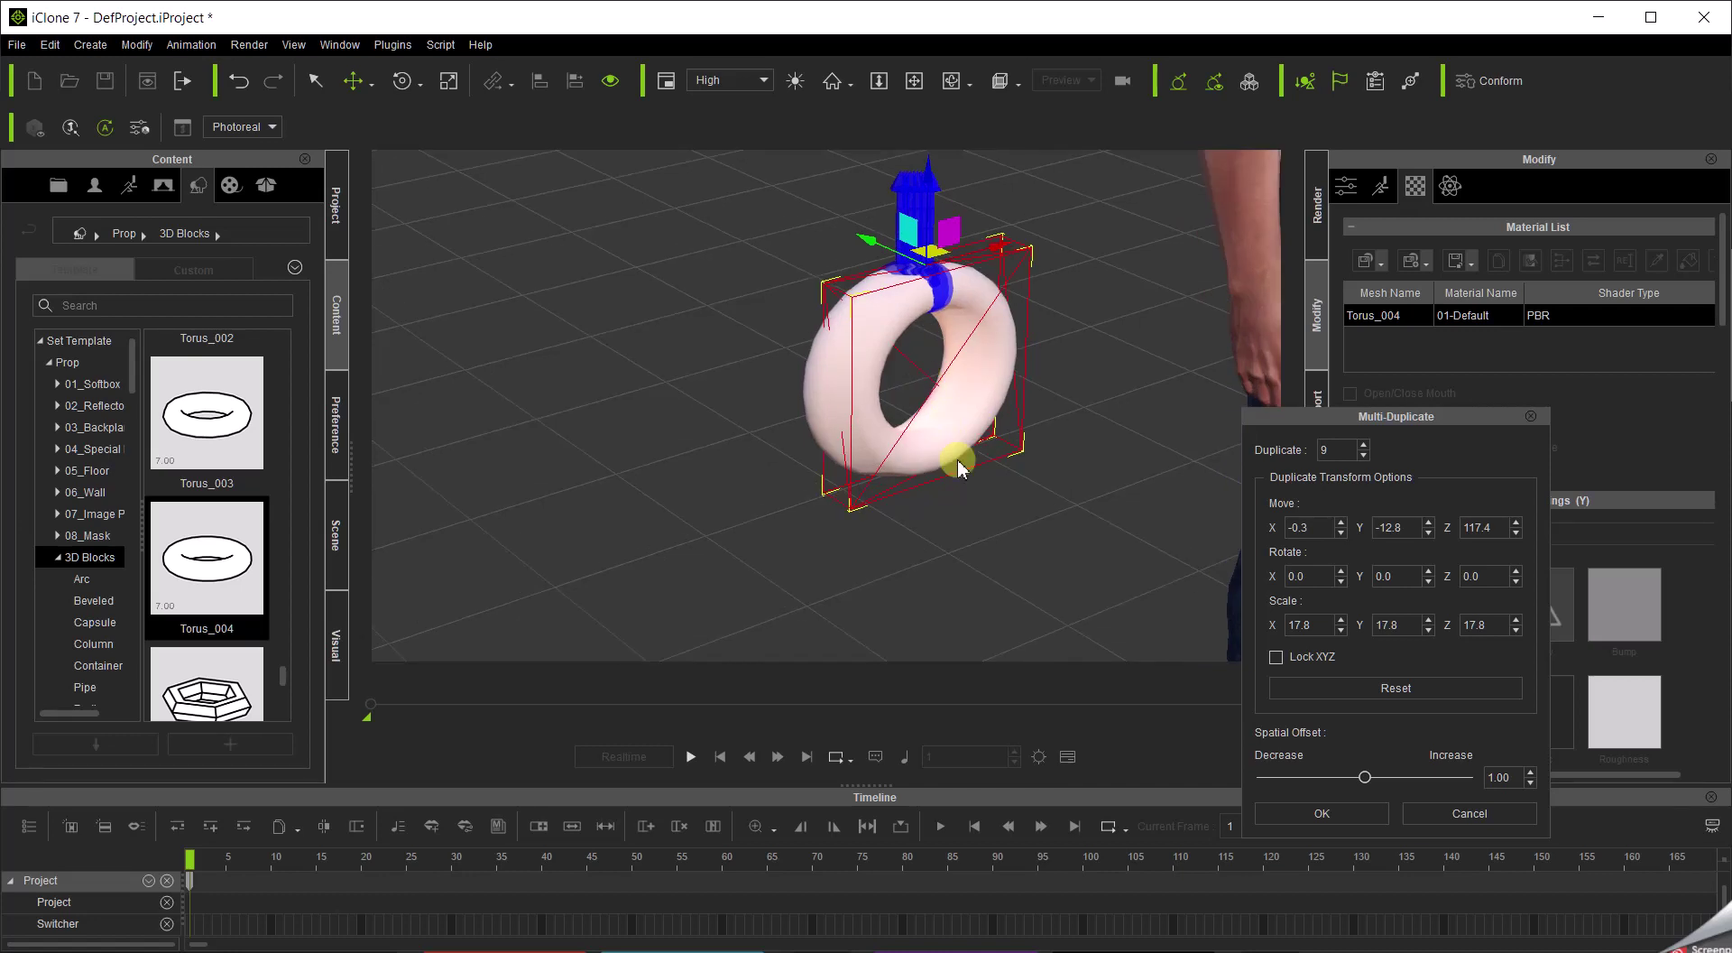
pyautogui.keyDown('alt'); pyautogui.moveTo(956, 460); pyautogui.dragTo(863, 133); pyautogui.keyUp('alt')
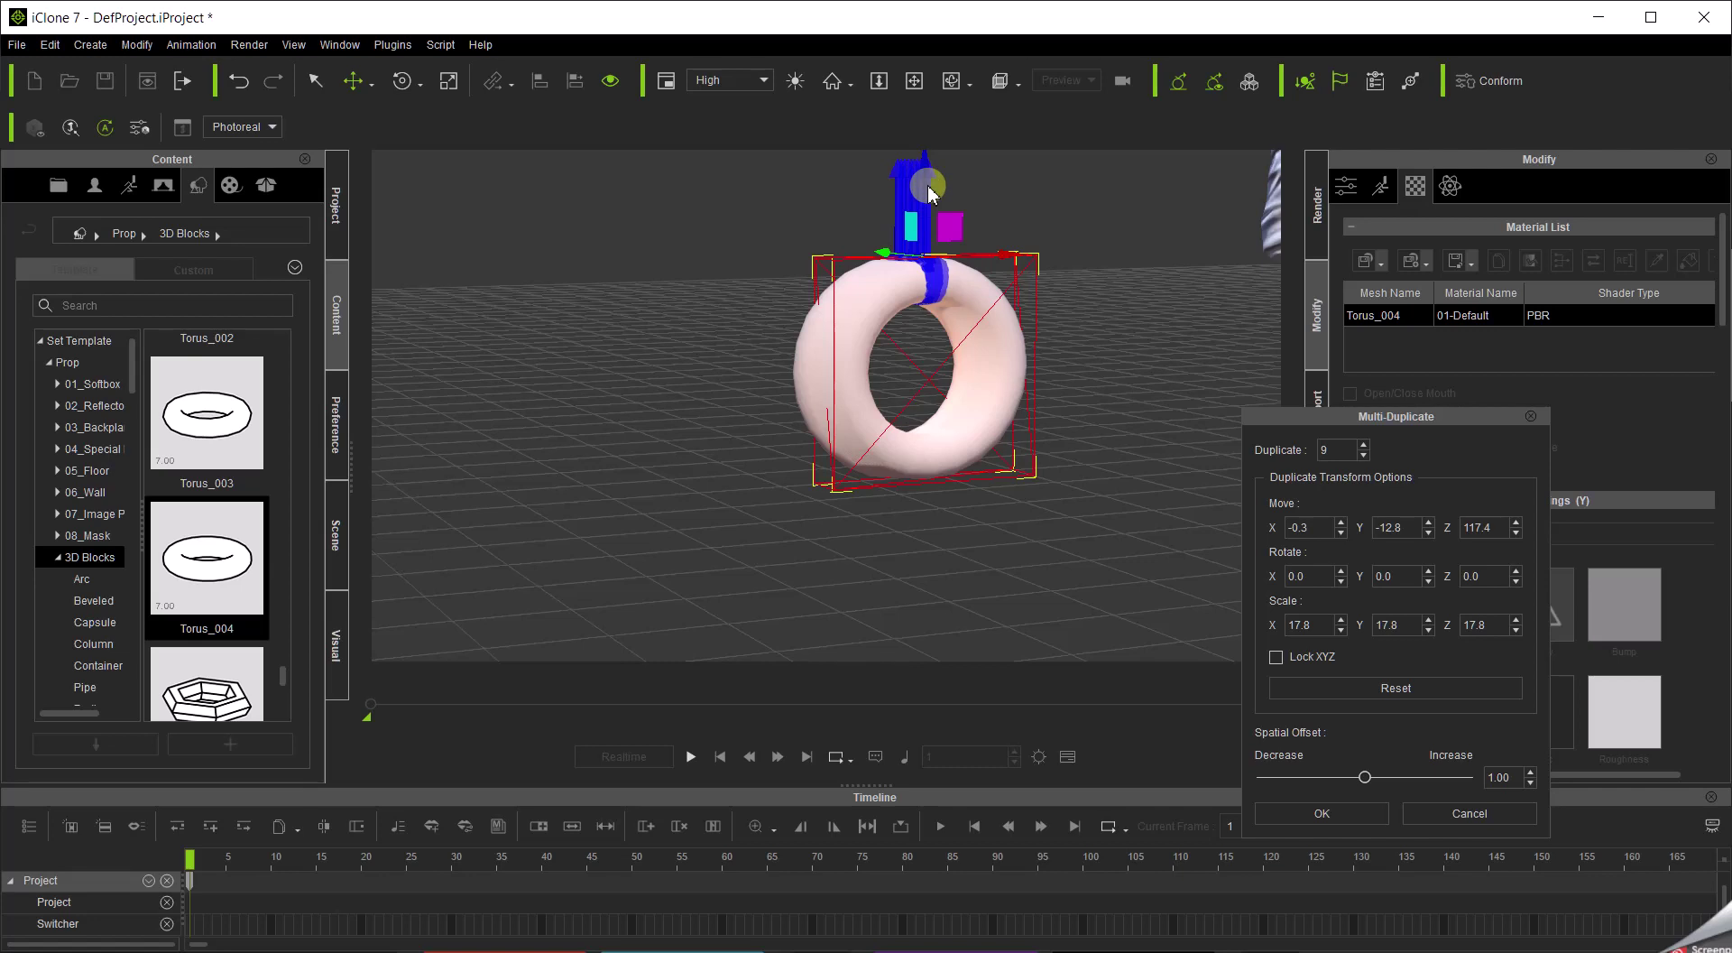
# Lower the duplicate to Z 103.9 and rotate it 90 degrees about Z so successive rings interlock, at X 0.0, Y -13.3.
pyautogui.moveTo(931, 177); pyautogui.dragTo(953, 304)
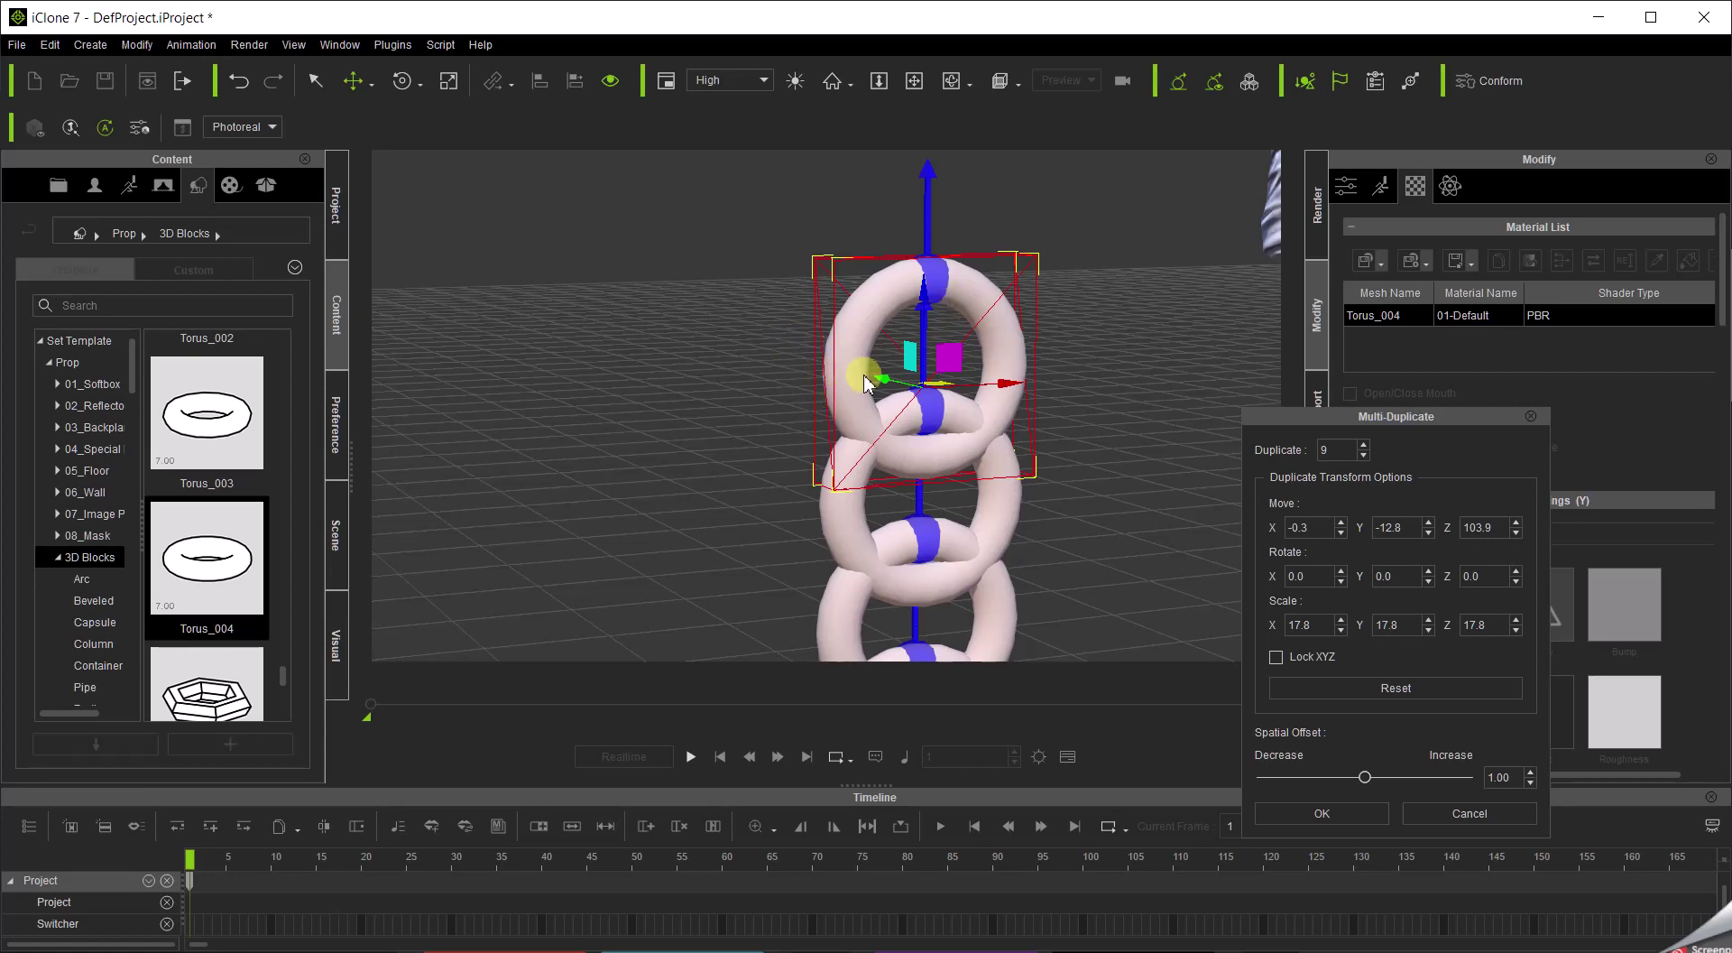
pyautogui.moveTo(885, 384); pyautogui.dragTo(885, 384)
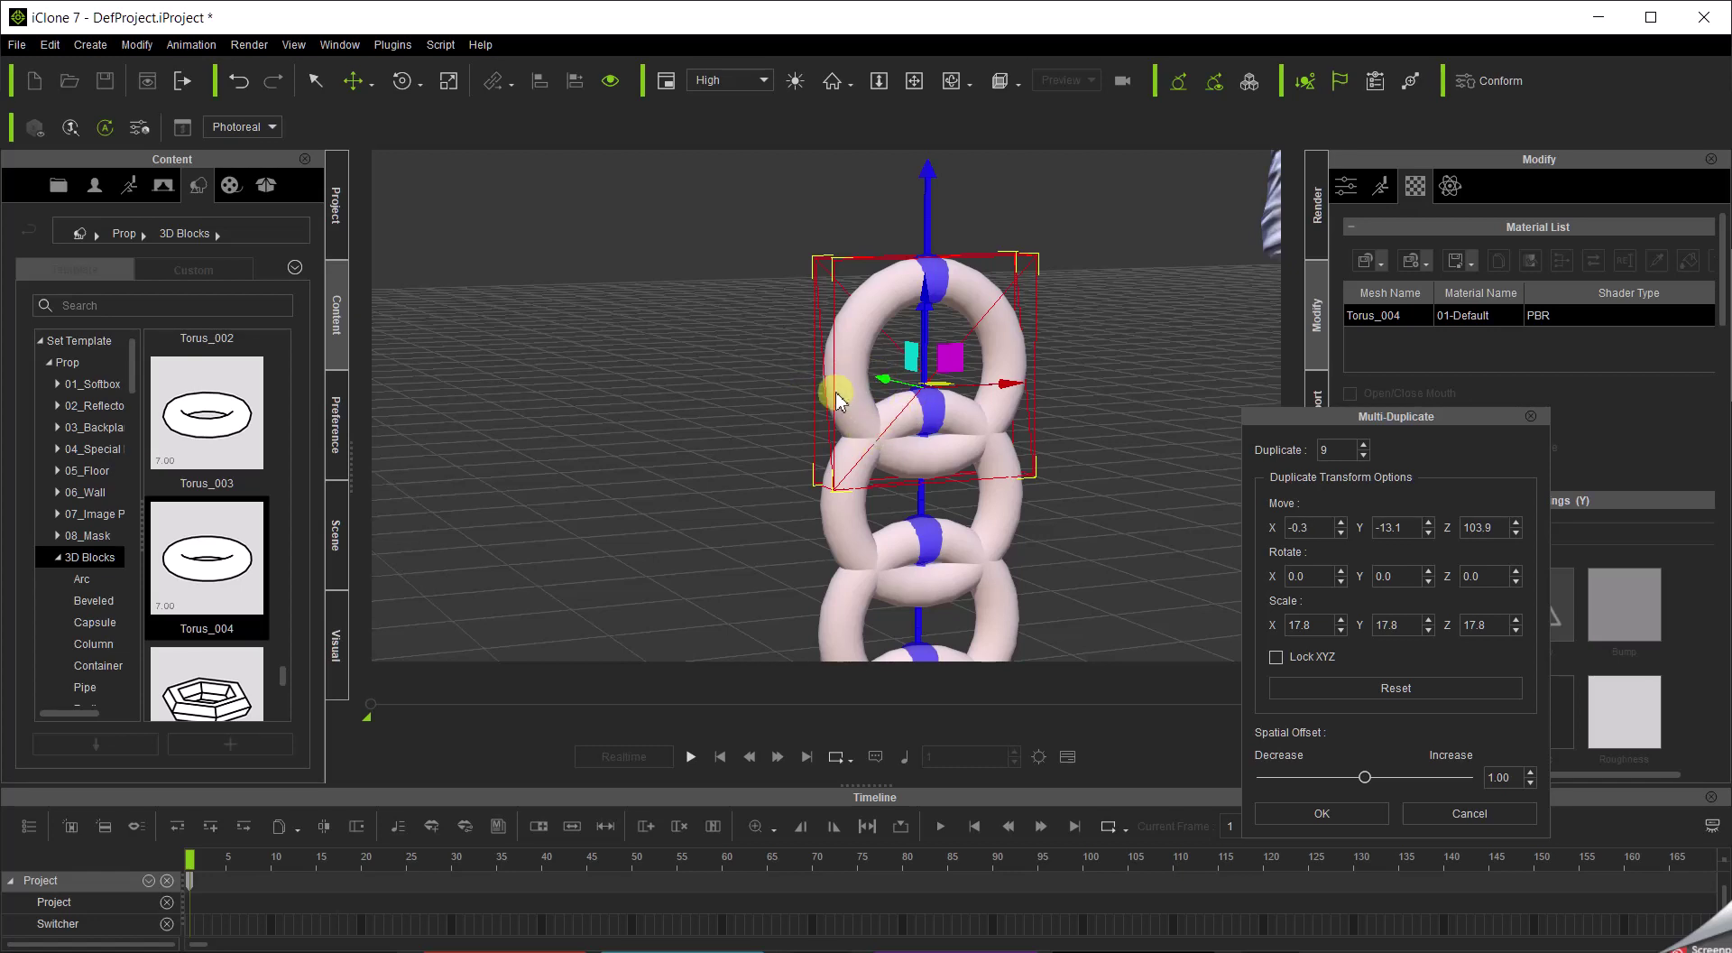
pyautogui.press('e')
pyautogui.moveTo(877, 402); pyautogui.dragTo(1028, 468)
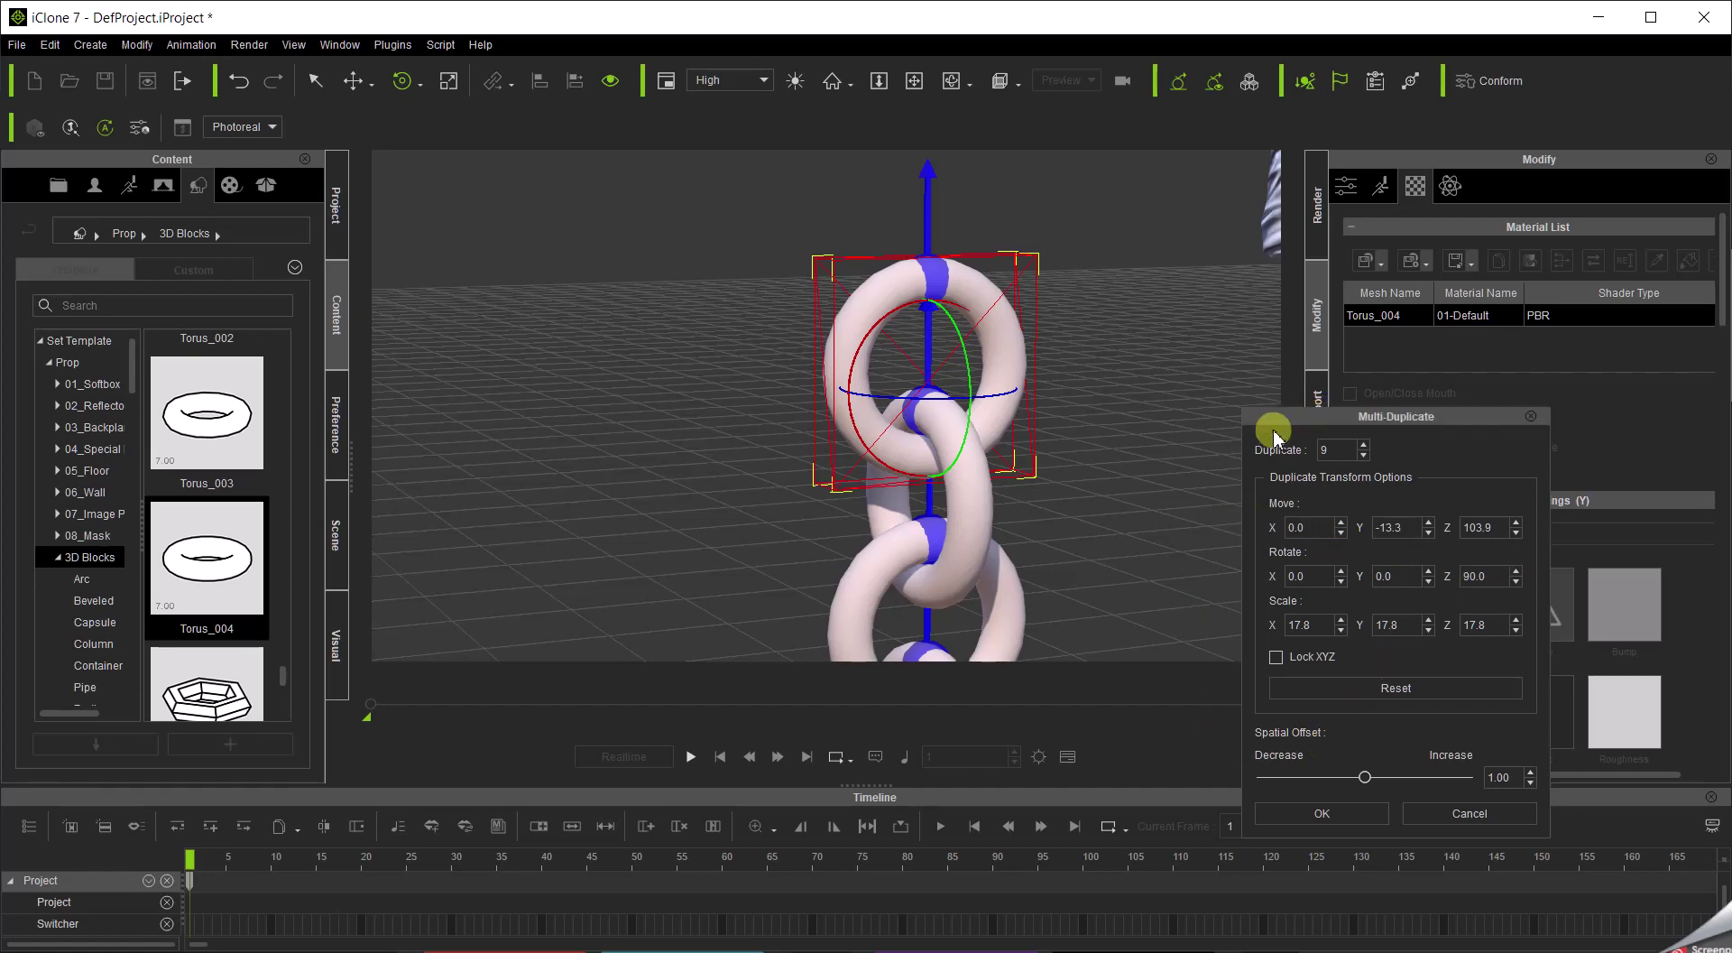
# Set the number of duplicates to 4 and create the chain links.
pyautogui.click(1363, 445)
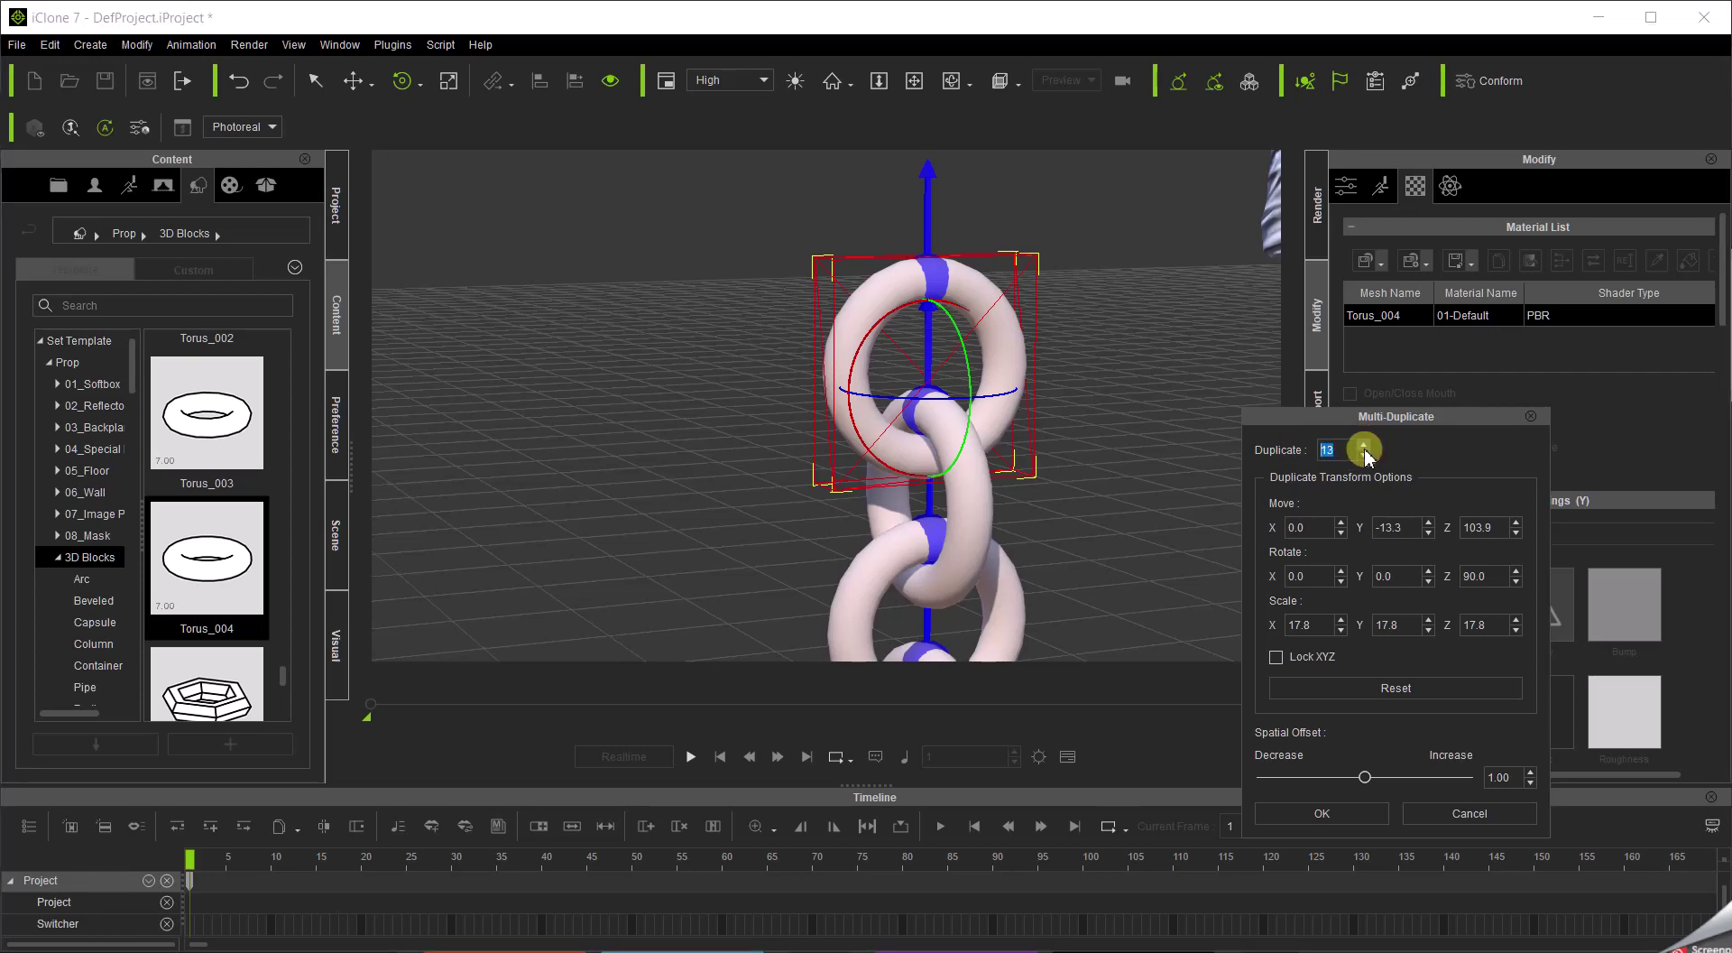
pyautogui.click(1363, 455)
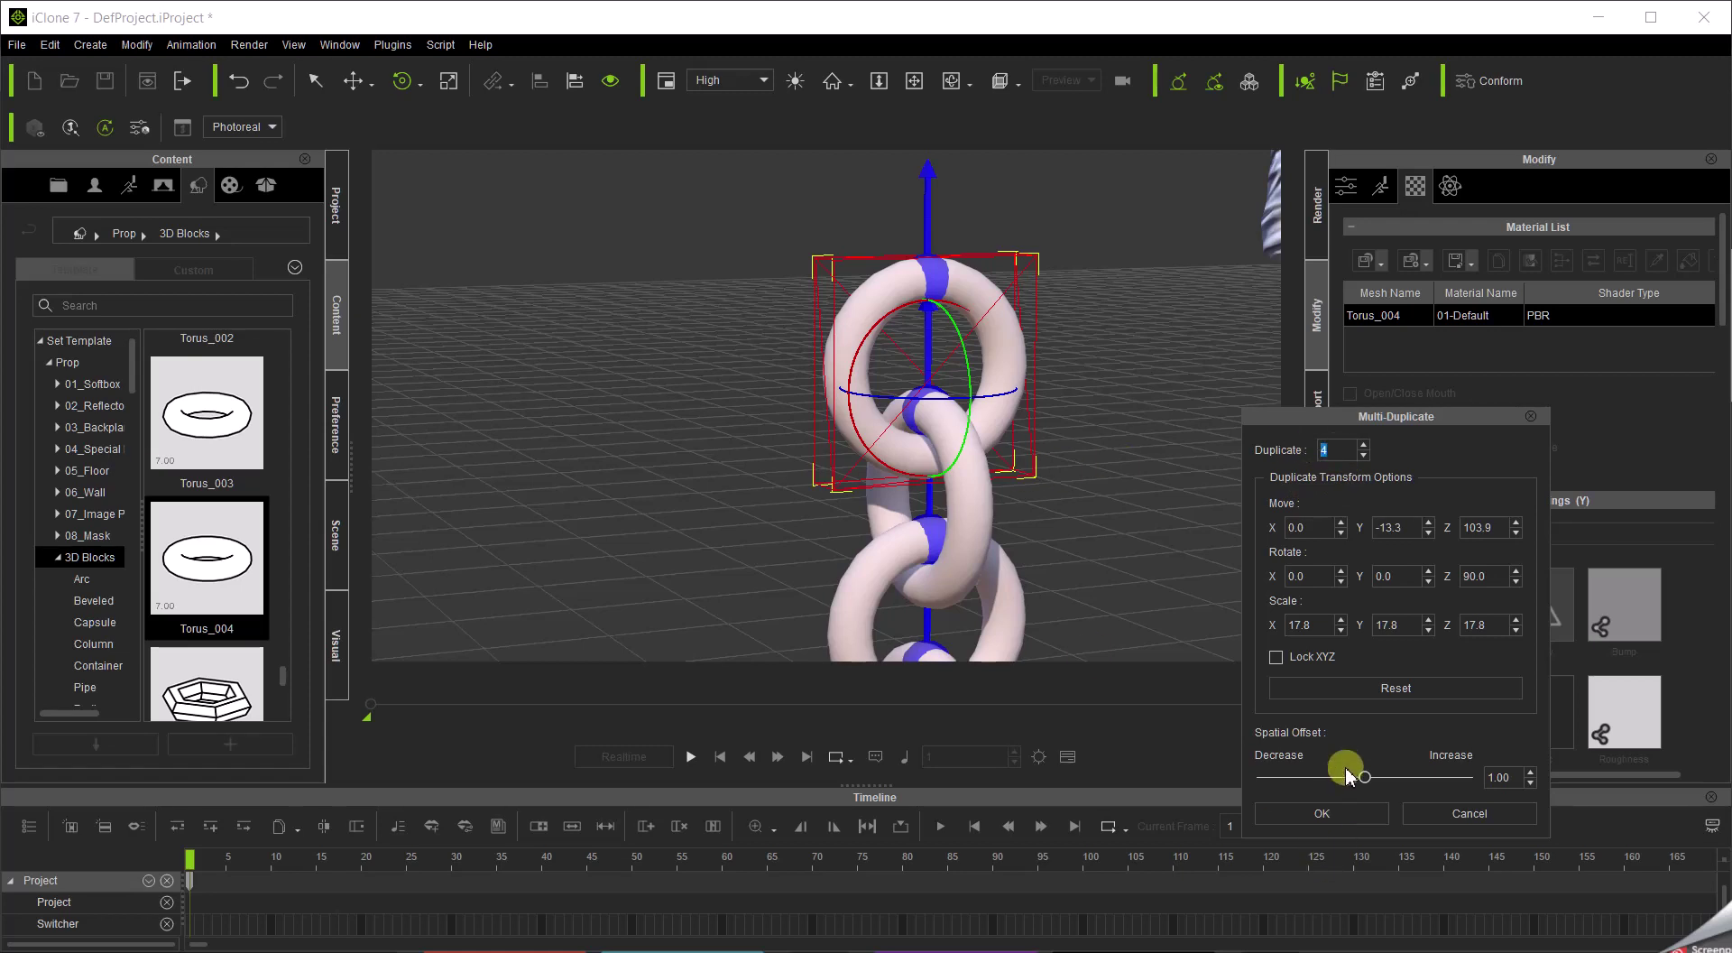
pyautogui.click(1327, 814)
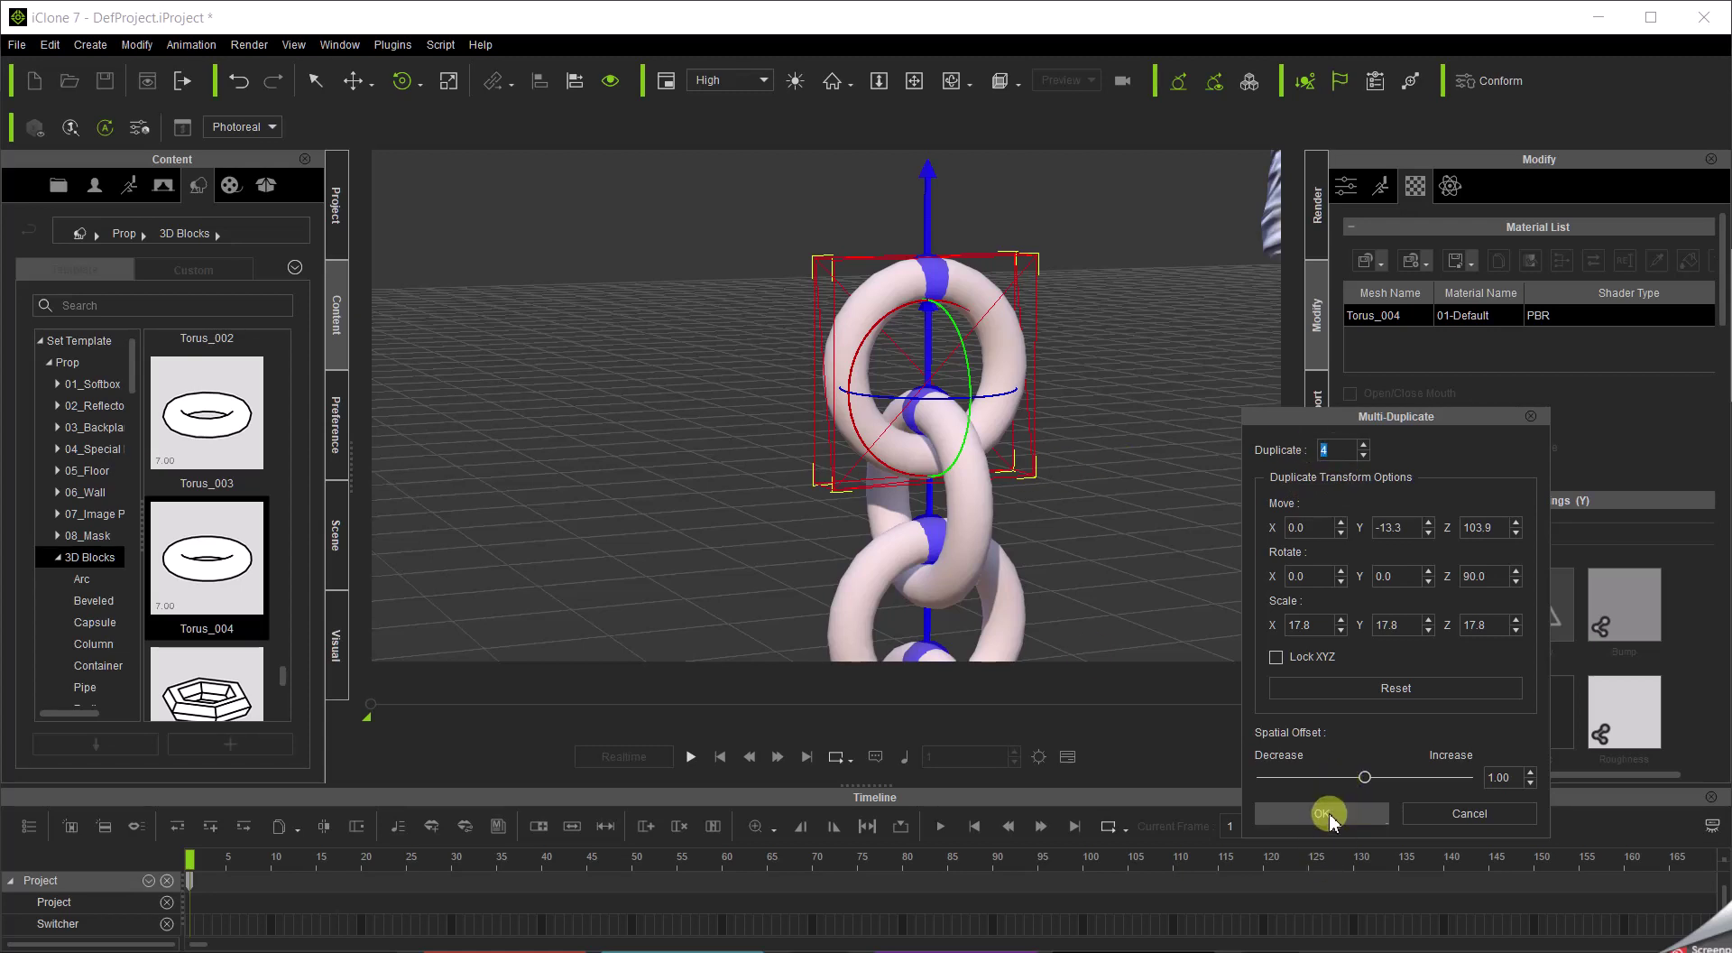
# Set the target of the lowest ring's Point to Point constraint to the ring directly above it, Torus_004(2).
pyautogui.scroll(-3, 951, 335)
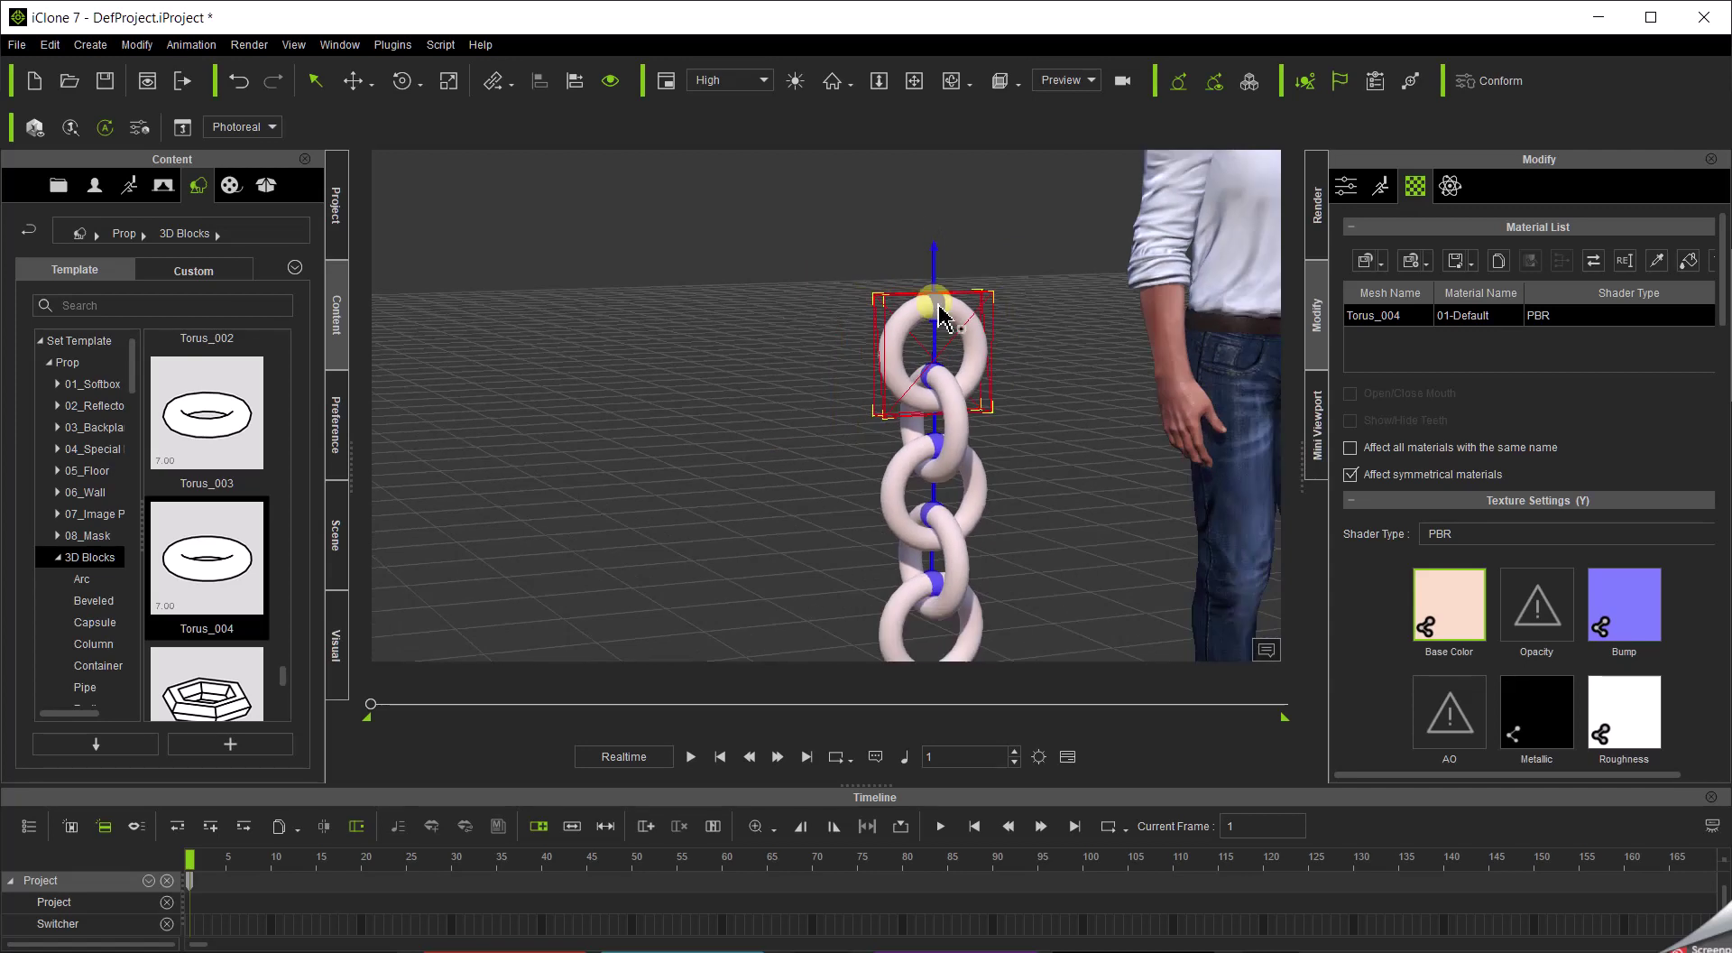
pyautogui.scroll(-1, 934, 289)
pyautogui.scroll(-1, 946, 379)
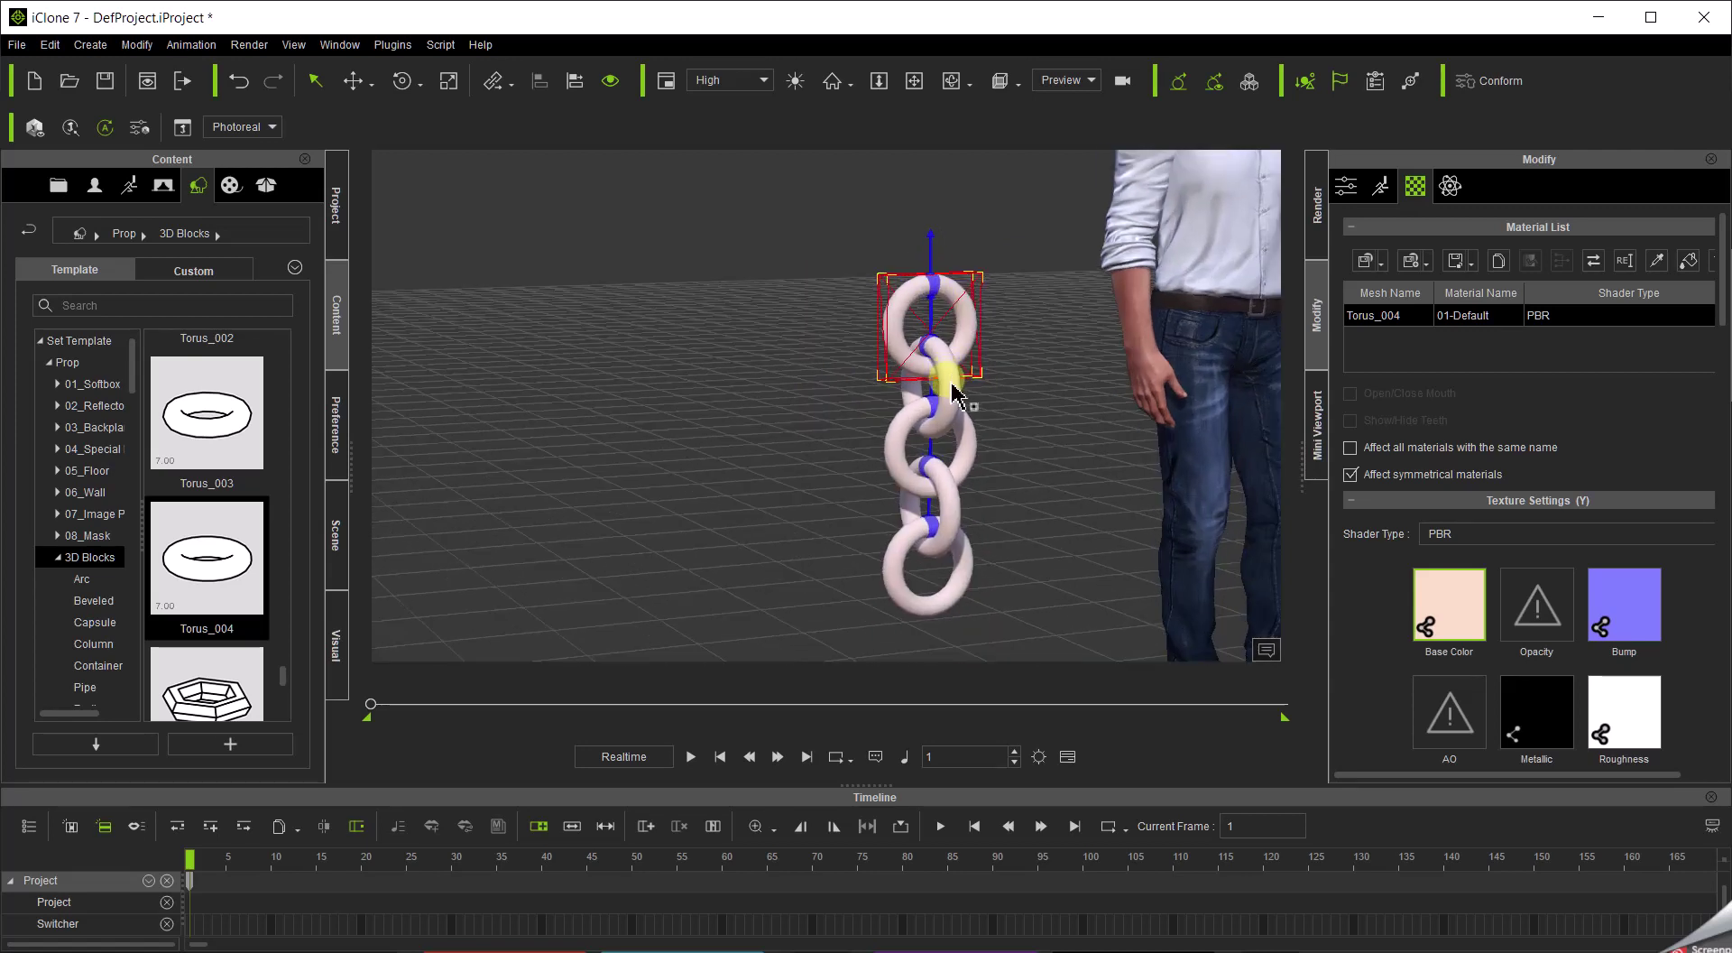
pyautogui.scroll(1, 952, 414)
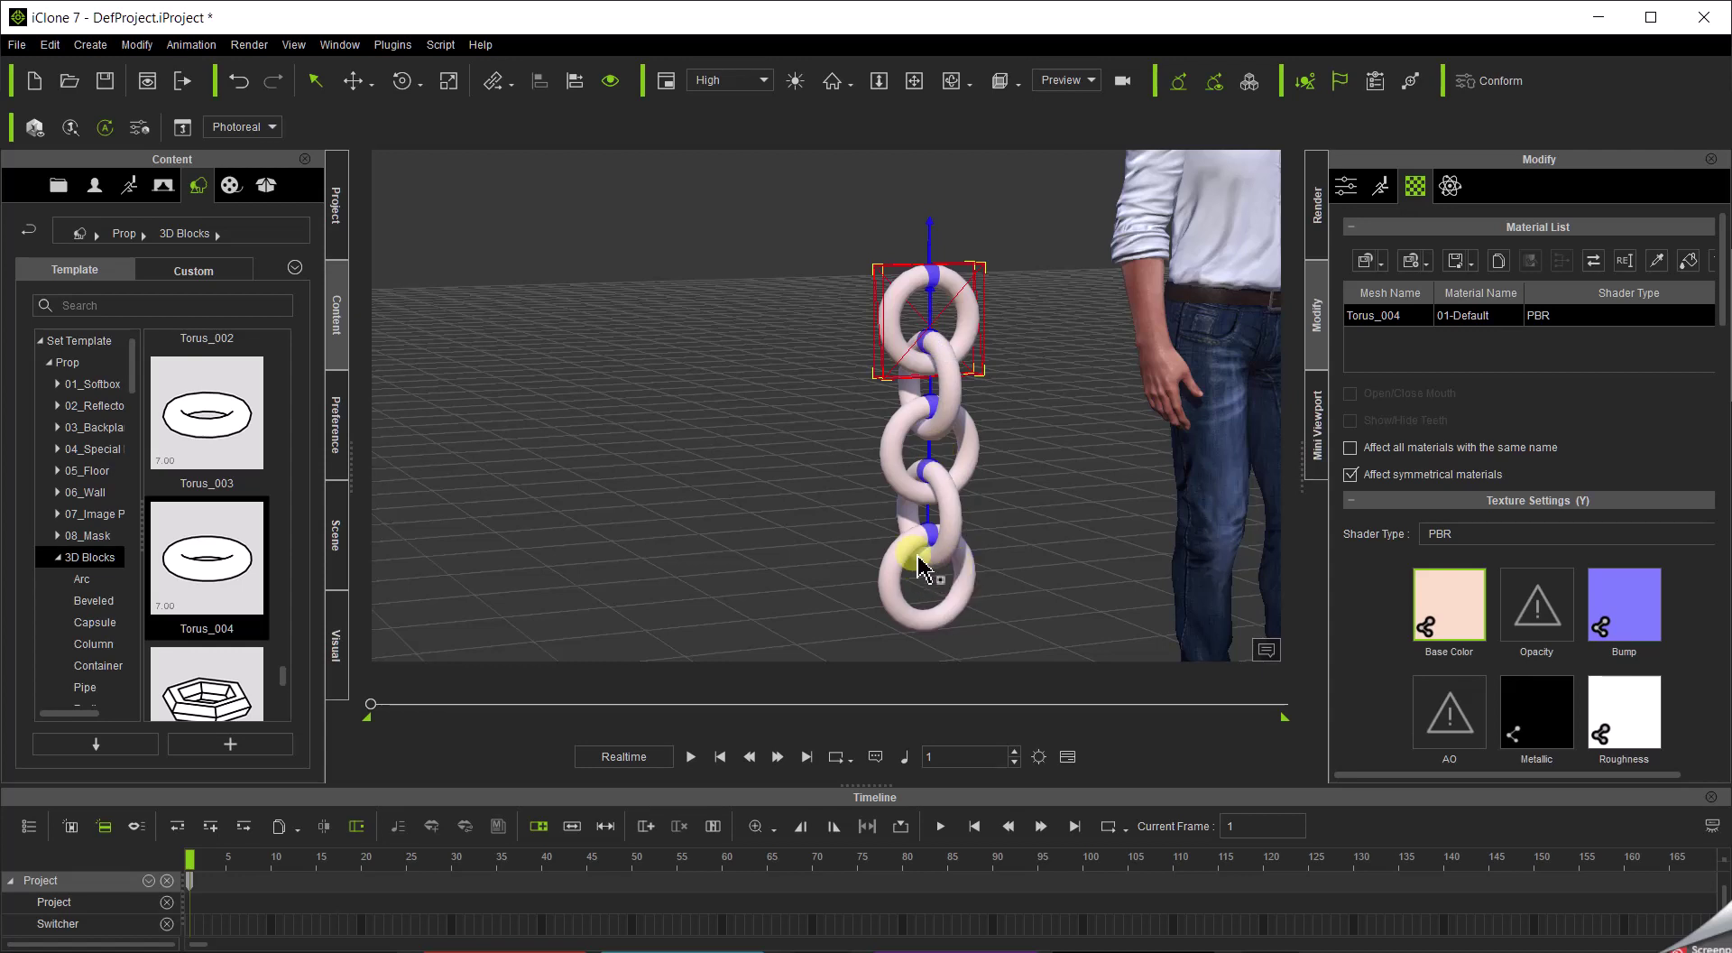
pyautogui.scroll(2, 918, 567)
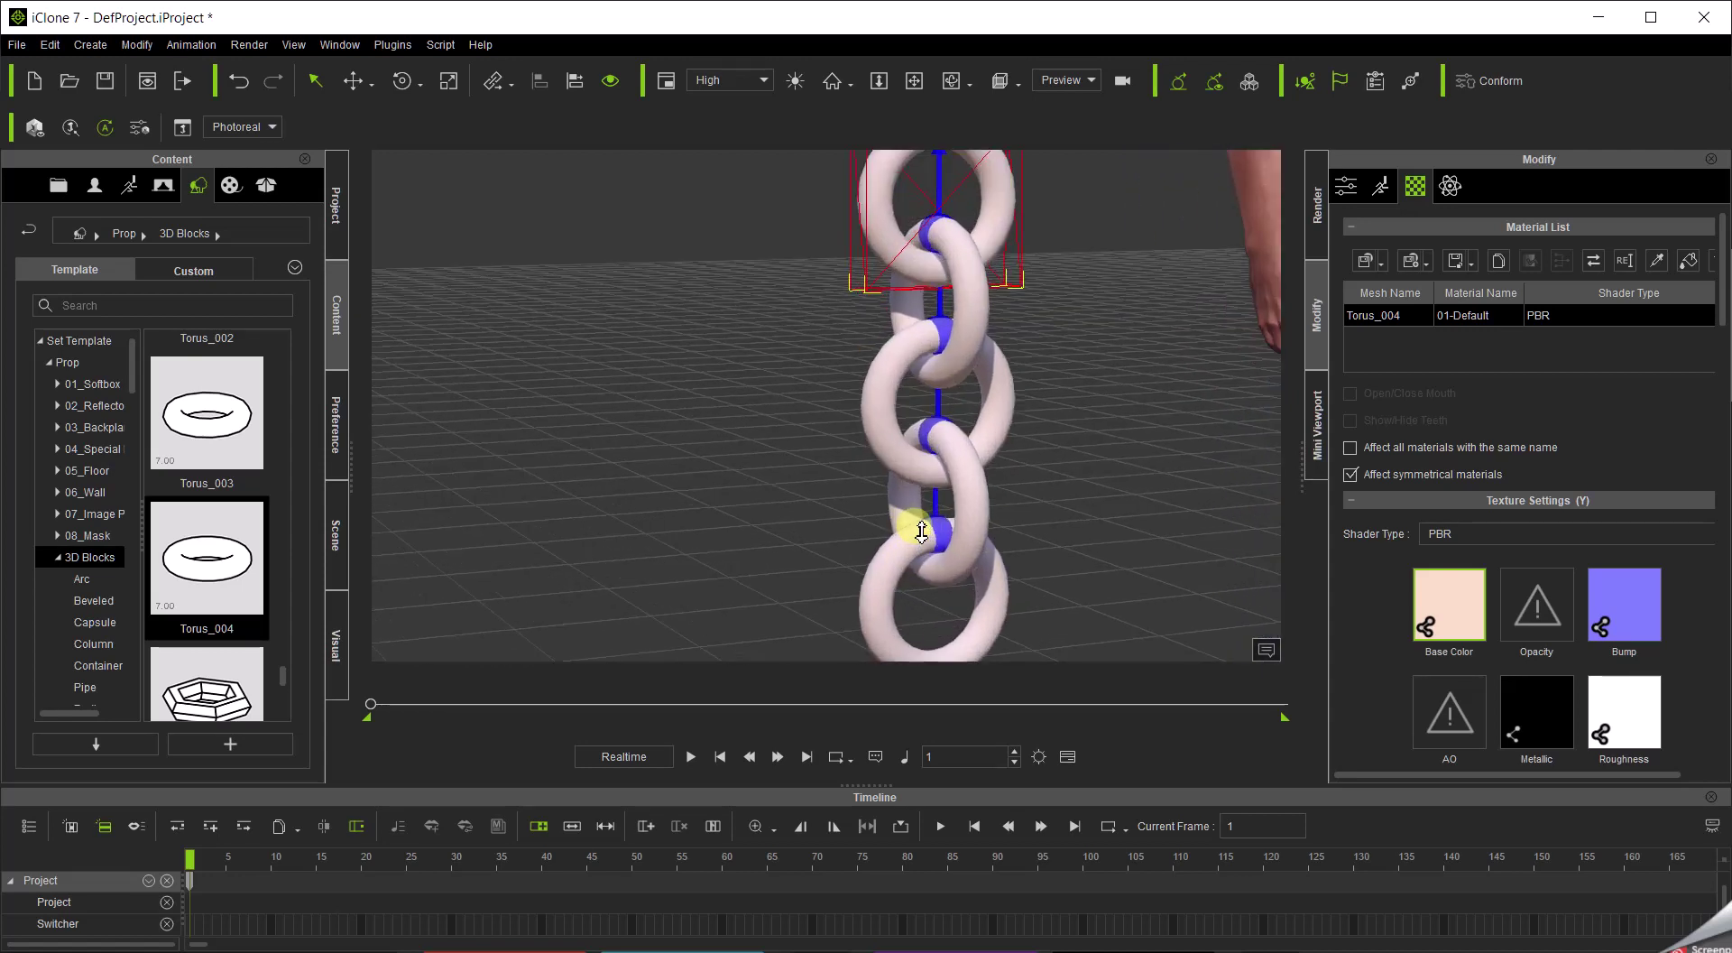
pyautogui.scroll(1, 921, 532)
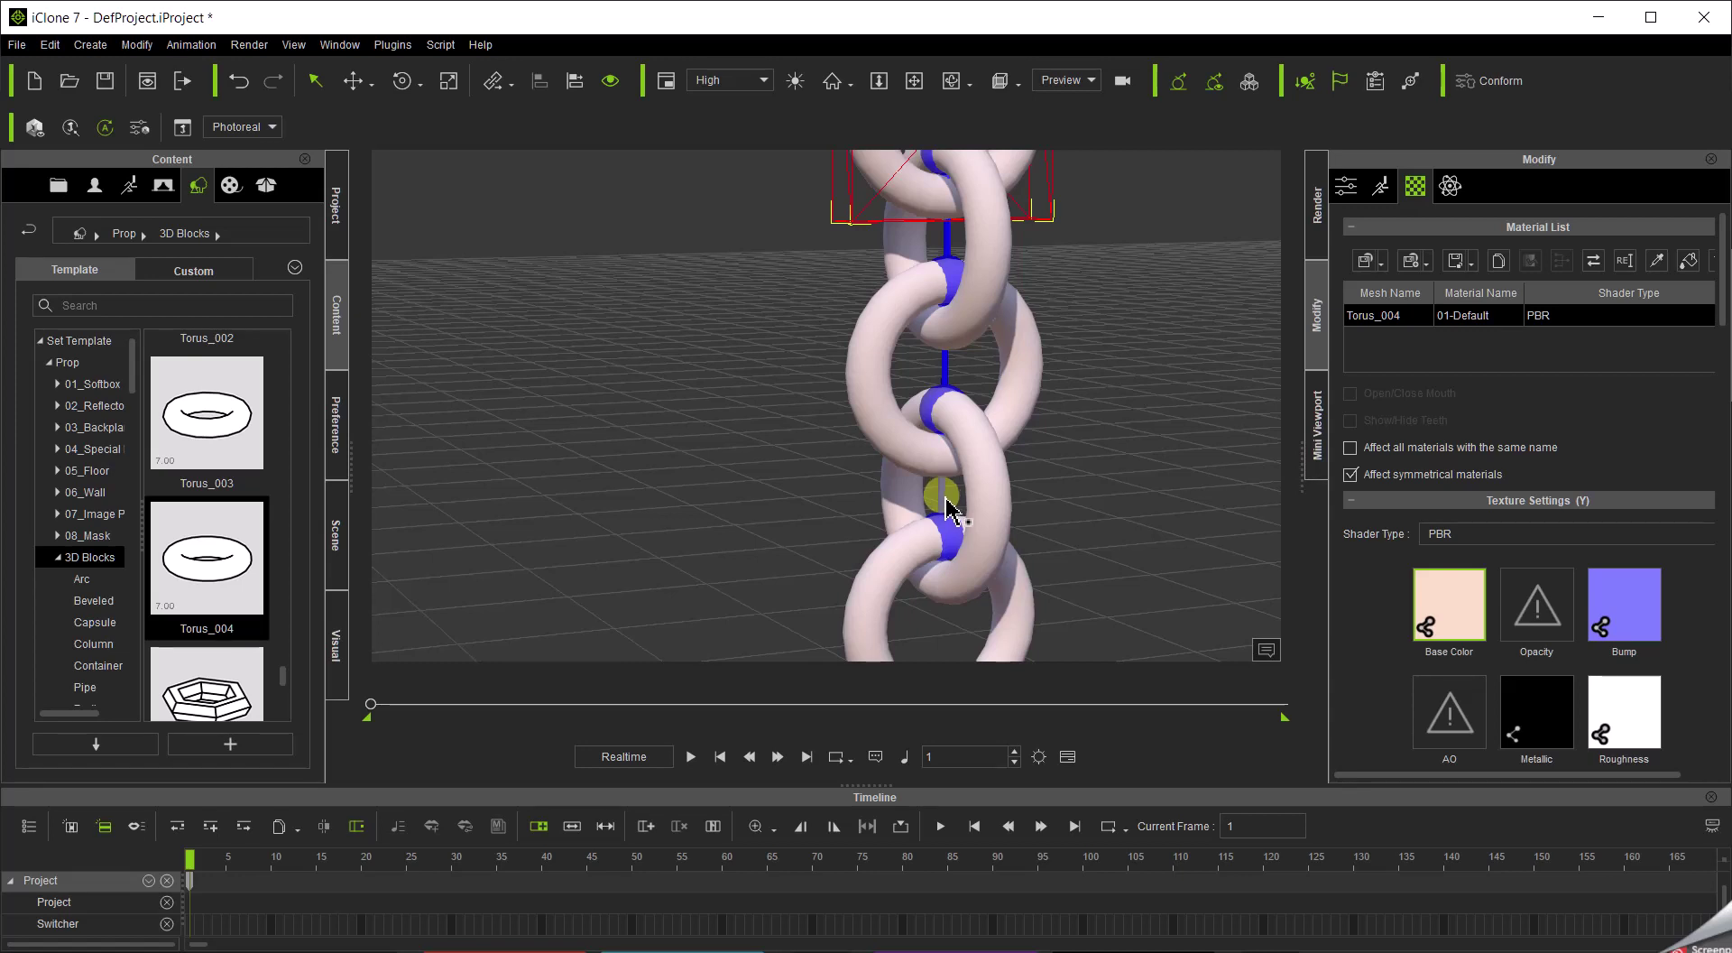
pyautogui.click(945, 499)
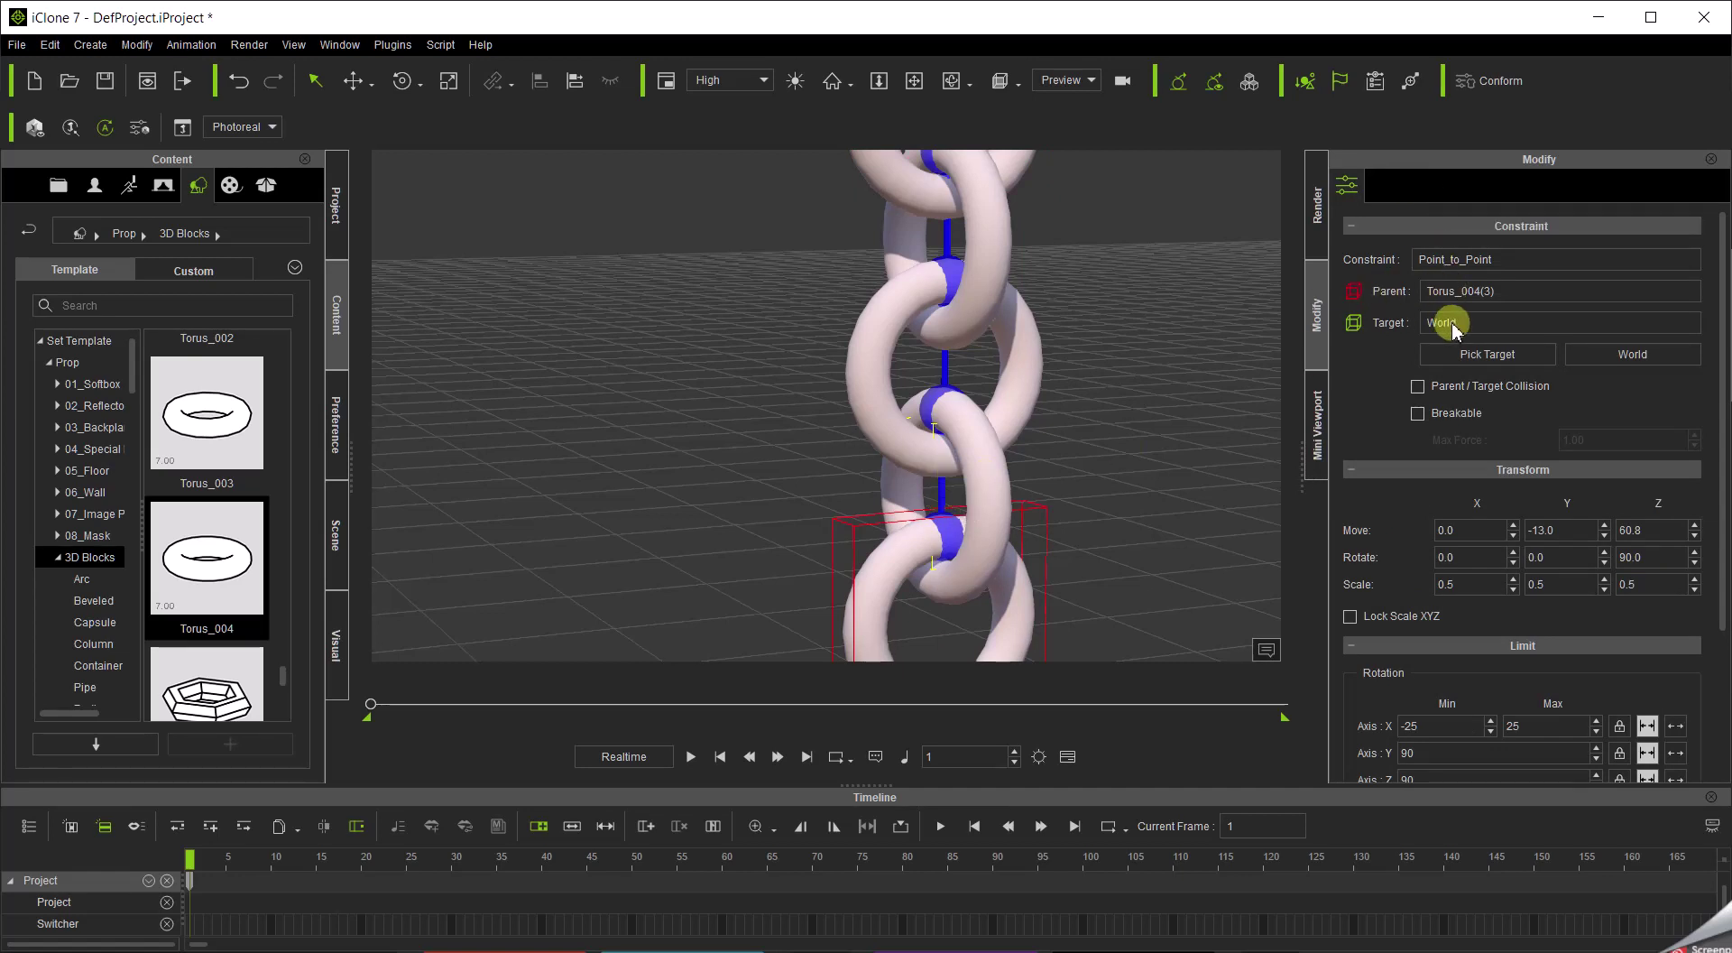
pyautogui.click(1501, 359)
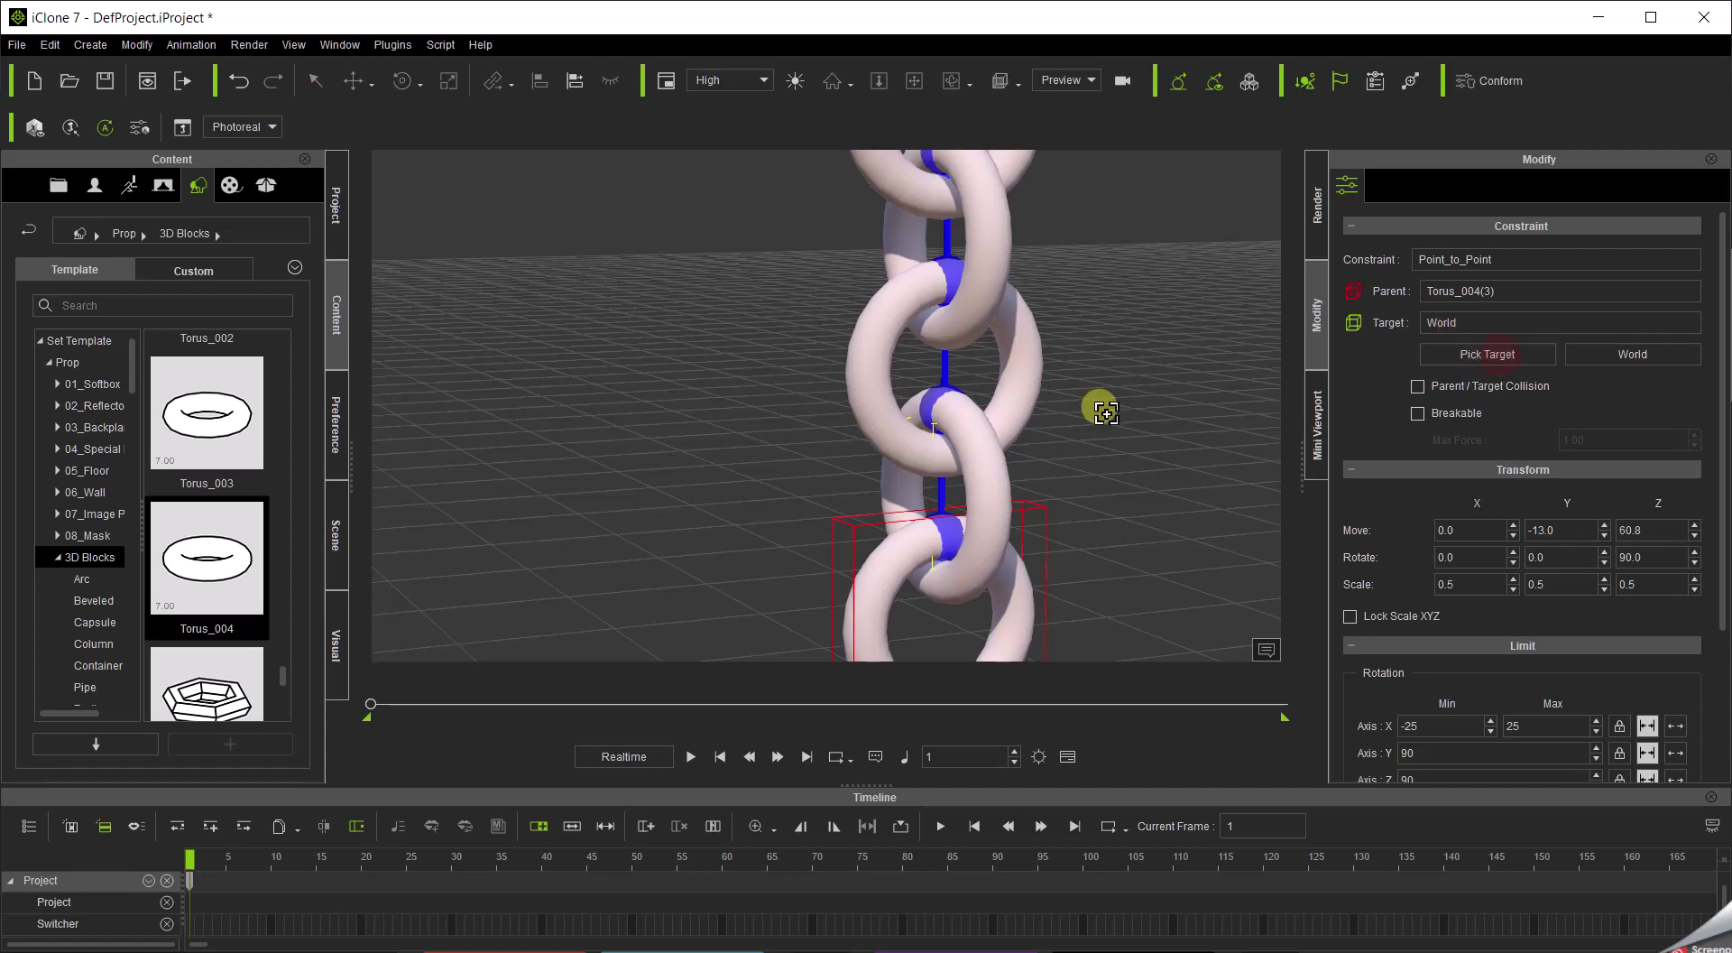
pyautogui.click(997, 502)
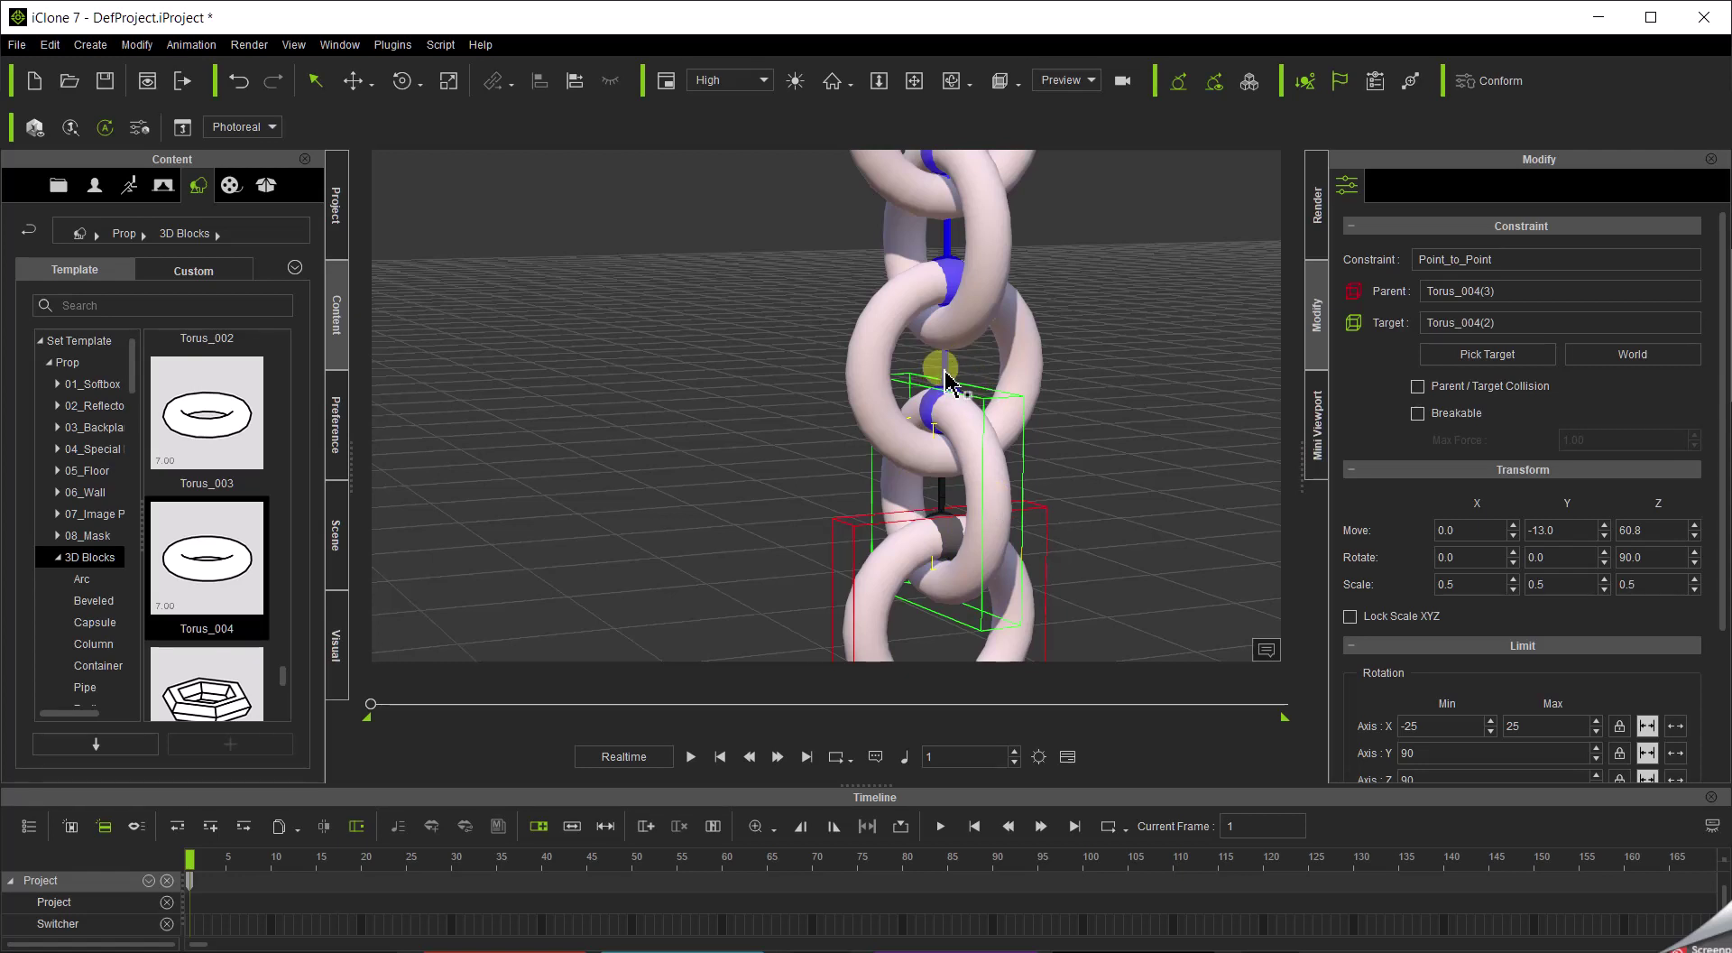
# Set the target of the constraint on the second ring from the bottom, Torus_004(2), to the ring above it, Torus_004(1).
pyautogui.click(945, 372)
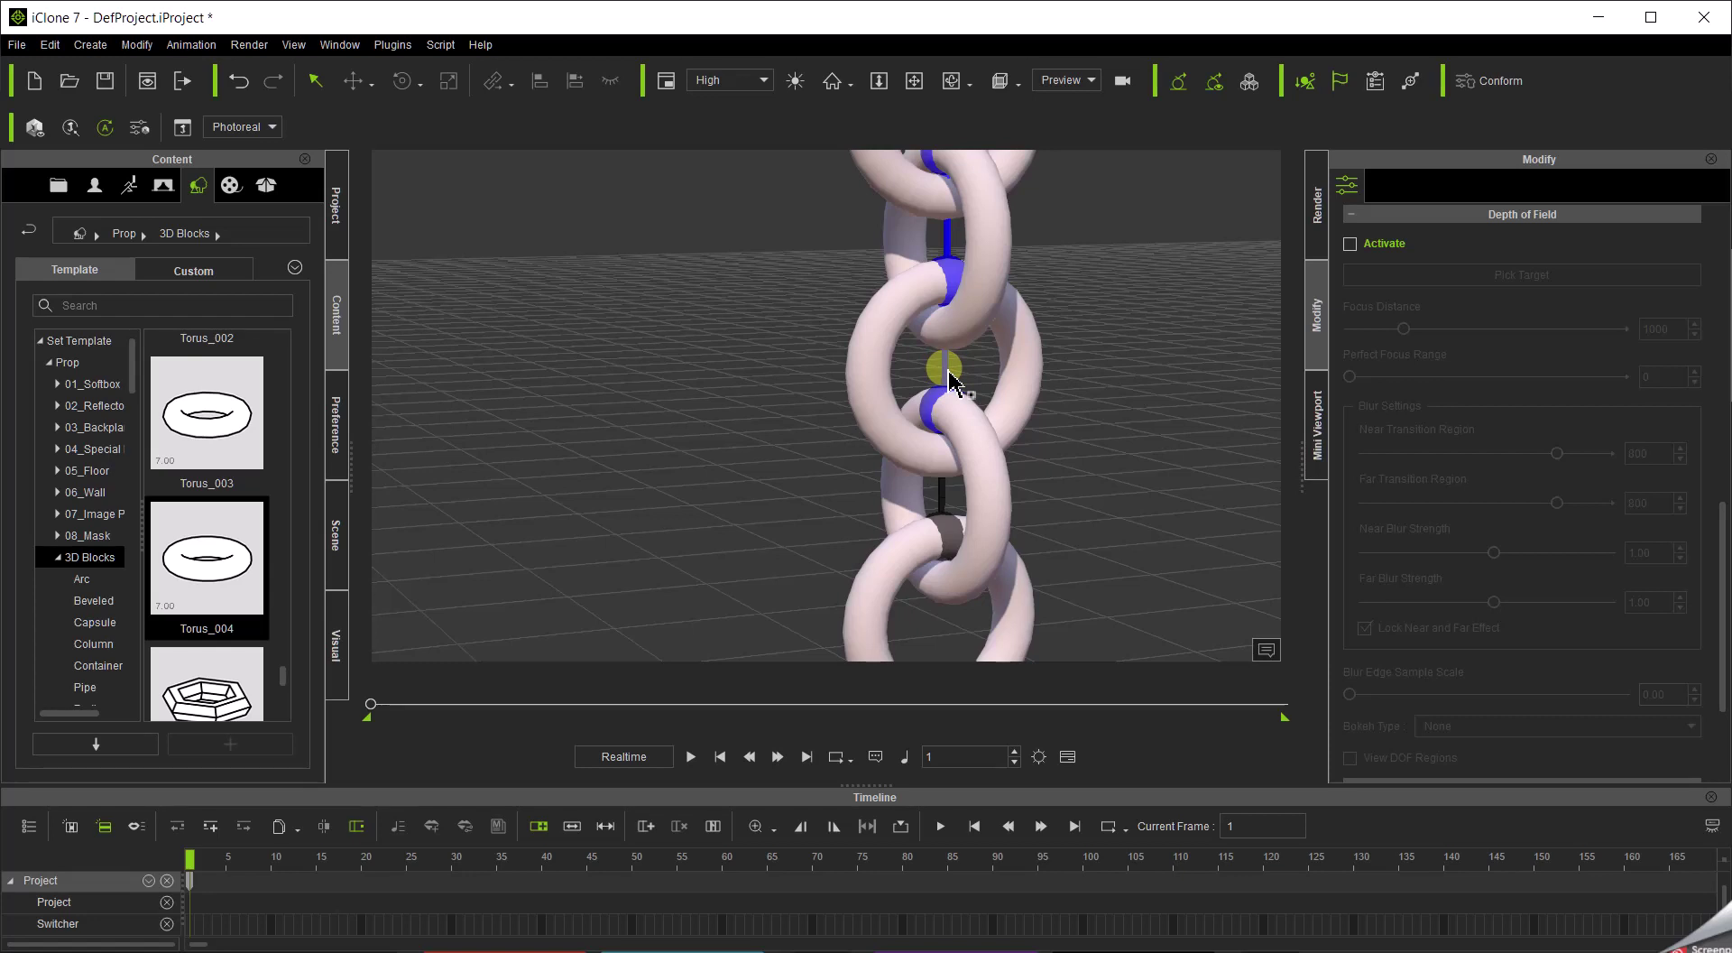
pyautogui.click(947, 379)
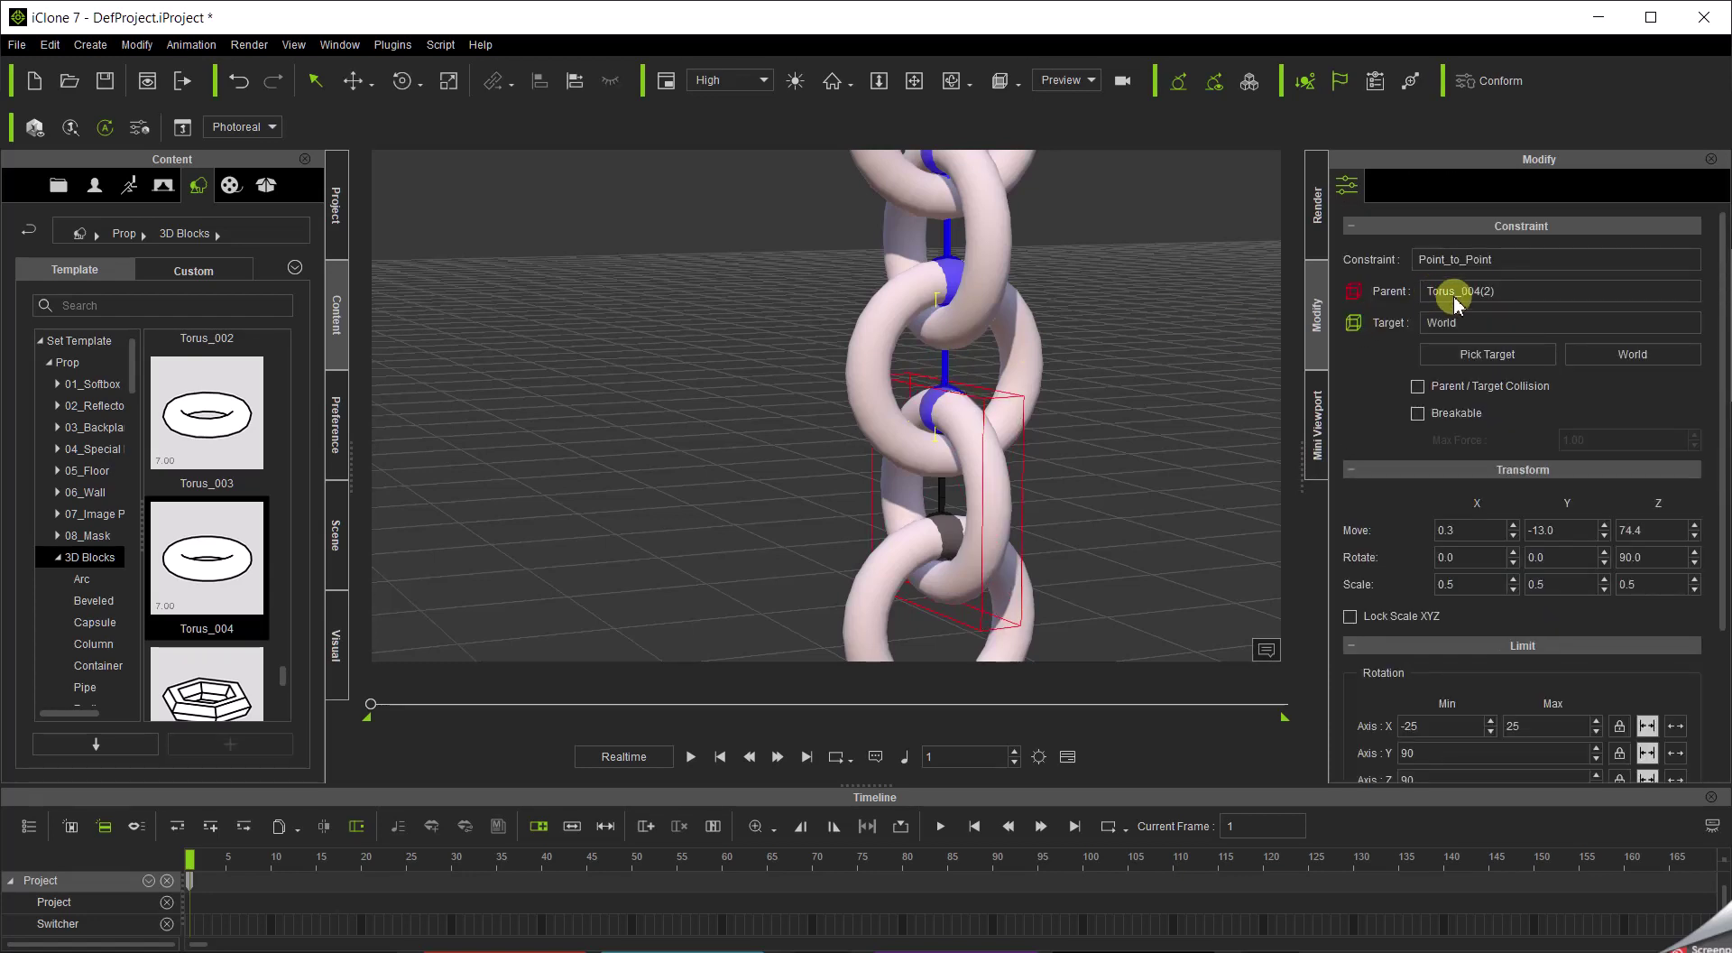
pyautogui.click(1466, 357)
pyautogui.click(1036, 361)
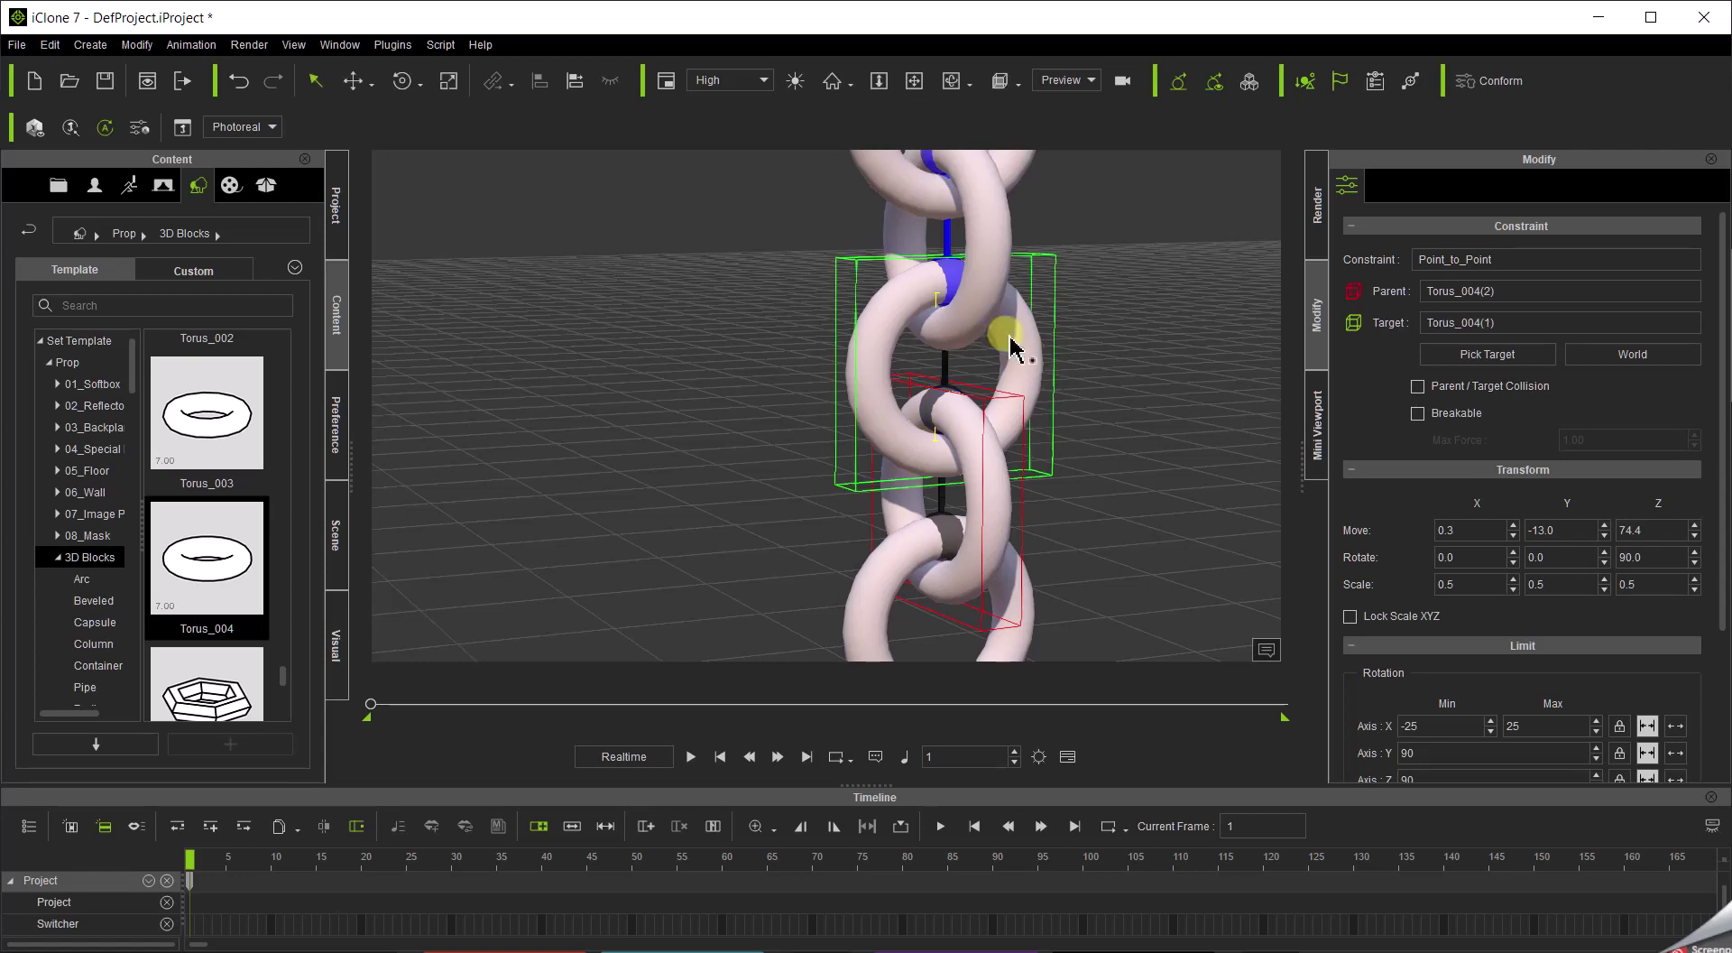
# Set the target of the constraint on the middle ring, Torus_004(1), to the ring above it, Torus_004(0).
pyautogui.click(947, 242)
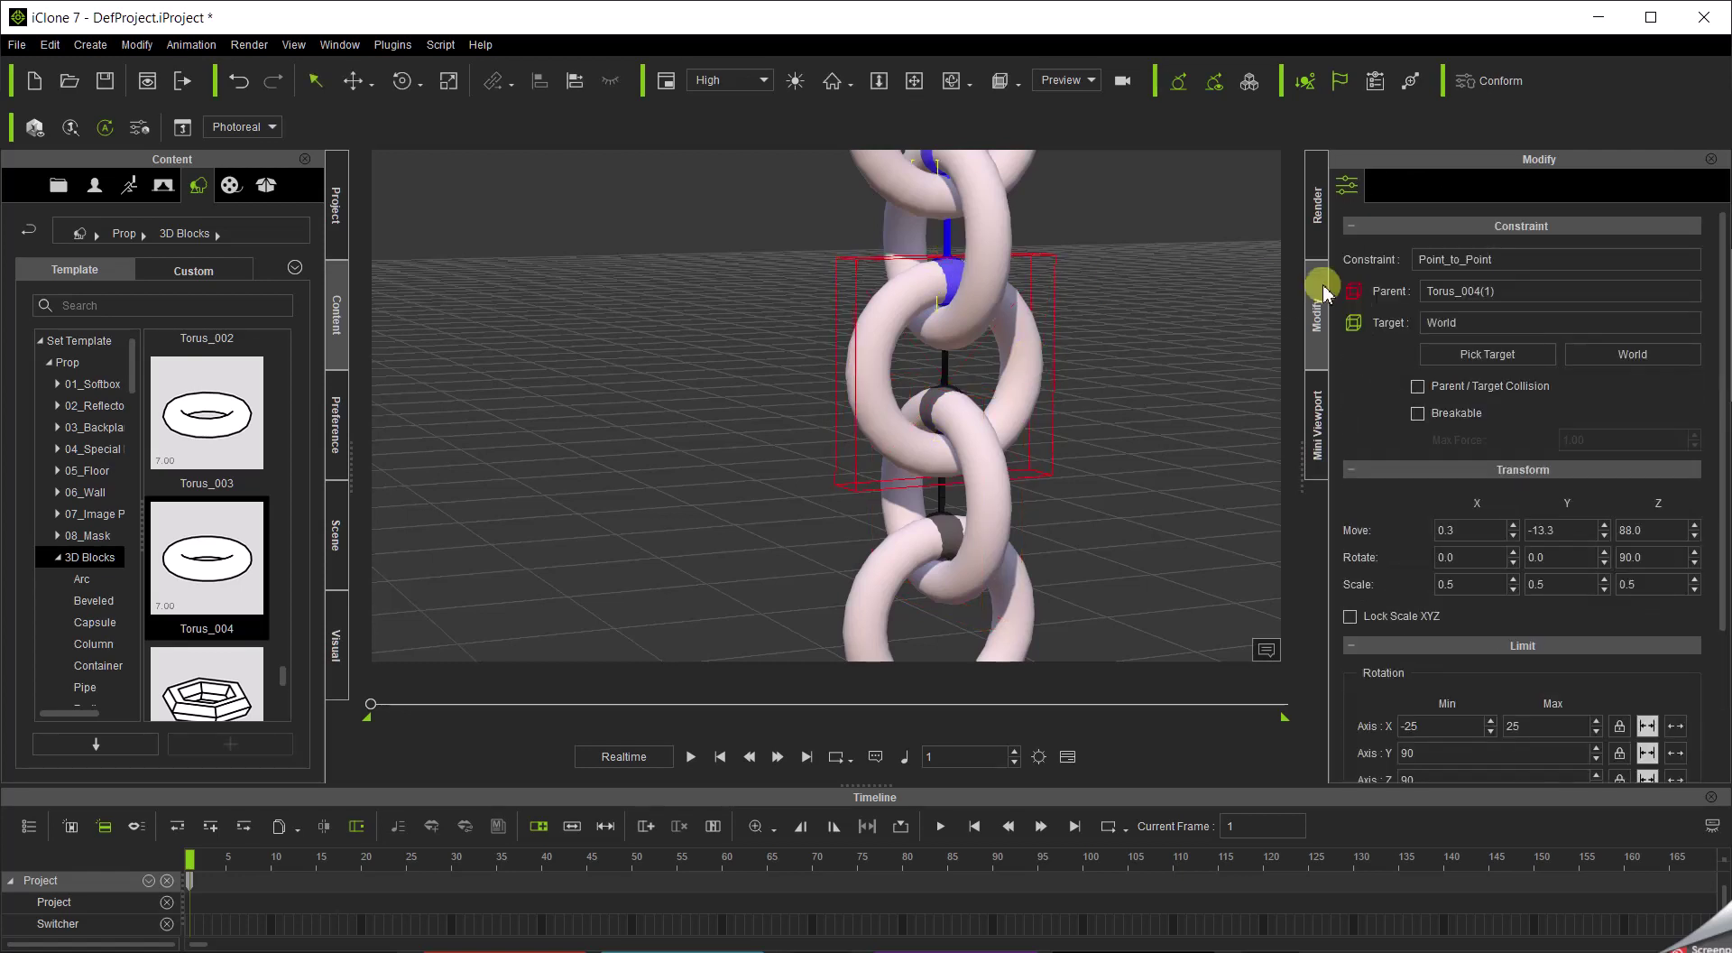
pyautogui.click(1484, 354)
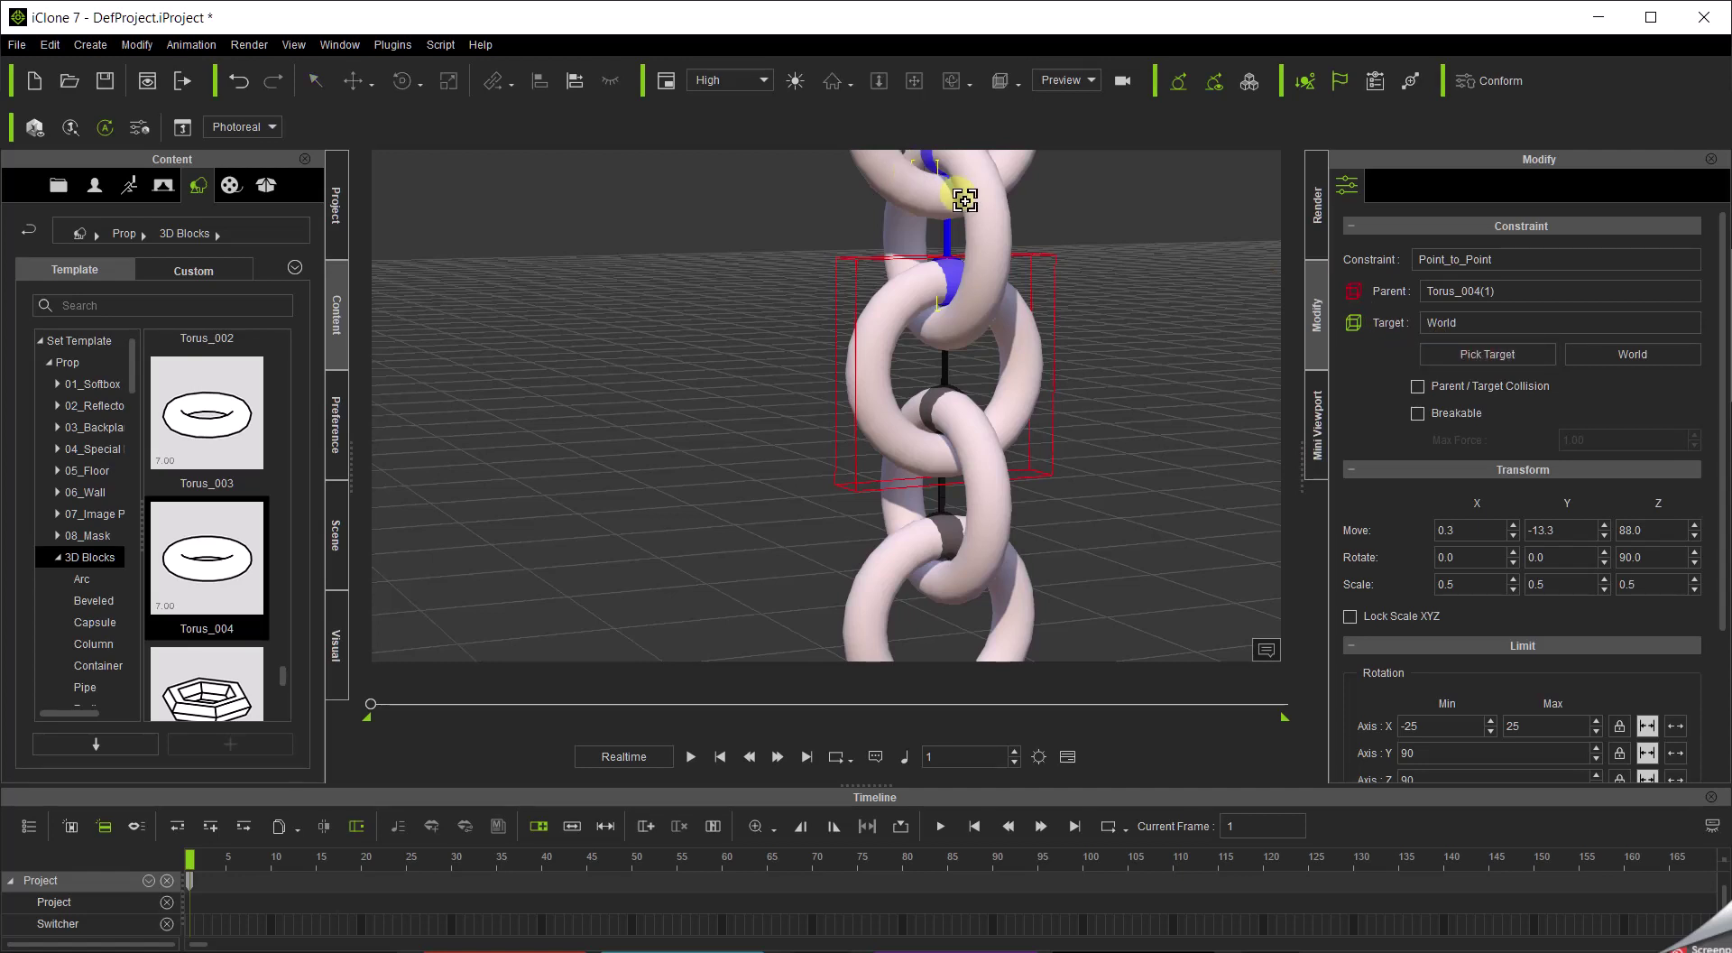
pyautogui.click(1000, 223)
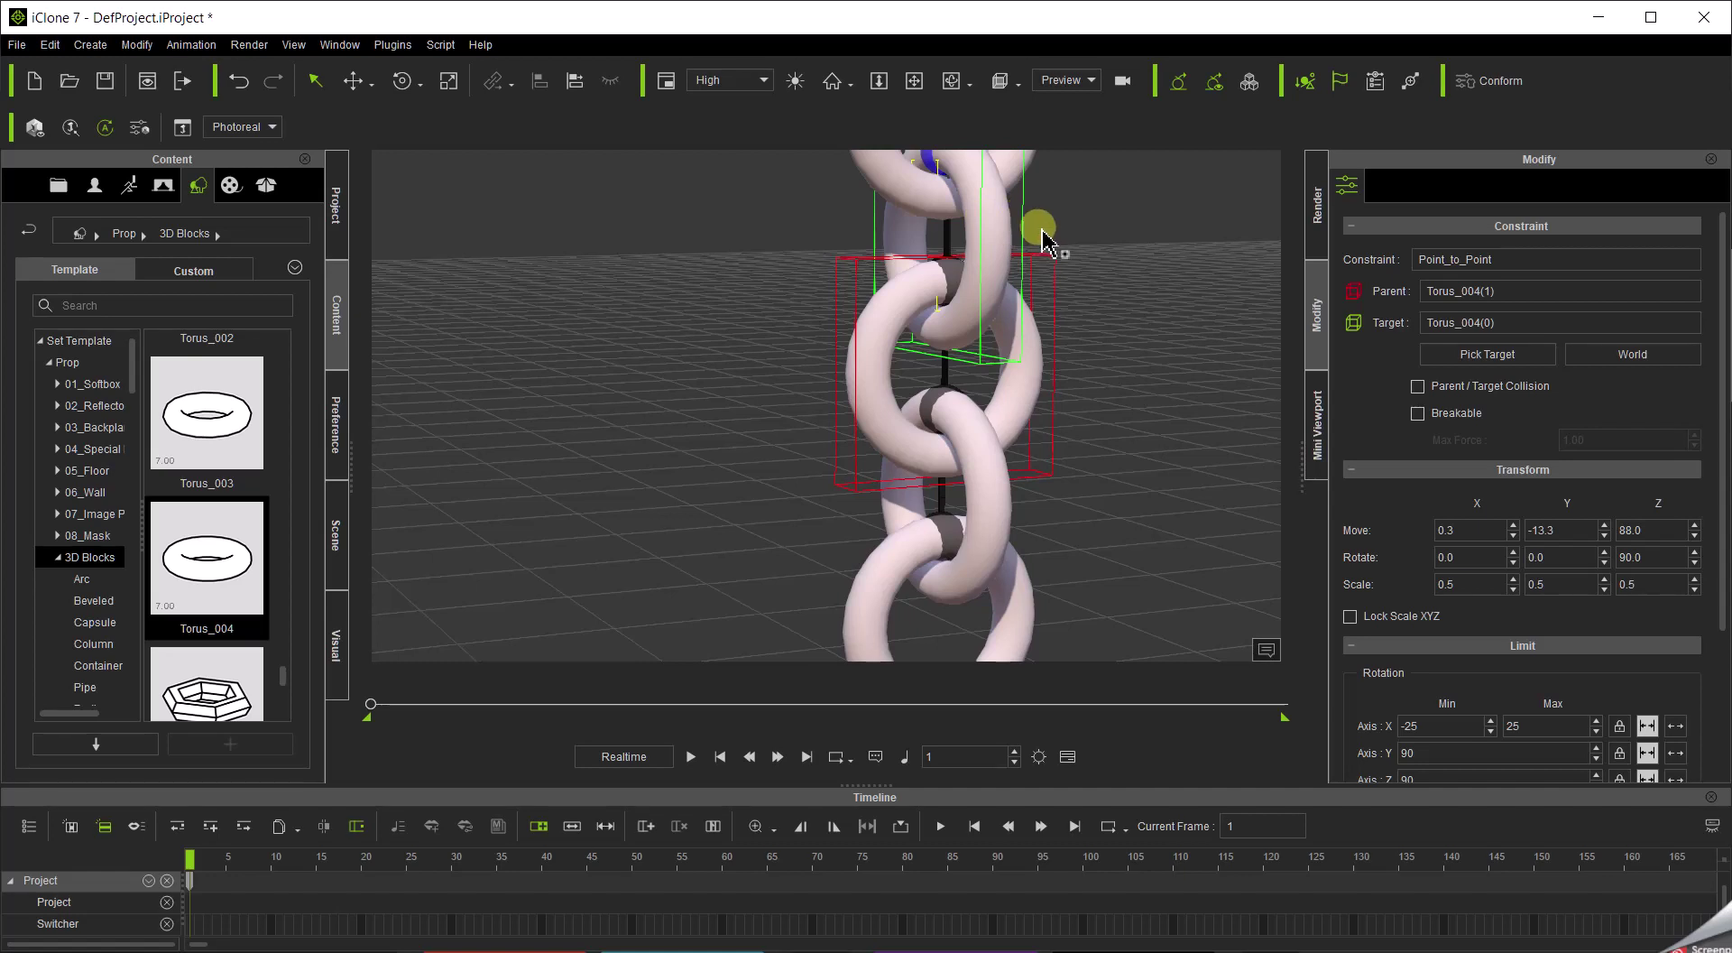
# Set the target of the constraint on the second ring from the top, Torus_004(0), to the topmost ring, Torus_004.
pyautogui.moveTo(1044, 228); pyautogui.dragTo(1044, 502, button='middle')
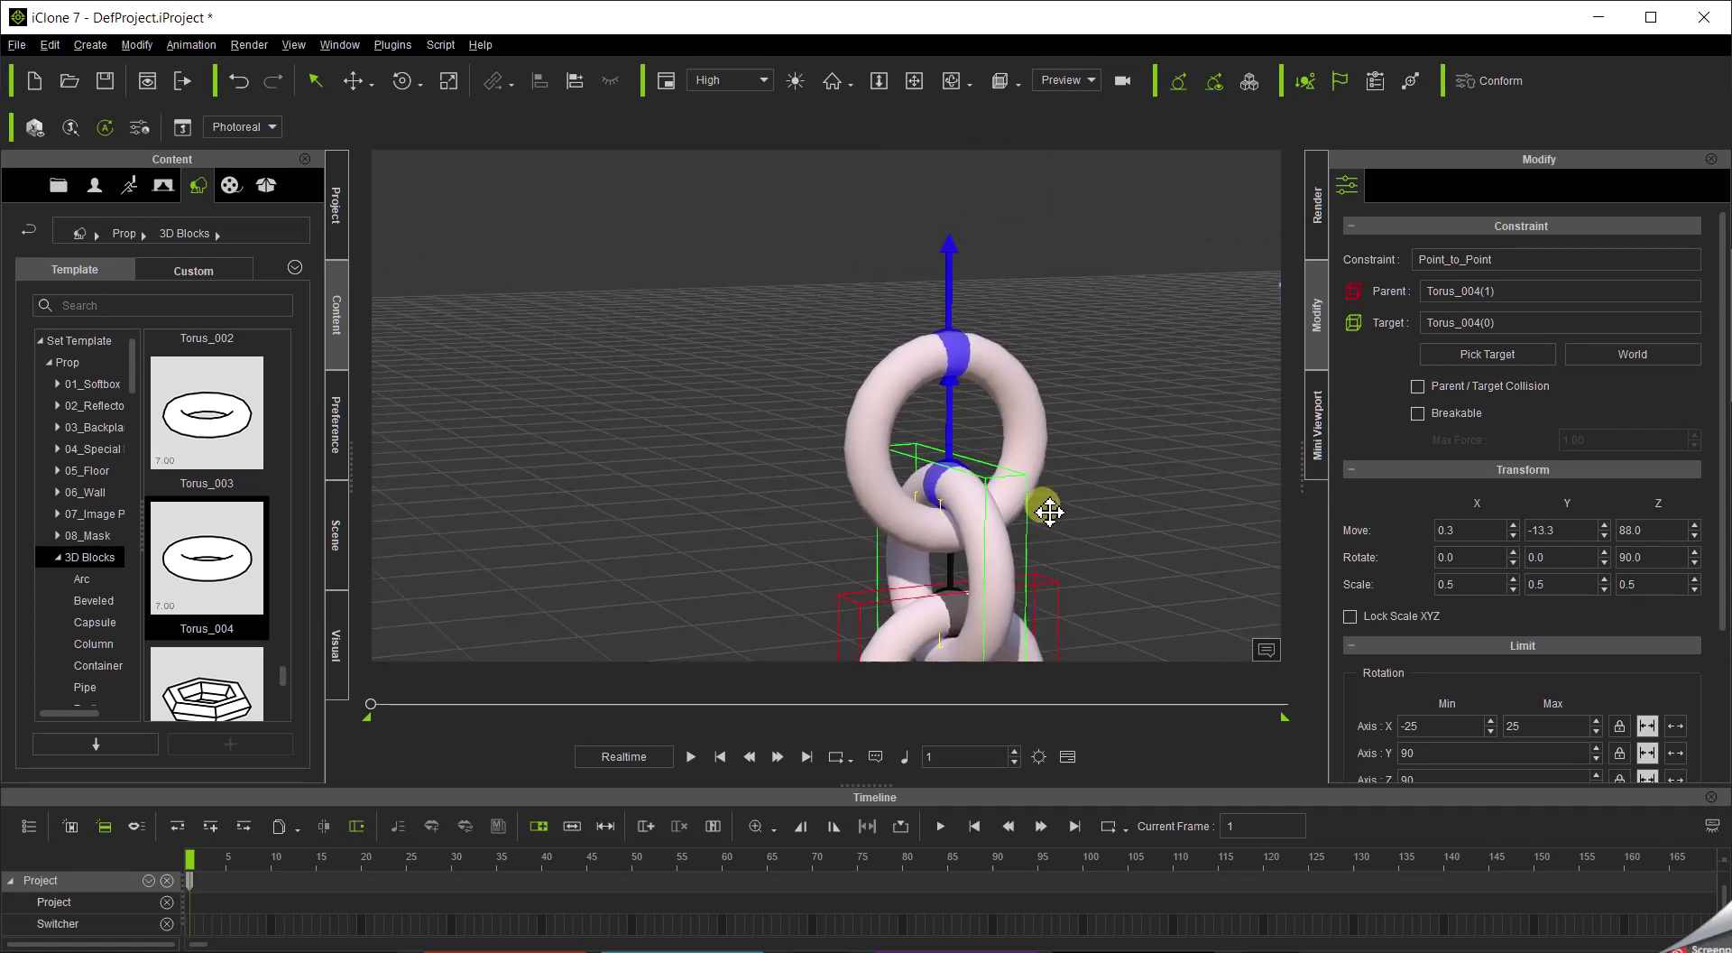
pyautogui.click(954, 415)
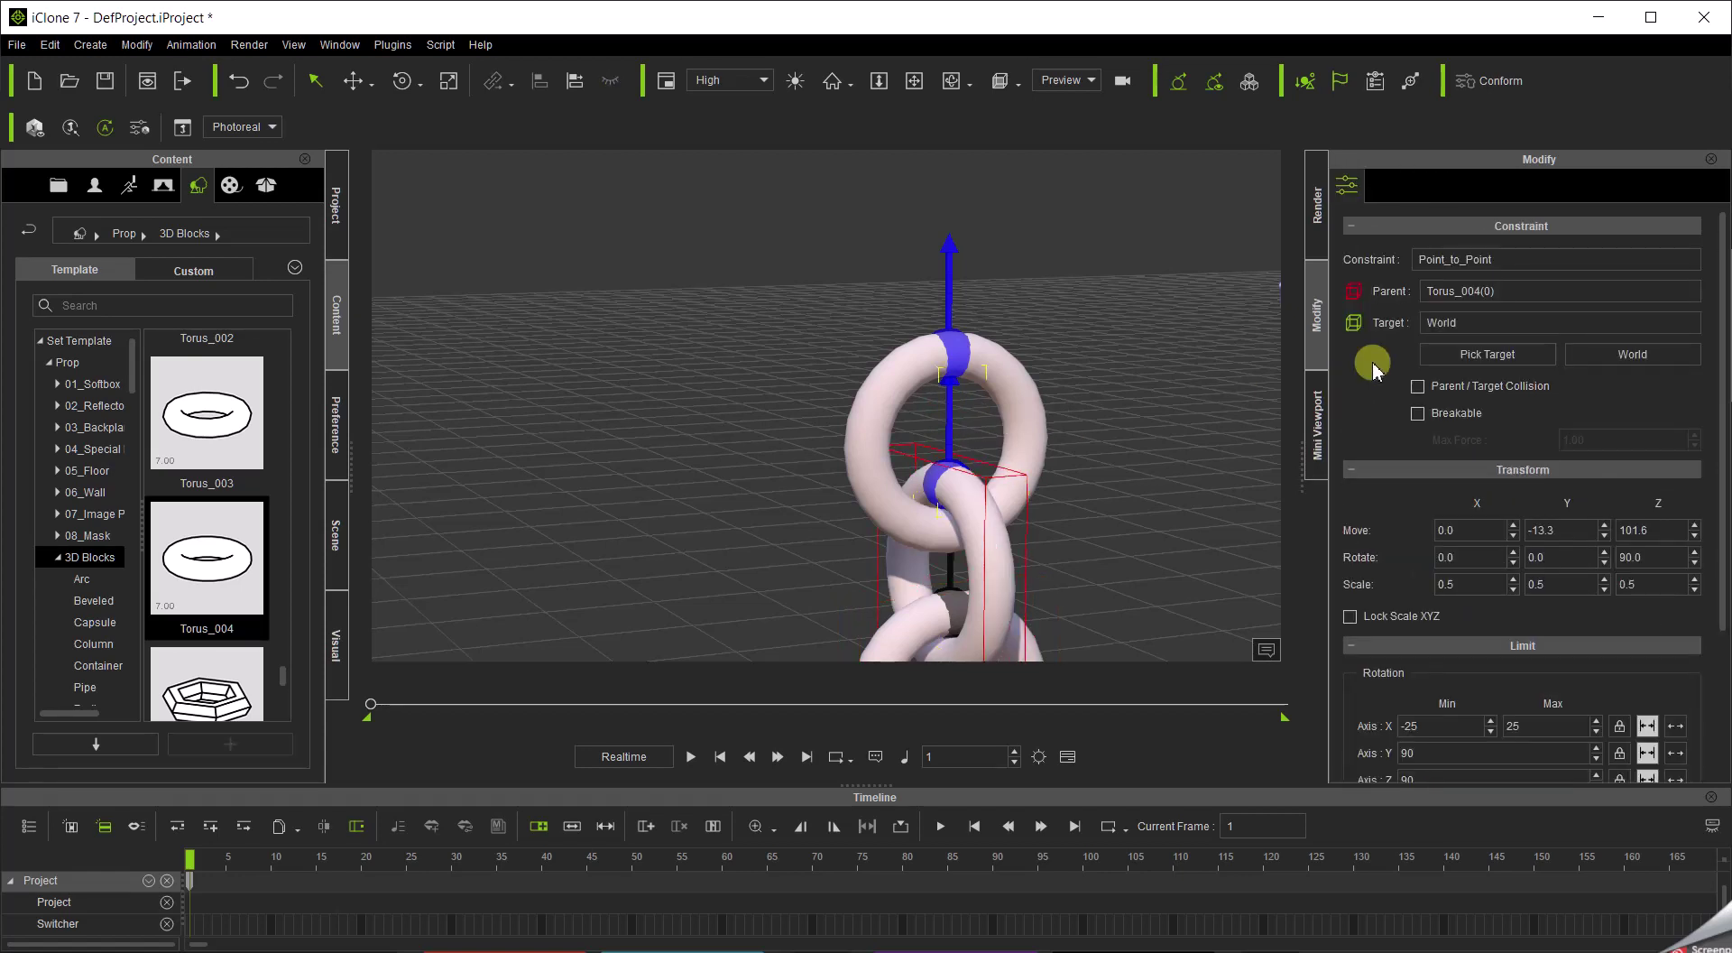
pyautogui.click(1487, 354)
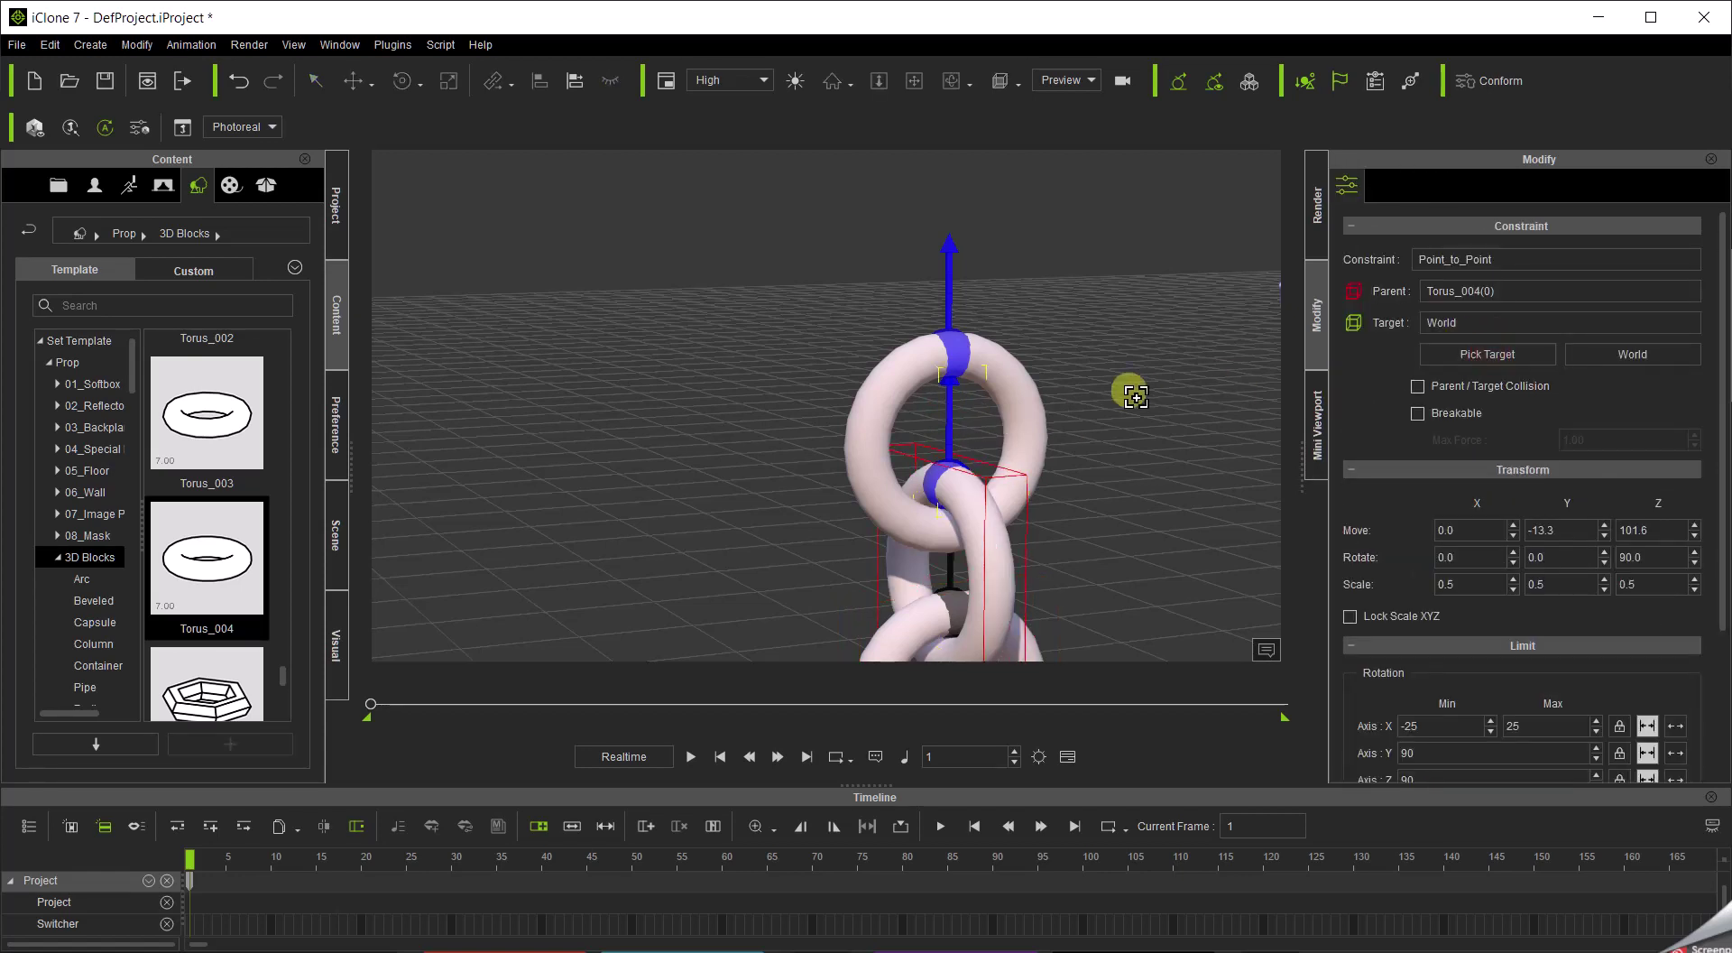
pyautogui.click(1032, 411)
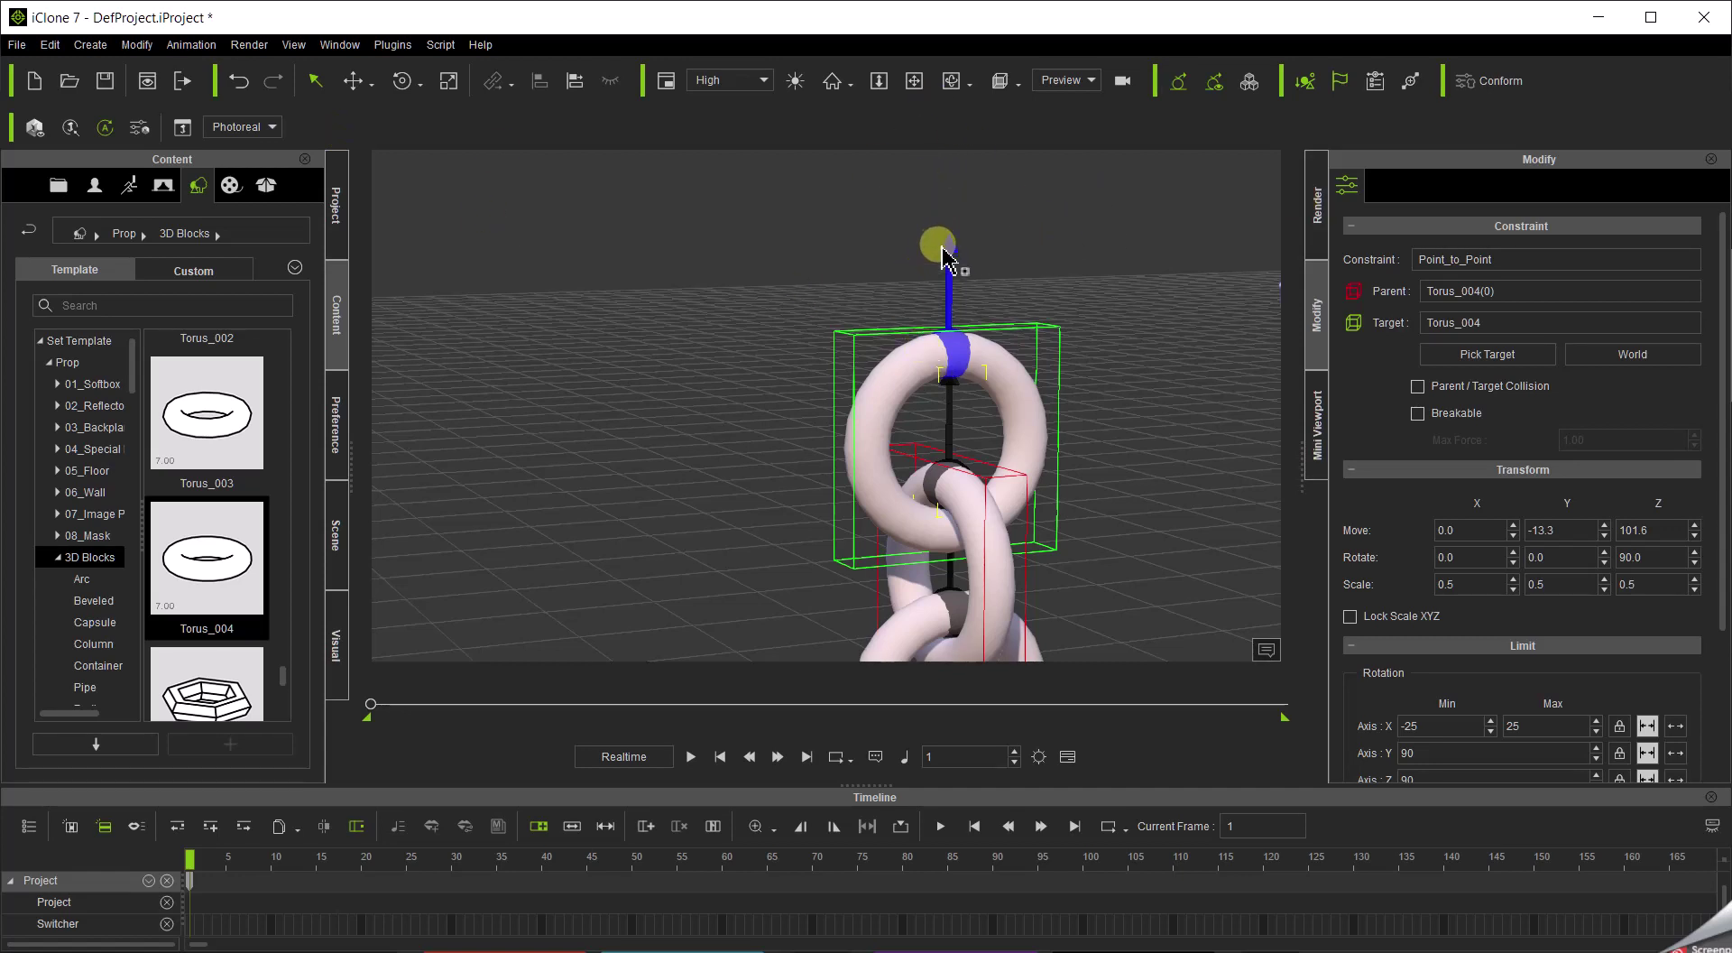
# Change the topmost ring's rigid body physics type to Kinematic.
pyautogui.click(883, 385)
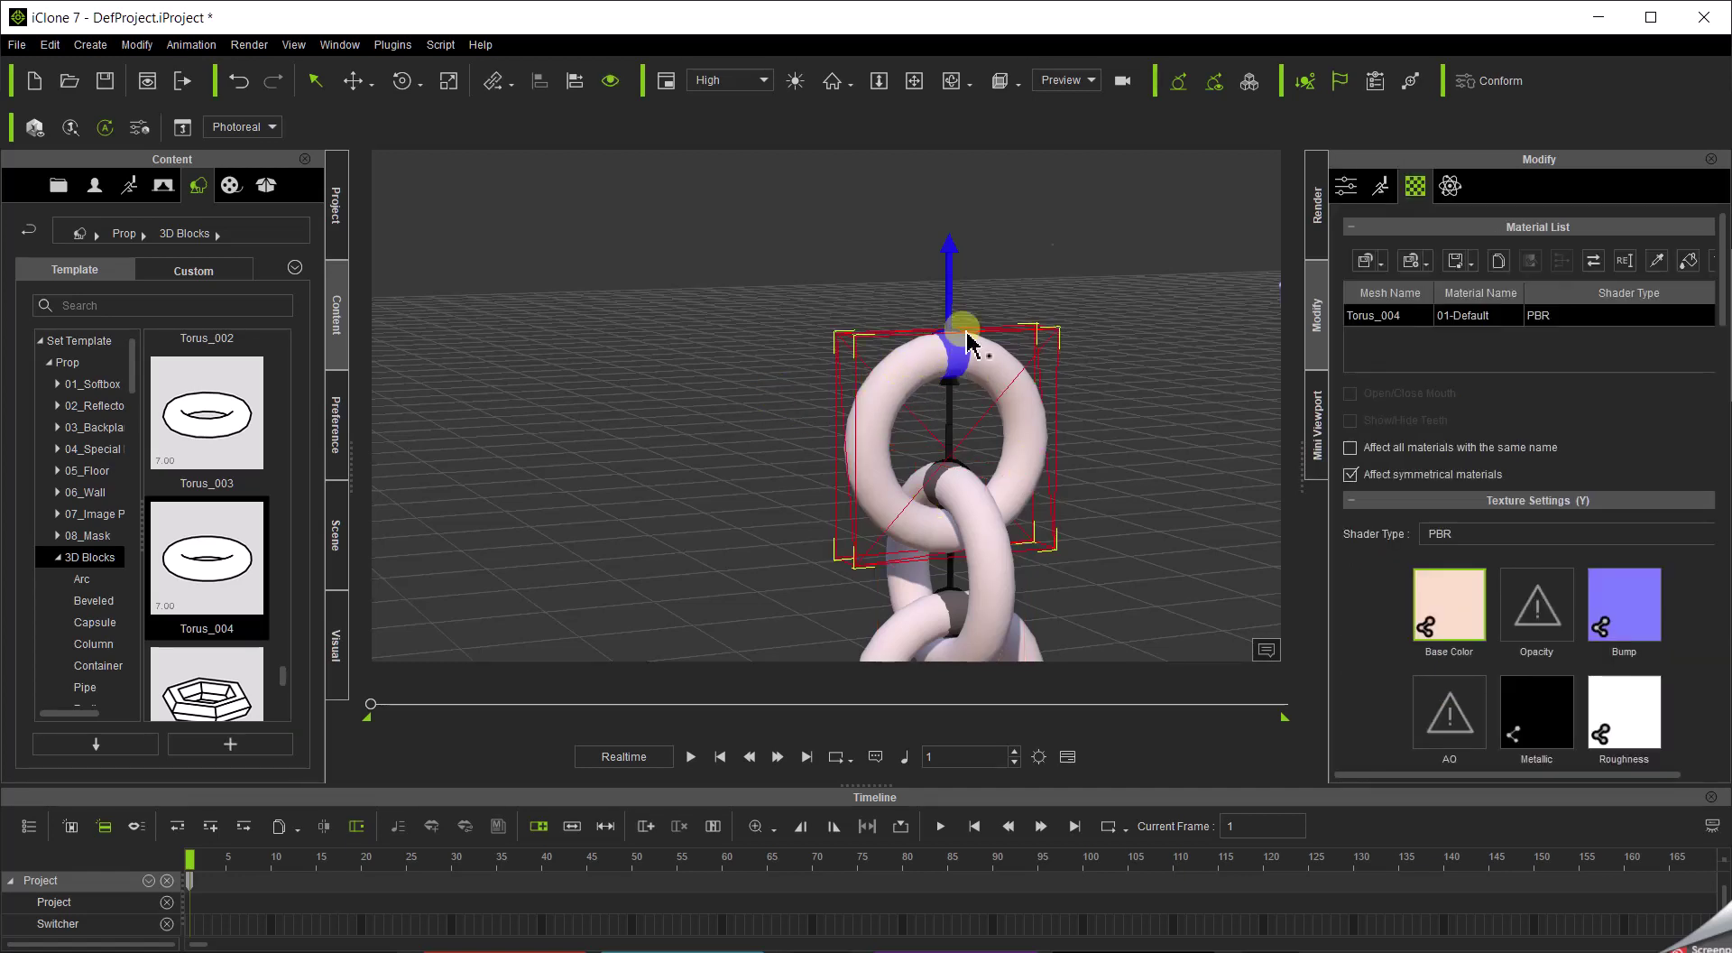
pyautogui.click(1451, 189)
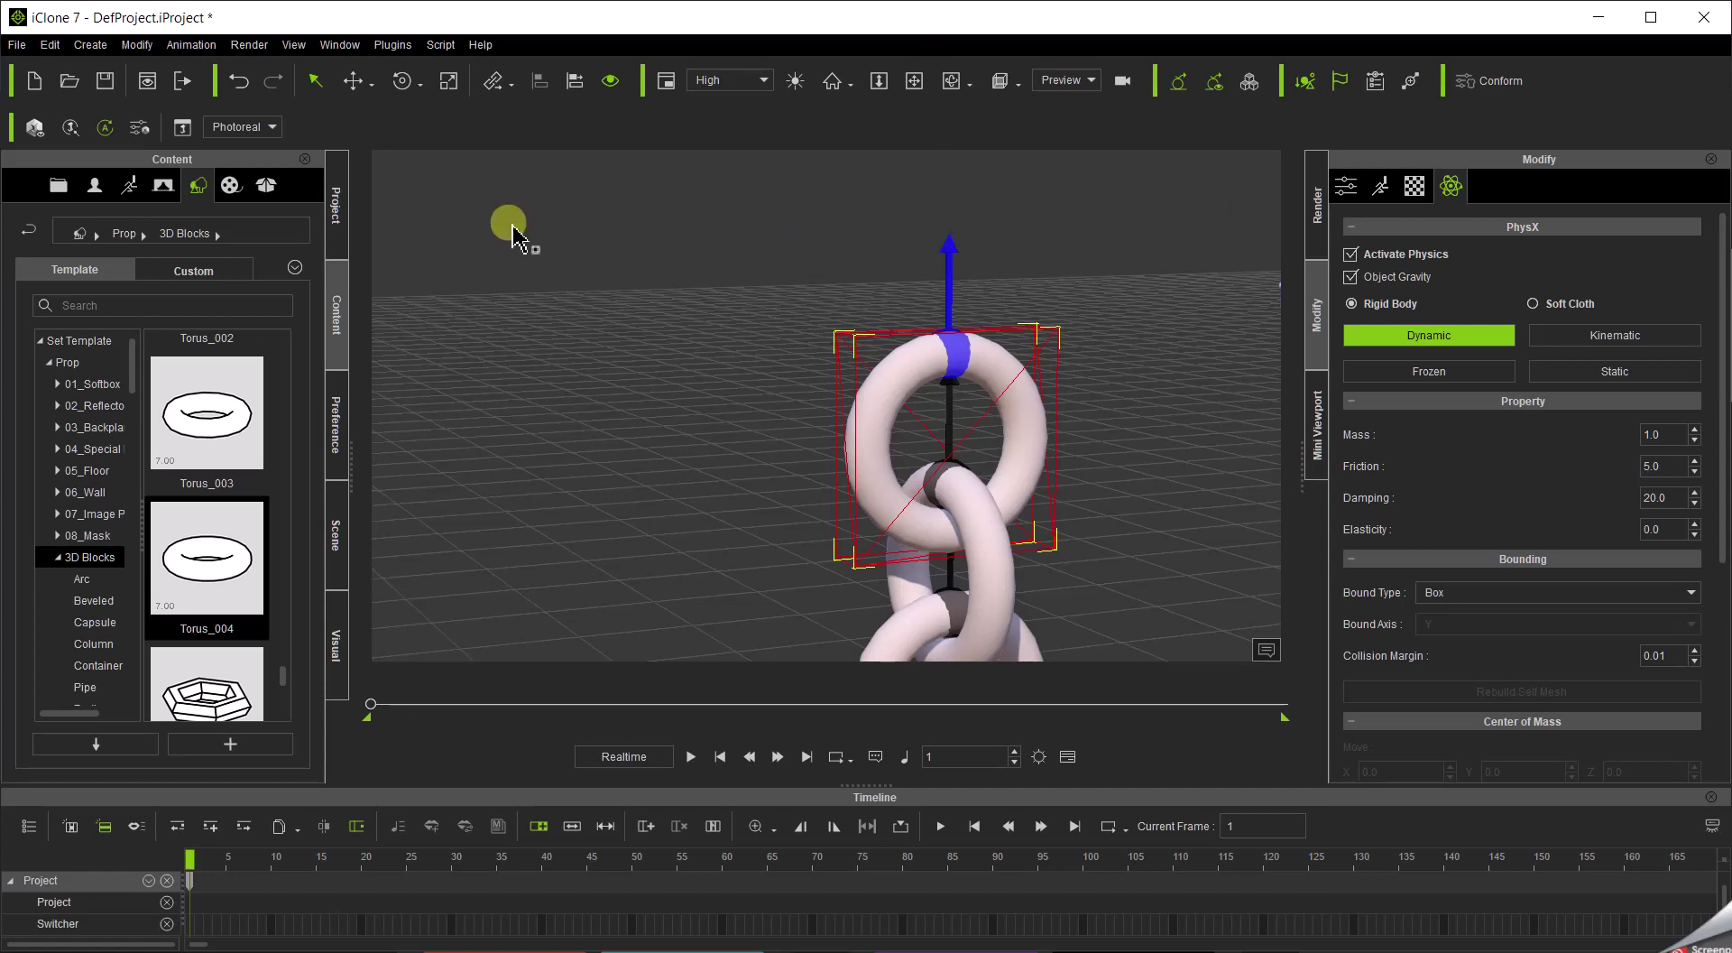
pyautogui.scroll(-2, 929, 214)
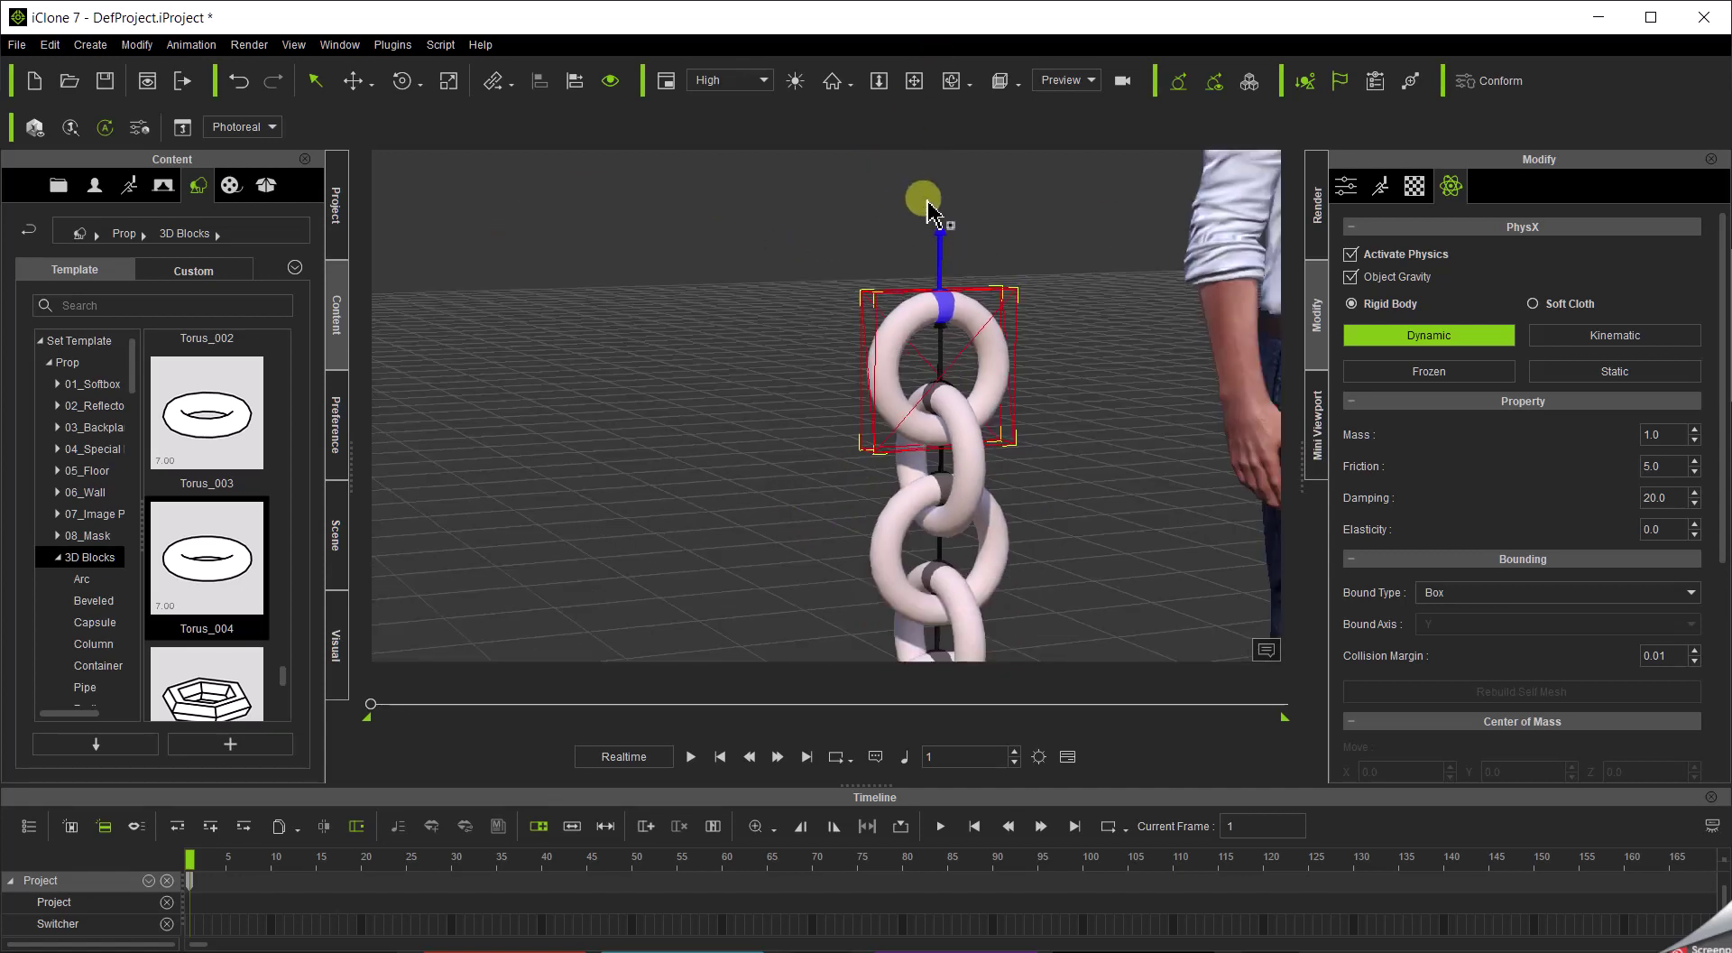
pyautogui.scroll(-2, 929, 214)
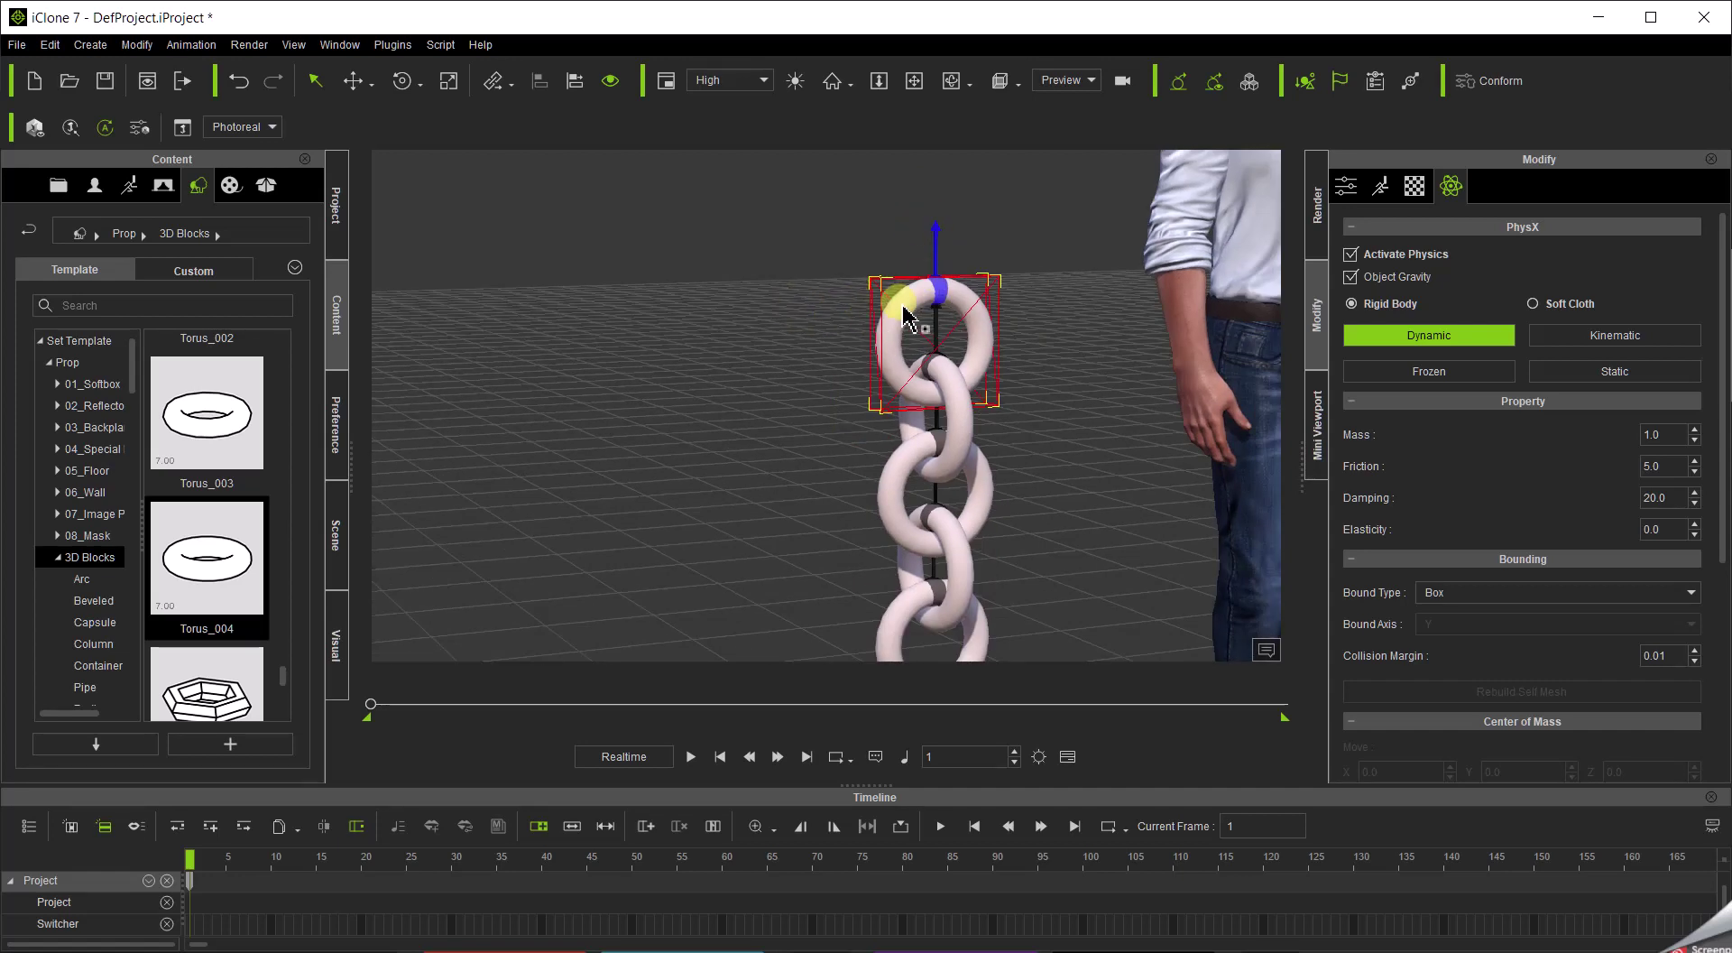
pyautogui.click(1595, 339)
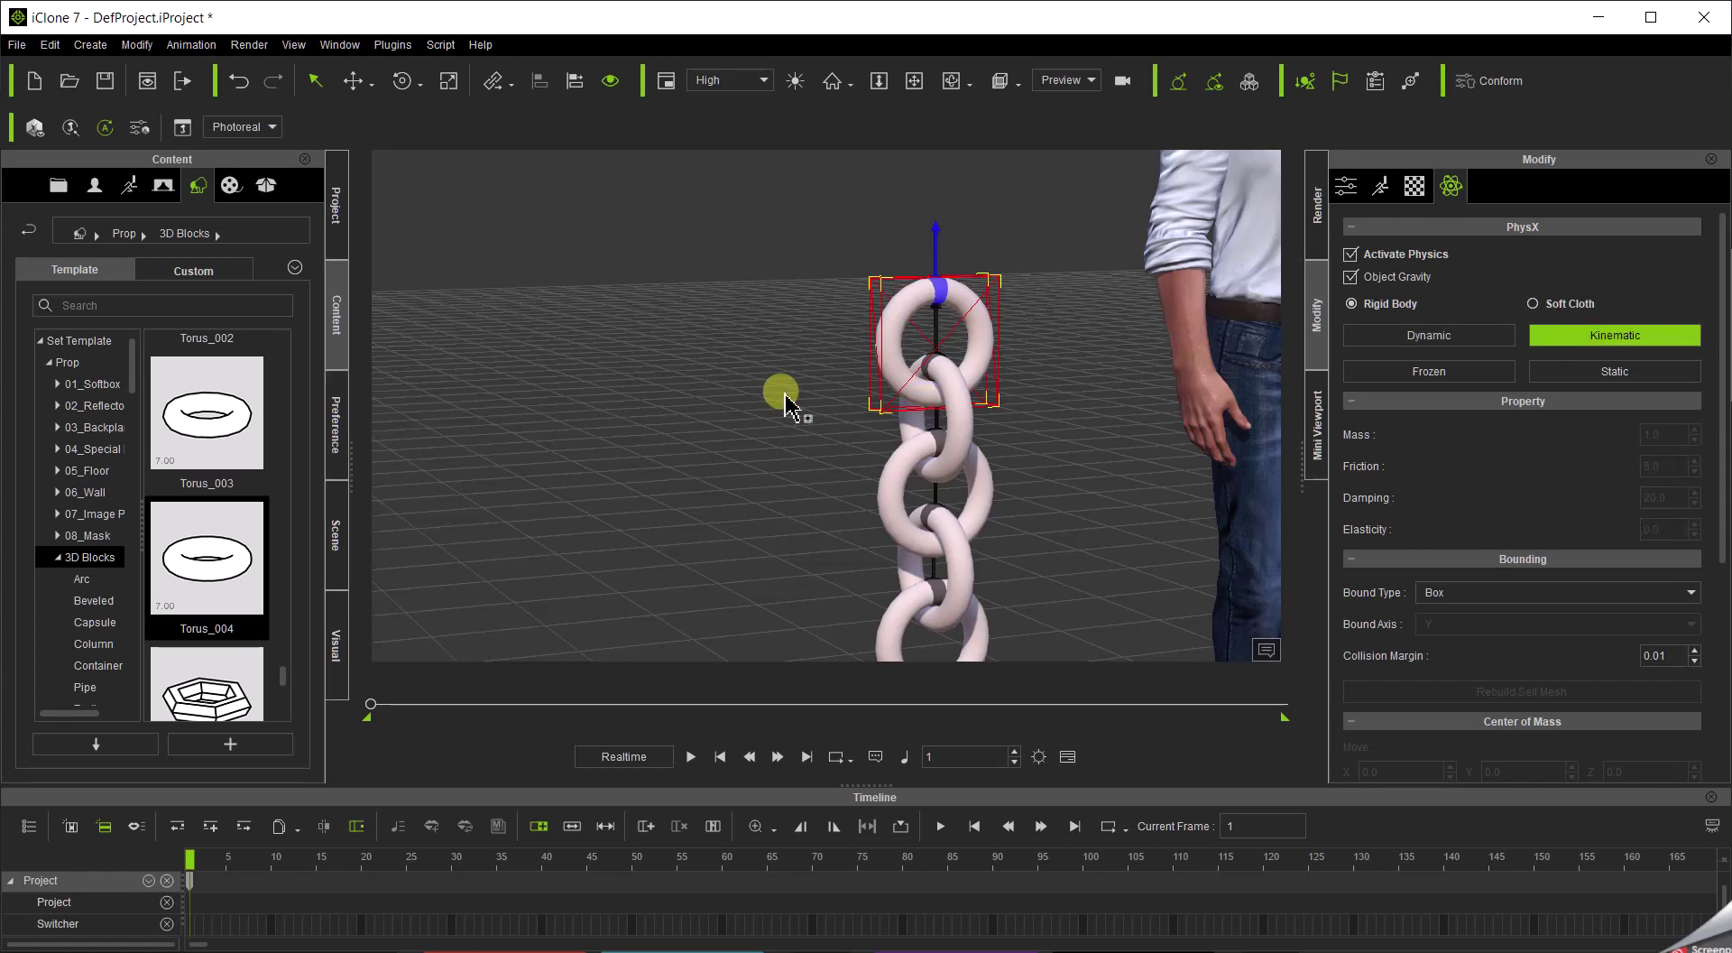
# Play the physics simulation to check how the chain hangs, and return to the first frame.
pyautogui.moveTo(774, 370); pyautogui.dragTo(816, 272, button='right')
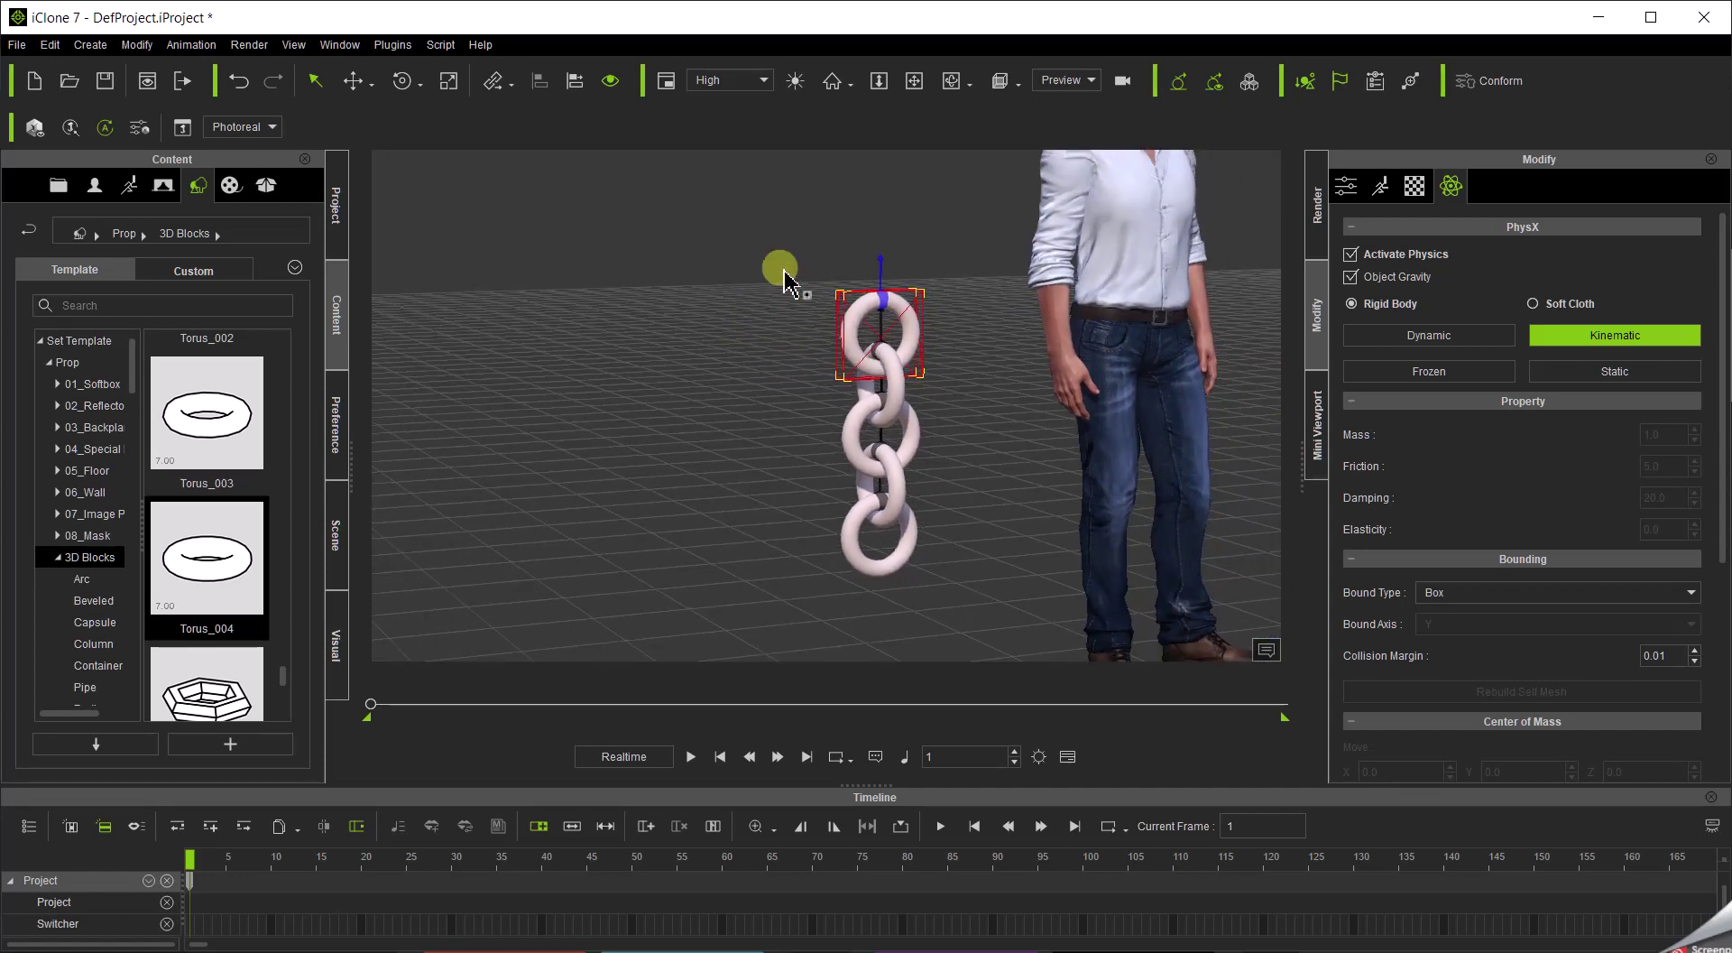
pyautogui.click(691, 758)
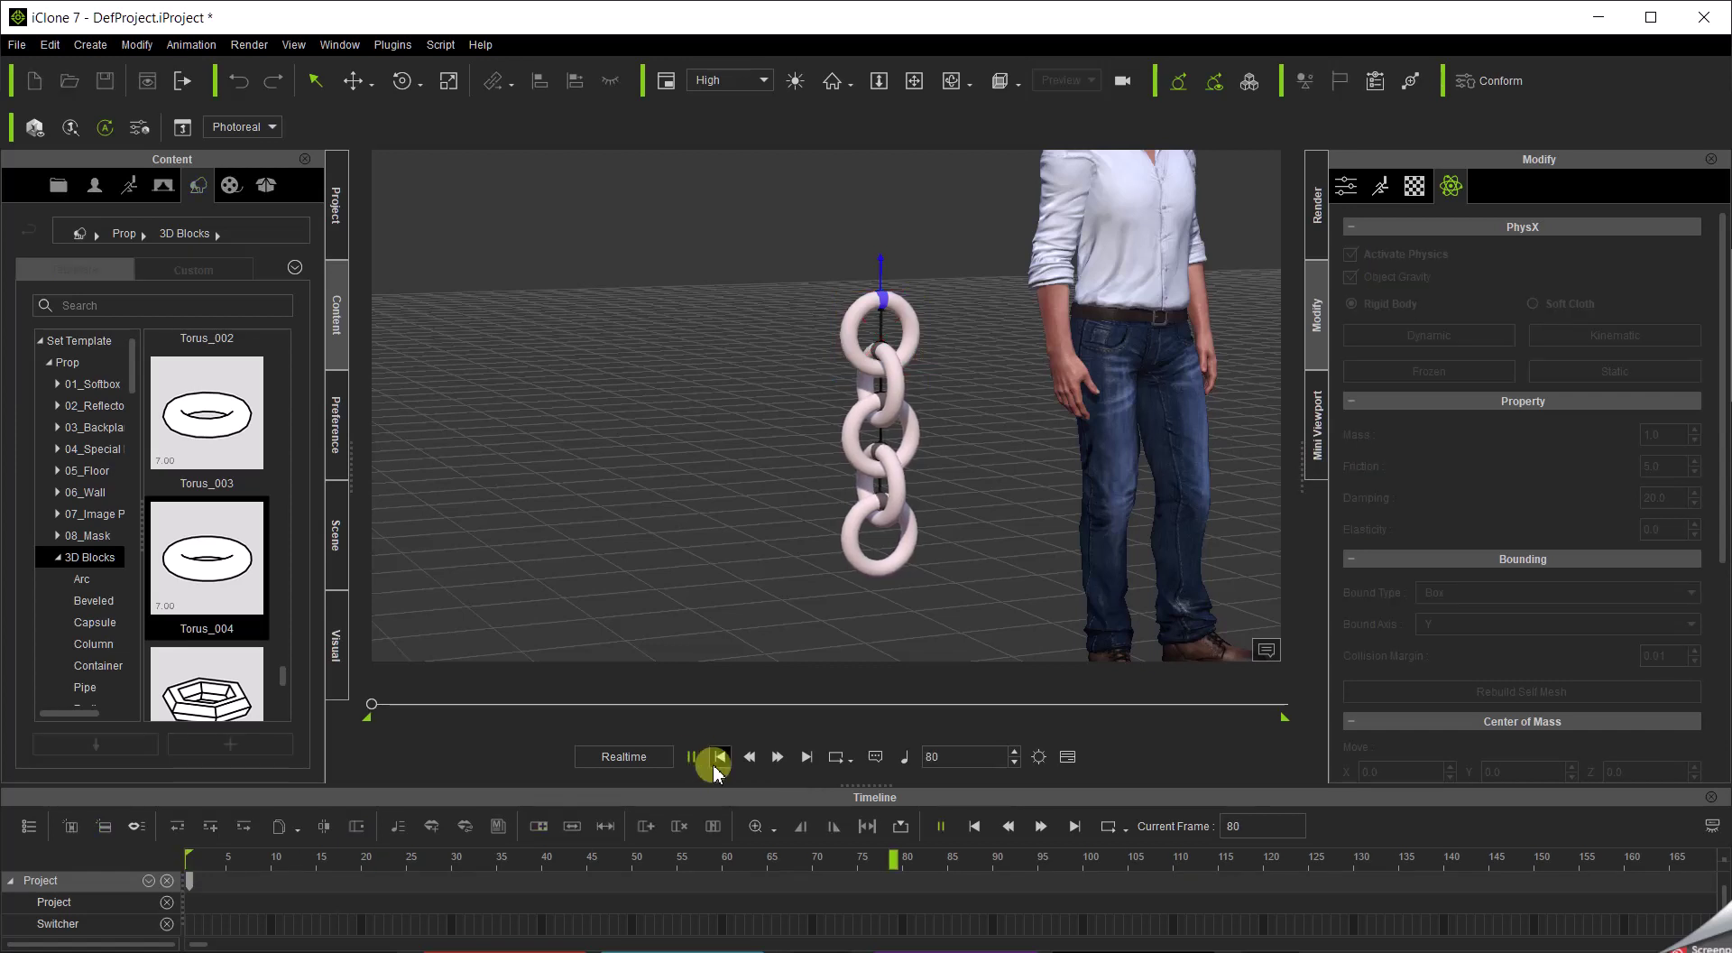
pyautogui.click(719, 758)
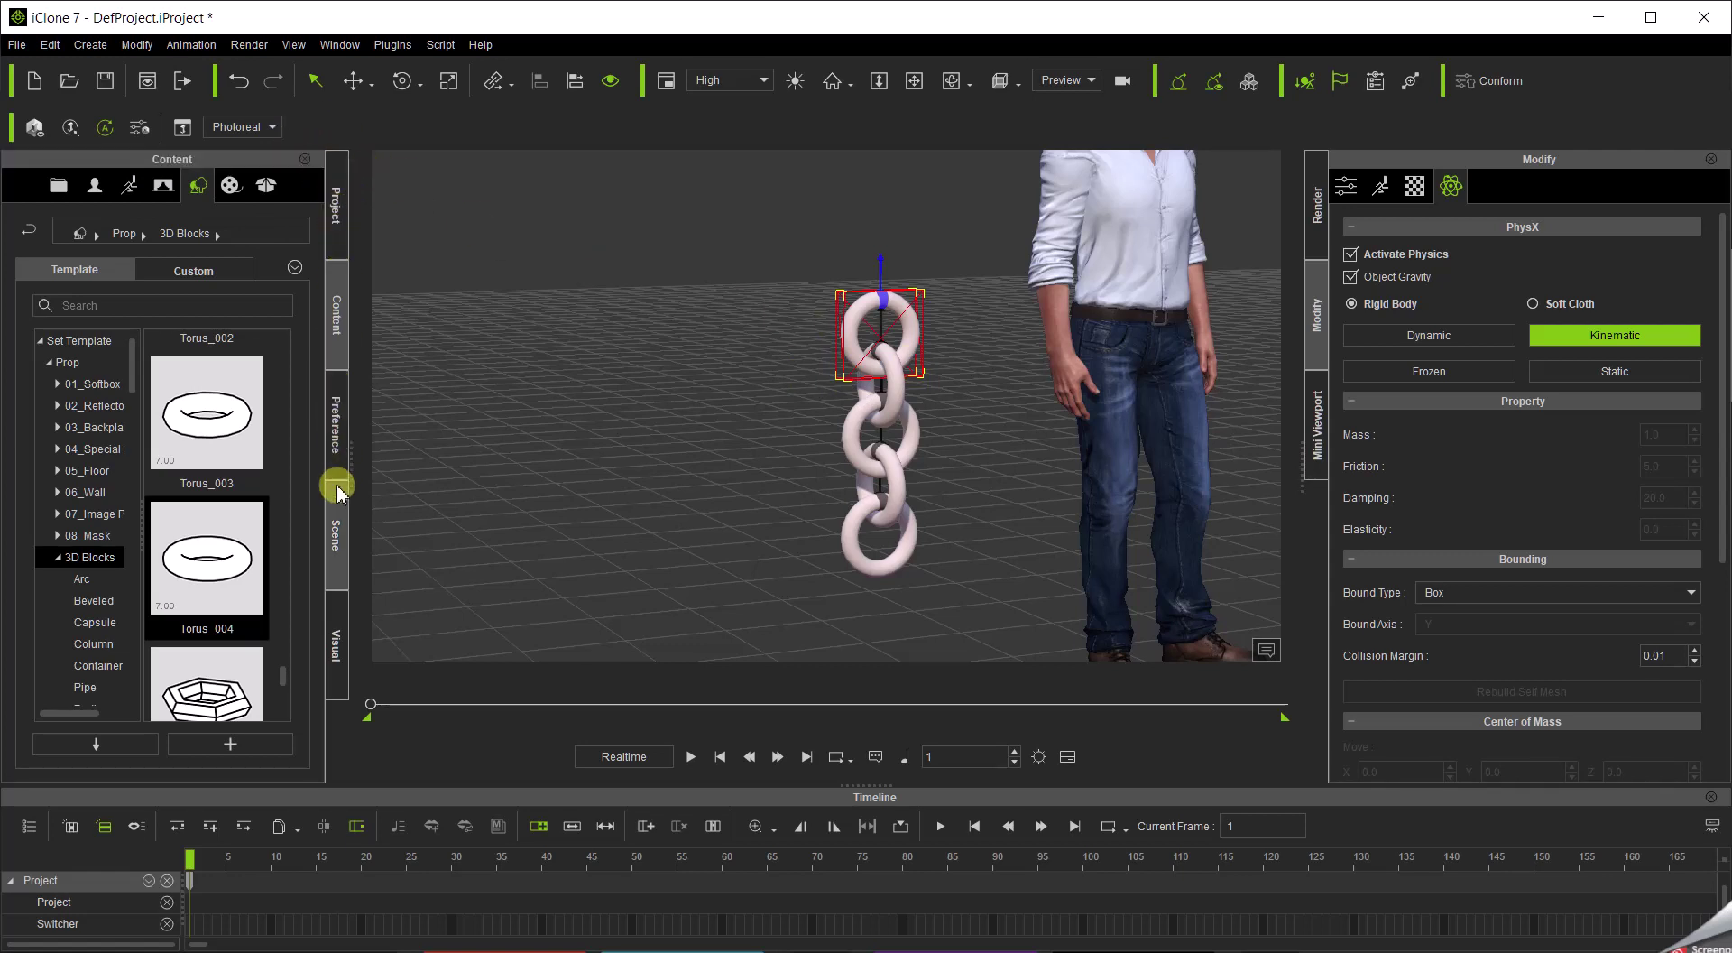
# Collapse the scene object list and expand only the Prop group, with the constraint under Torus_004 folded away.
pyautogui.click(337, 518)
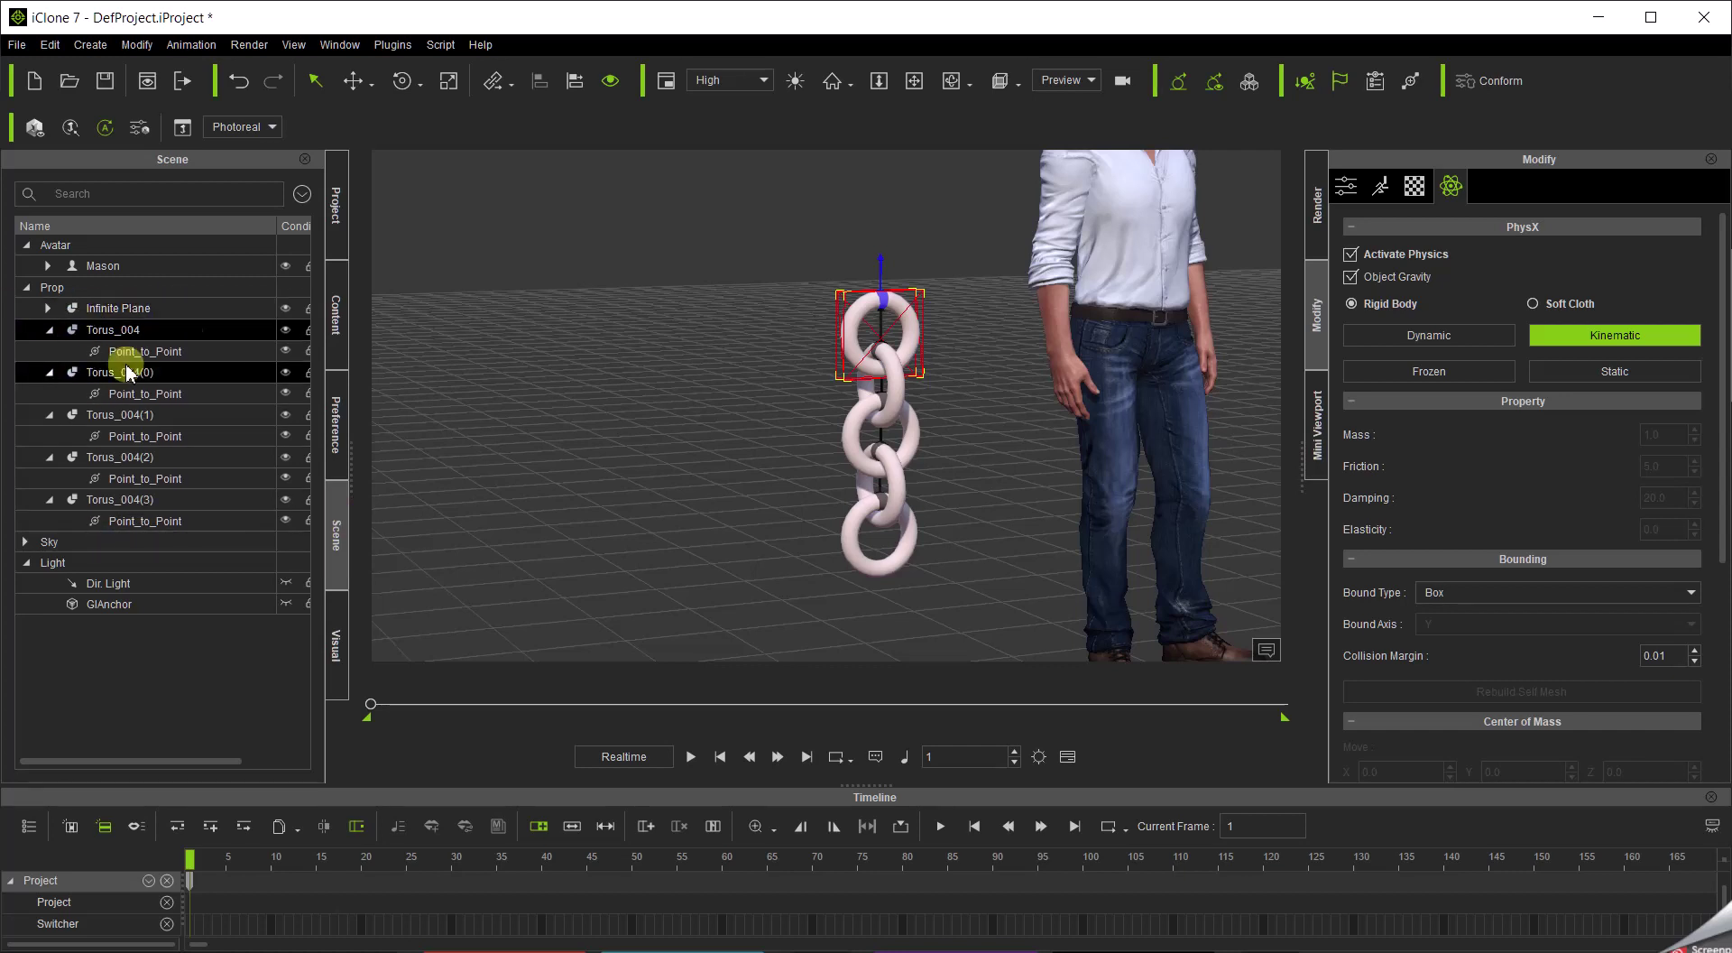
pyautogui.click(301, 194)
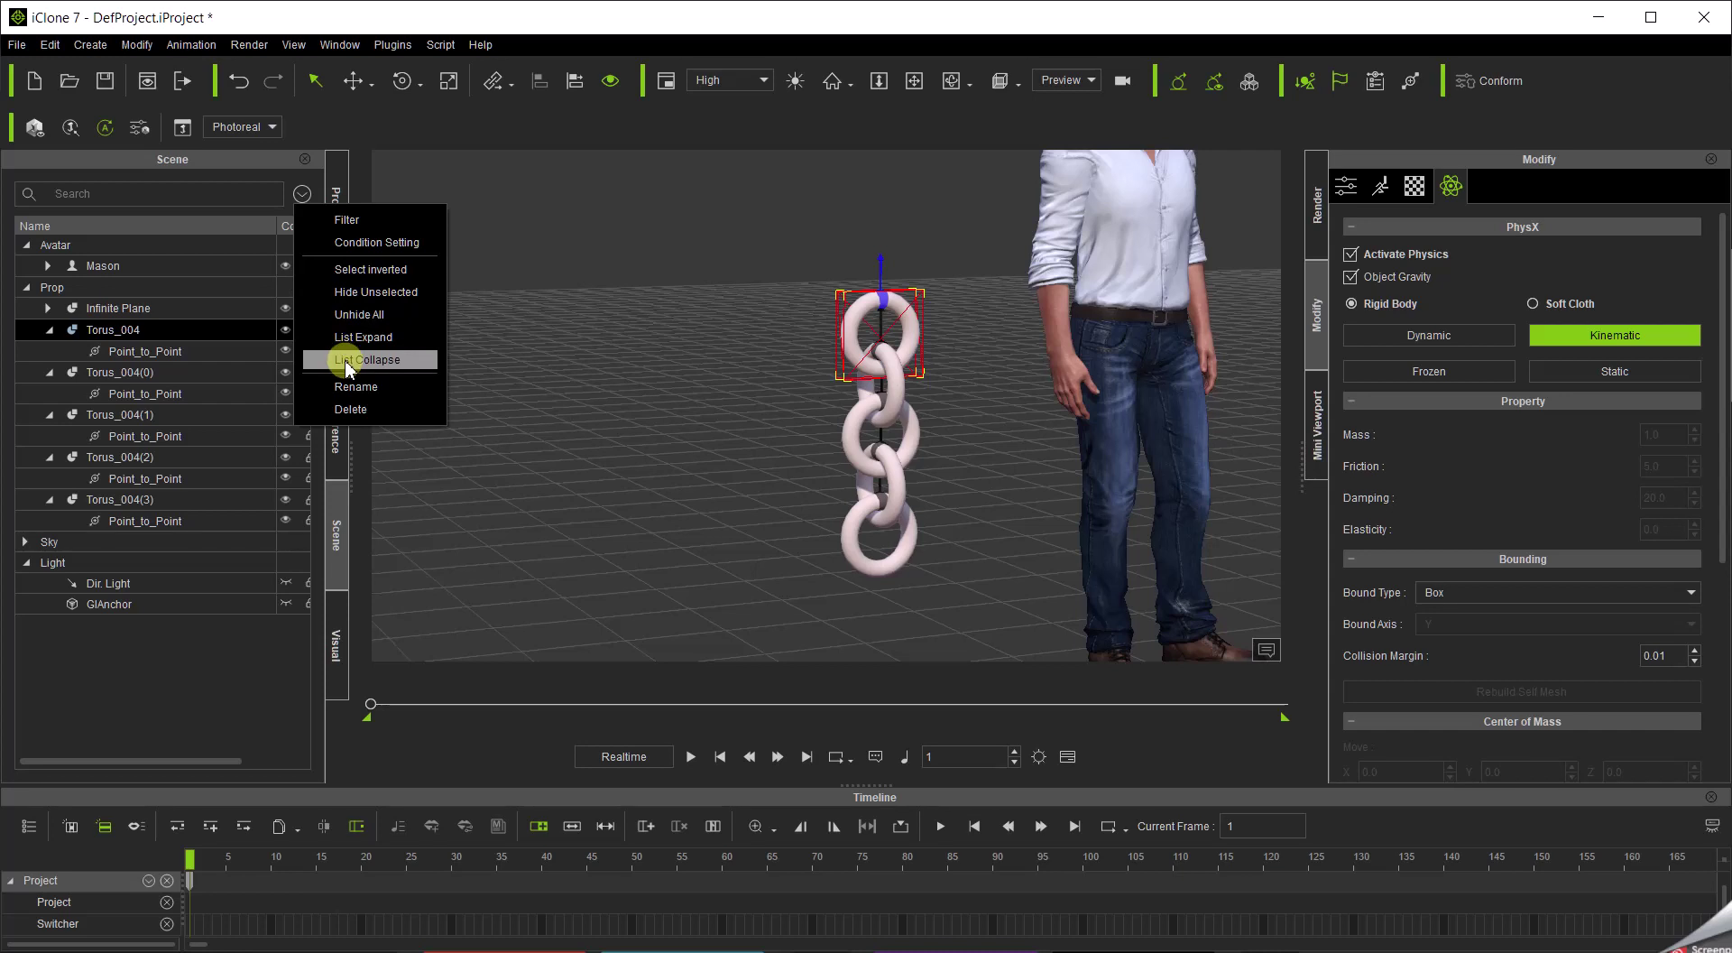
pyautogui.click(346, 360)
pyautogui.click(25, 265)
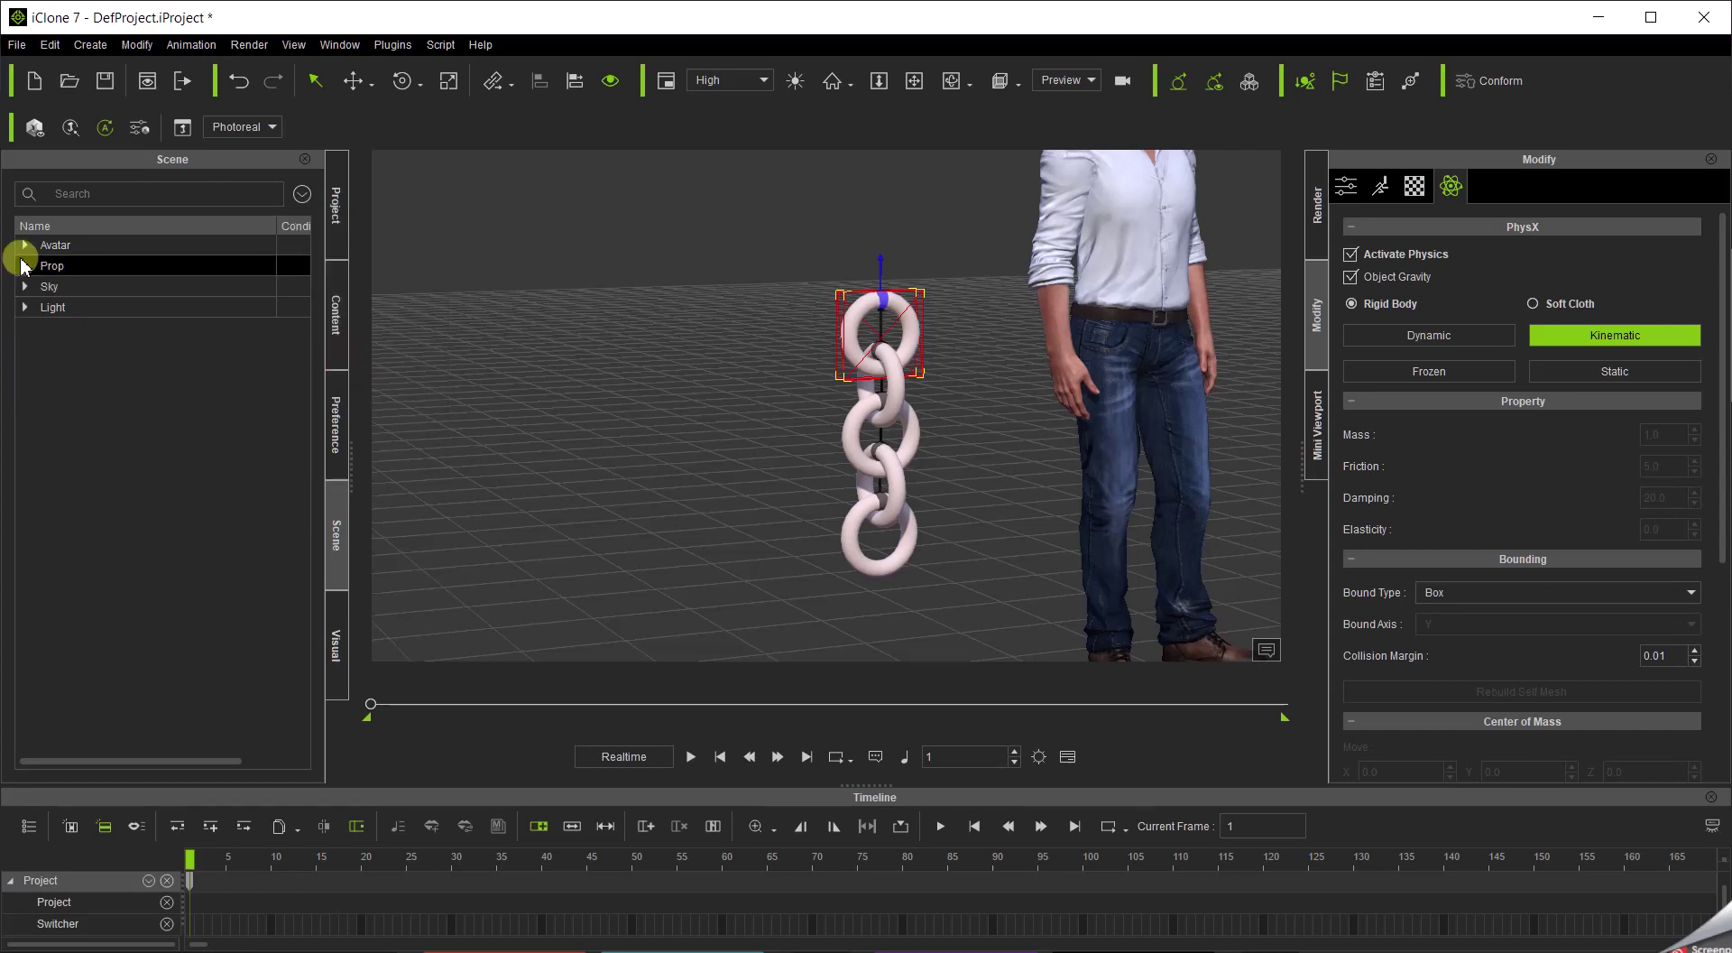
pyautogui.click(24, 265)
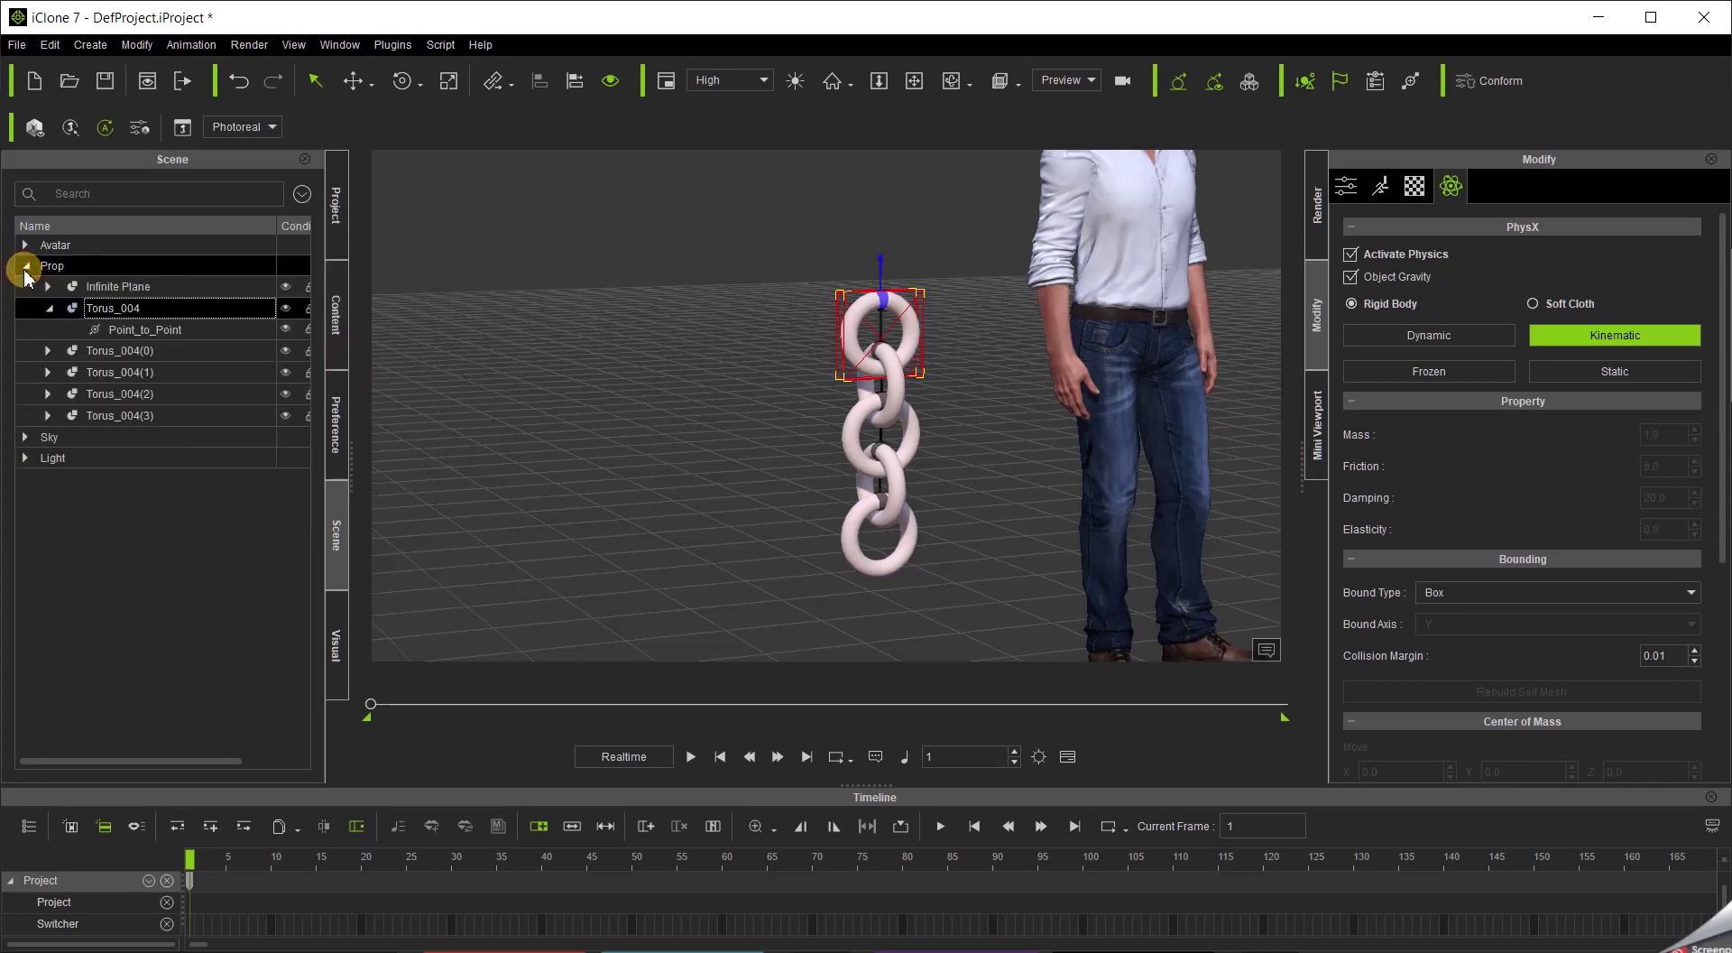
pyautogui.click(68, 331)
pyautogui.click(62, 313)
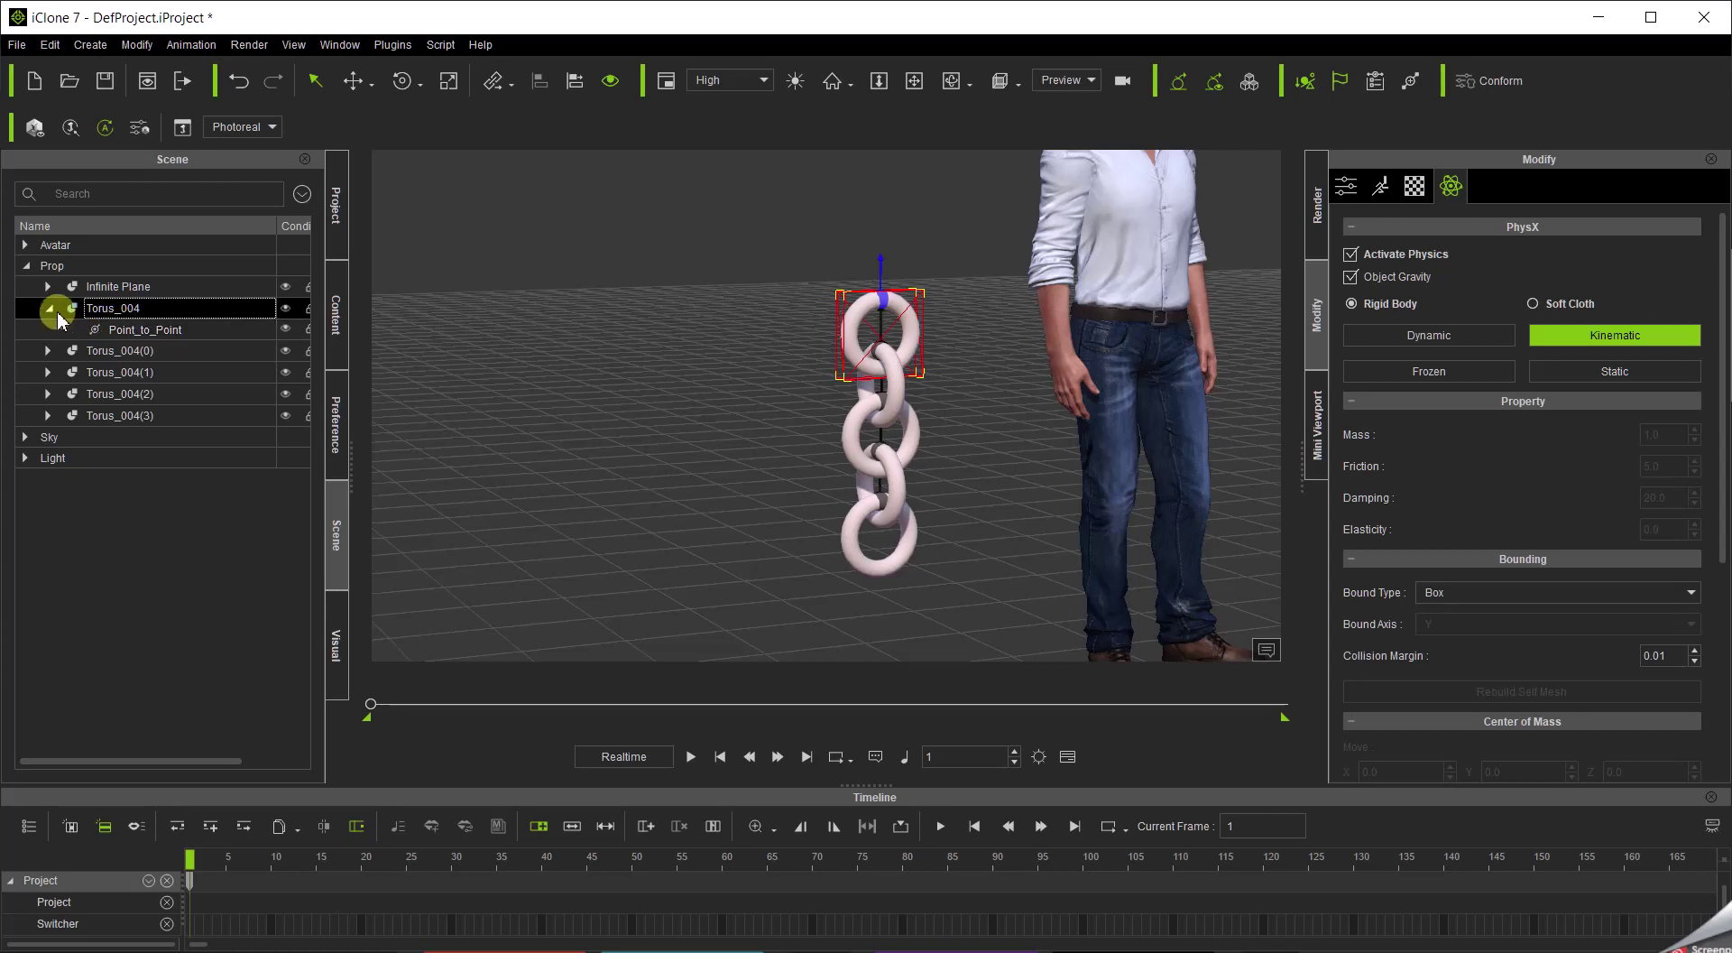
pyautogui.click(50, 310)
# Attach the four duplicated rings, Torus_004(0) through Torus_004(3), to the topmost ring, Torus_004.
pyautogui.click(99, 334)
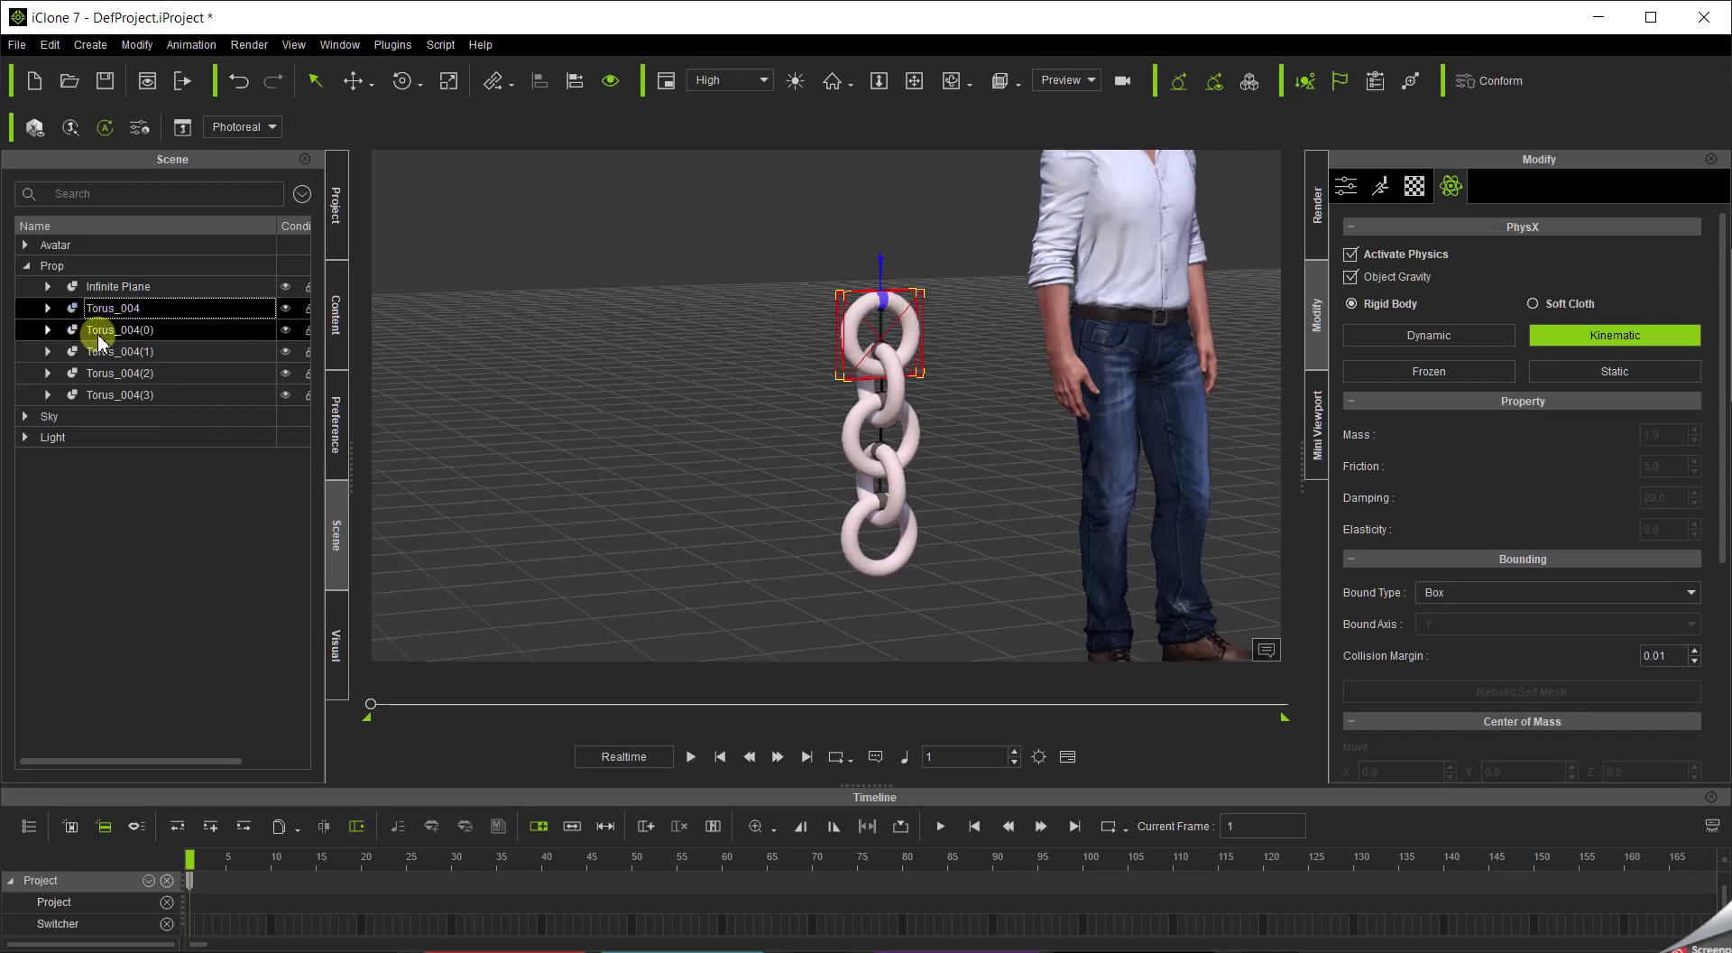
pyautogui.click(101, 332)
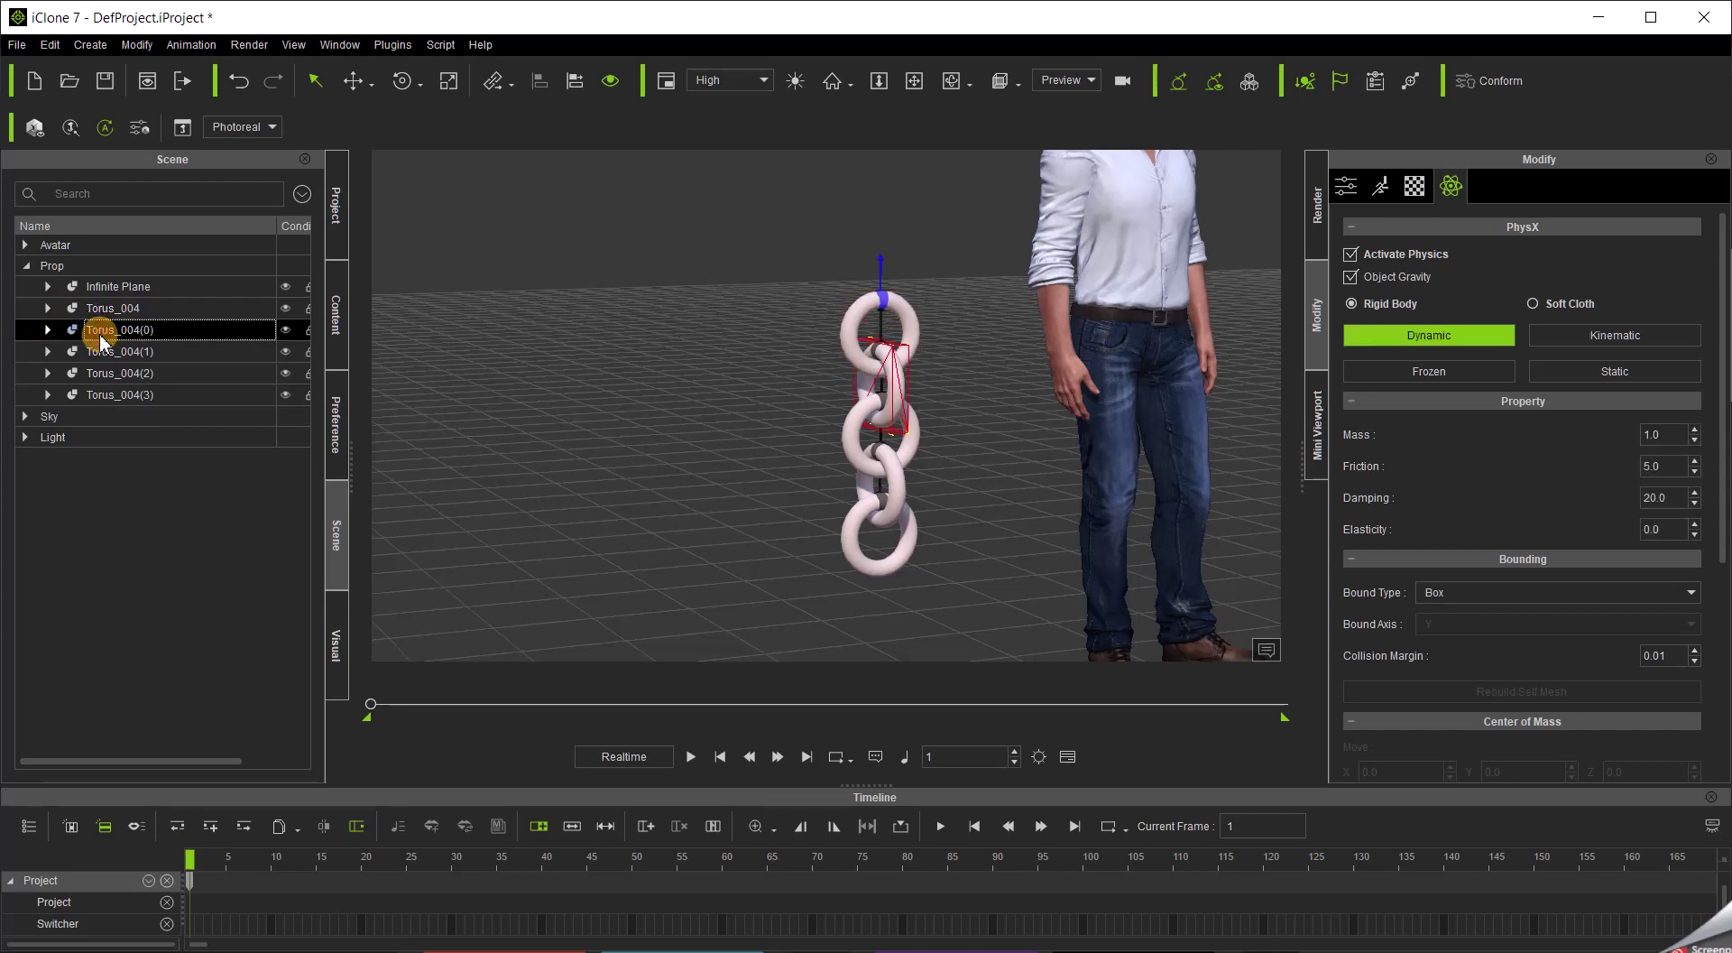
pyautogui.keyDown('shift'); pyautogui.click(130, 397); pyautogui.keyUp('shift')
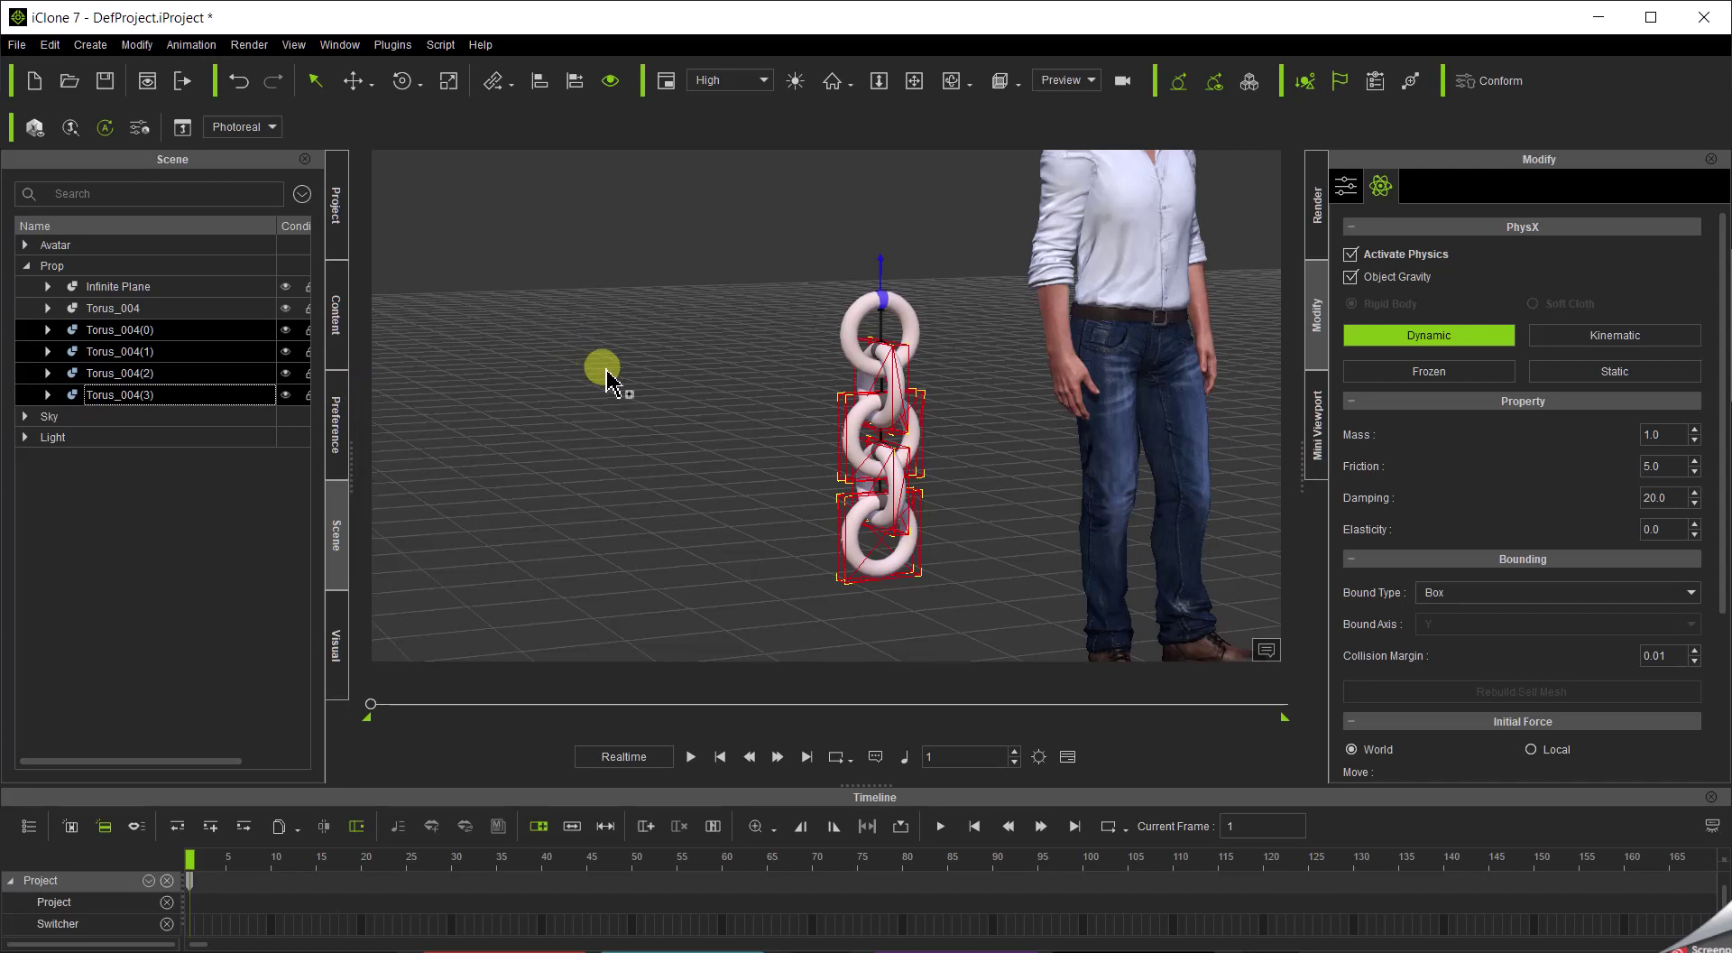
pyautogui.rightClick(604, 375)
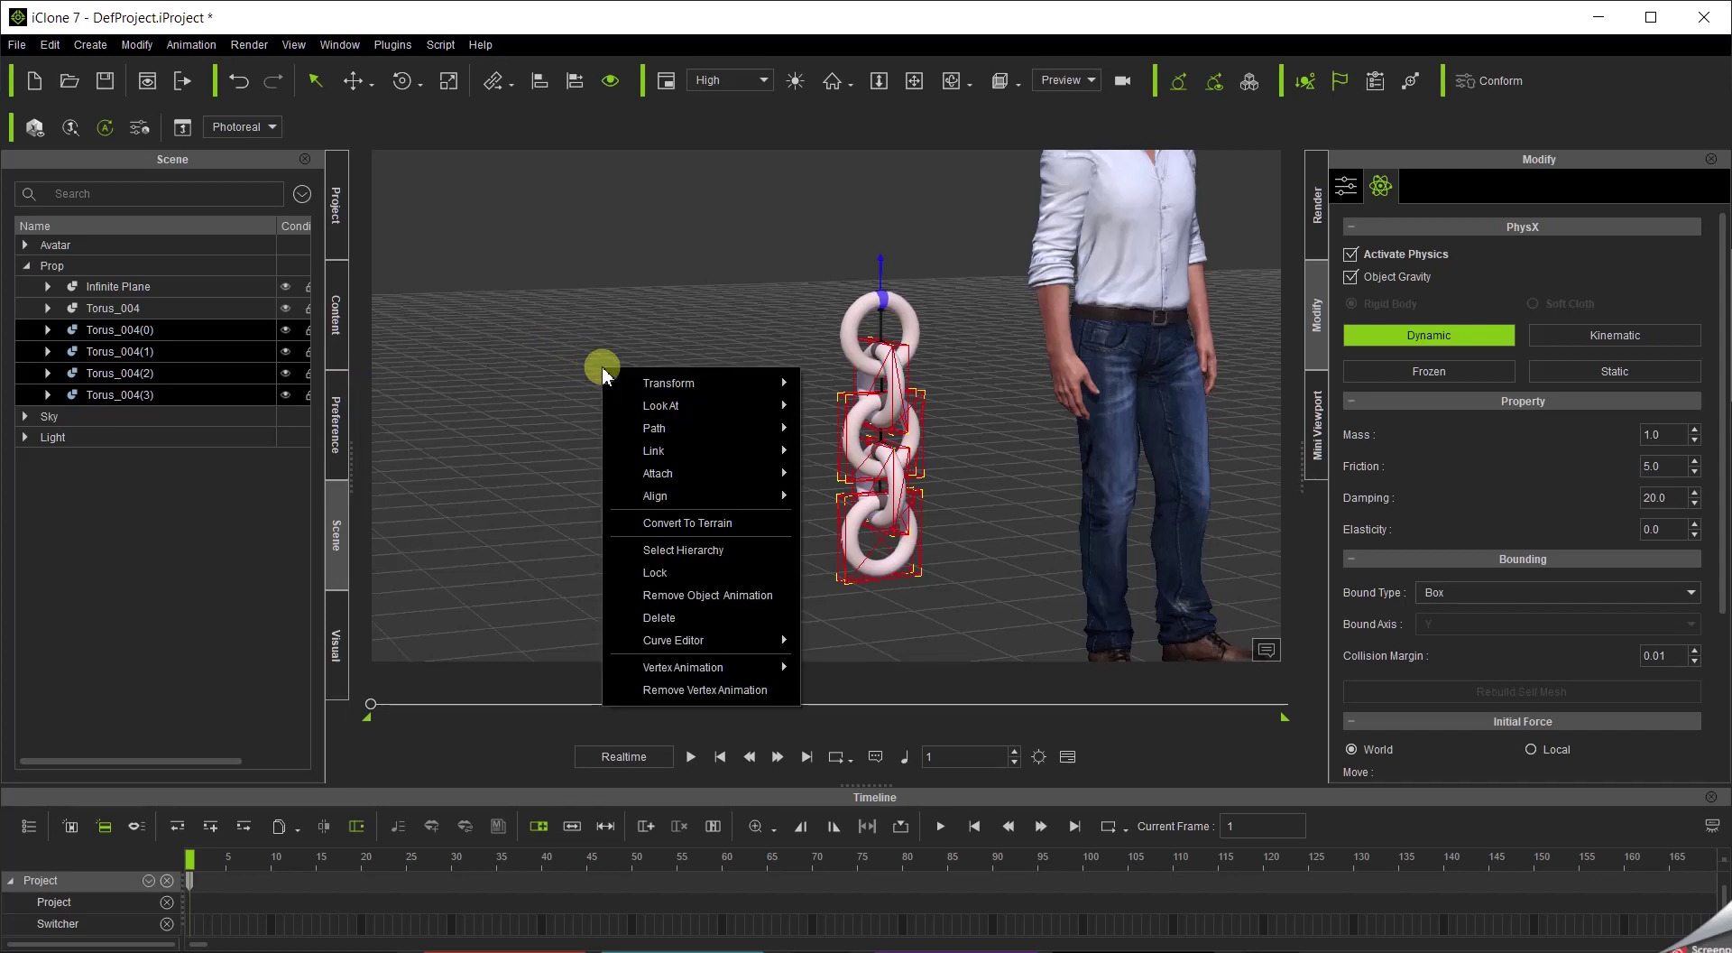
pyautogui.moveTo(708, 473)
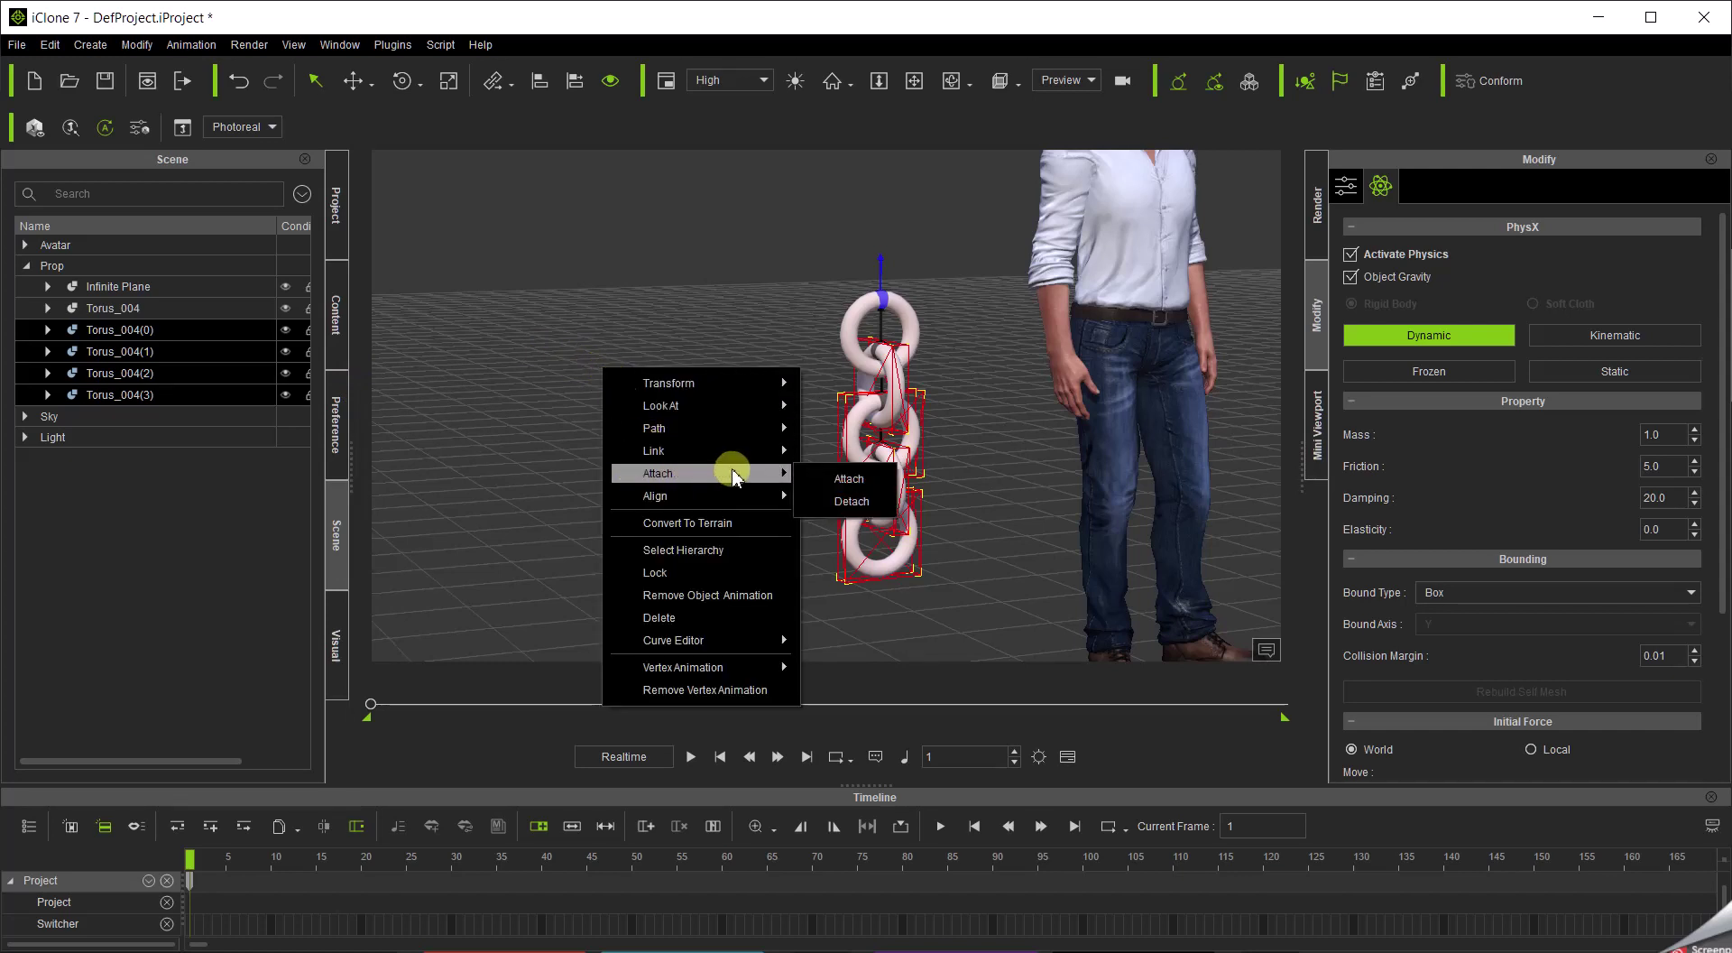
pyautogui.click(843, 480)
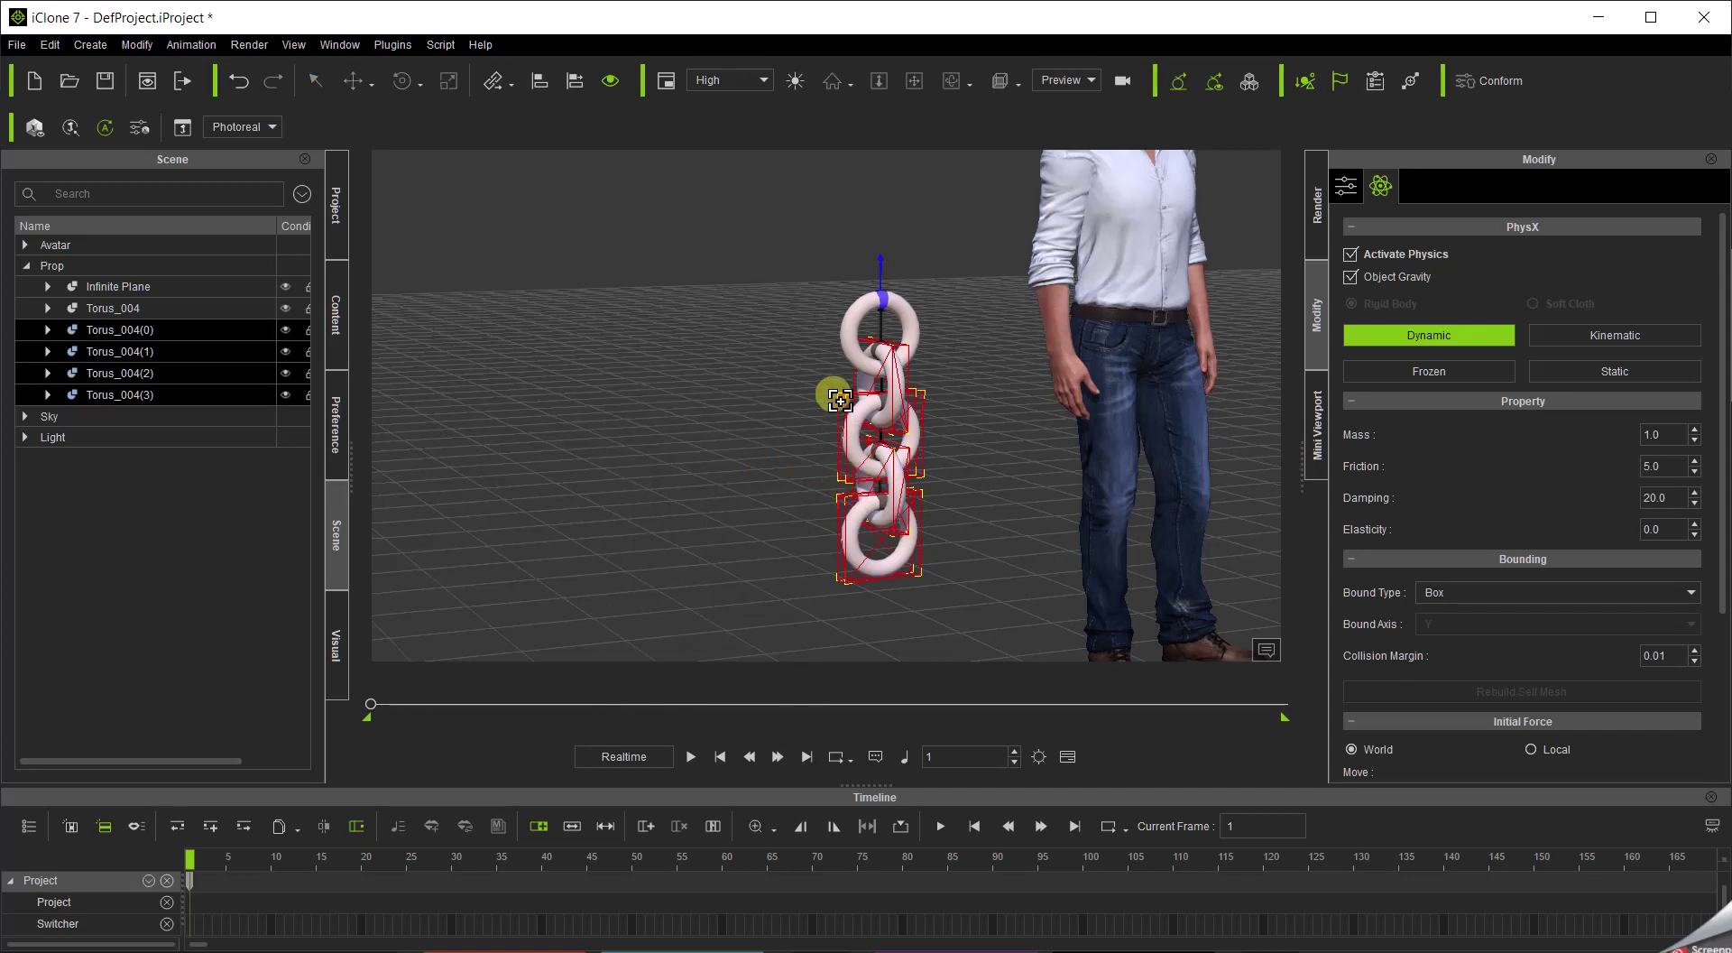
pyautogui.click(857, 332)
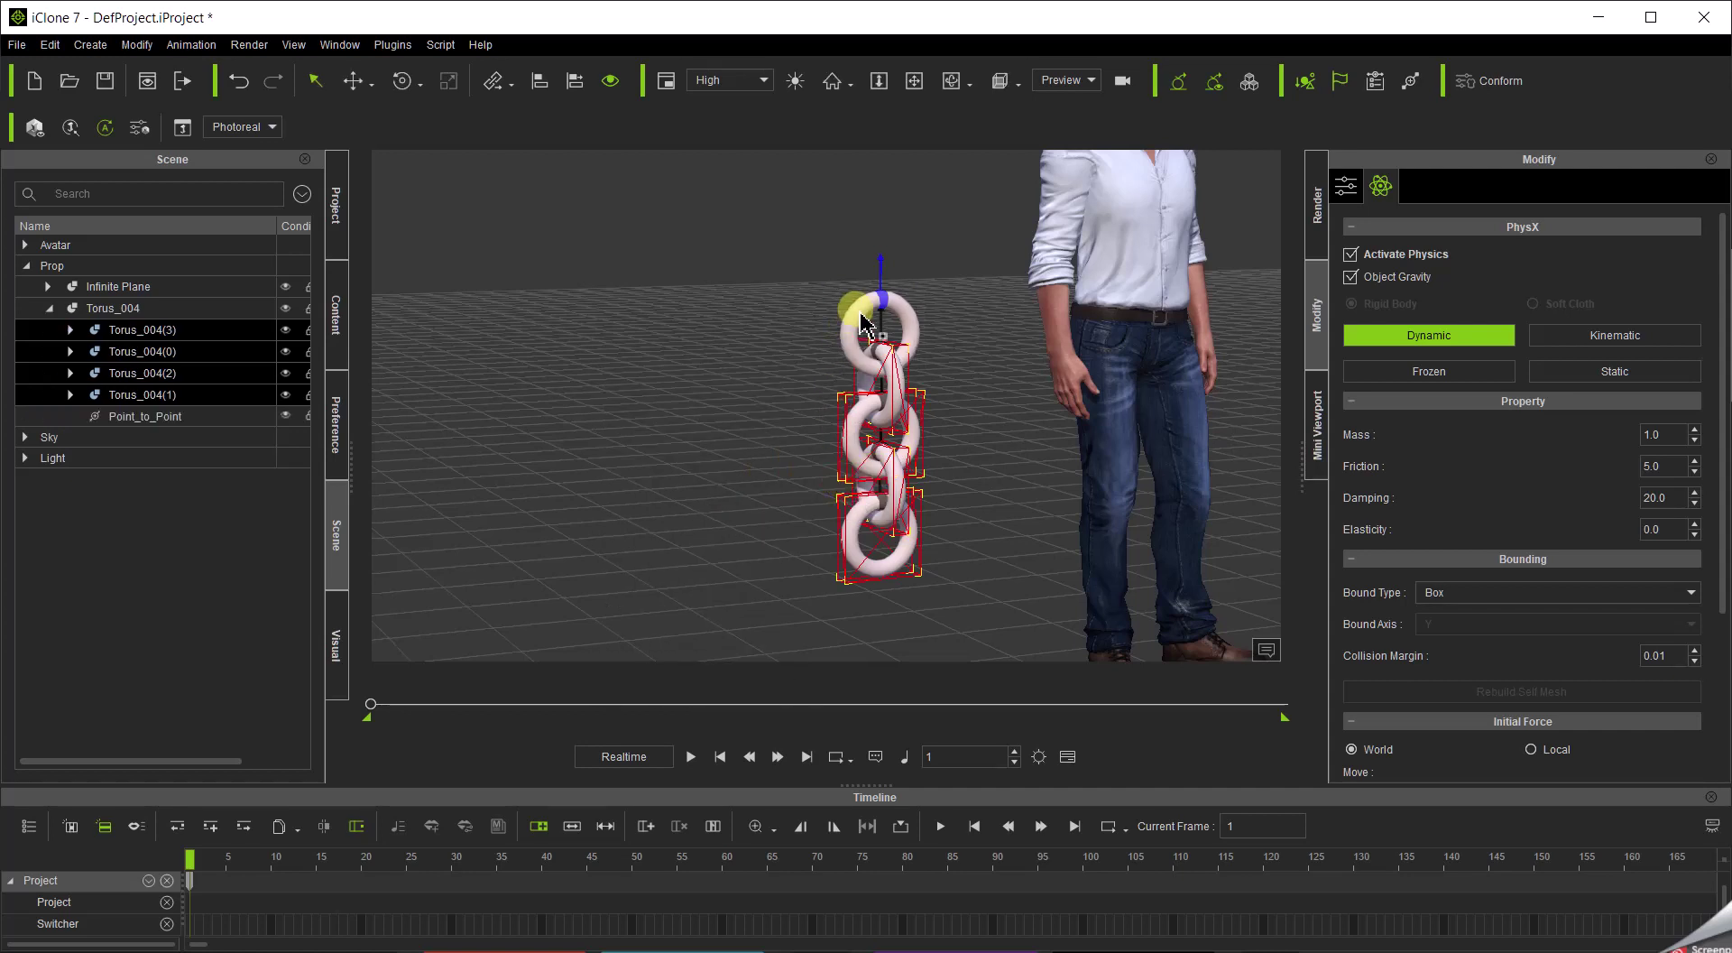
# At frame 150, move the top ring with its attached chain along X away from the character and rotate it about the vertical axis.
pyautogui.click(857, 320)
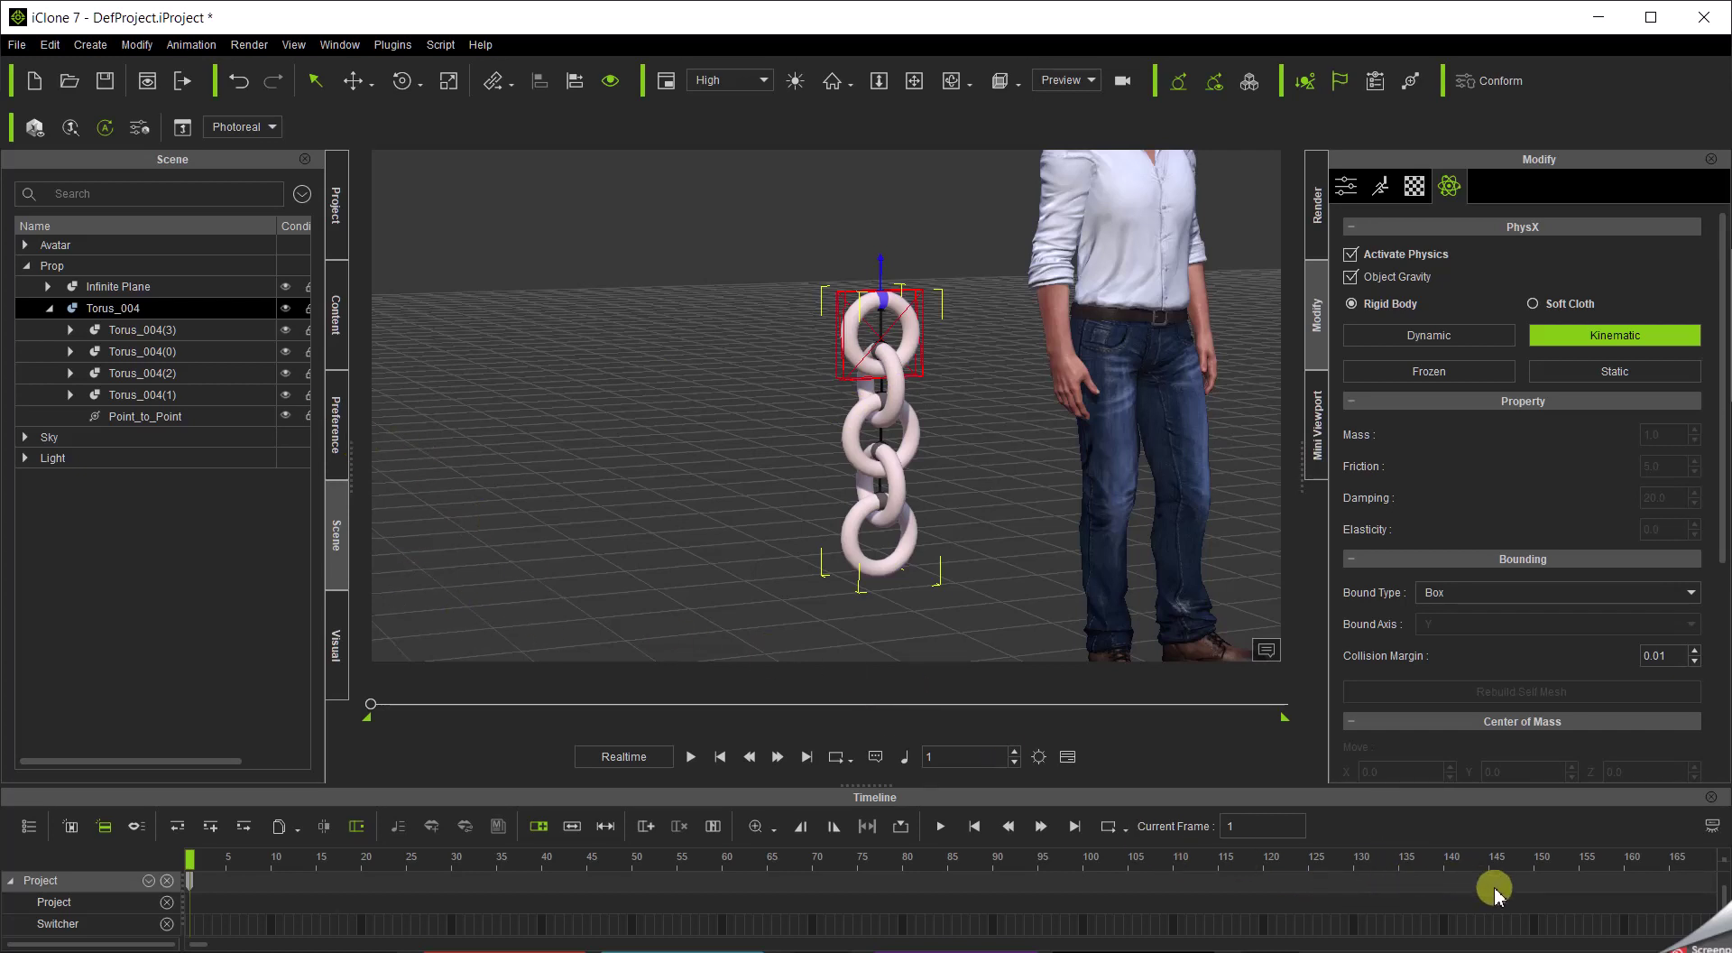
pyautogui.click(1537, 866)
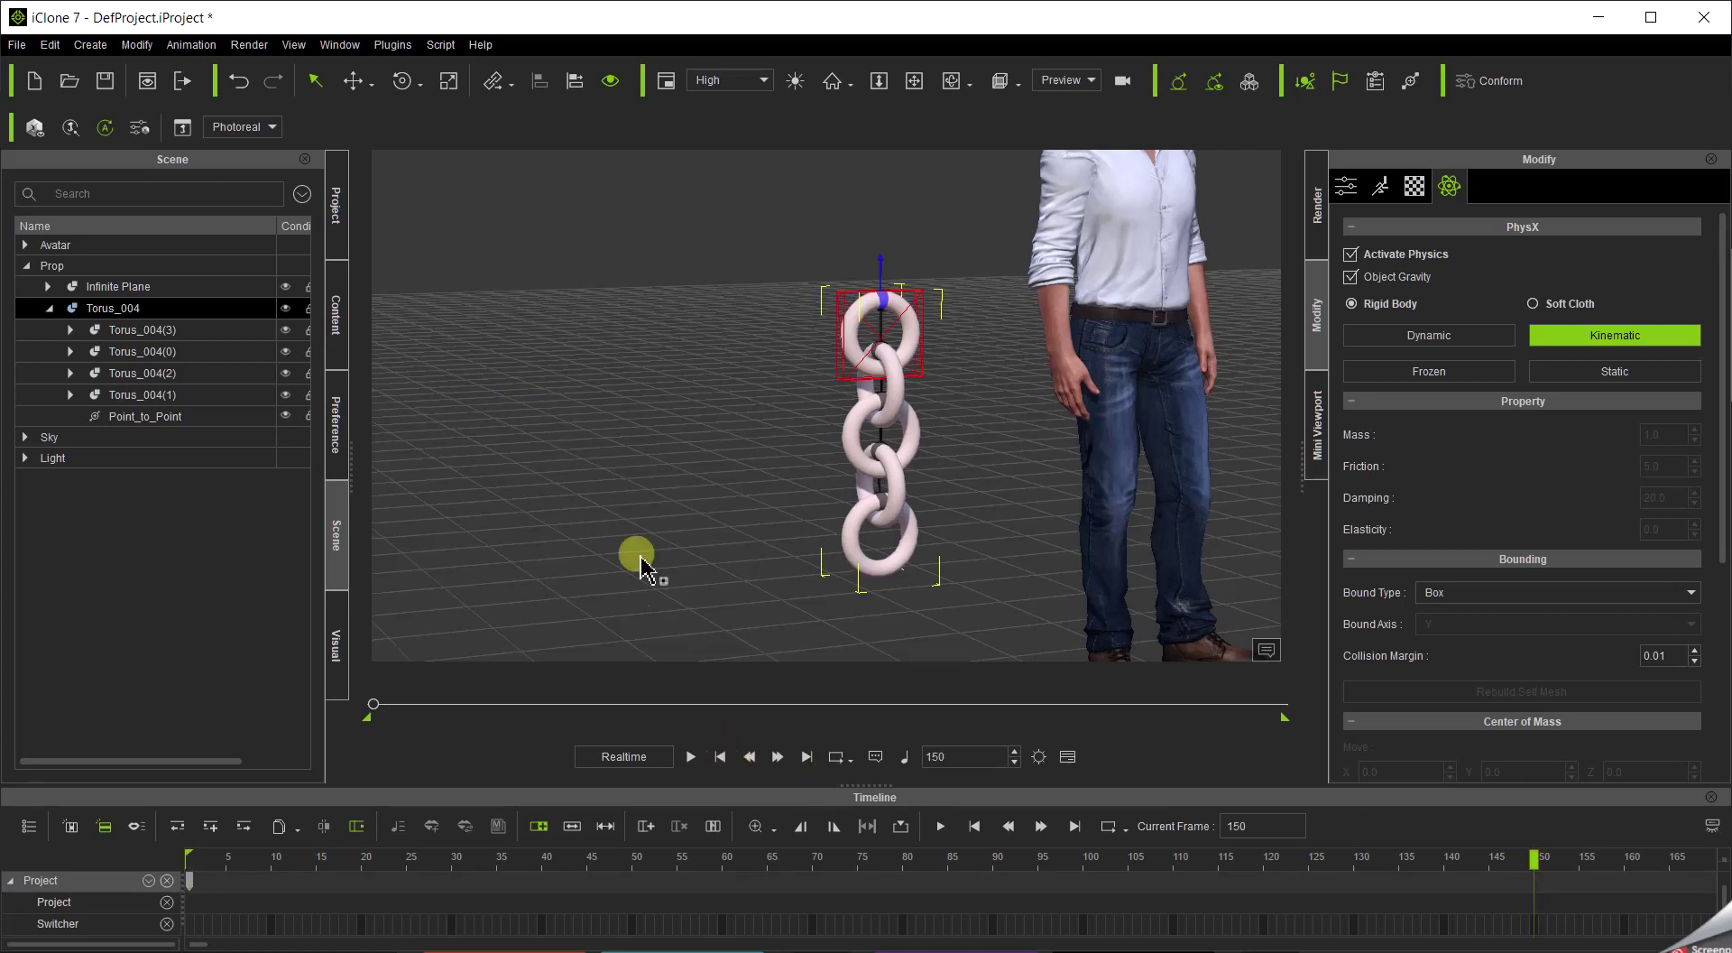
pyautogui.press('w')
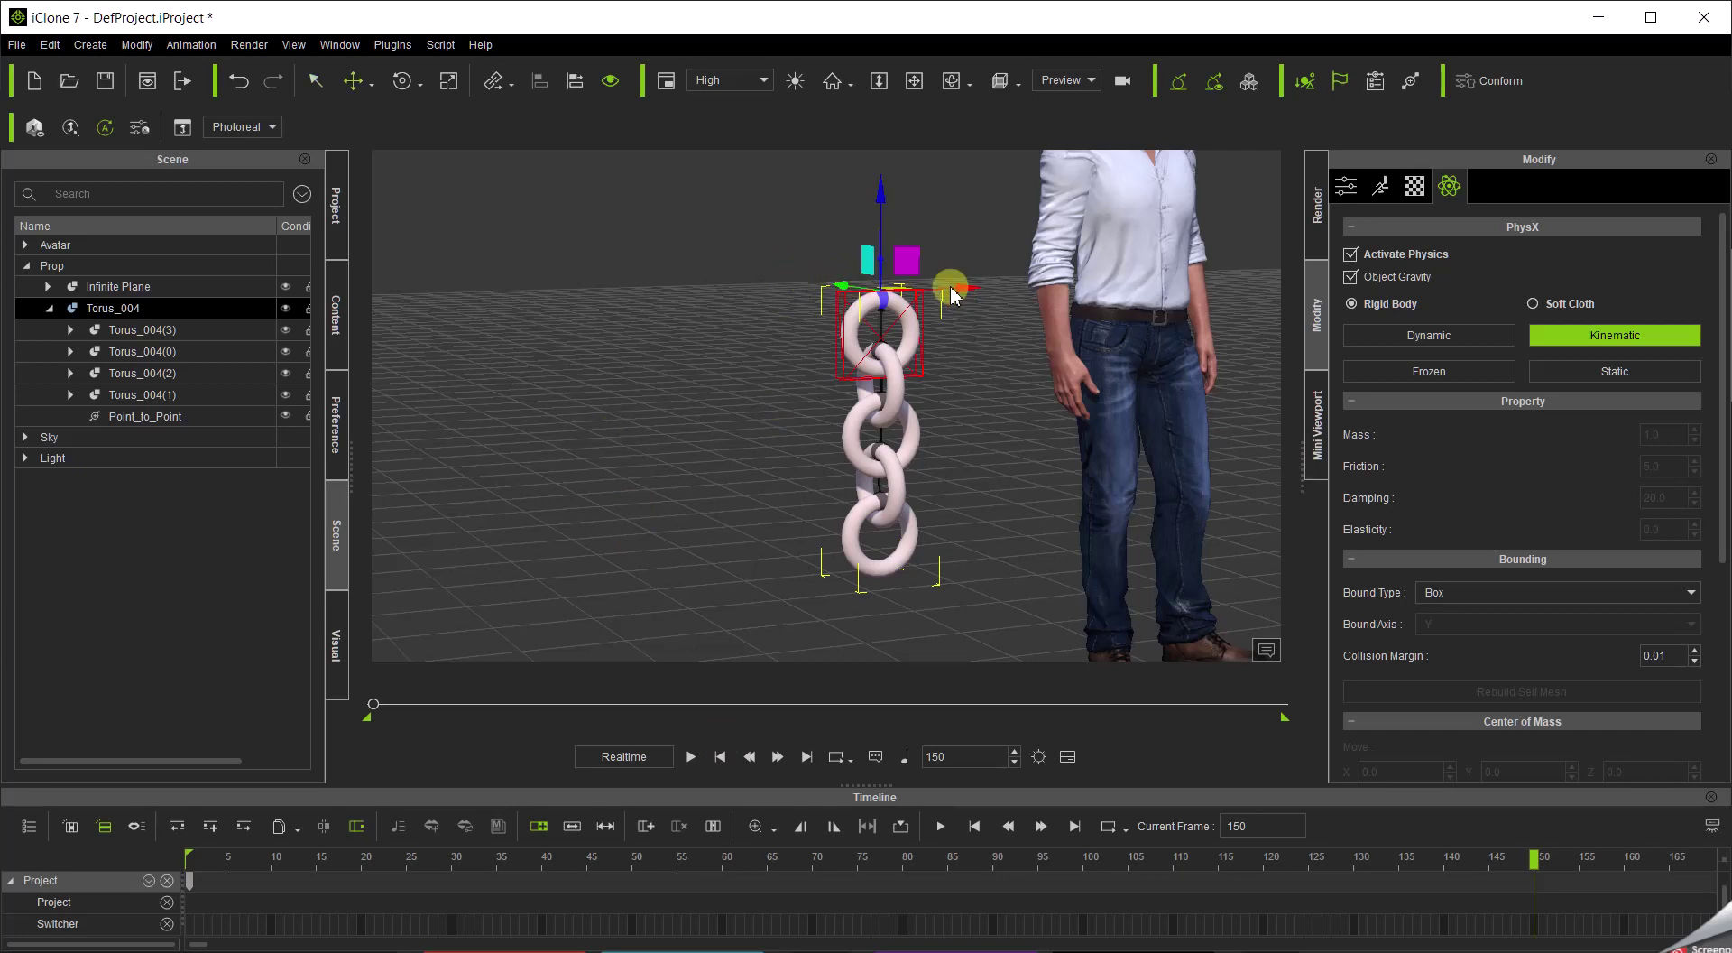
pyautogui.moveTo(970, 294); pyautogui.dragTo(770, 322)
pyautogui.press('e')
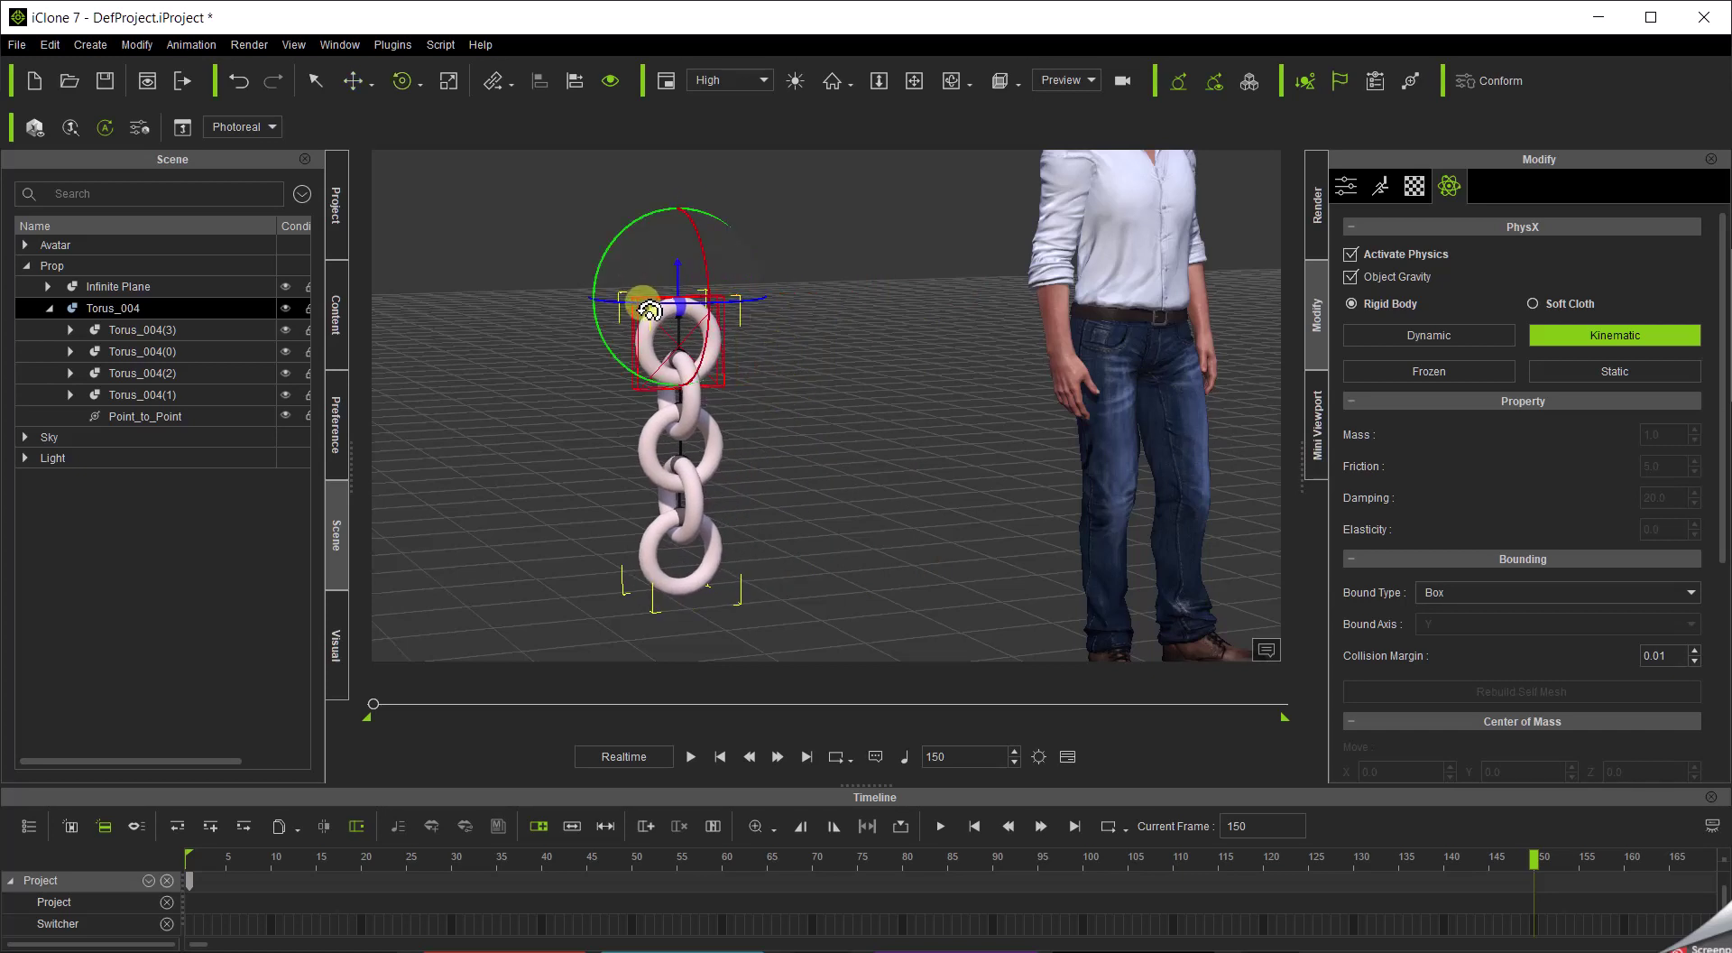
pyautogui.moveTo(647, 311); pyautogui.dragTo(1398, 371)
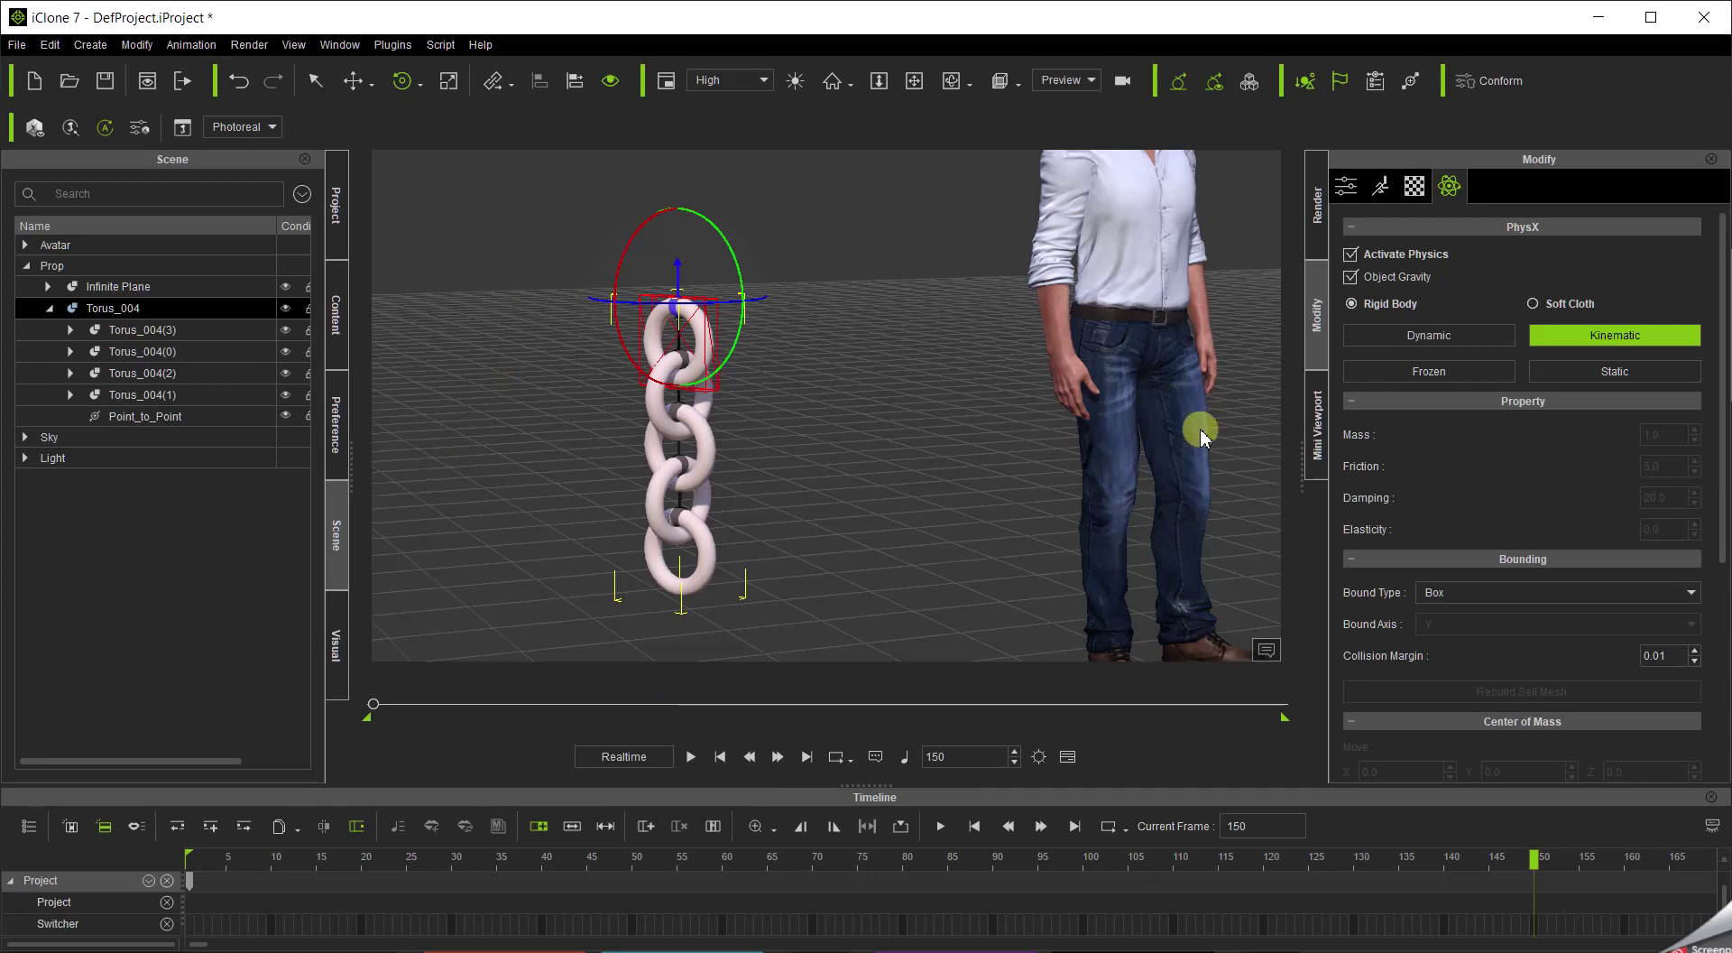
# Play the chain's move-and-rotate animation twice from the first frame to review the physics, returning to the start after each run.
pyautogui.click(722, 756)
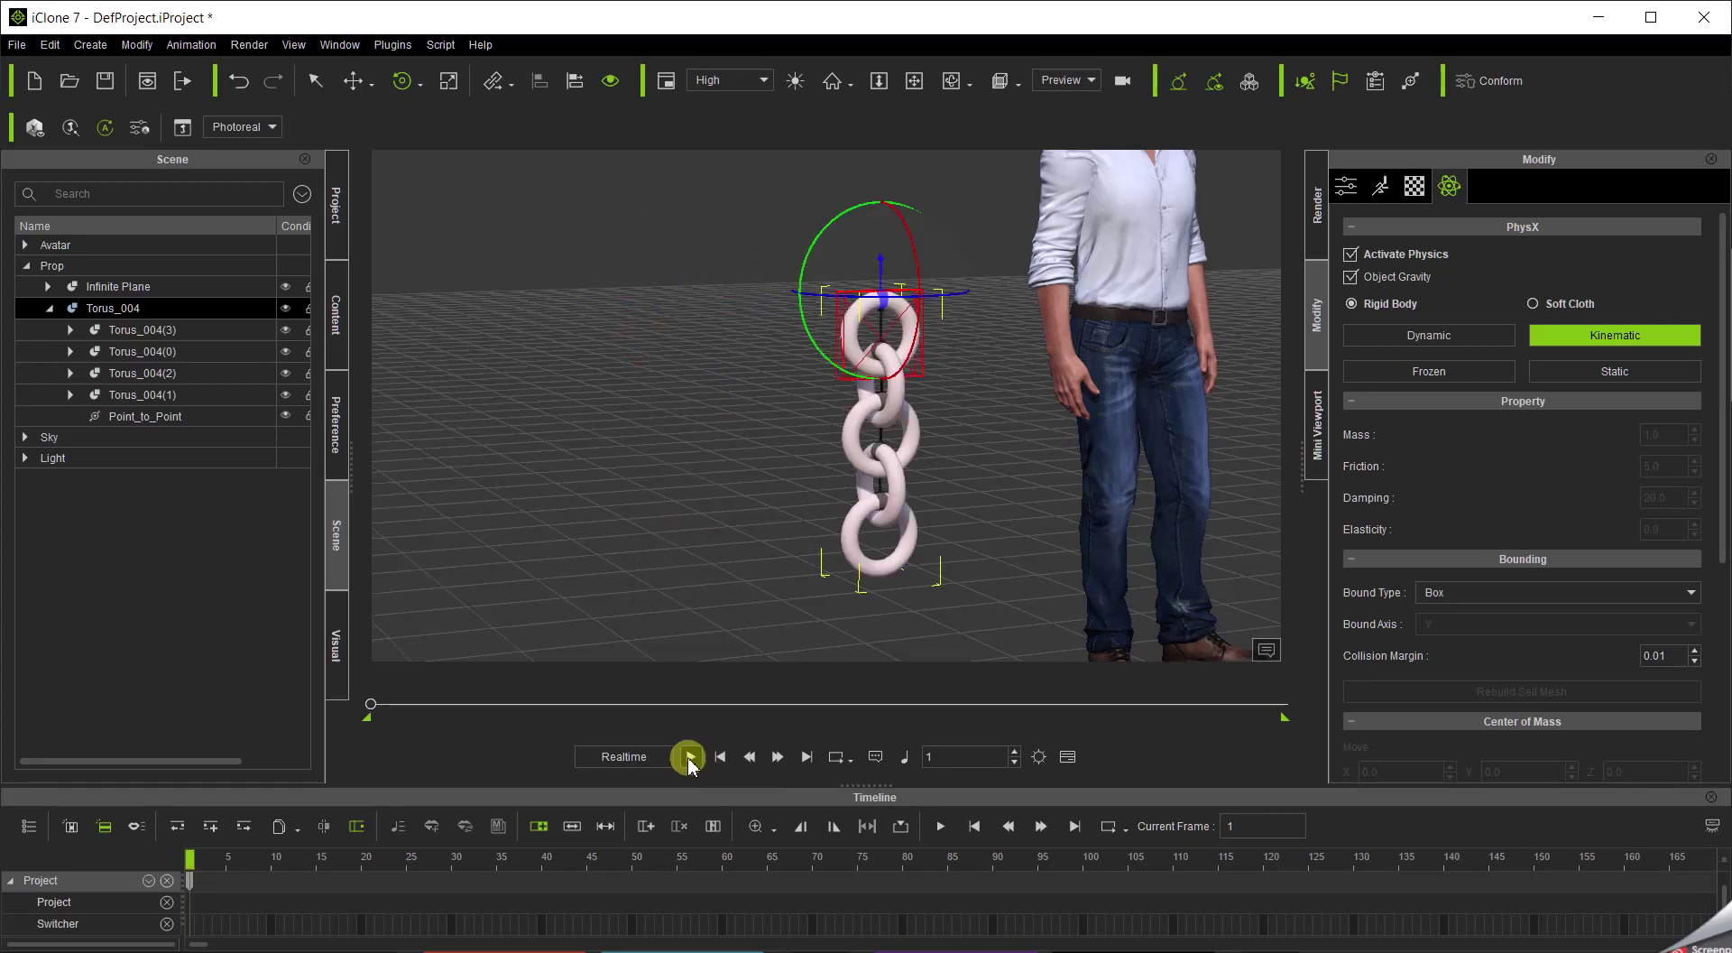
pyautogui.click(691, 758)
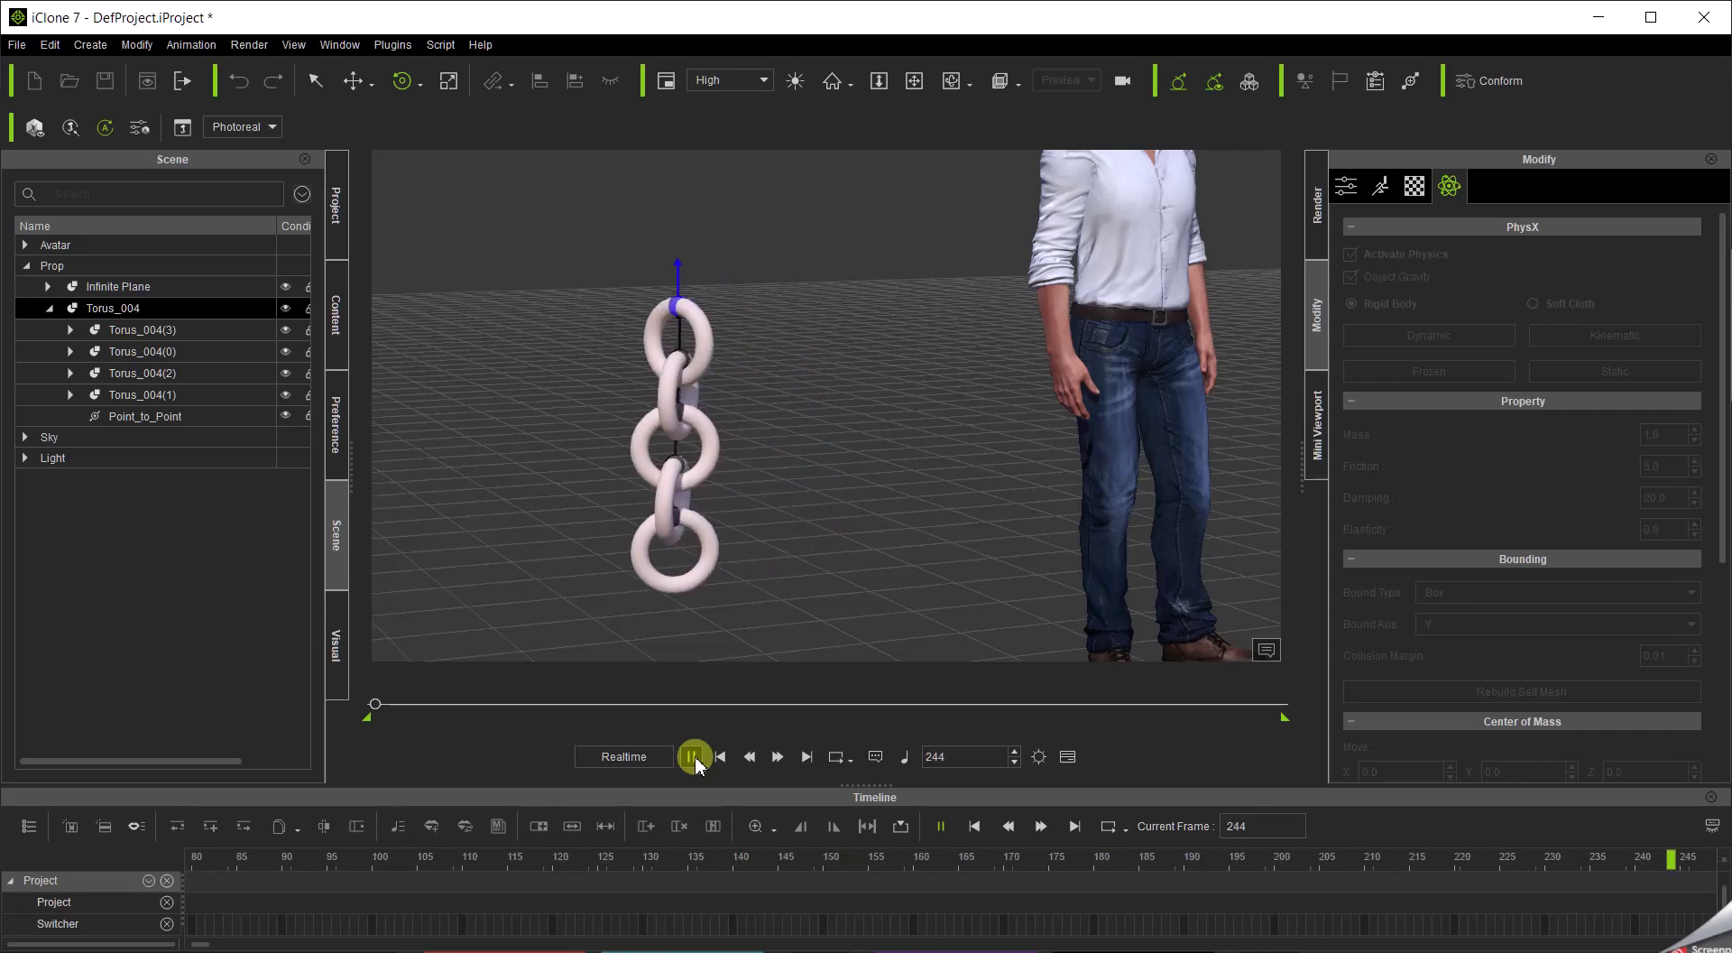
pyautogui.click(719, 757)
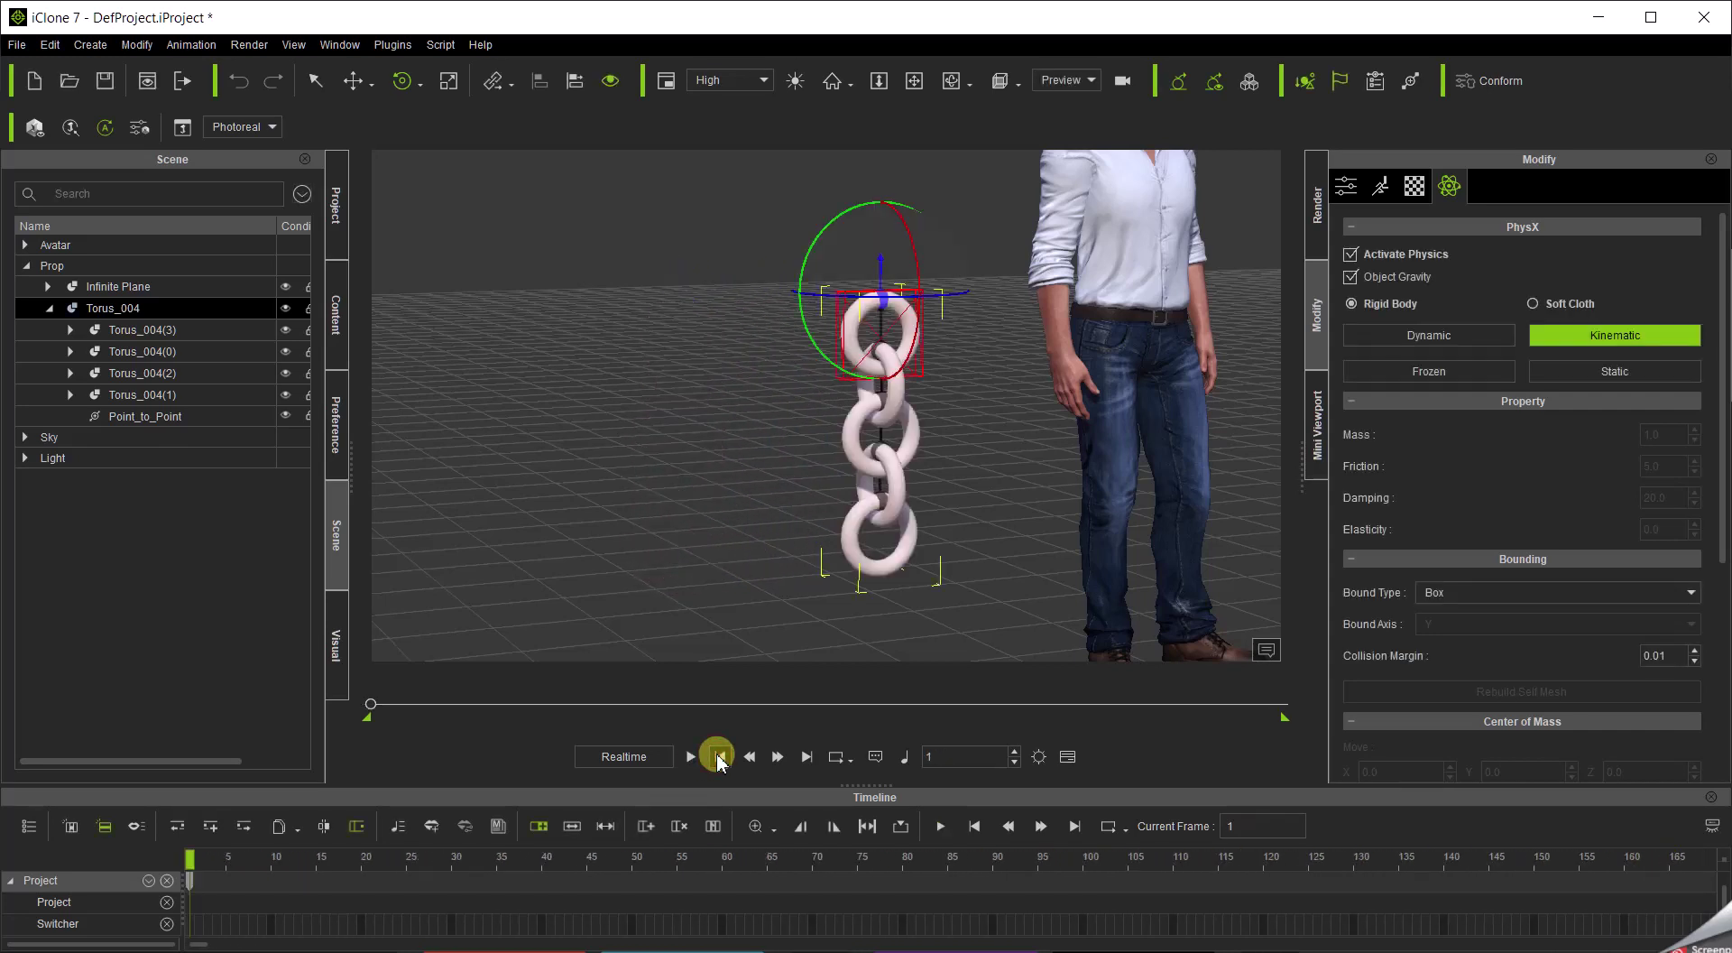
pyautogui.click(694, 759)
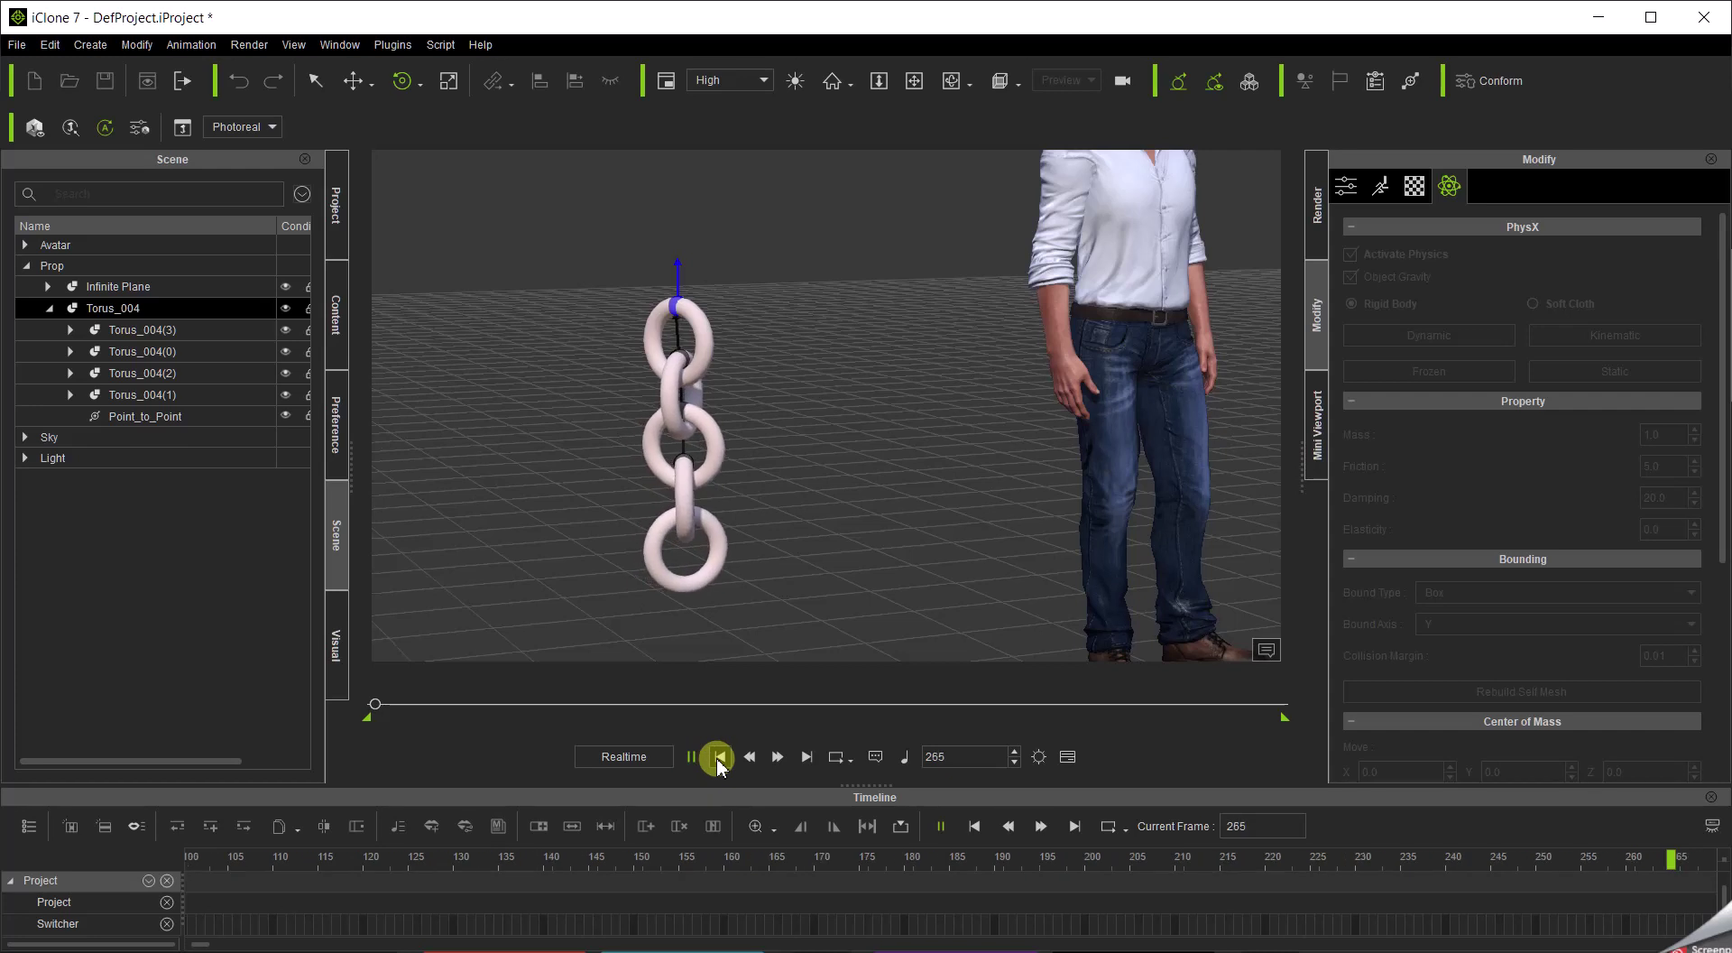
pyautogui.click(718, 758)
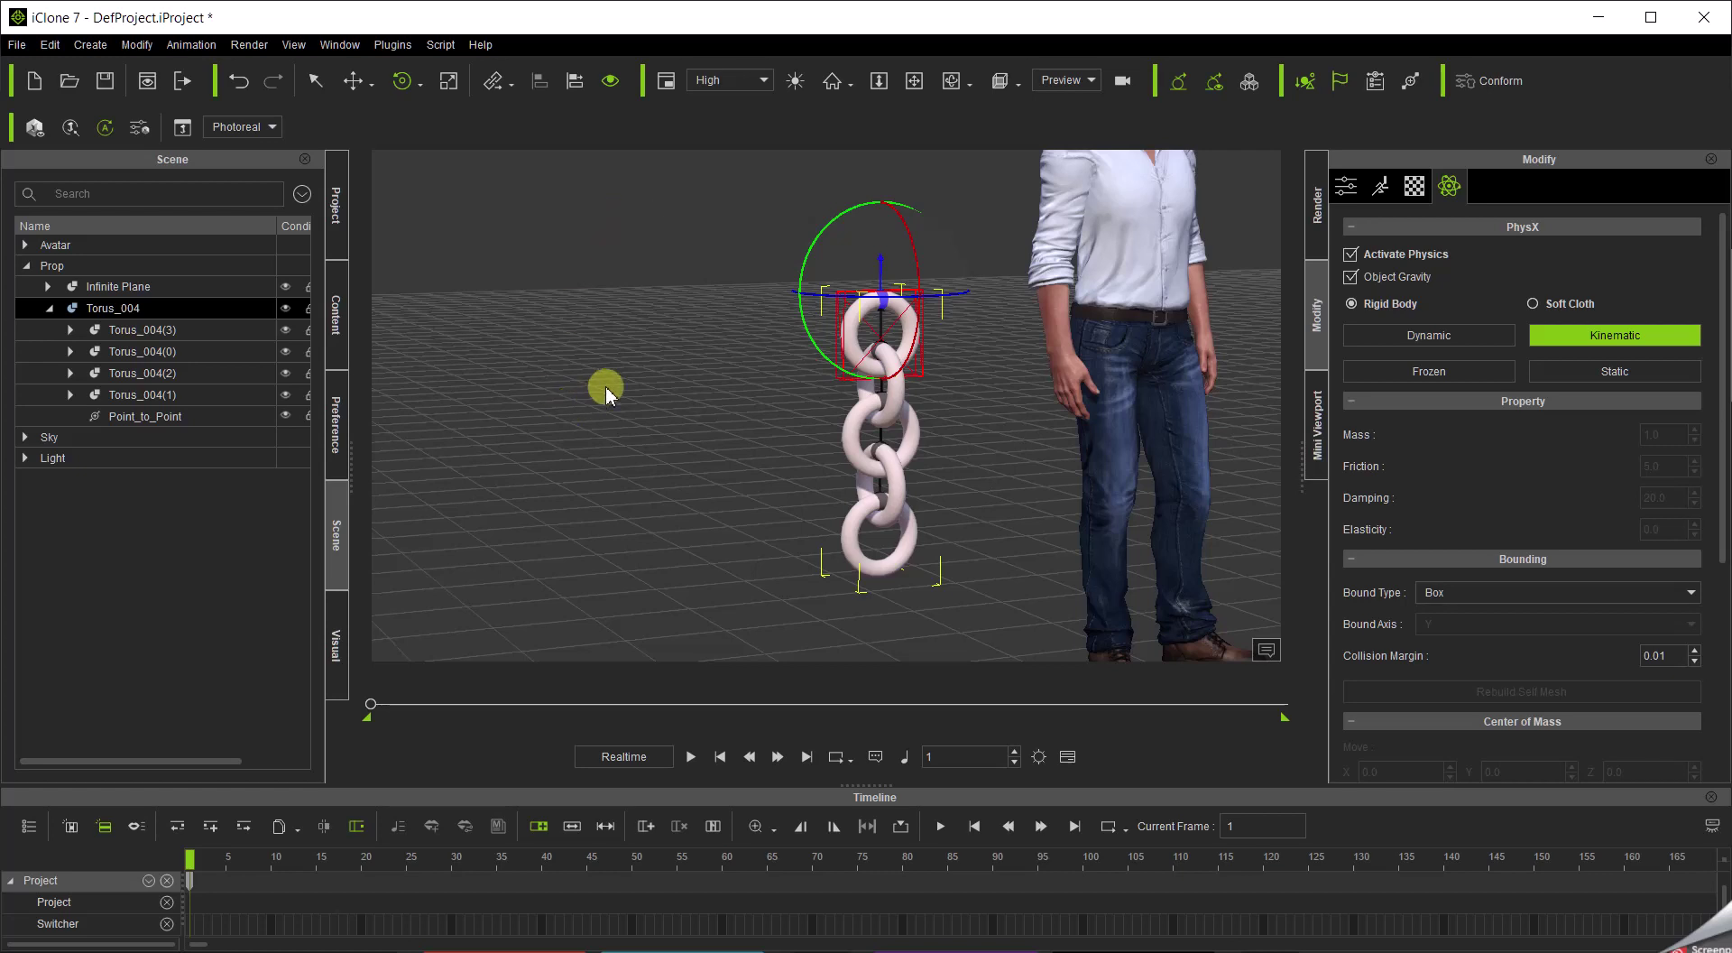
pyautogui.scroll(-6, 848, 341)
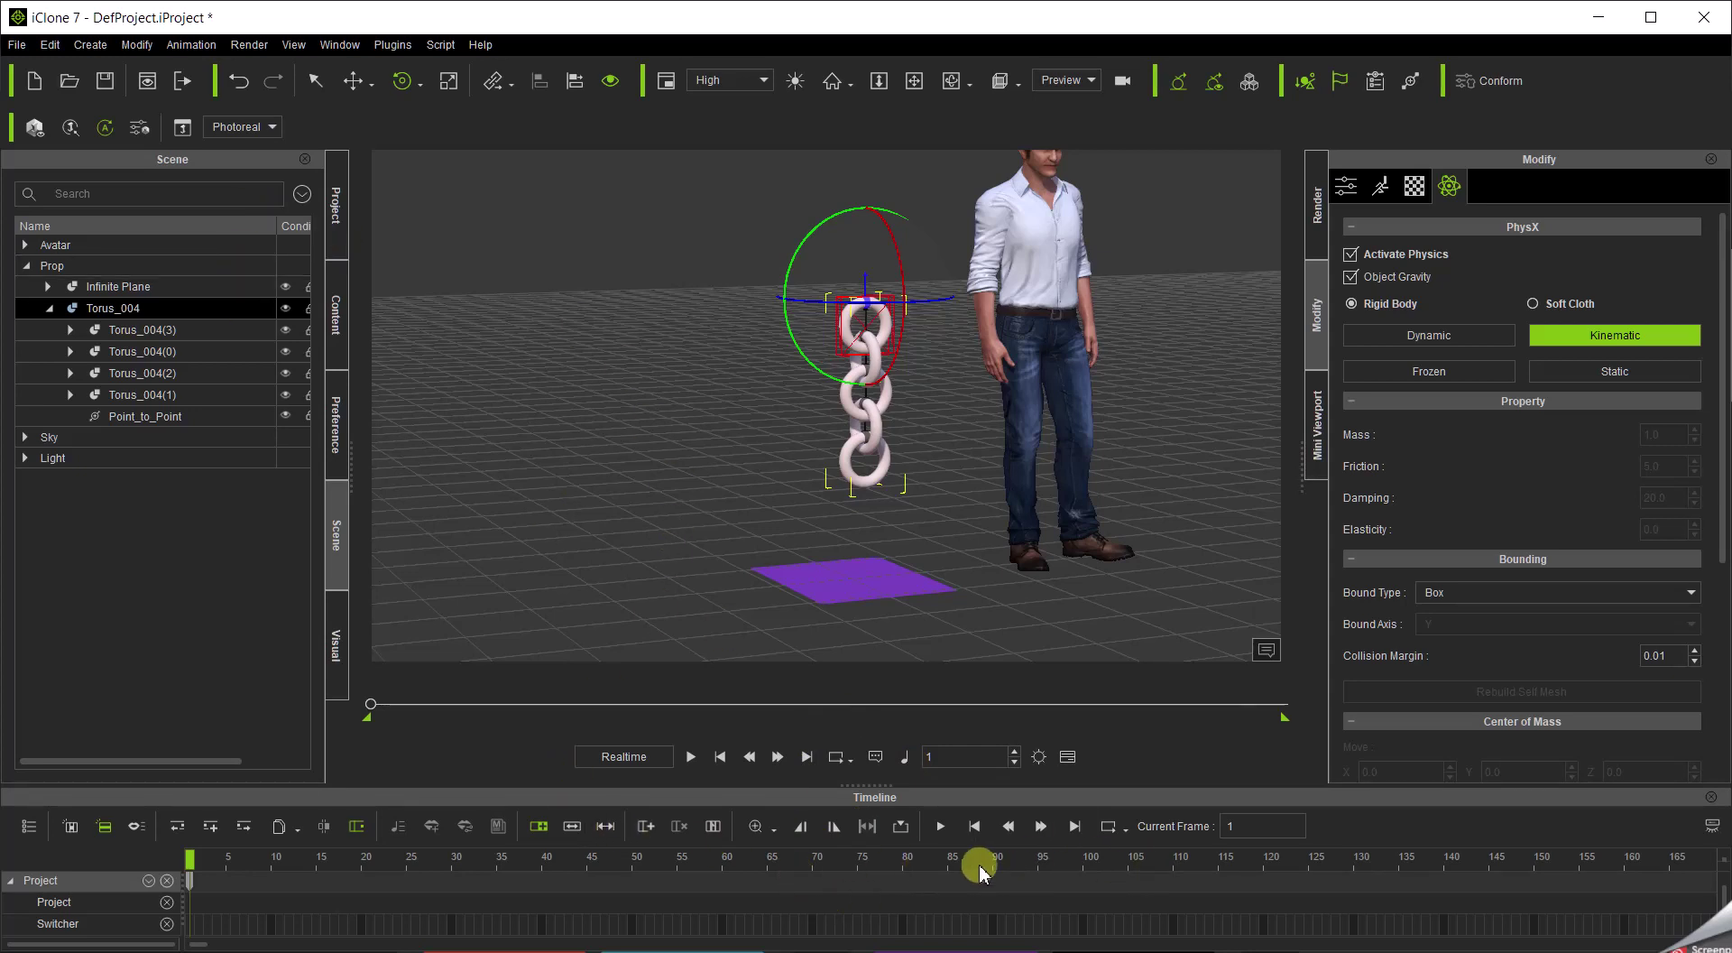
# Play the animation to frame 192, lower the top ring and shift it along X toward the character so the chain meets the purple plane.
pyautogui.click(689, 757)
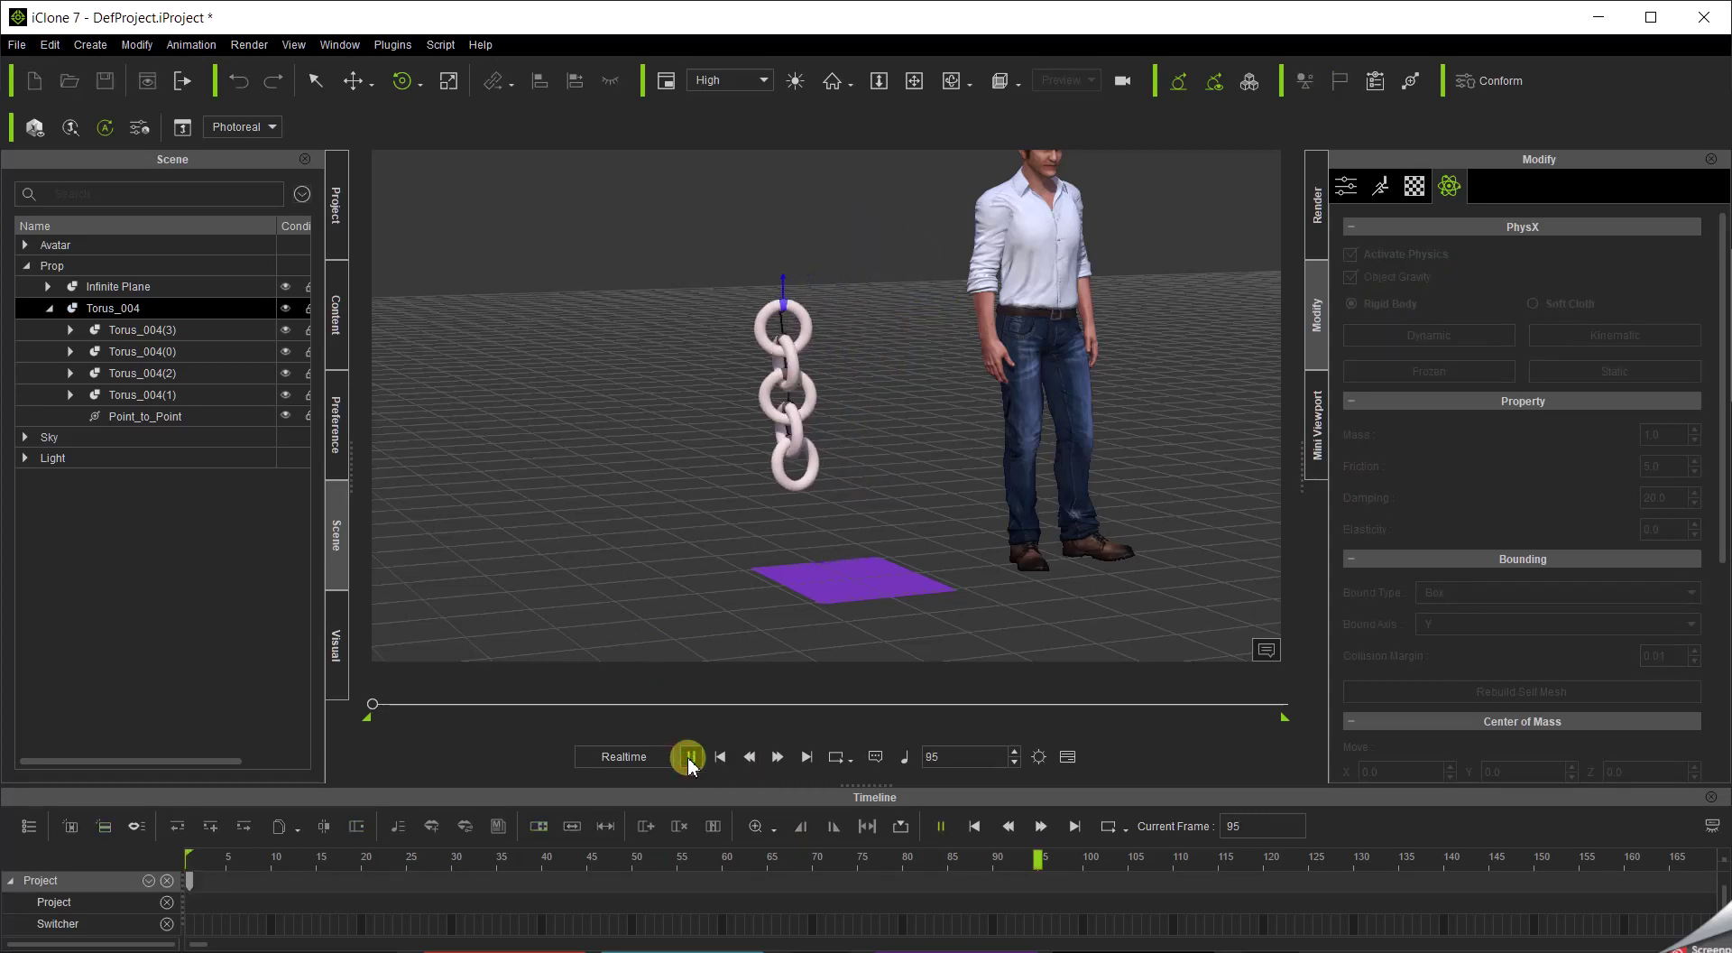
pyautogui.click(689, 758)
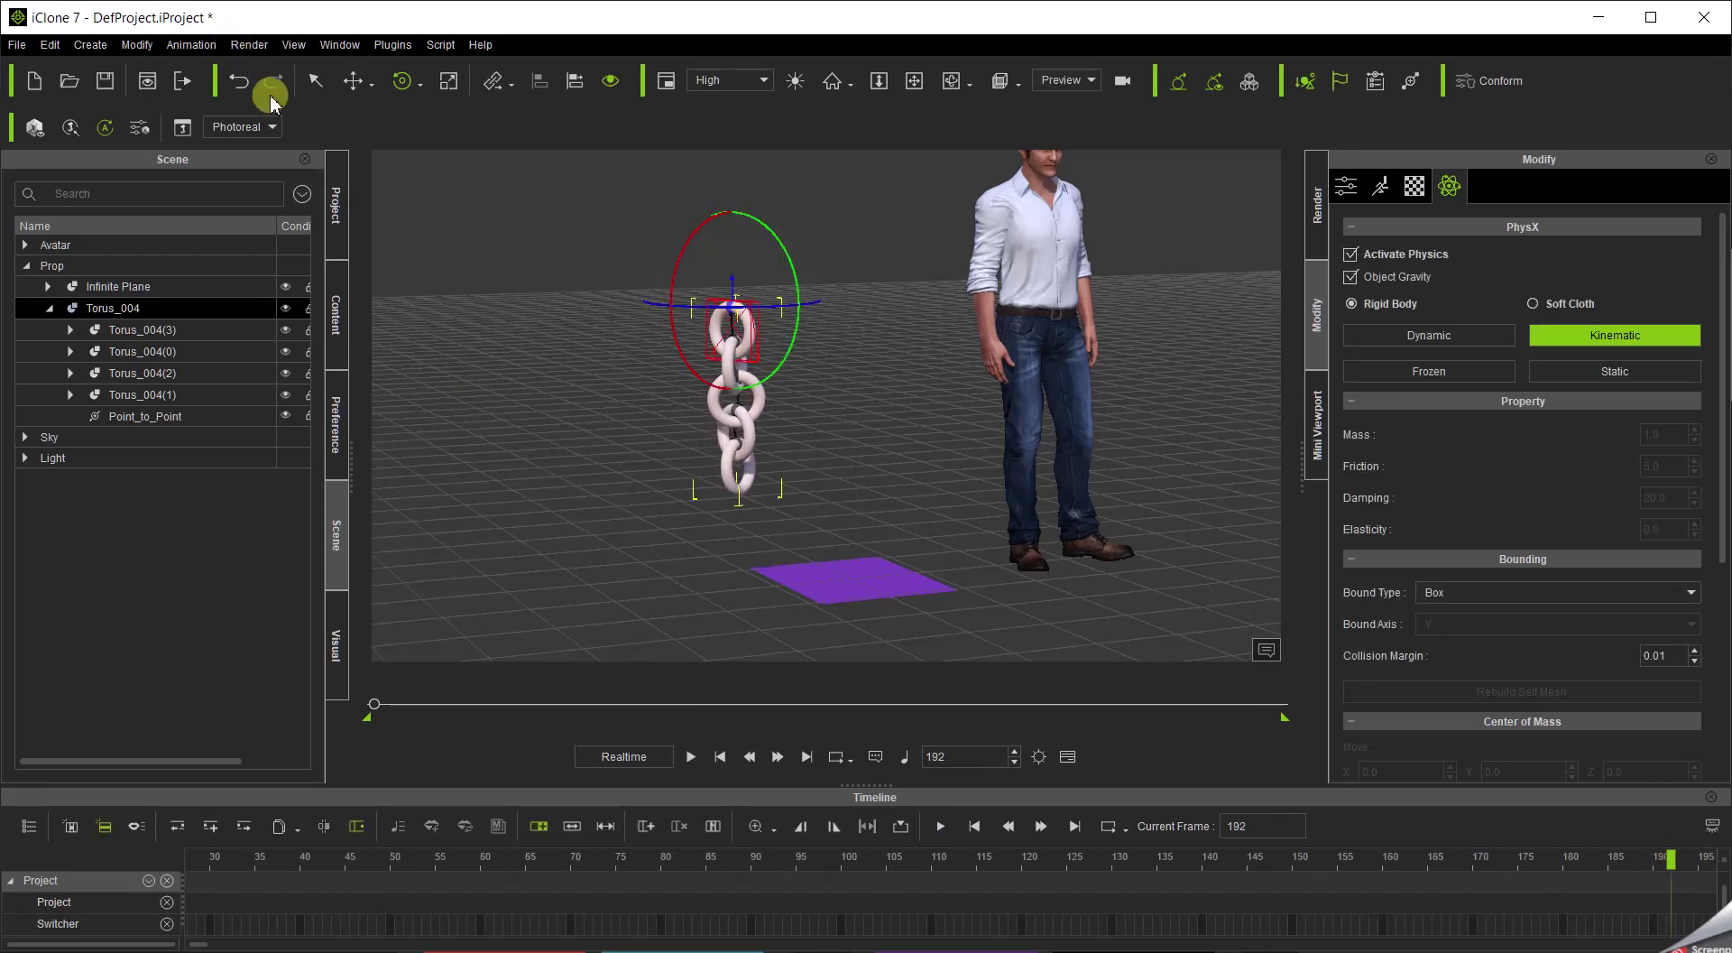
pyautogui.press('w')
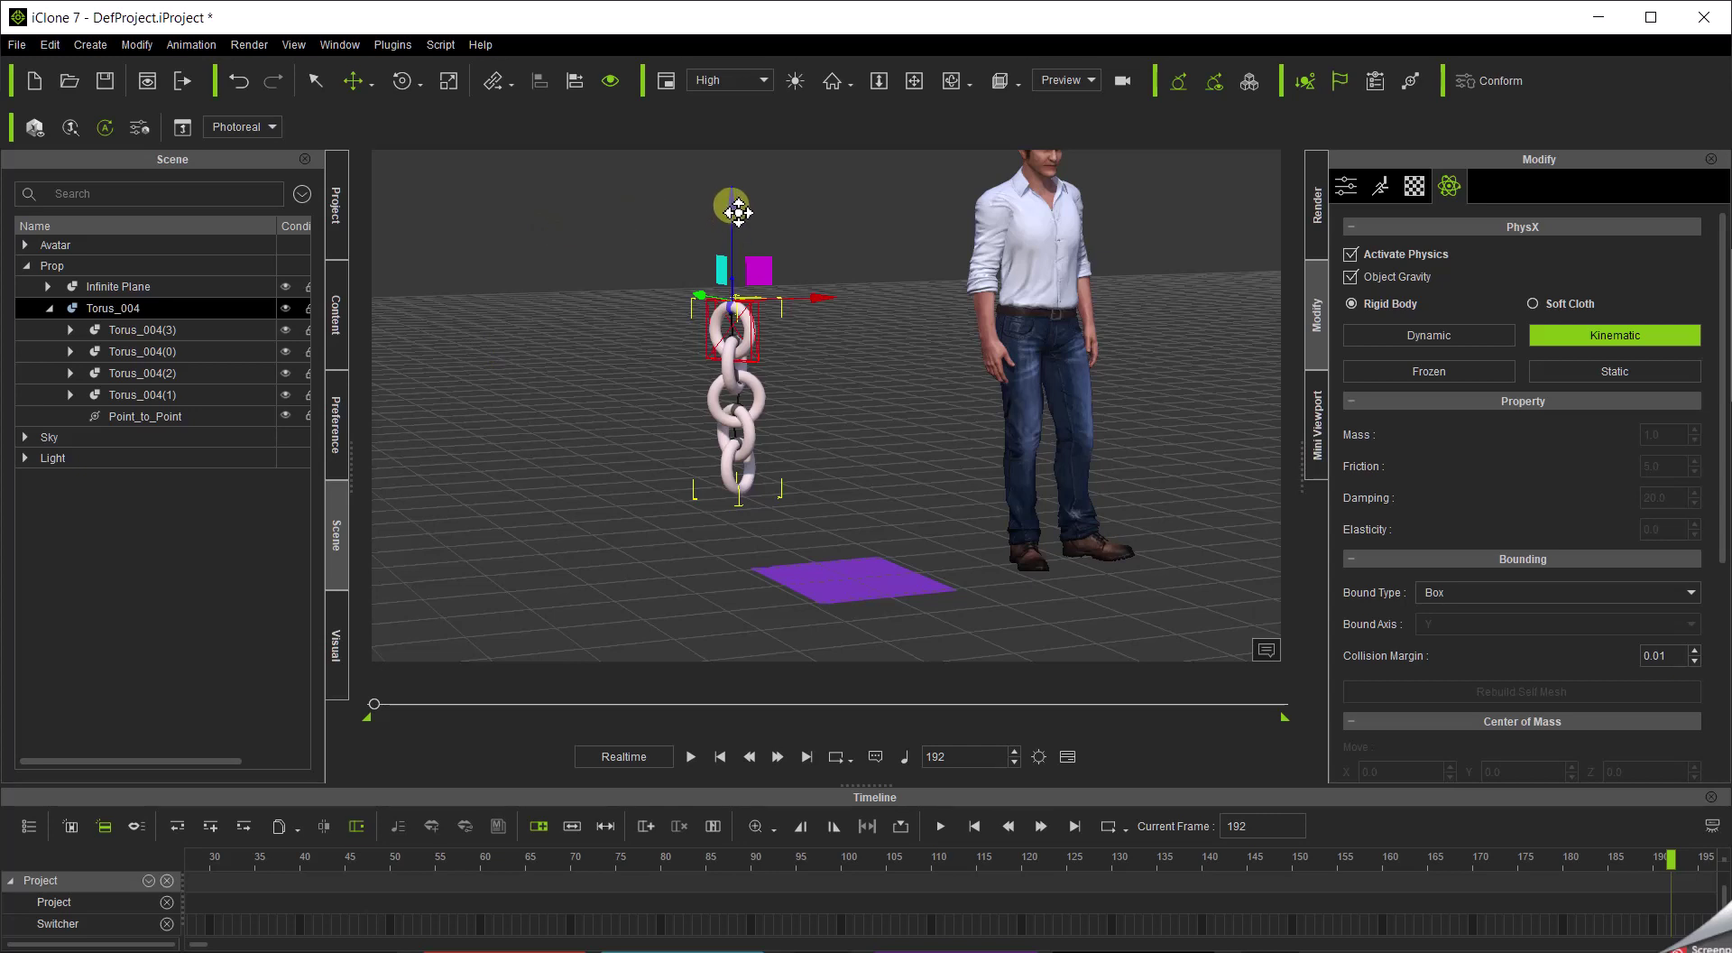
pyautogui.moveTo(738, 212); pyautogui.dragTo(715, 373)
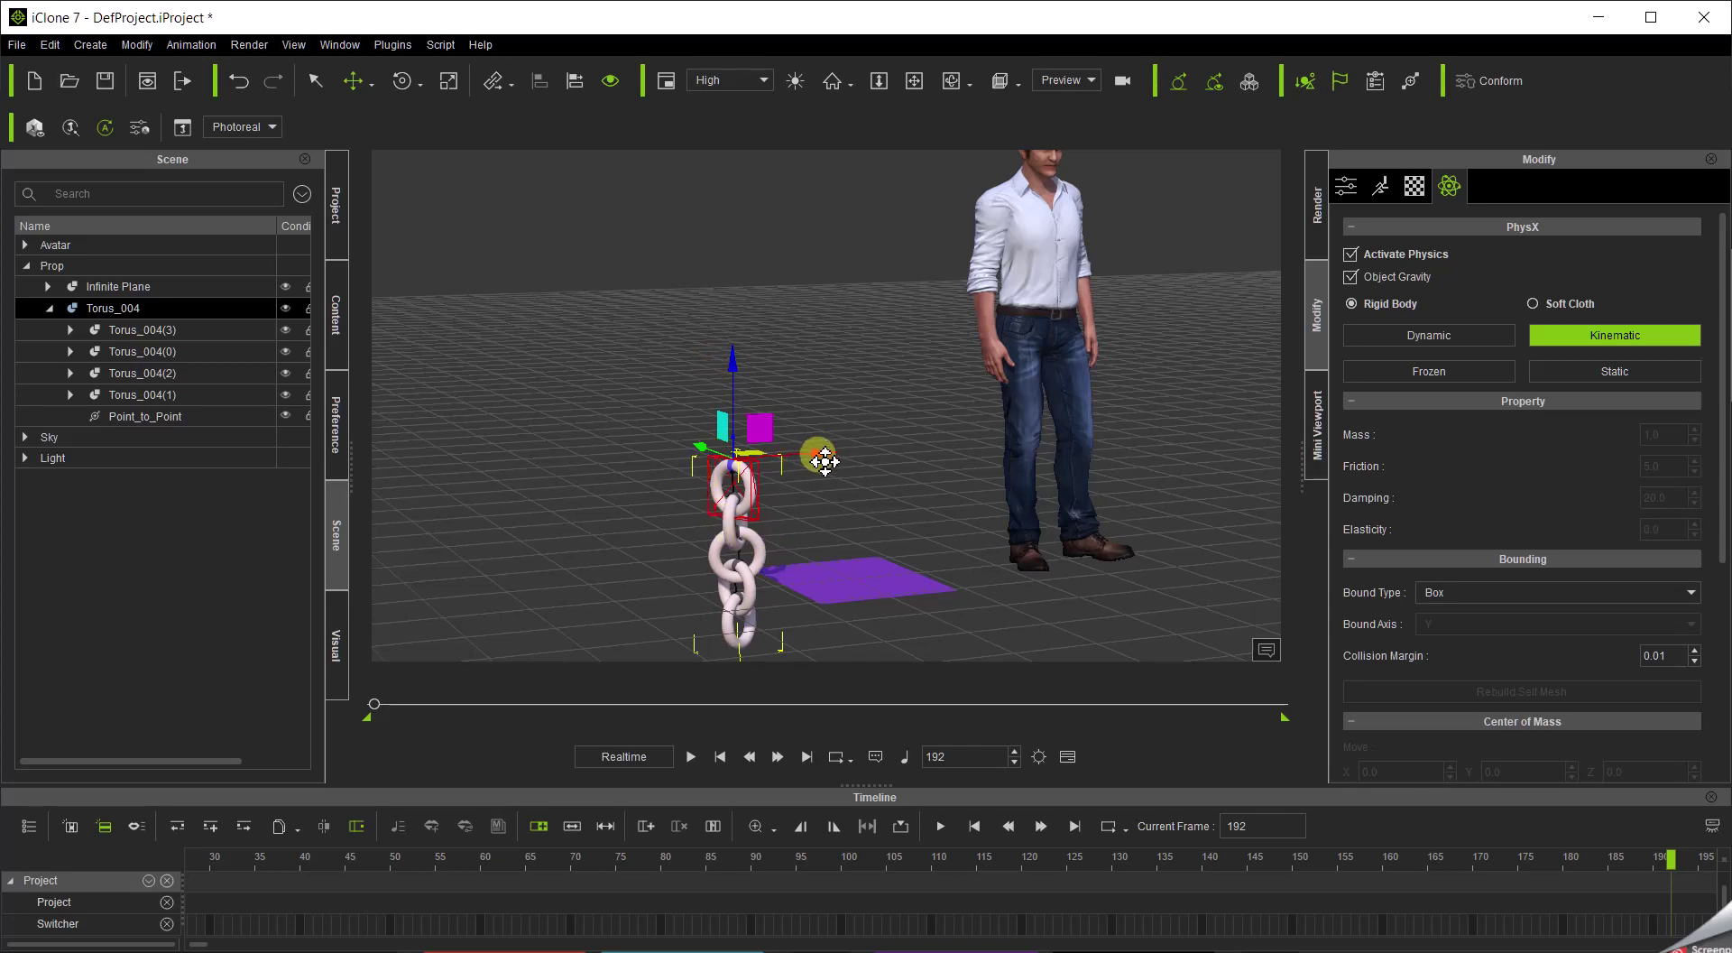
pyautogui.moveTo(822, 458); pyautogui.dragTo(902, 459)
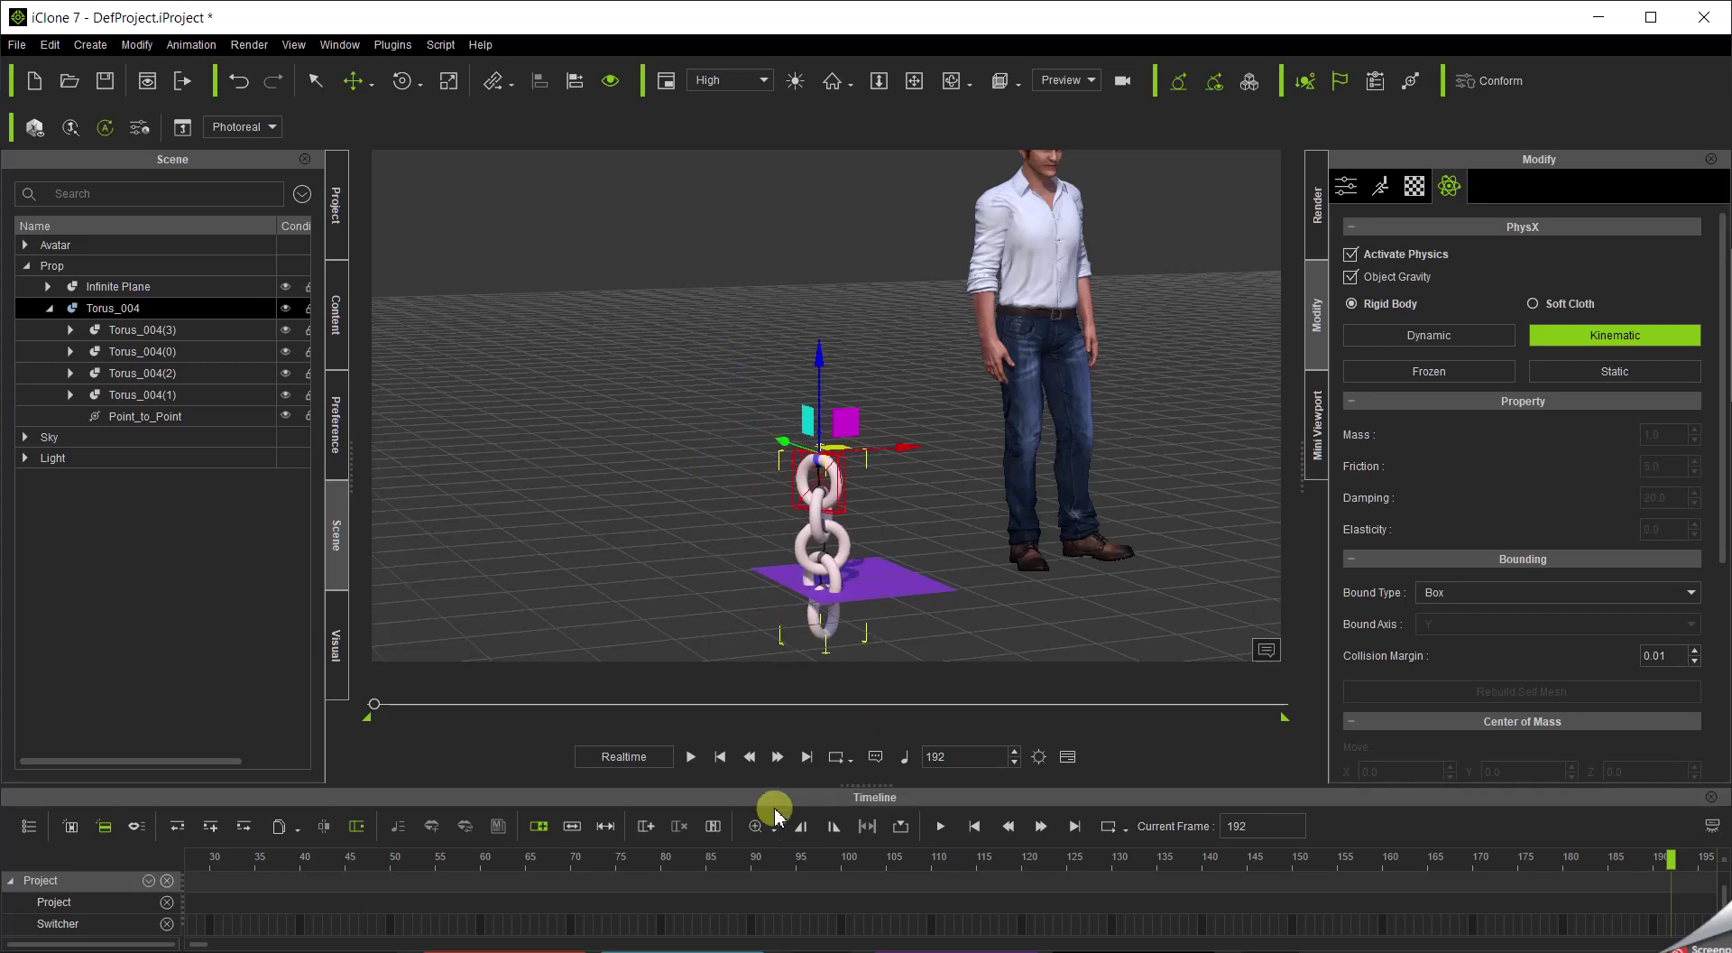
# Play the simulation from the first frame to review the chain's collision with the purple plane, and return to the start.
pyautogui.click(719, 763)
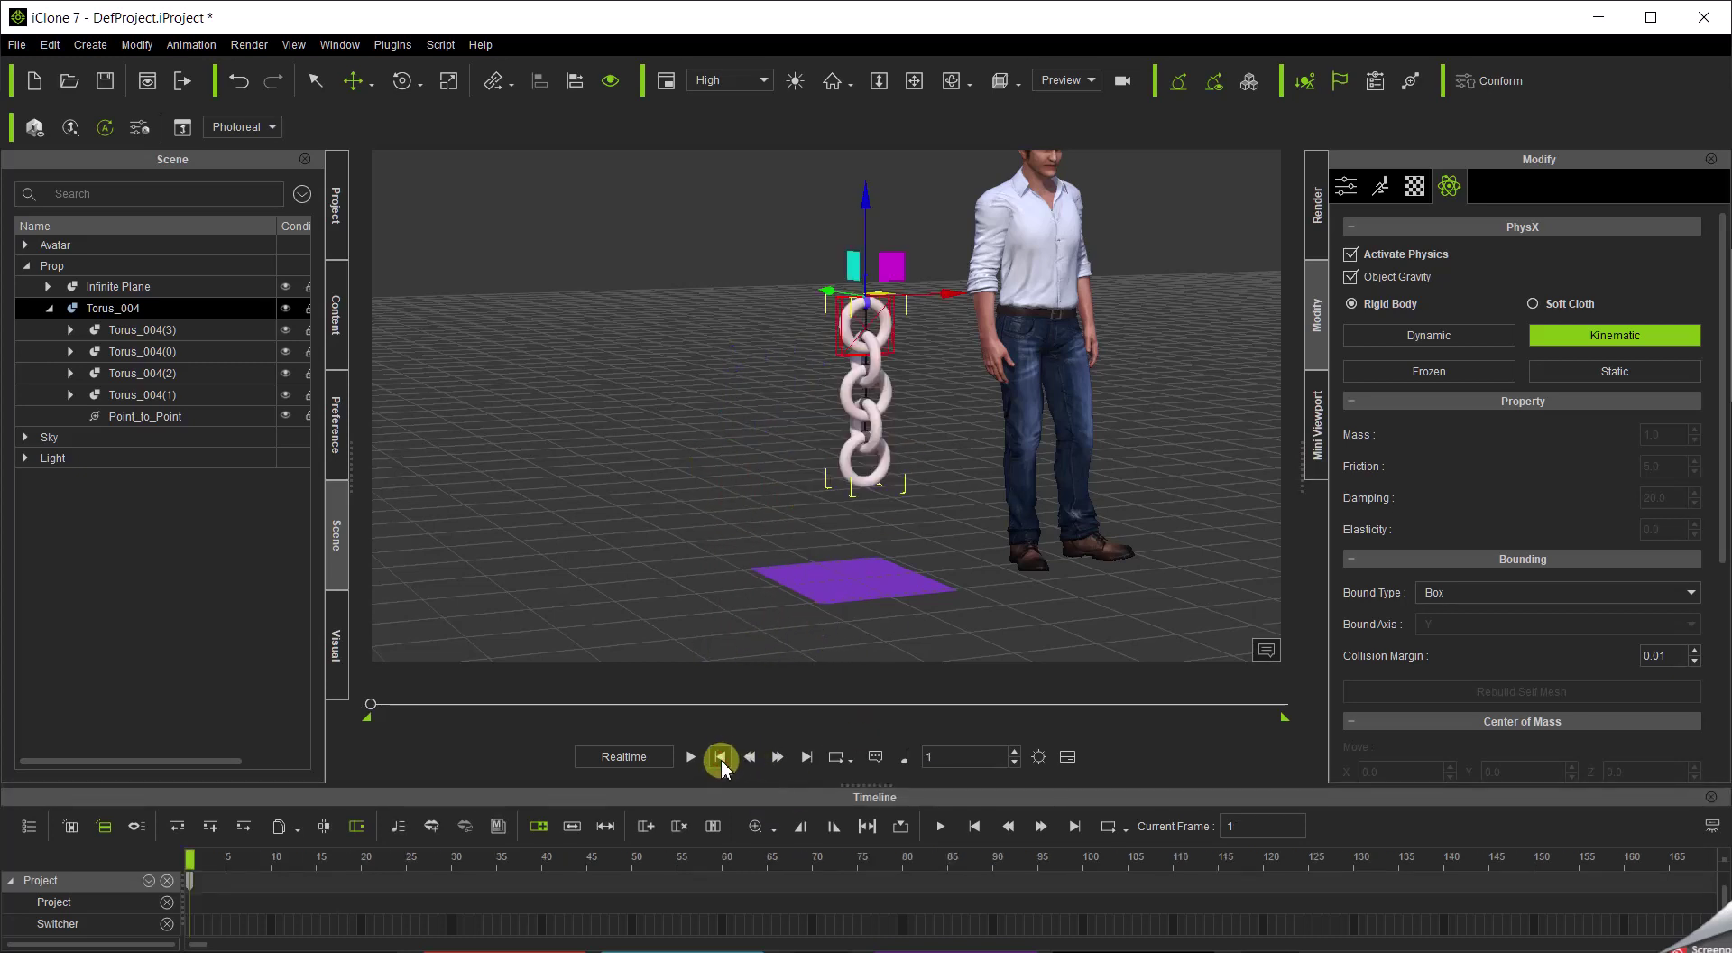
pyautogui.click(691, 762)
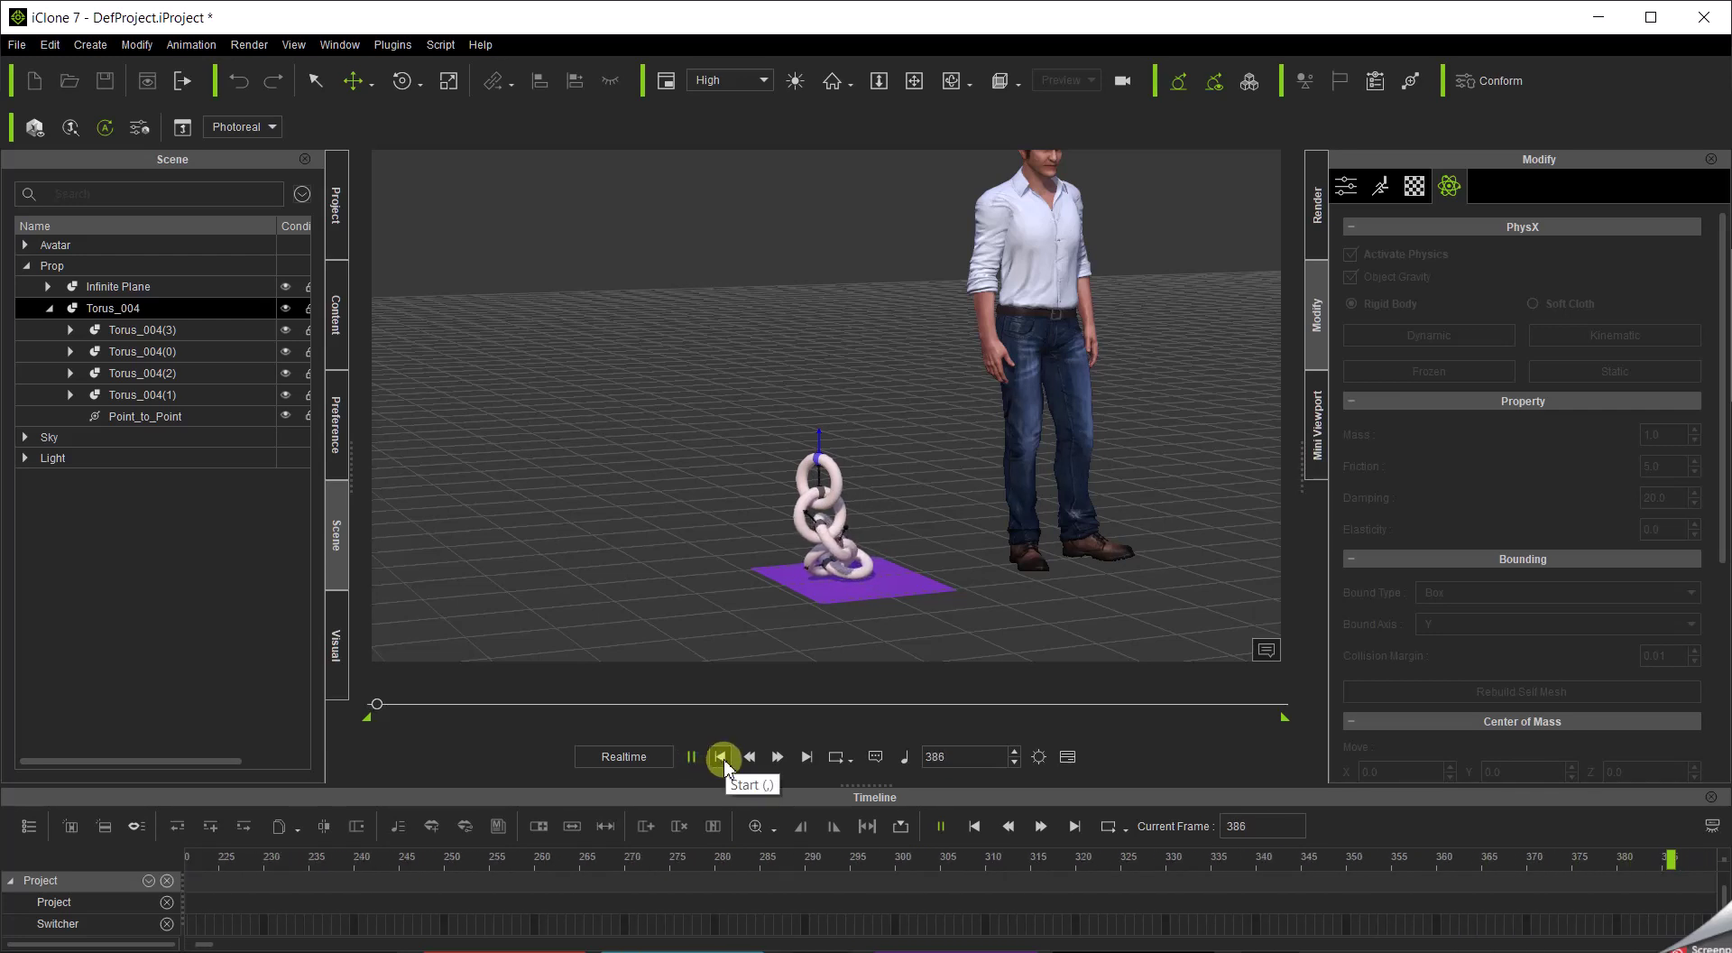
pyautogui.click(721, 757)
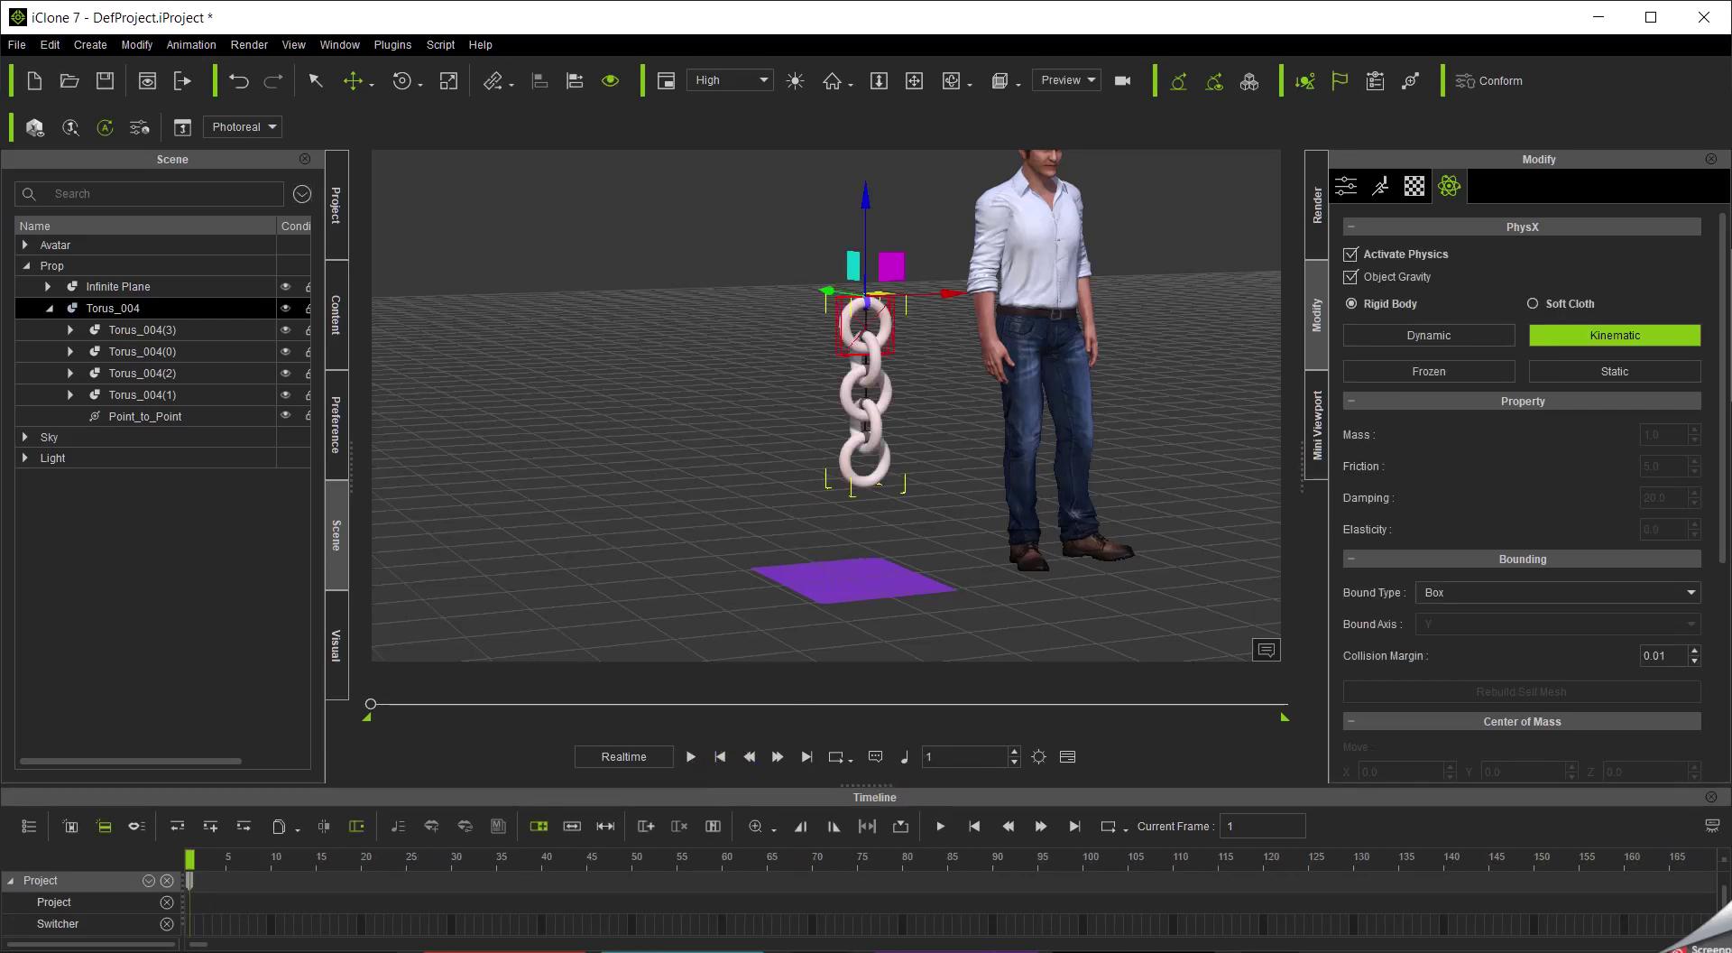